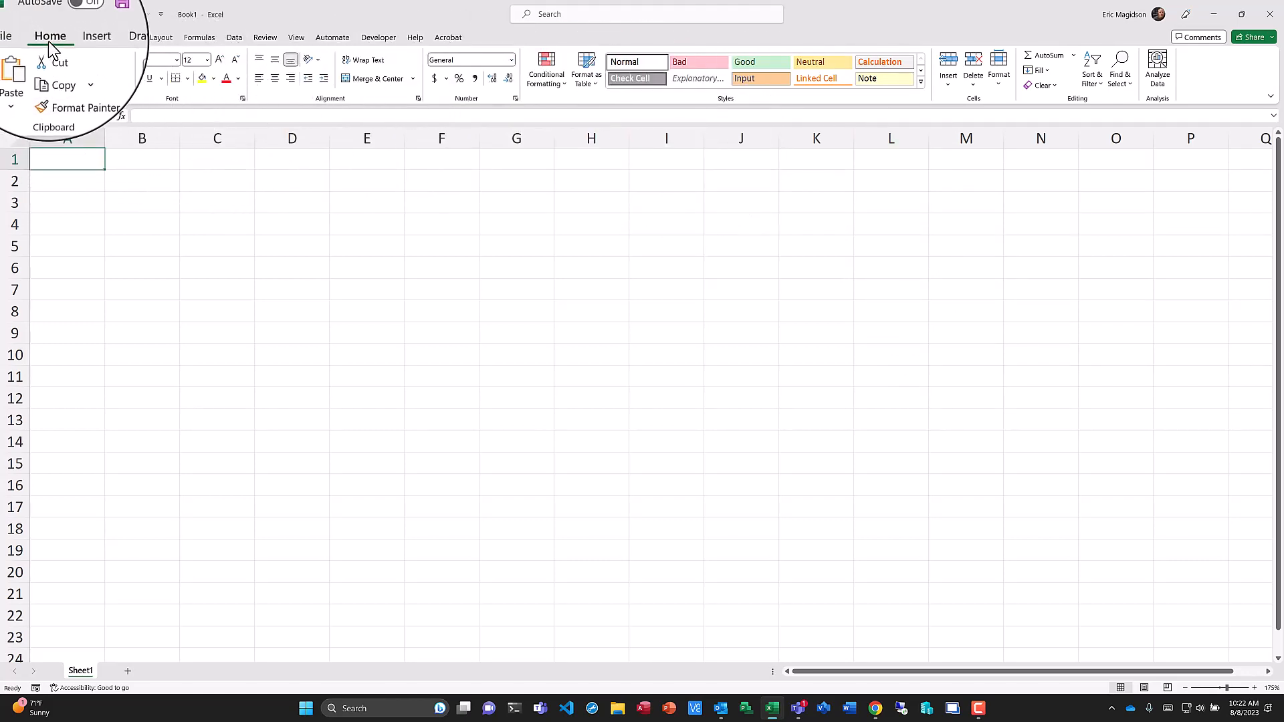
Browse the ribbon tabs and the Home tab's number format, conditional formatting, table and cell style galleries.
left_click(83, 44)
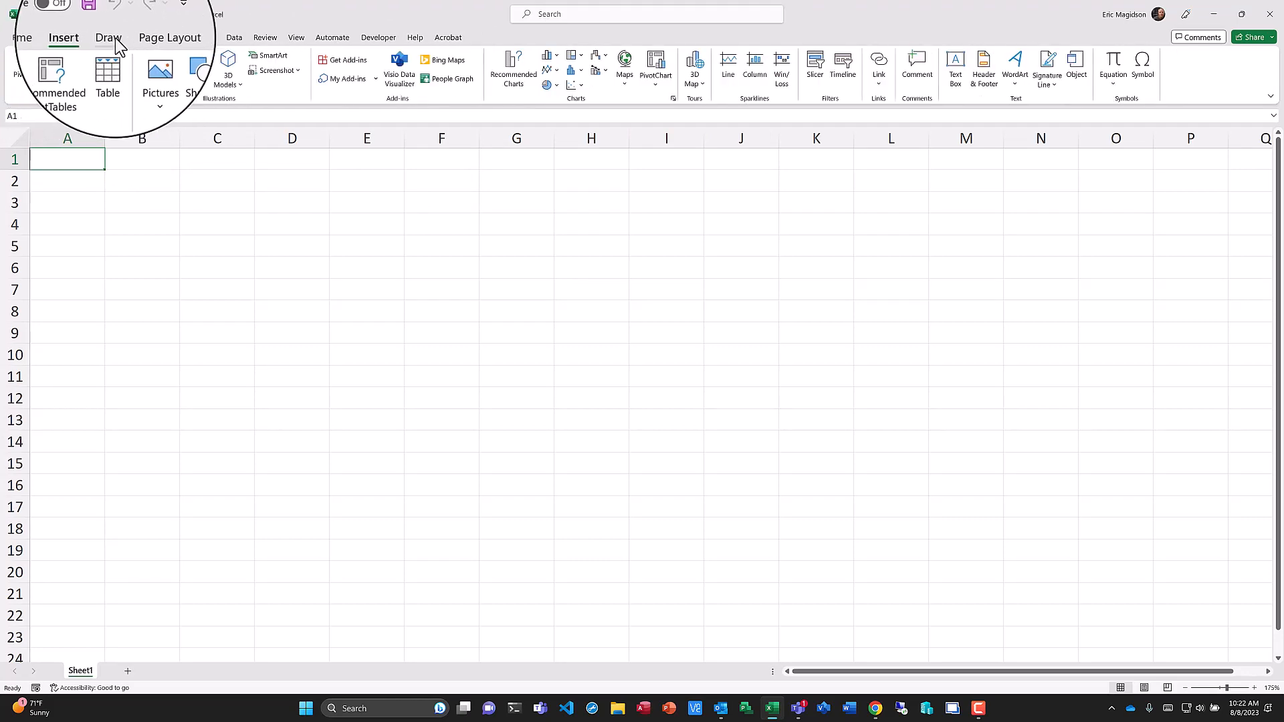
left_click(115, 39)
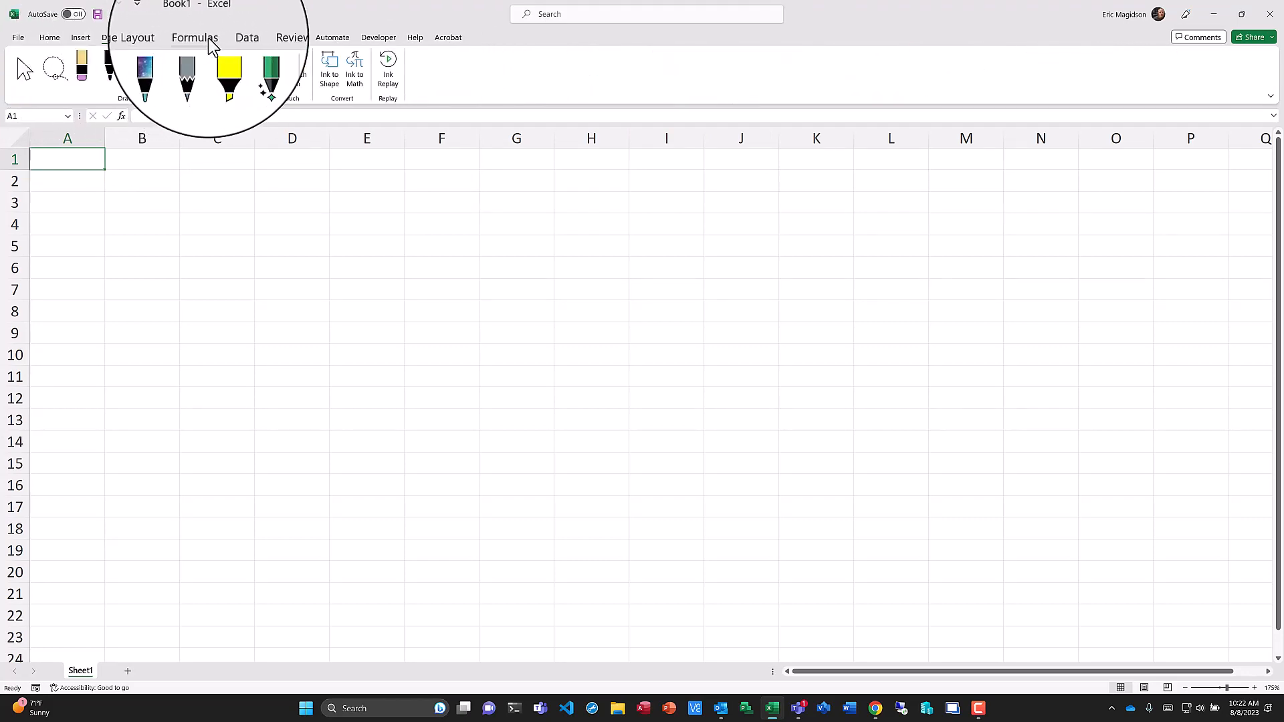
left_click(51, 42)
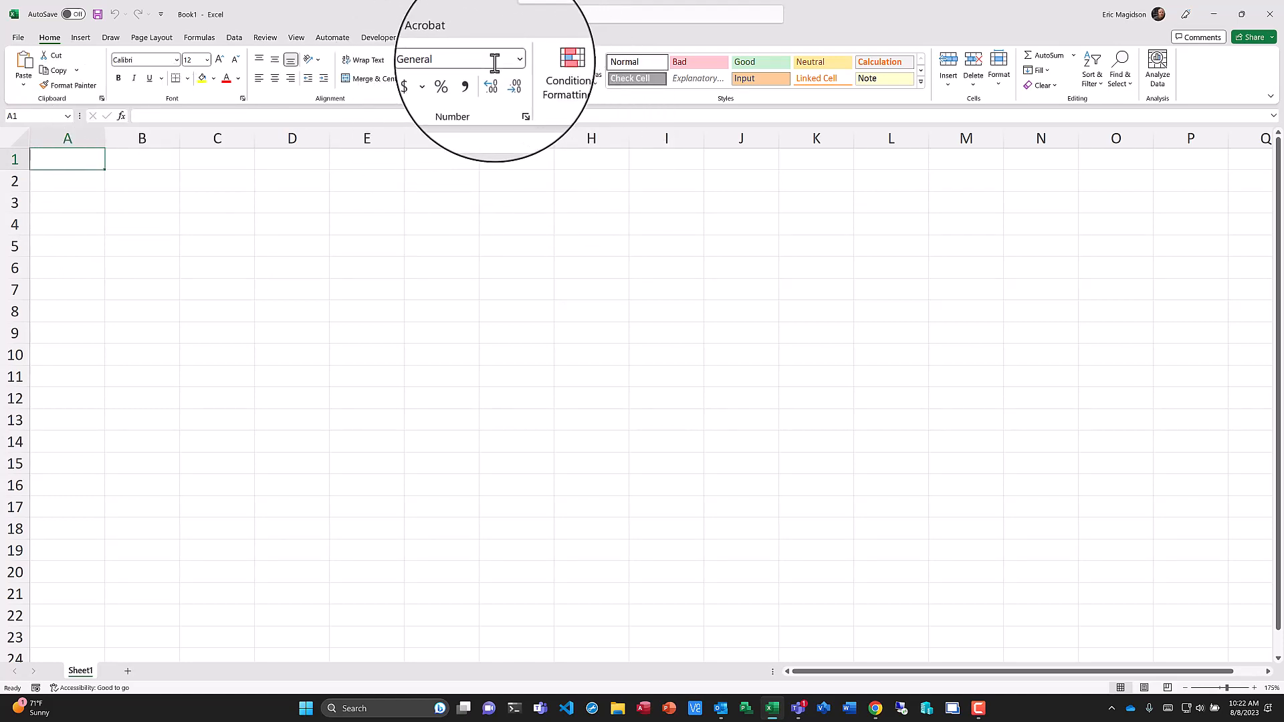
left_click(511, 58)
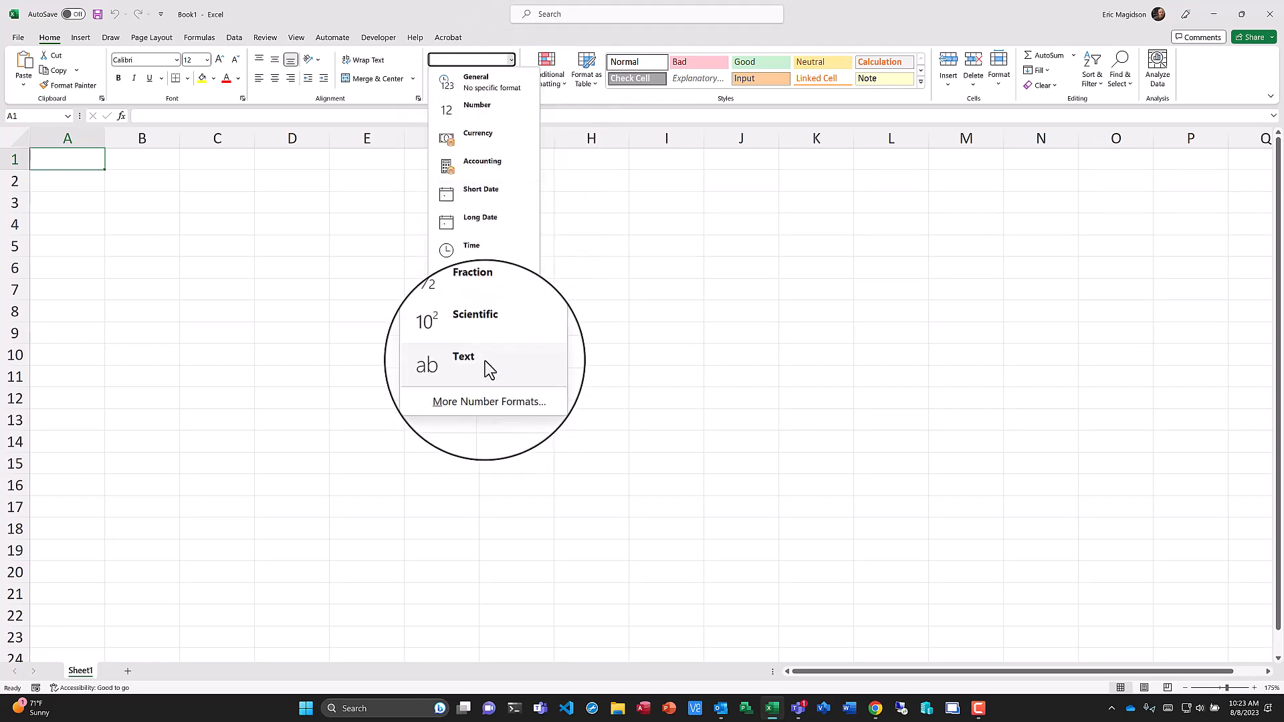
left_click(615, 233)
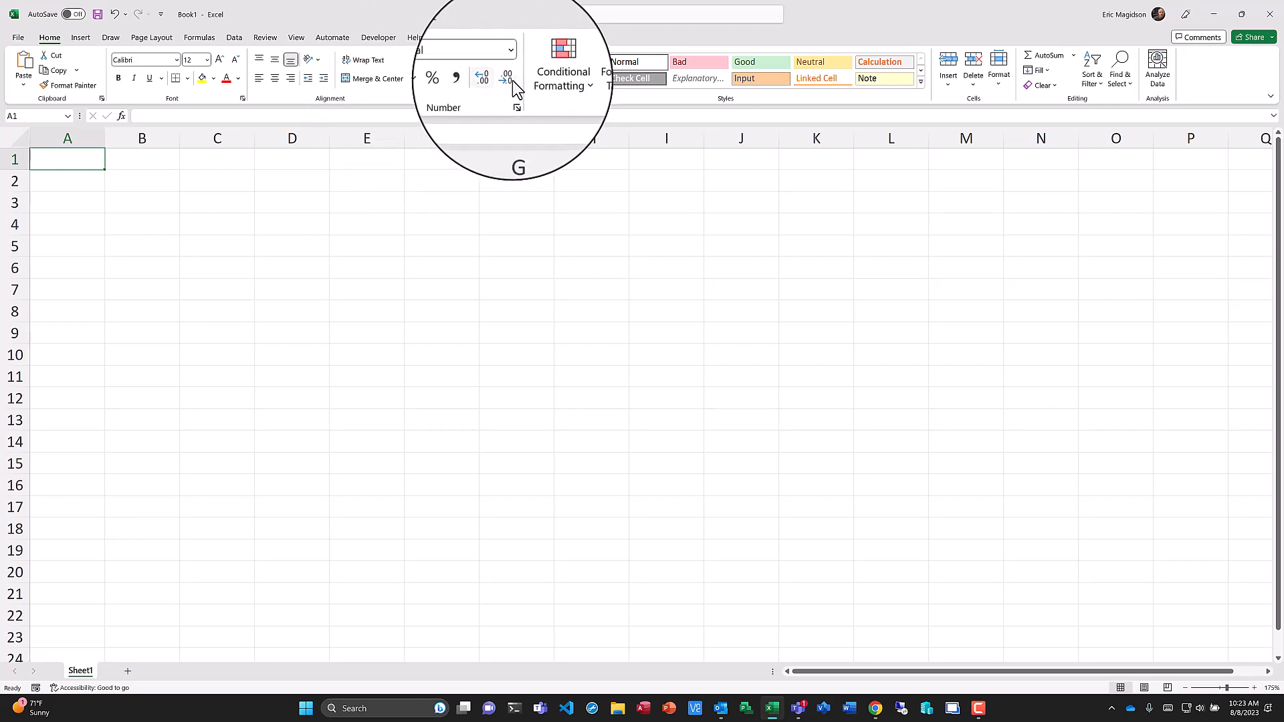
left_click(563, 87)
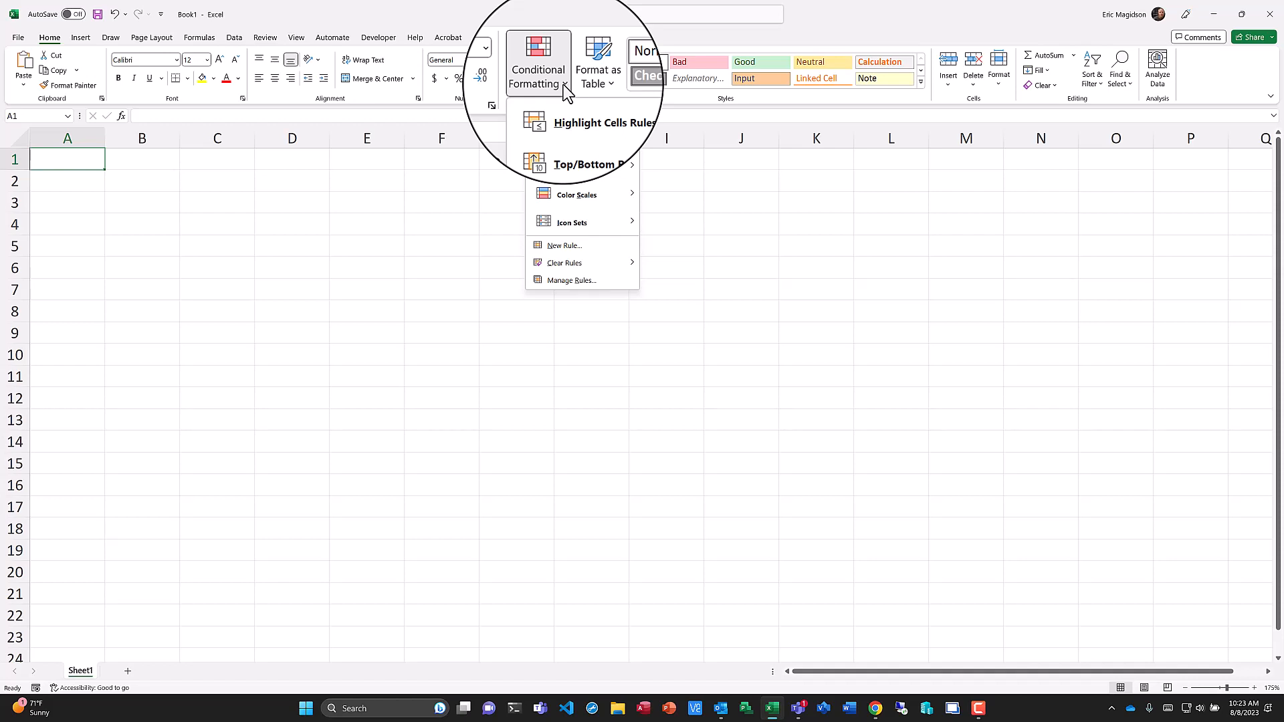
mouse_move(614, 117)
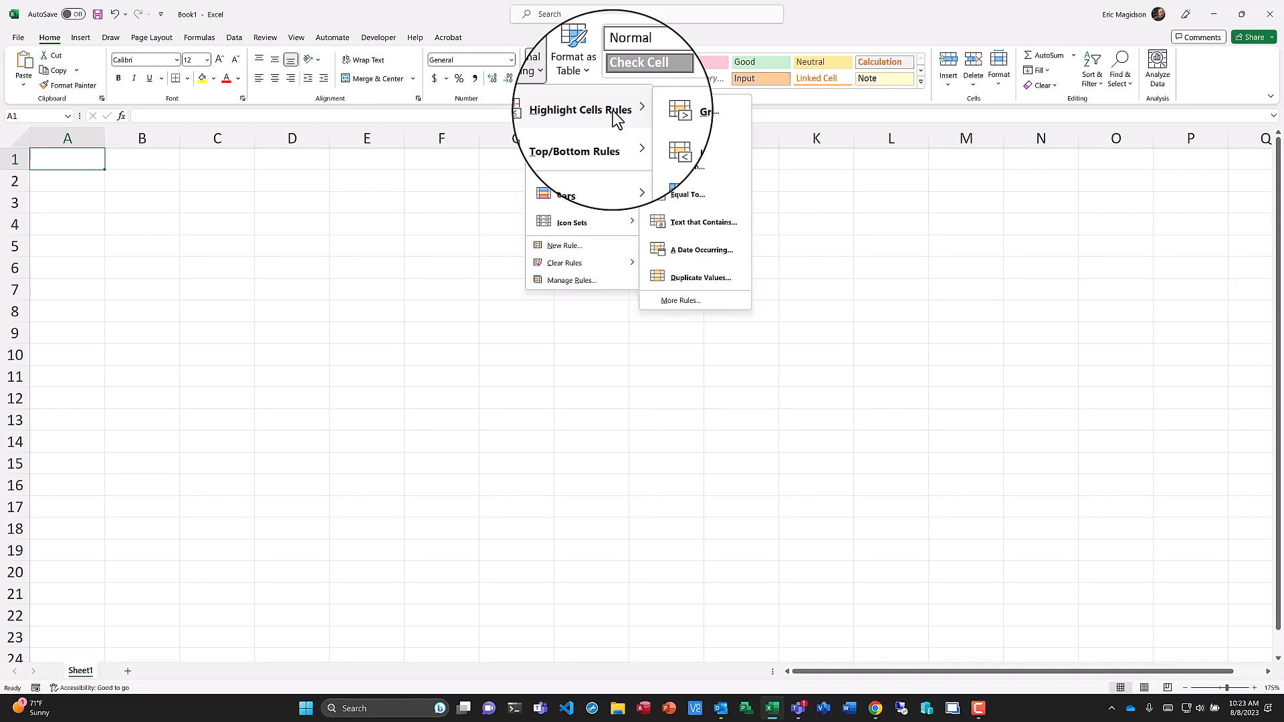
left_click(594, 86)
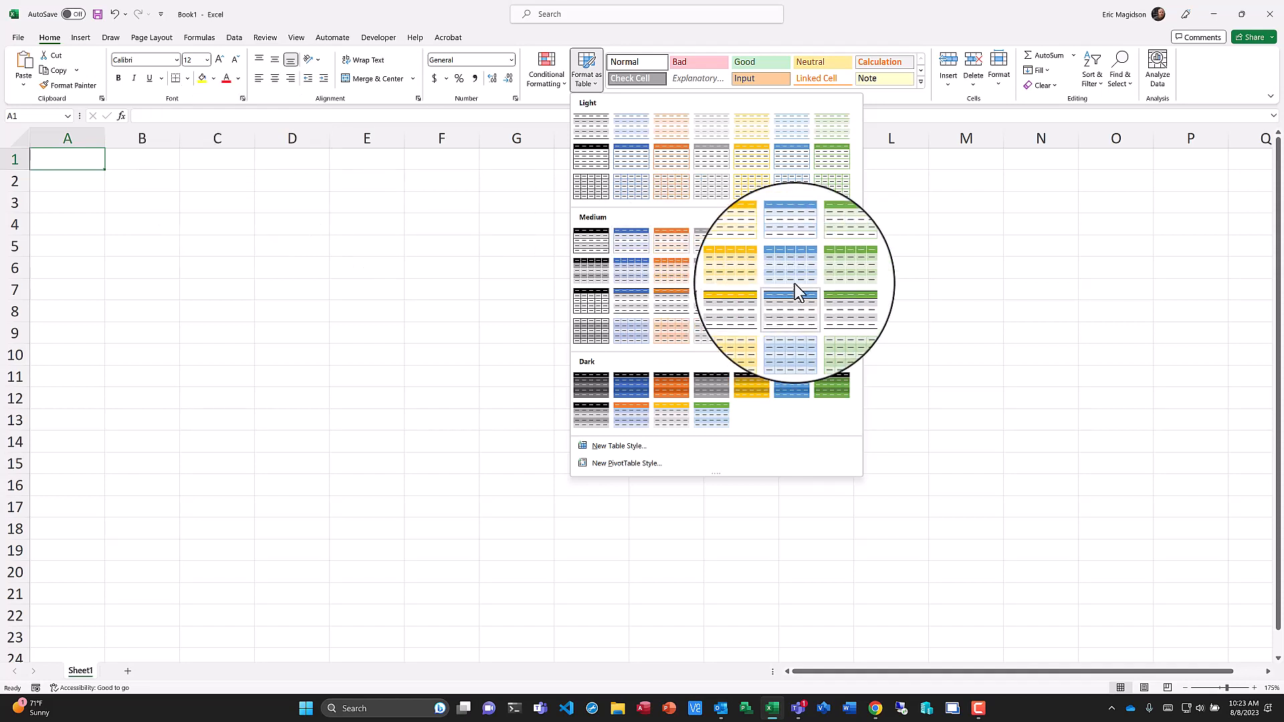
left_click(921, 84)
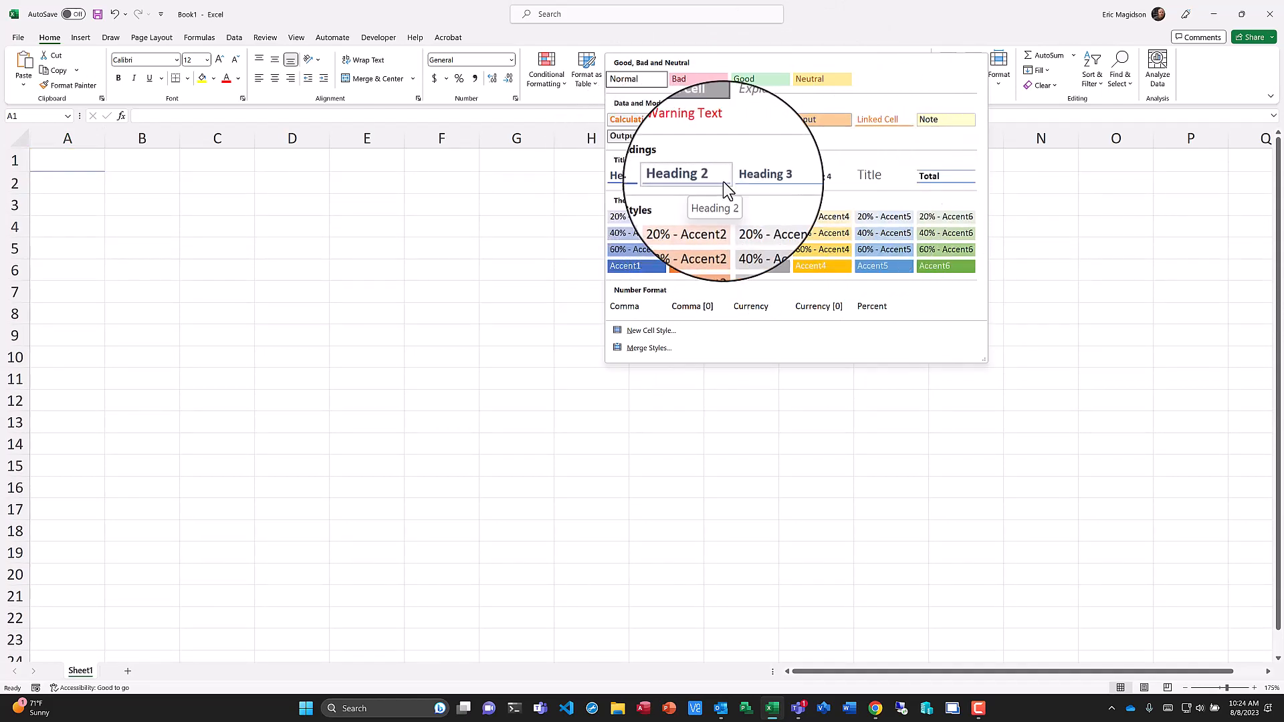
left_click(1078, 264)
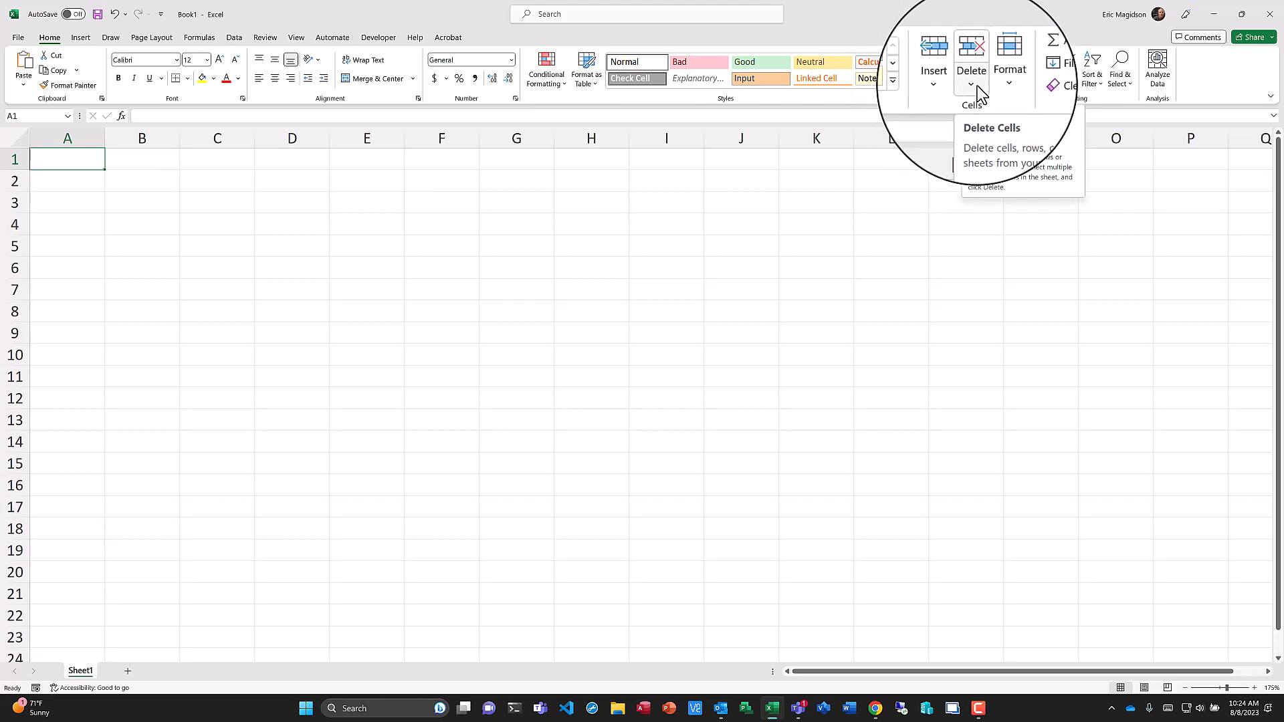
Browse the Format, AutoSum and Fill menus and the Insert Function dialog.
left_click(998, 86)
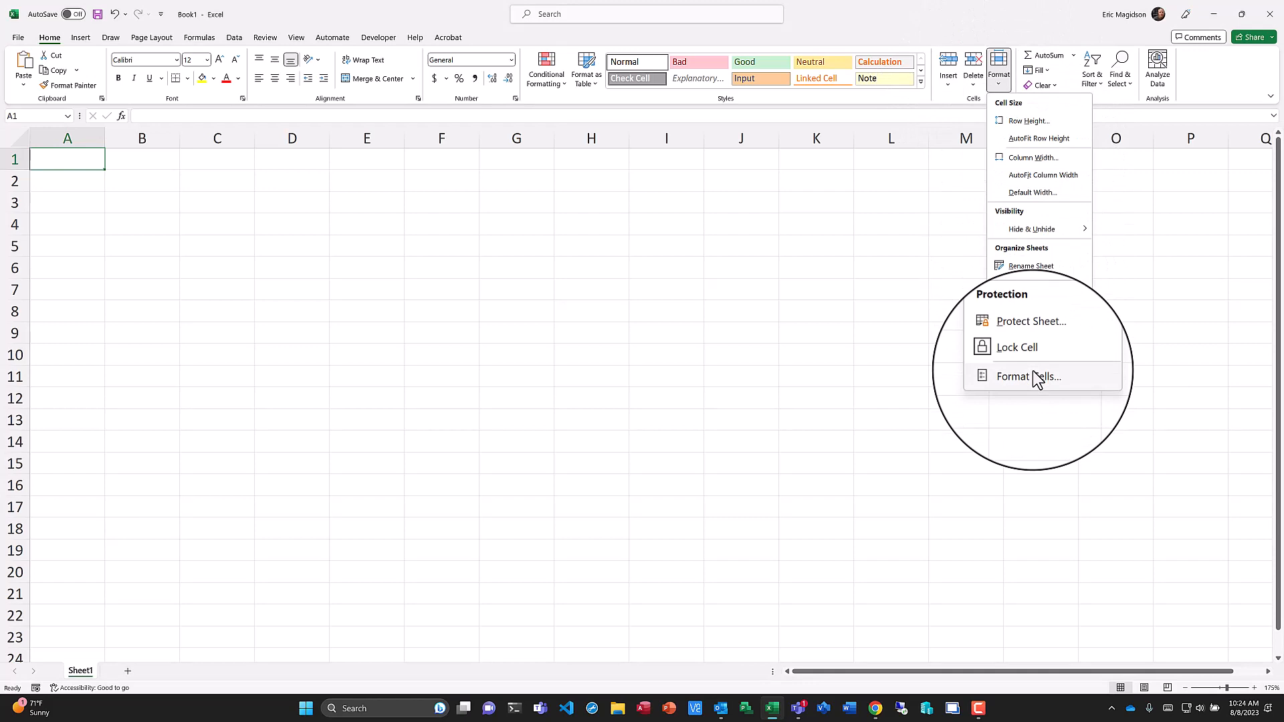
left_click(883, 222)
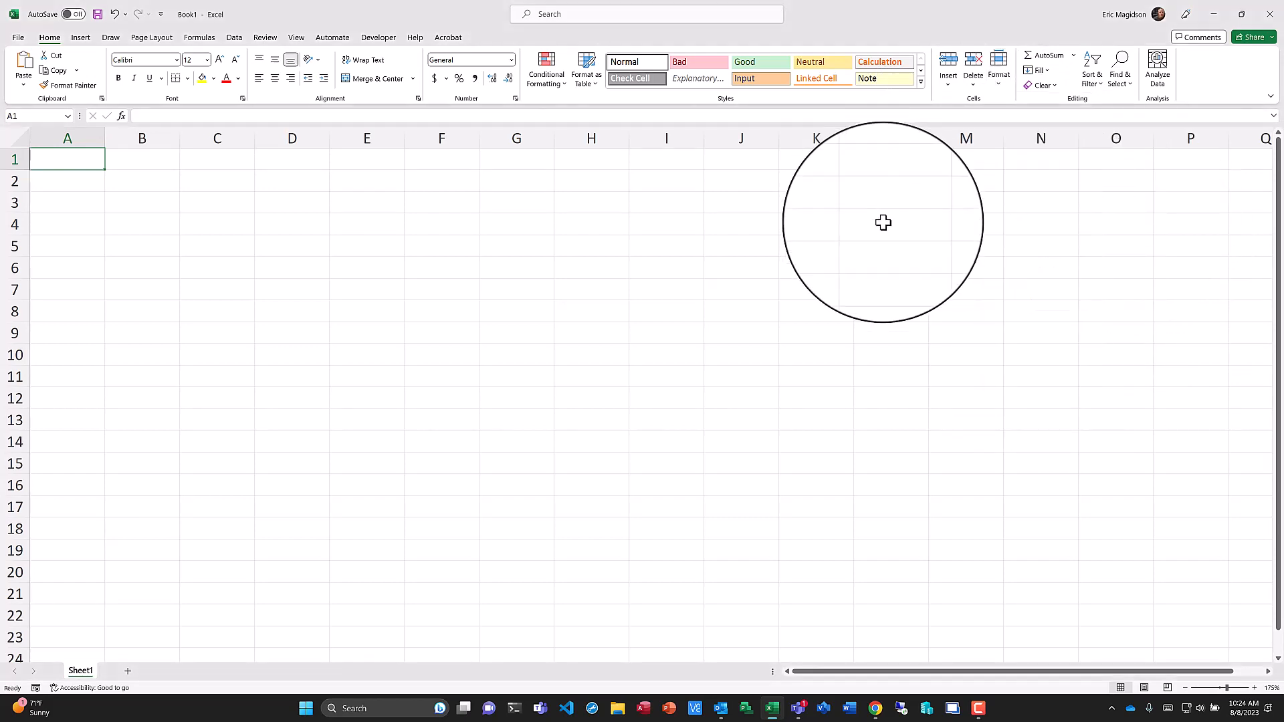
left_click(1074, 55)
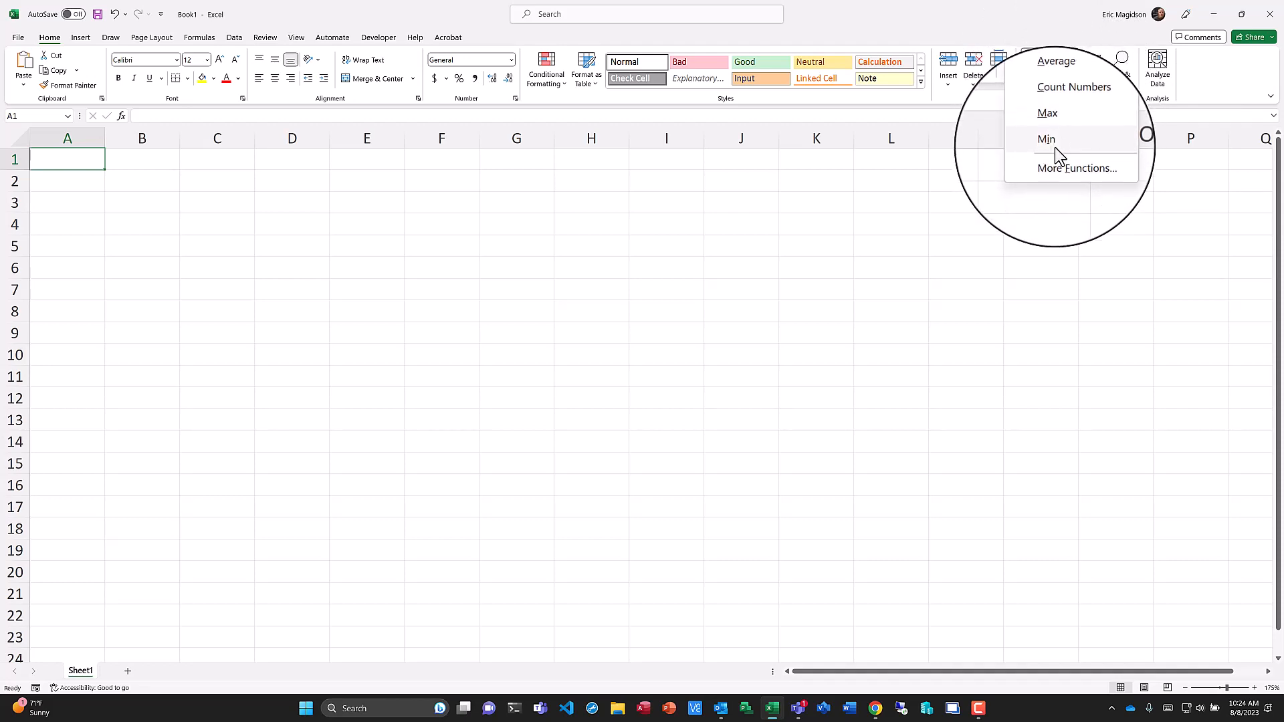
left_click(1062, 167)
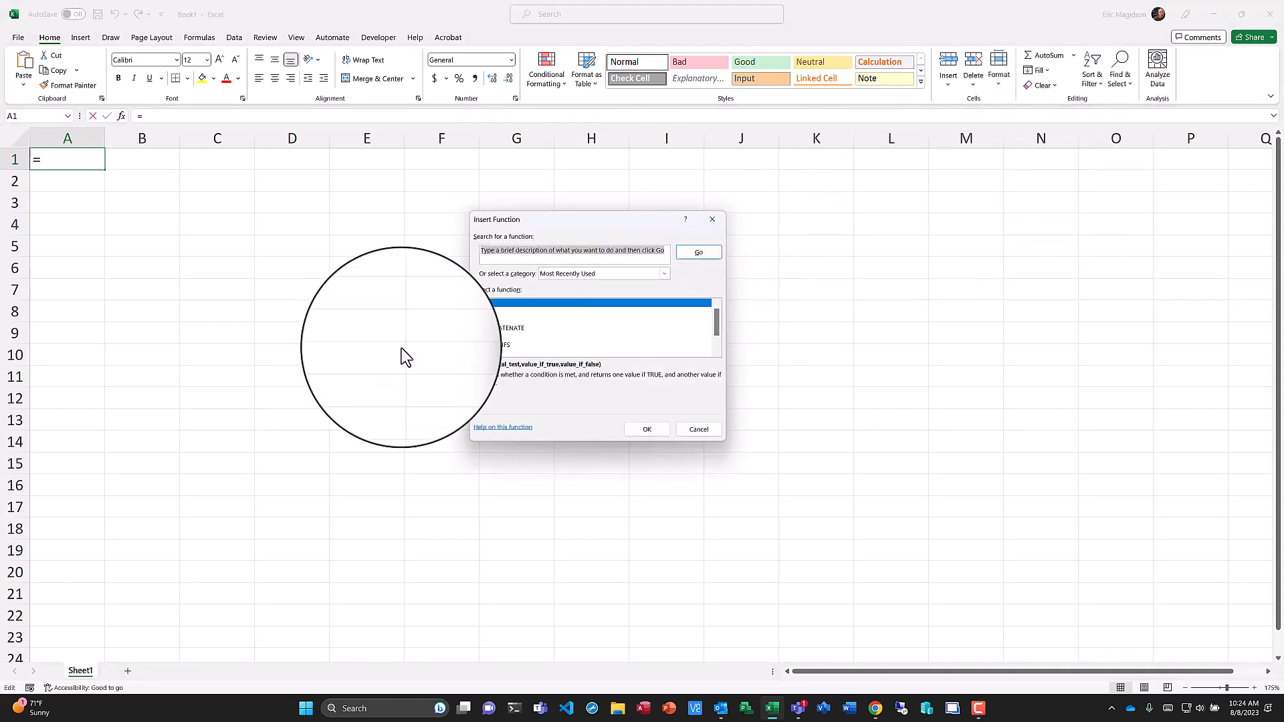
left_click(714, 219)
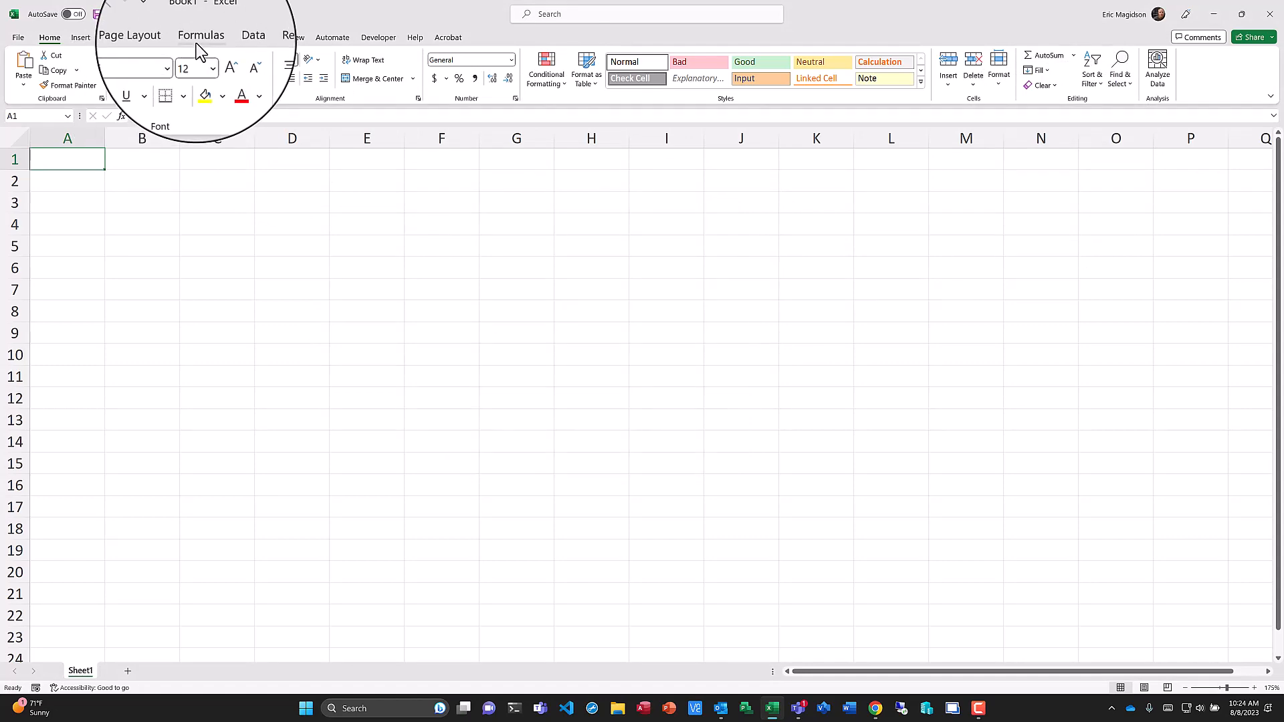
left_click(197, 38)
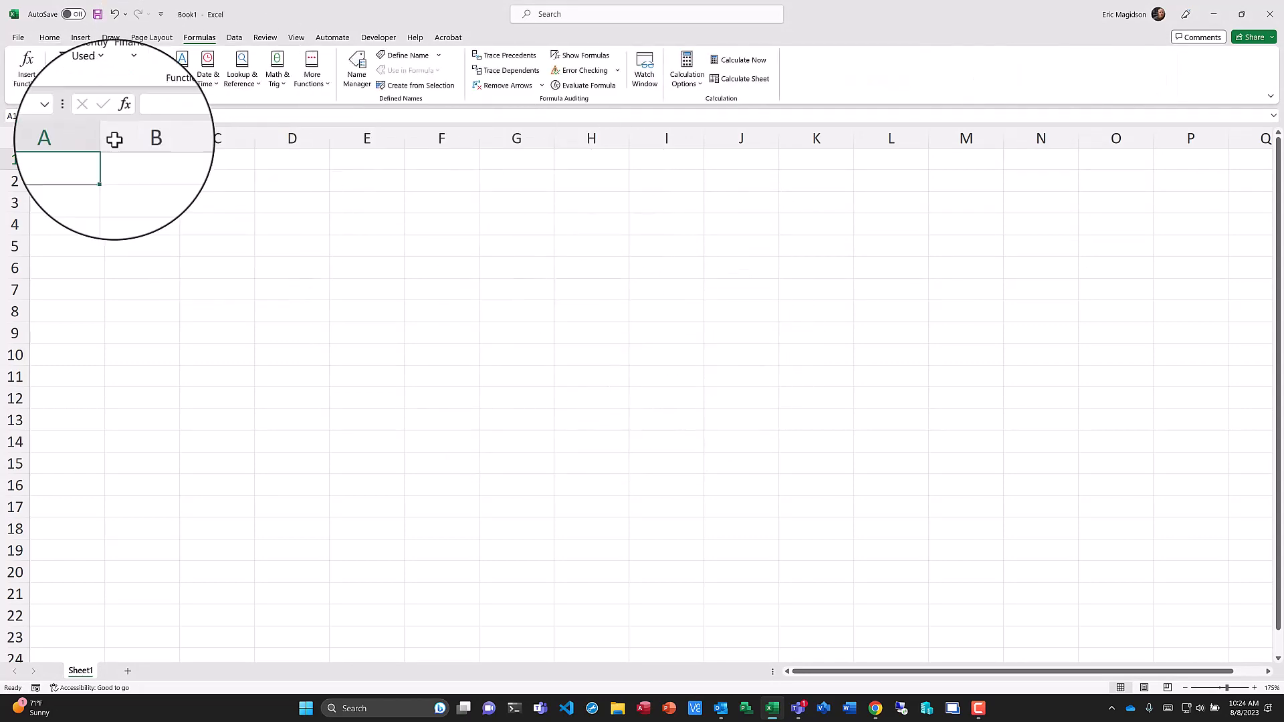
left_click(50, 37)
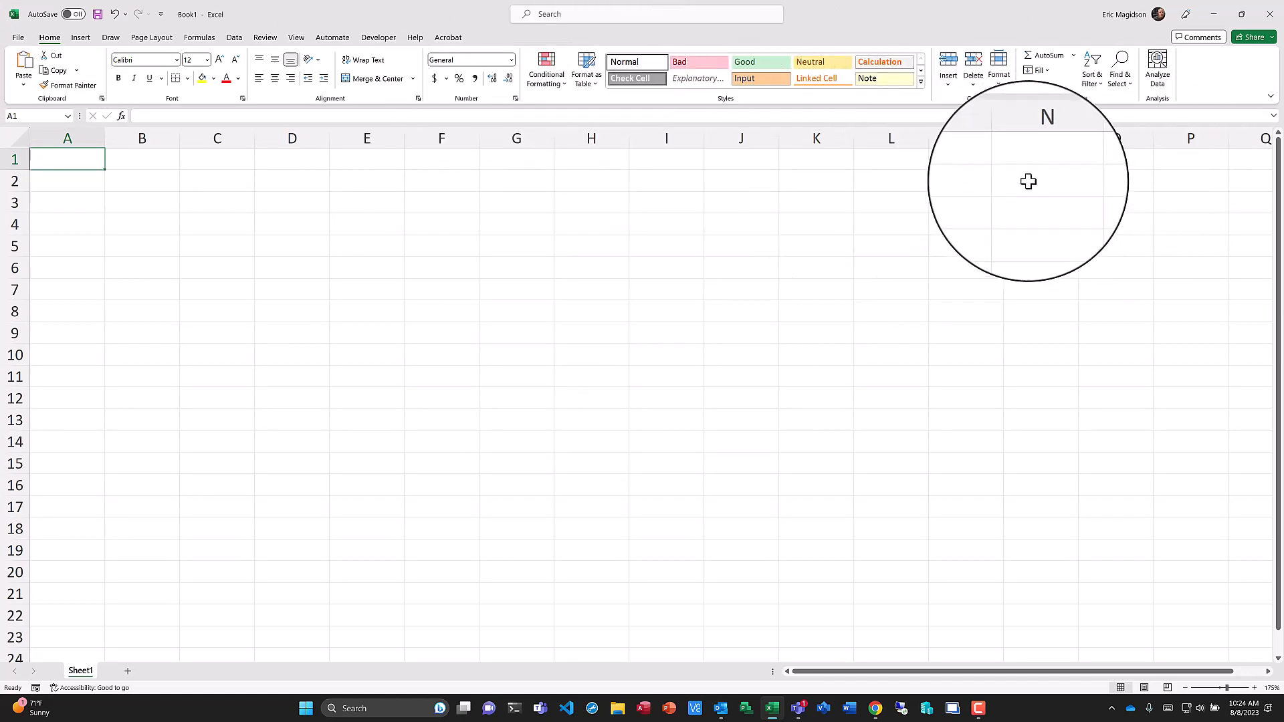
left_click(1047, 70)
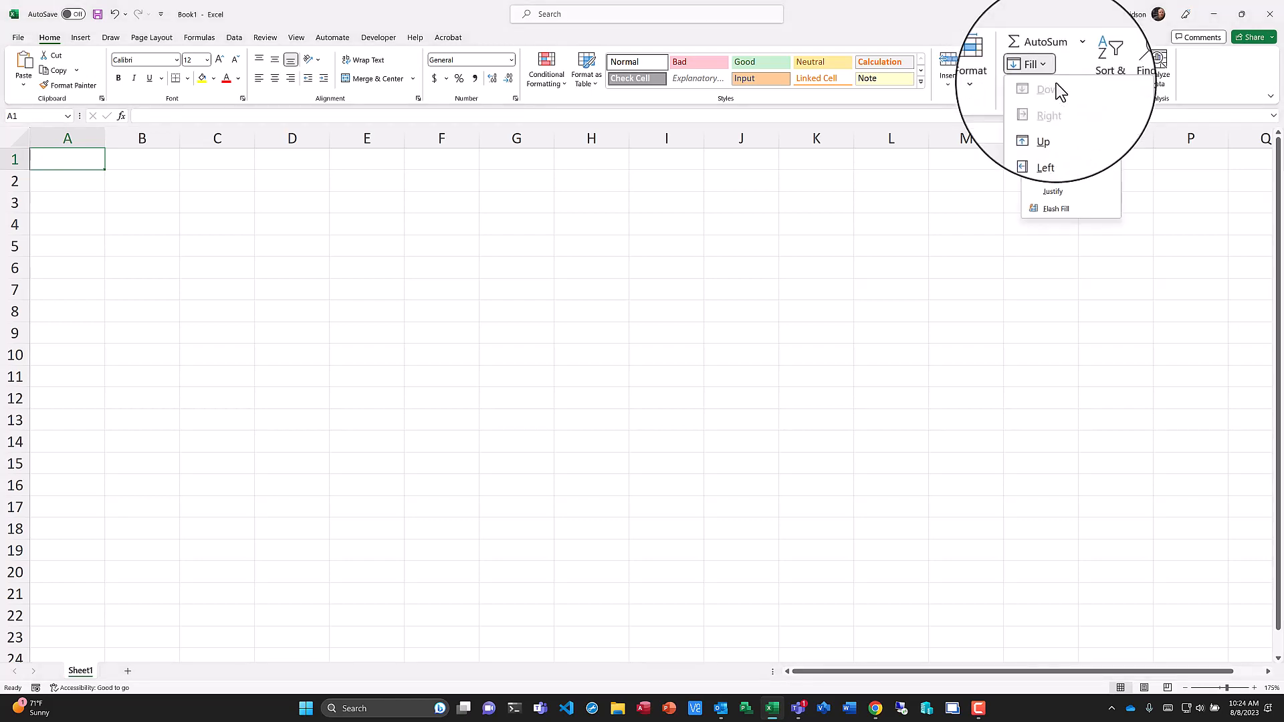
left_click(1050, 71)
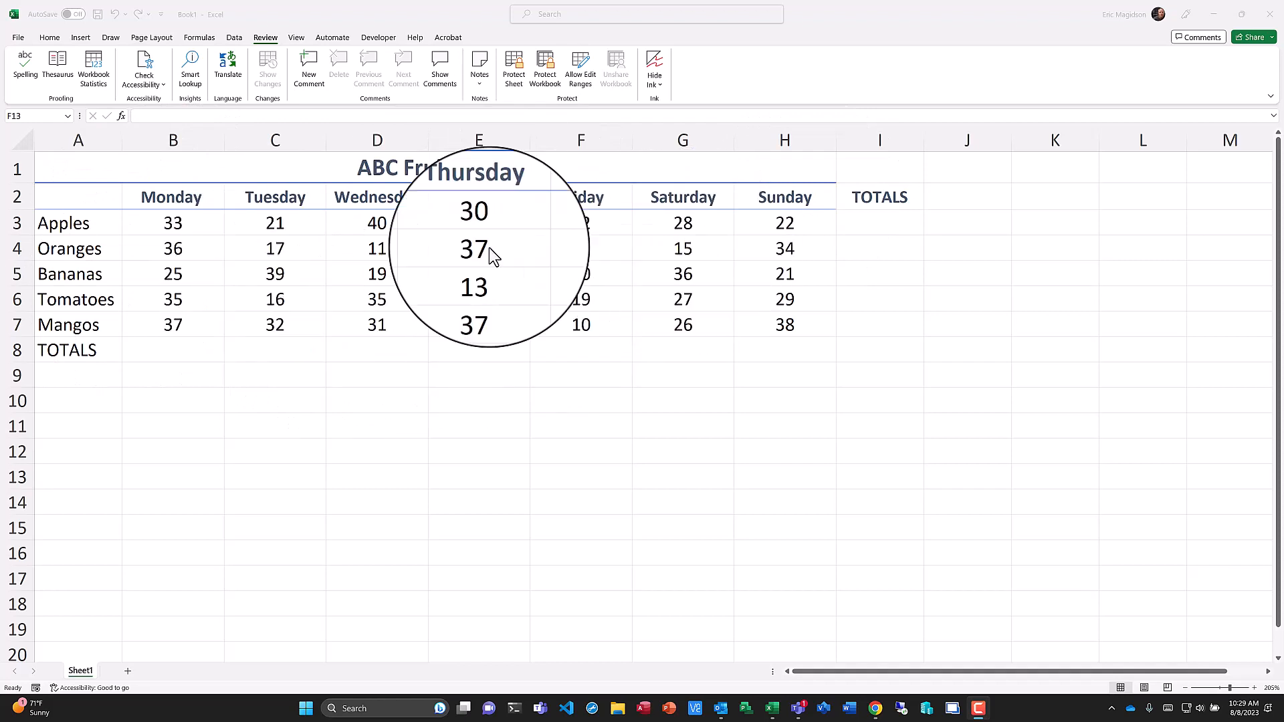
Select the Apples values from Monday to Sunday to check their total.
left_click(294, 223)
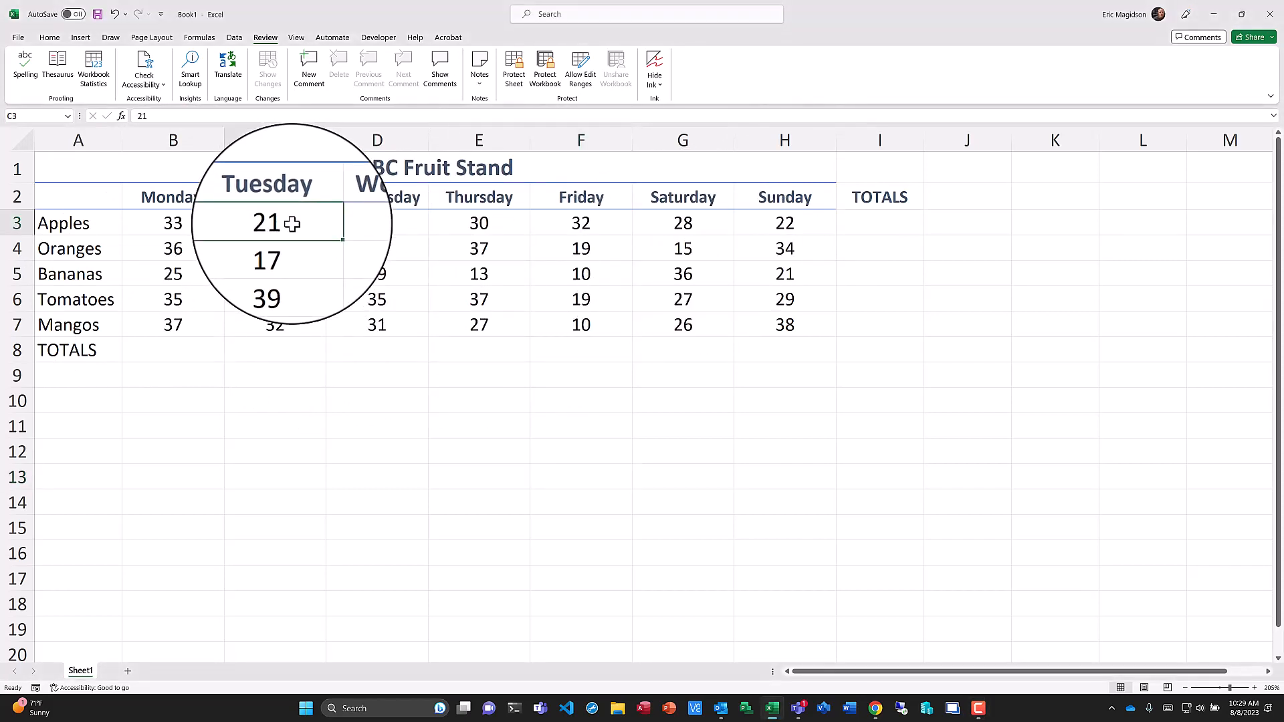
key("Down")
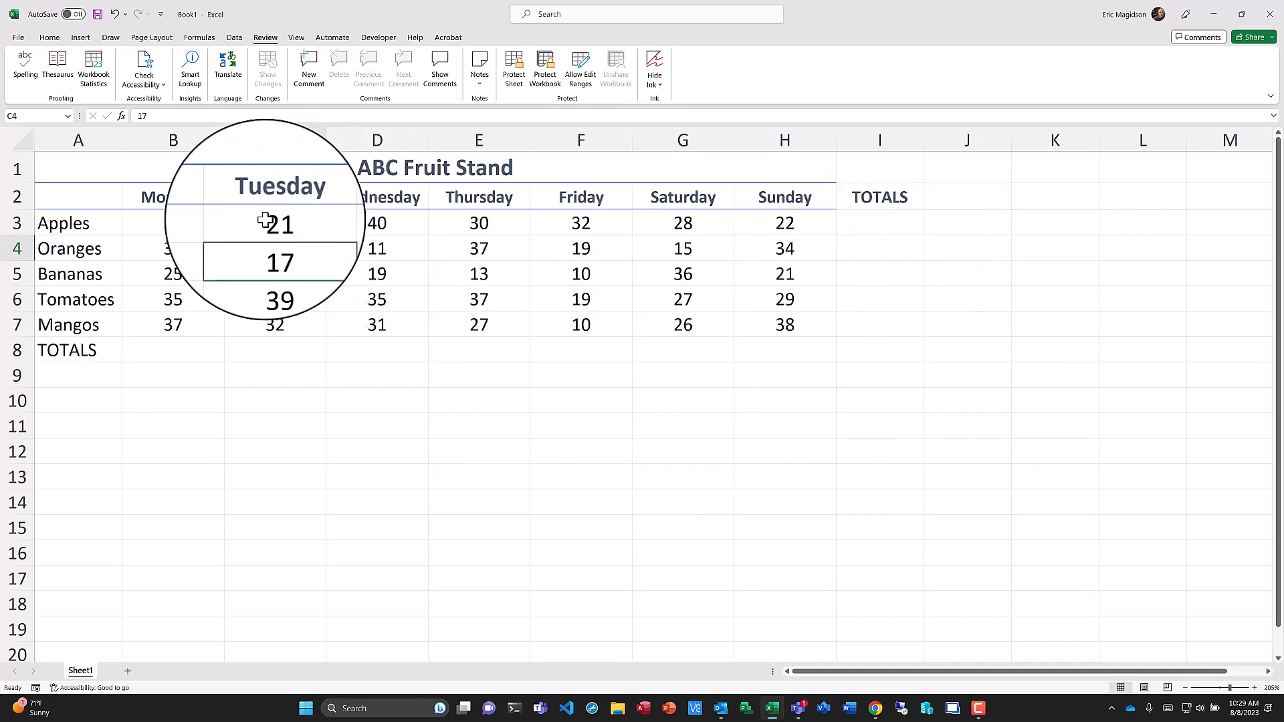
left_click_drag(172, 222, 739, 220)
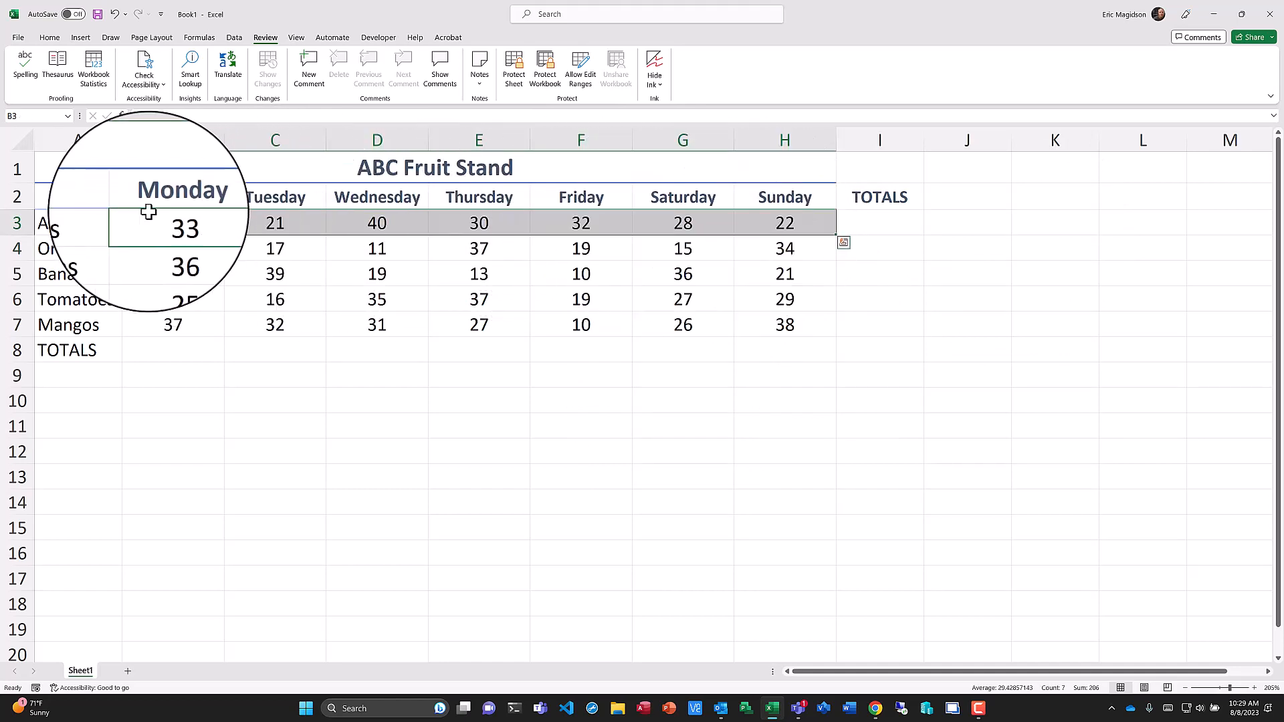
Enter the column headers Static in J2 and Dynamic in K2 beside TOTALS.
left_click(903, 225)
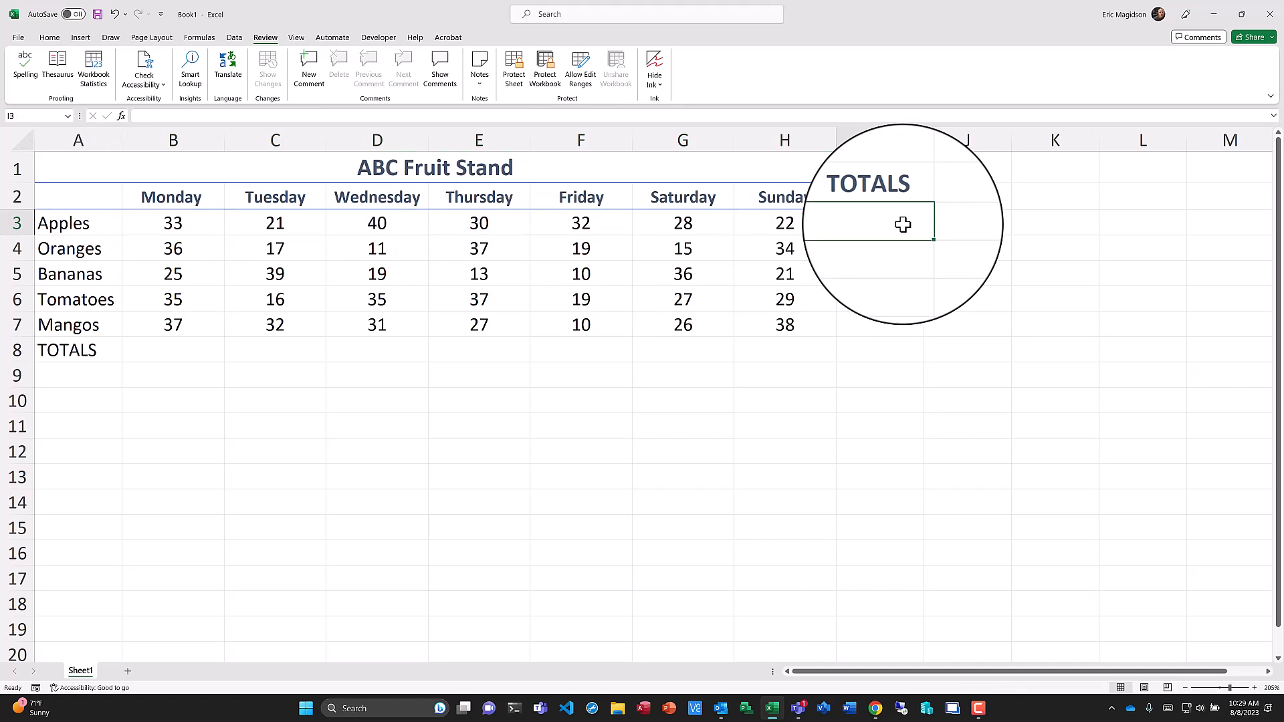
left_click(967, 199)
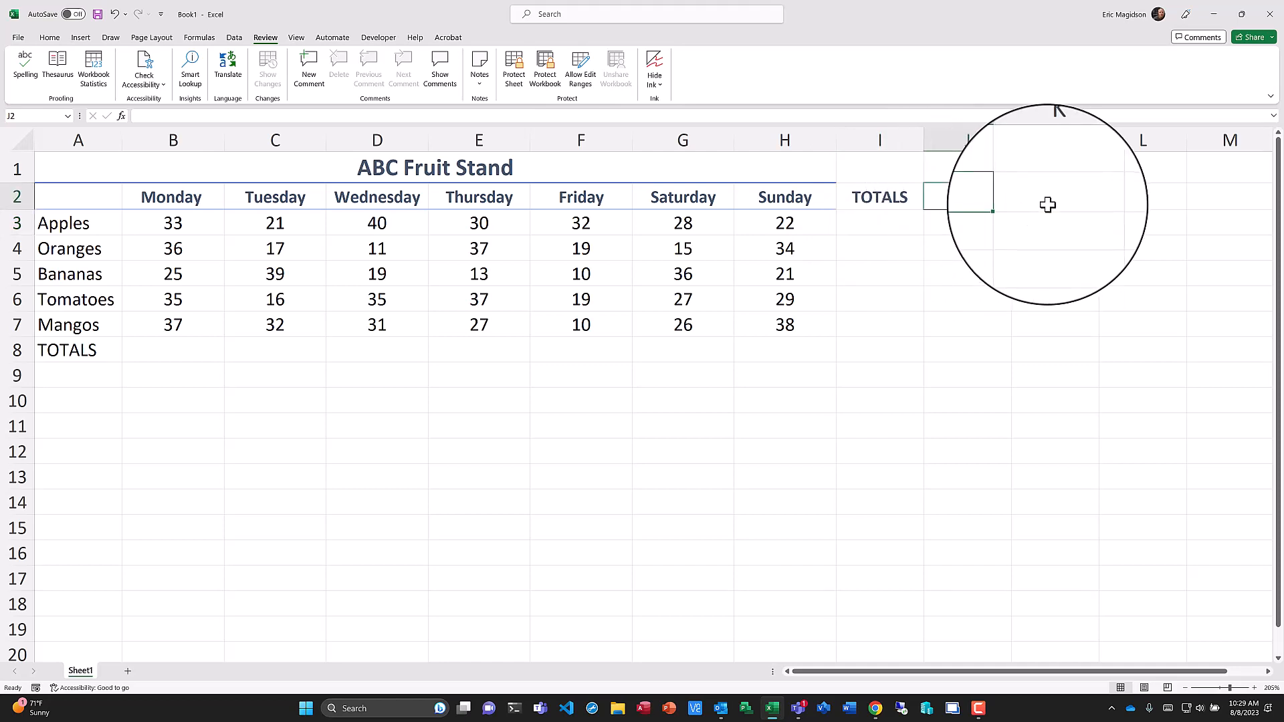
type("Stati")
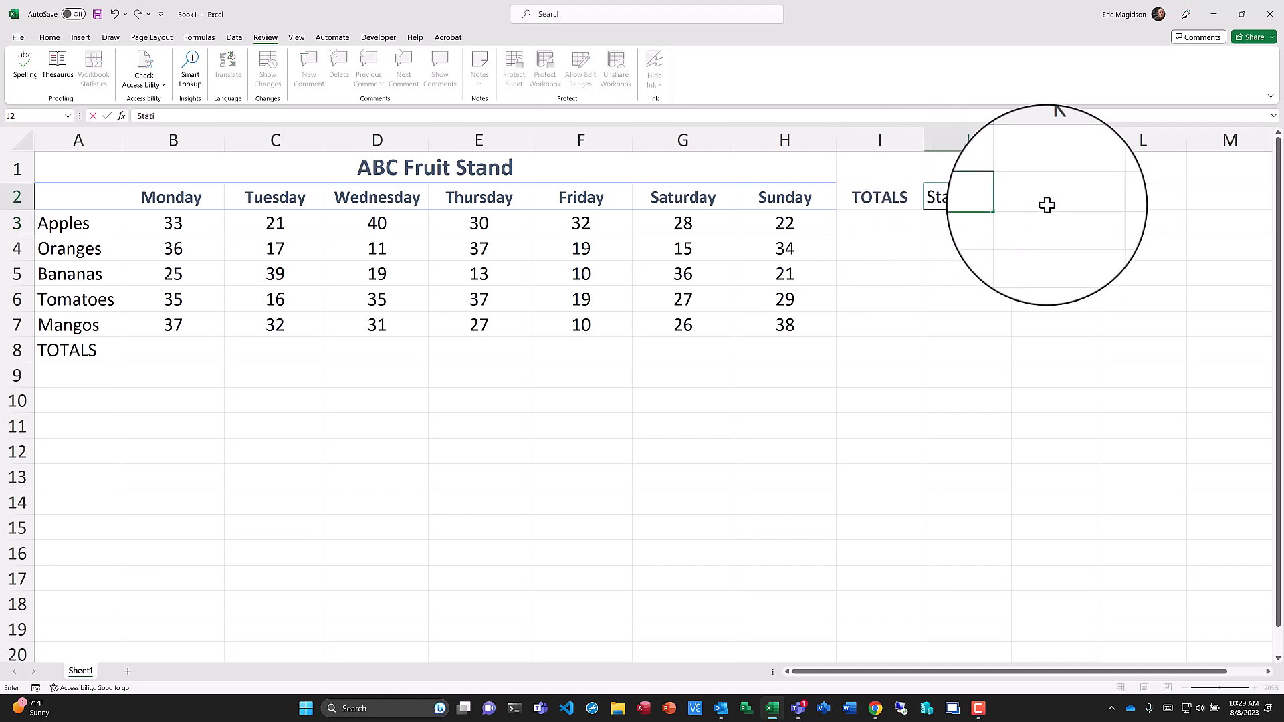
type("c")
left_click(1047, 206)
type("Dynamic")
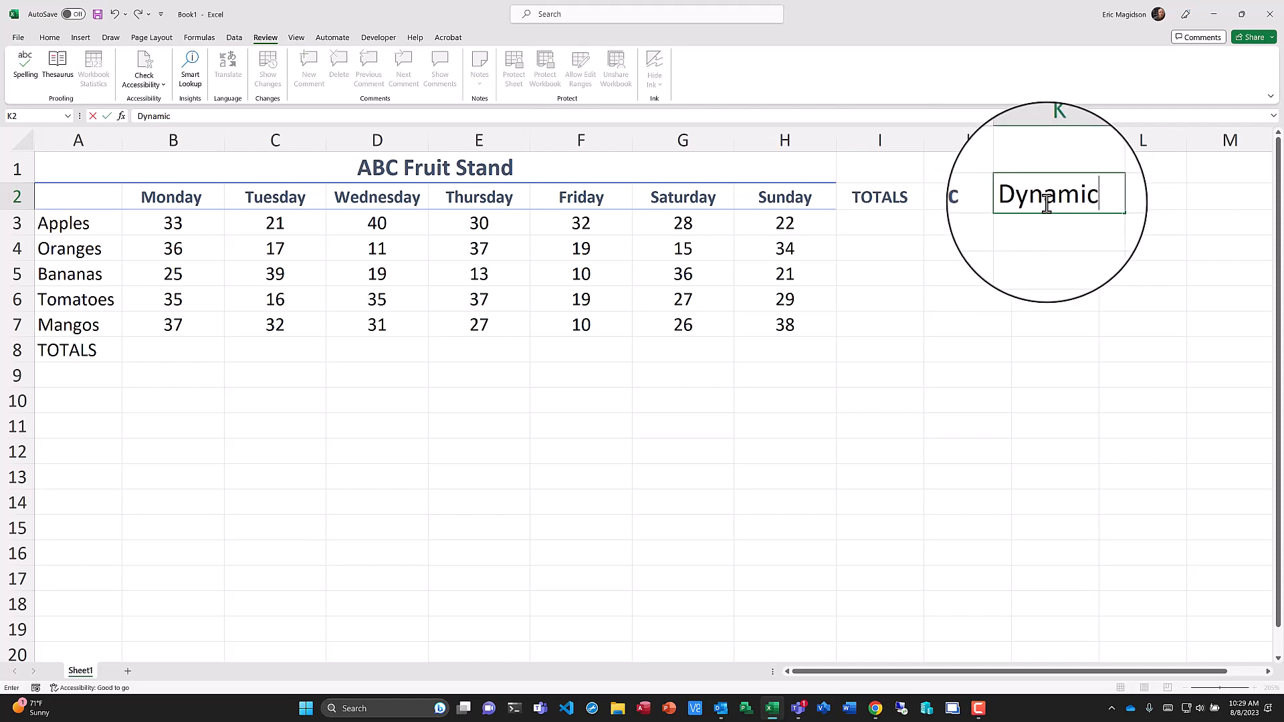
key("Return")
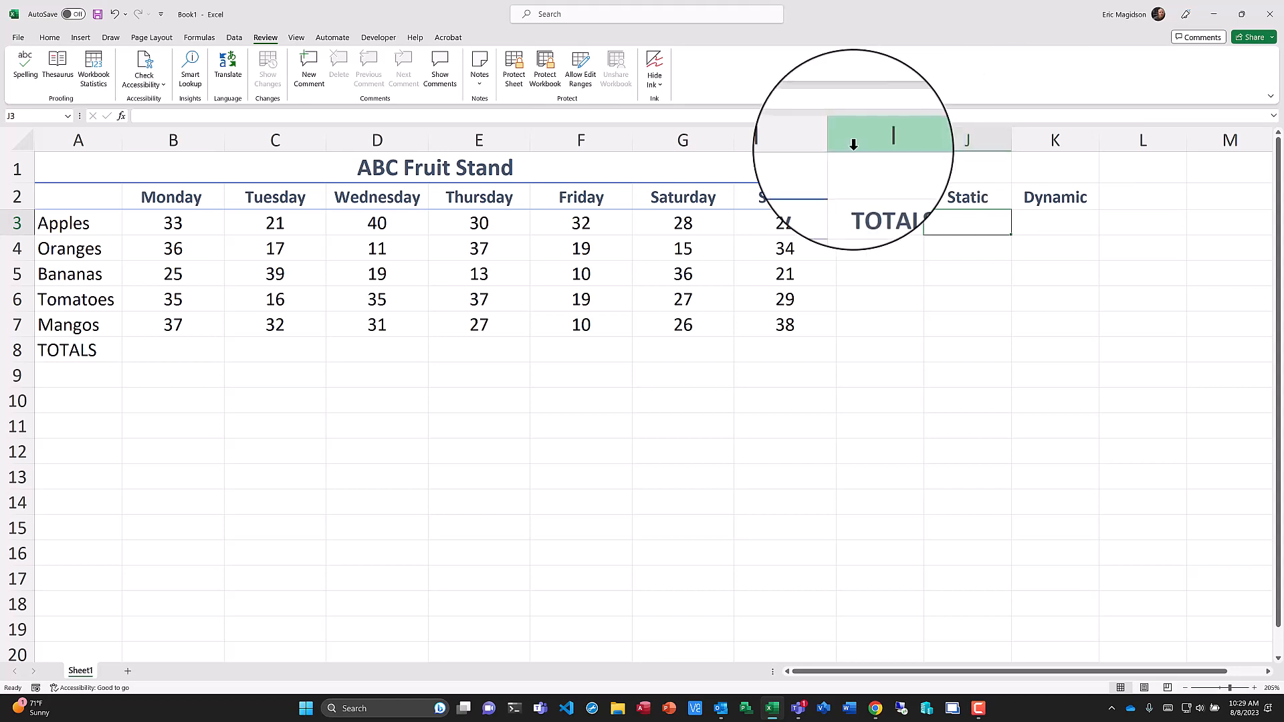
Review the workbook's calculation options.
left_click(199, 37)
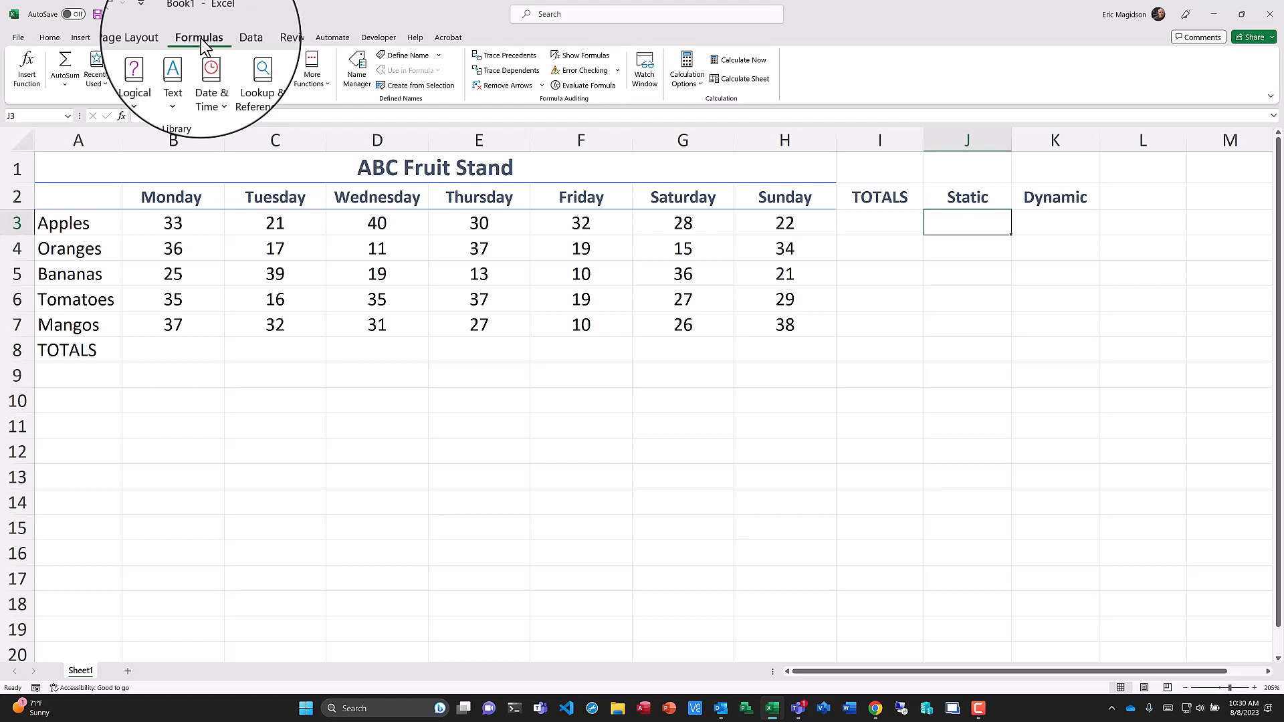
left_click(697, 83)
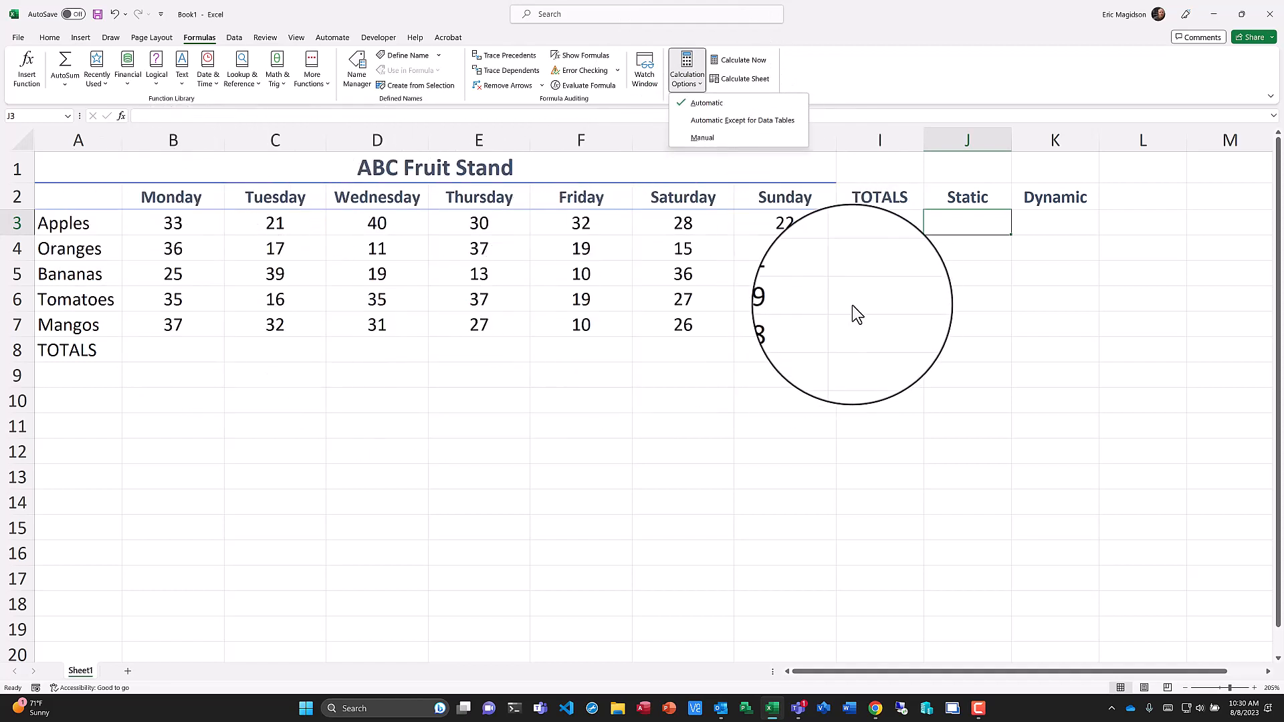
left_click(967, 222)
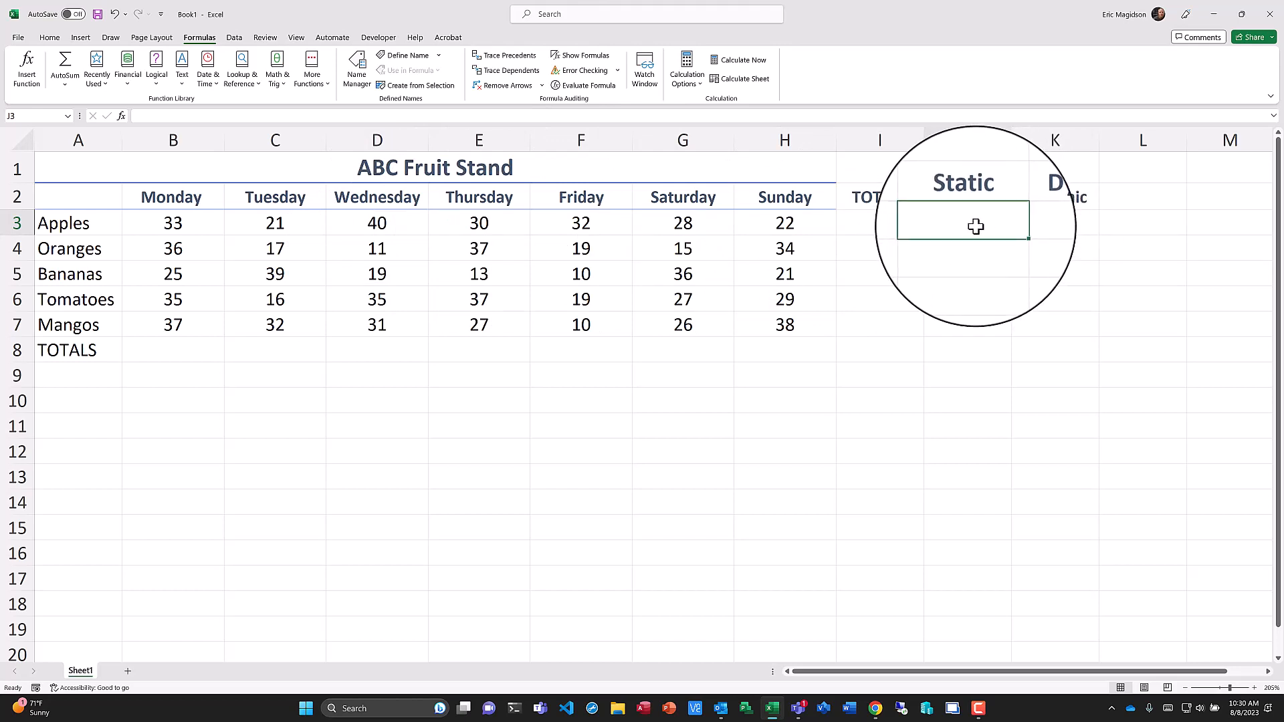
type("=")
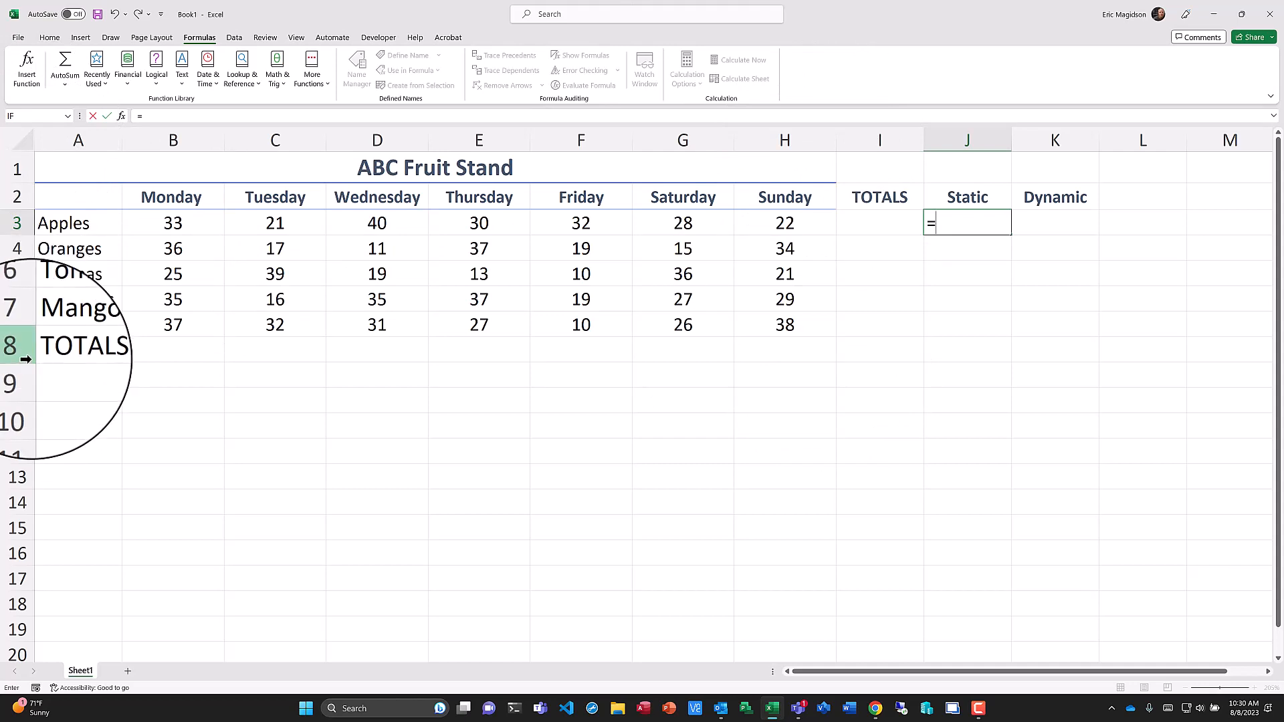
left_click(189, 225)
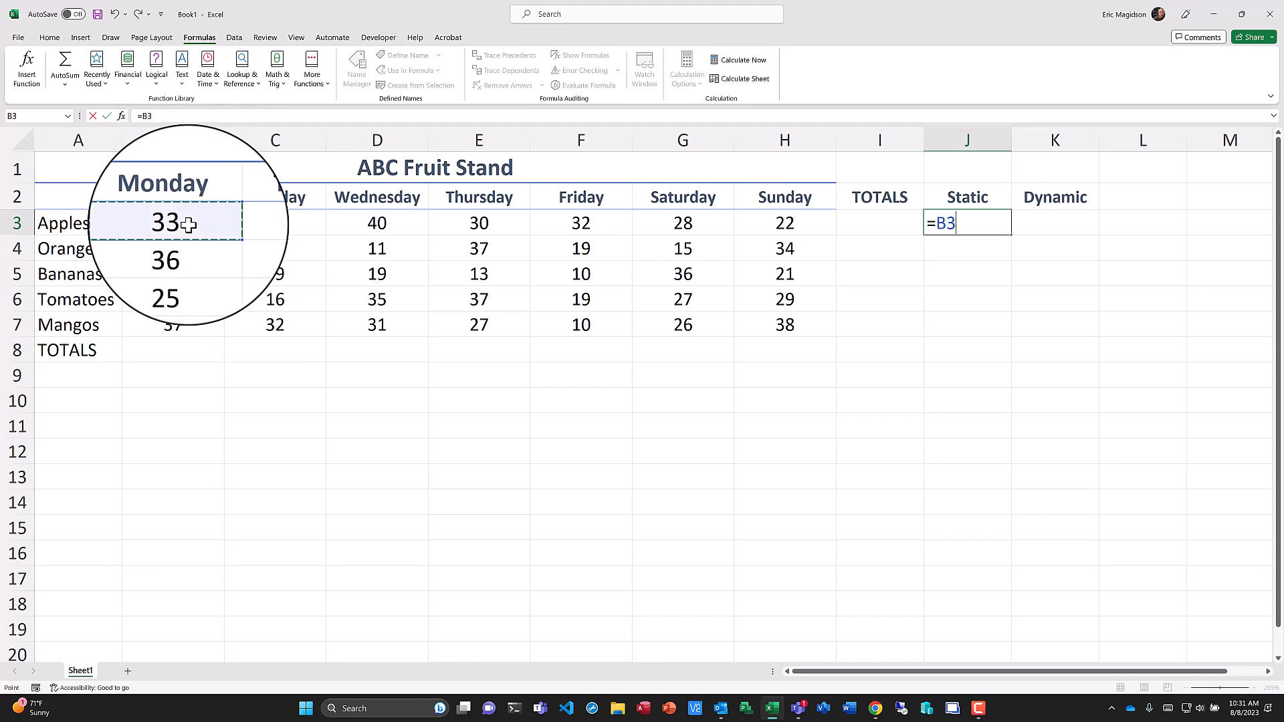
key("BackSpace")
key("BackSpace")
key("BackSpace")
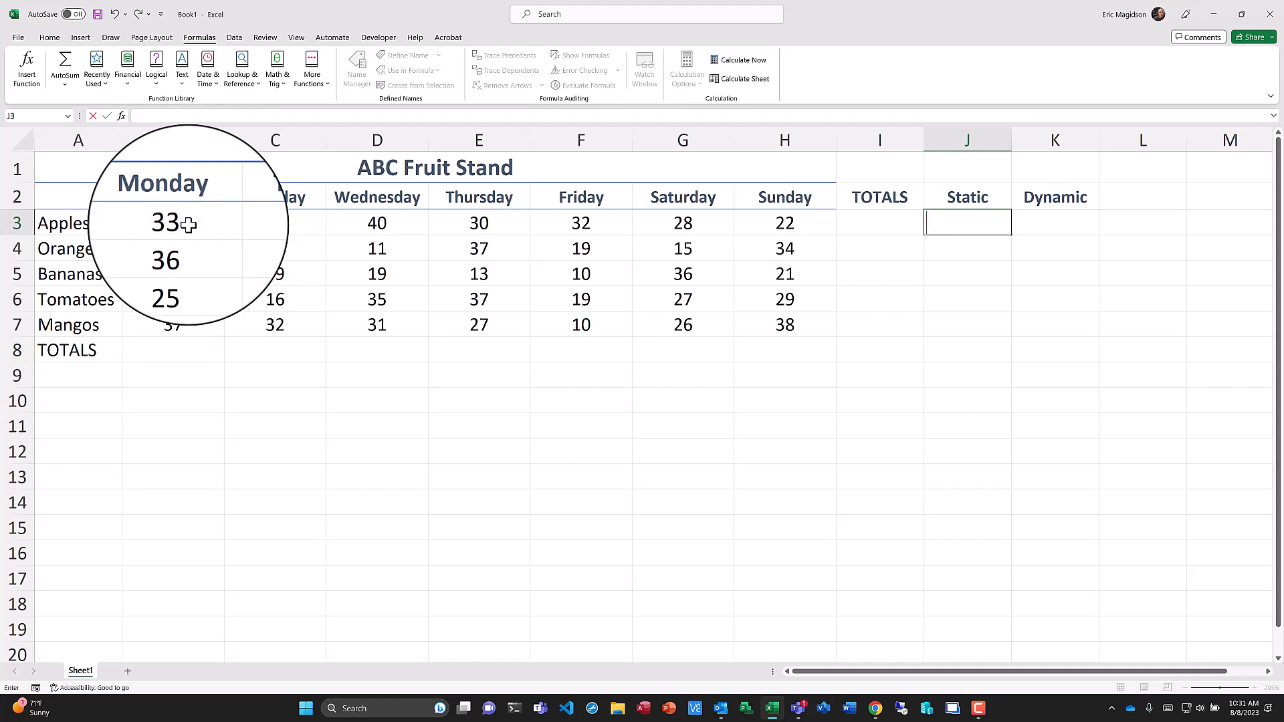
left_click(189, 225)
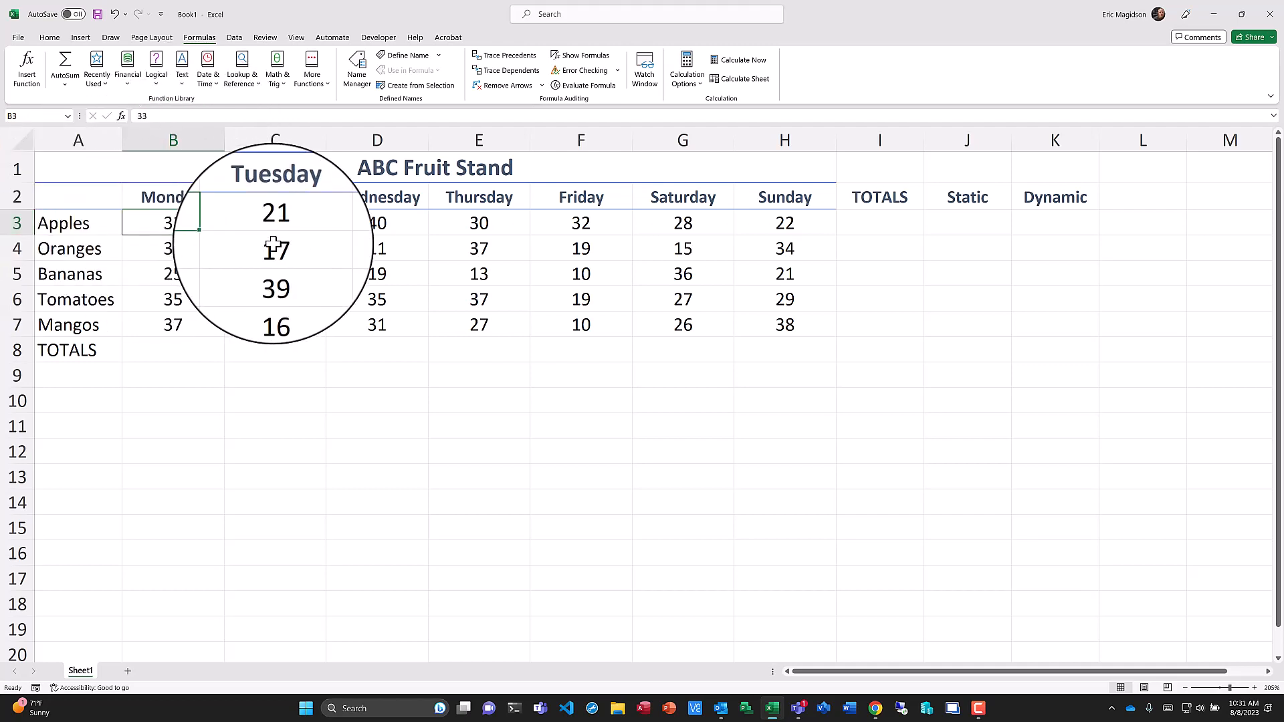
left_click(292, 251)
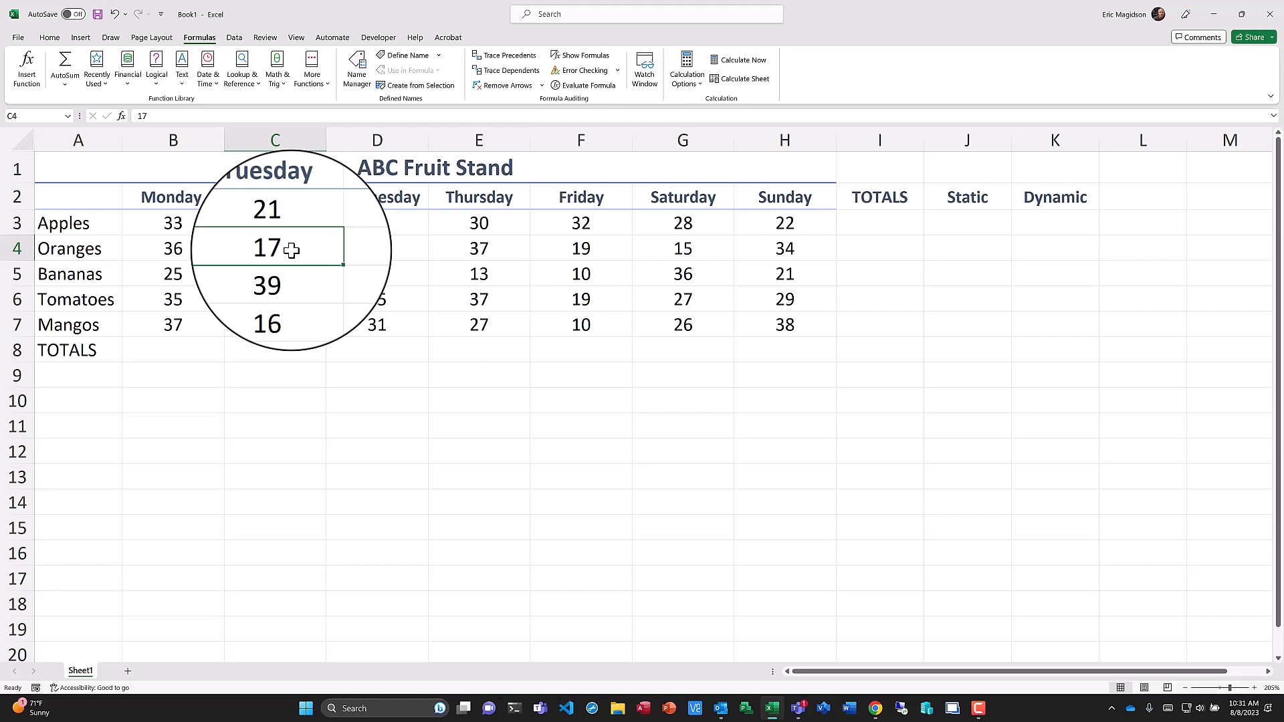
Enter a static total in J3 as the typed sum of the Apples numbers: =33+21+40+30+32+28+22.
left_click(963, 222)
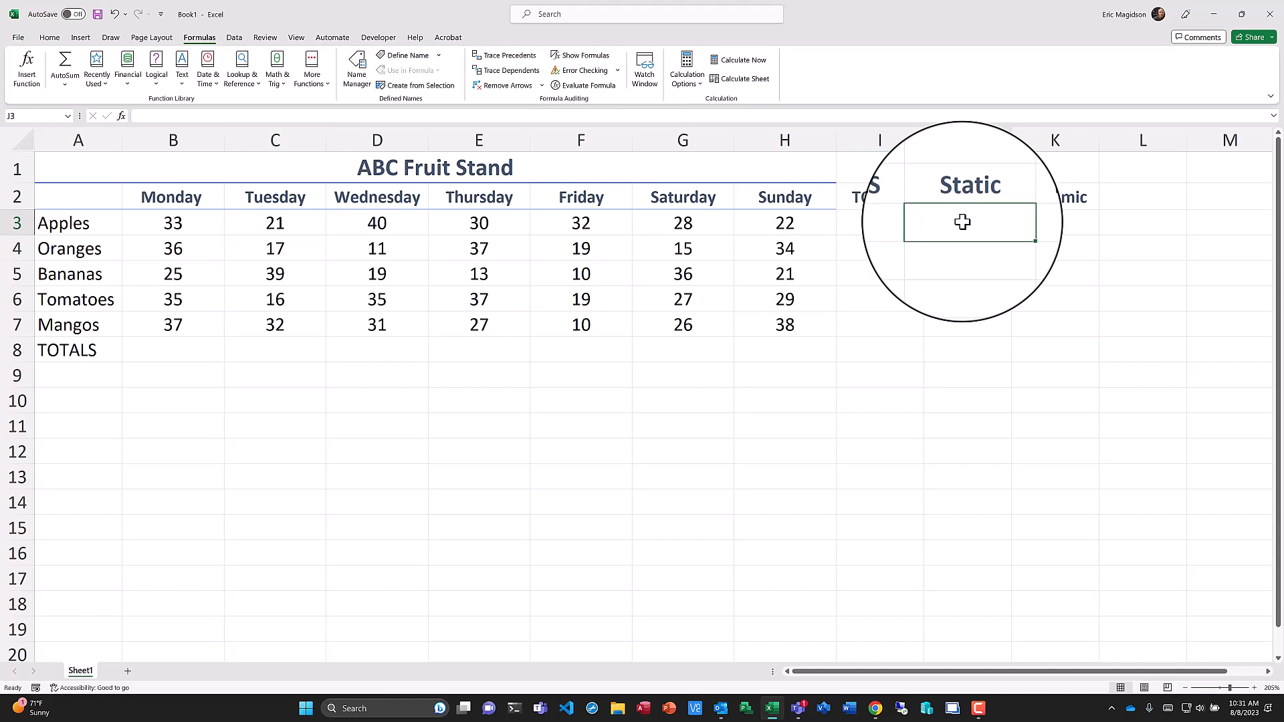
type("=")
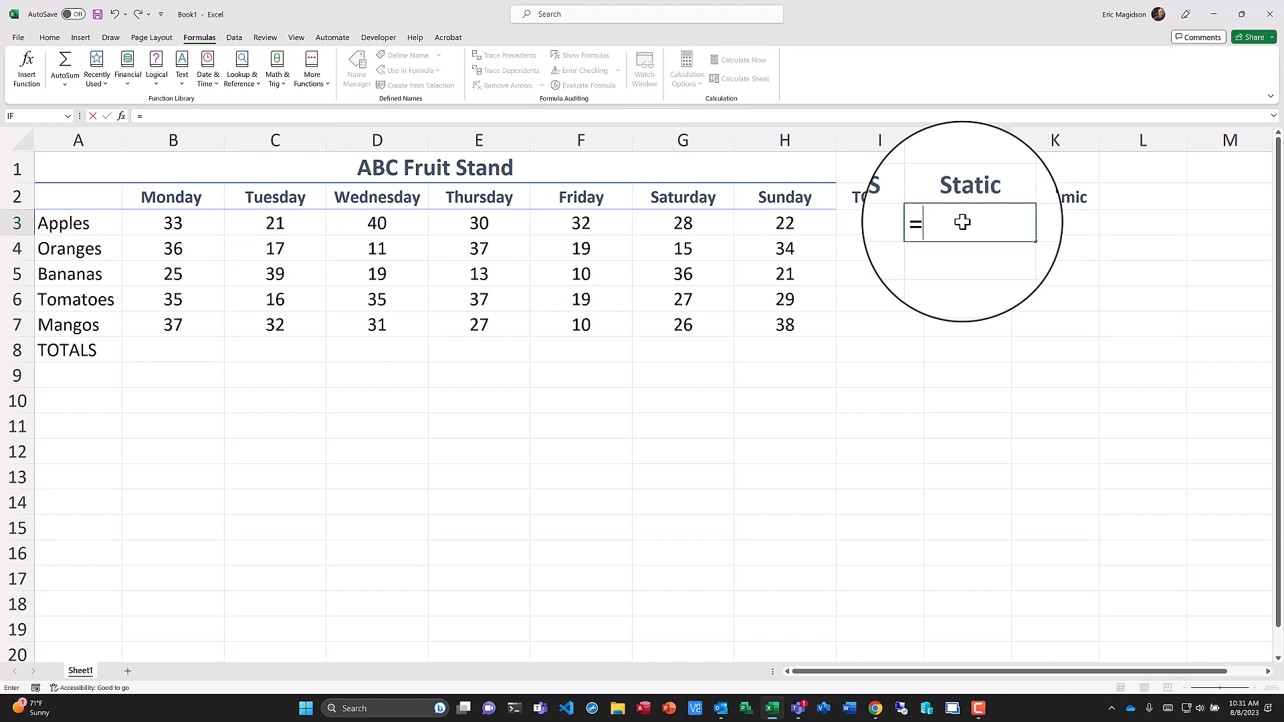
type("33+21")
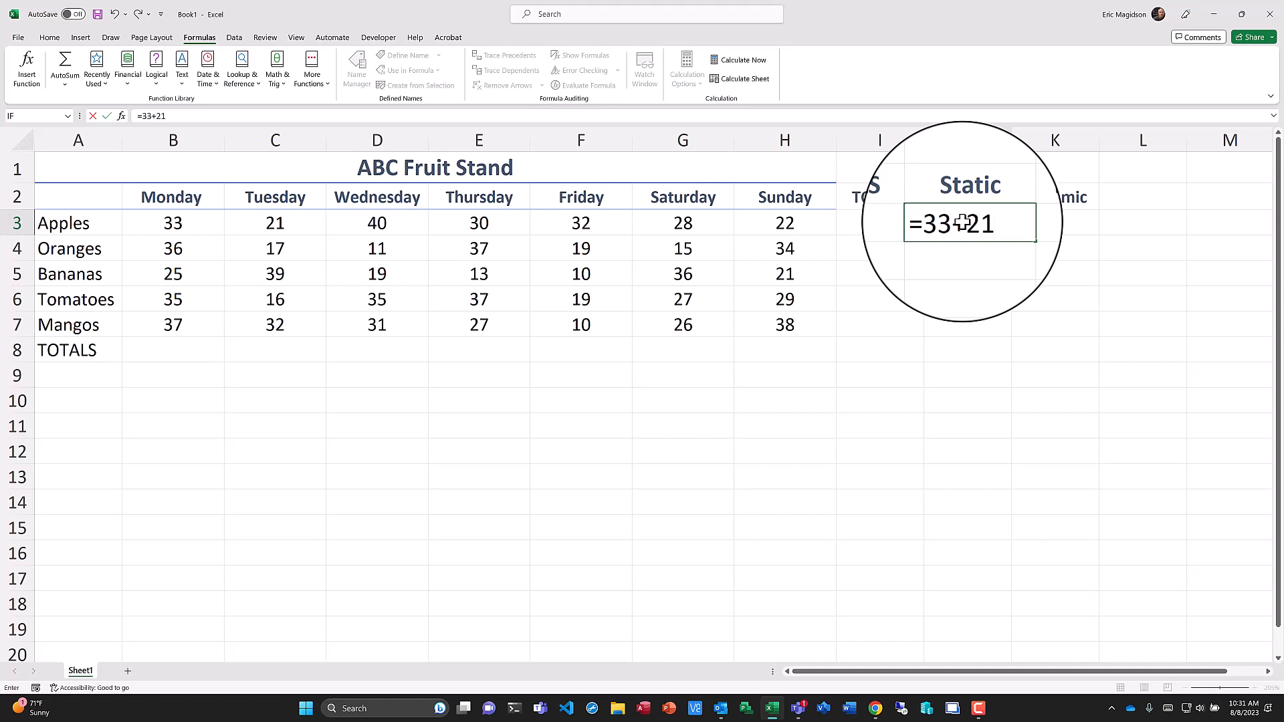
type("+40+30+32+28")
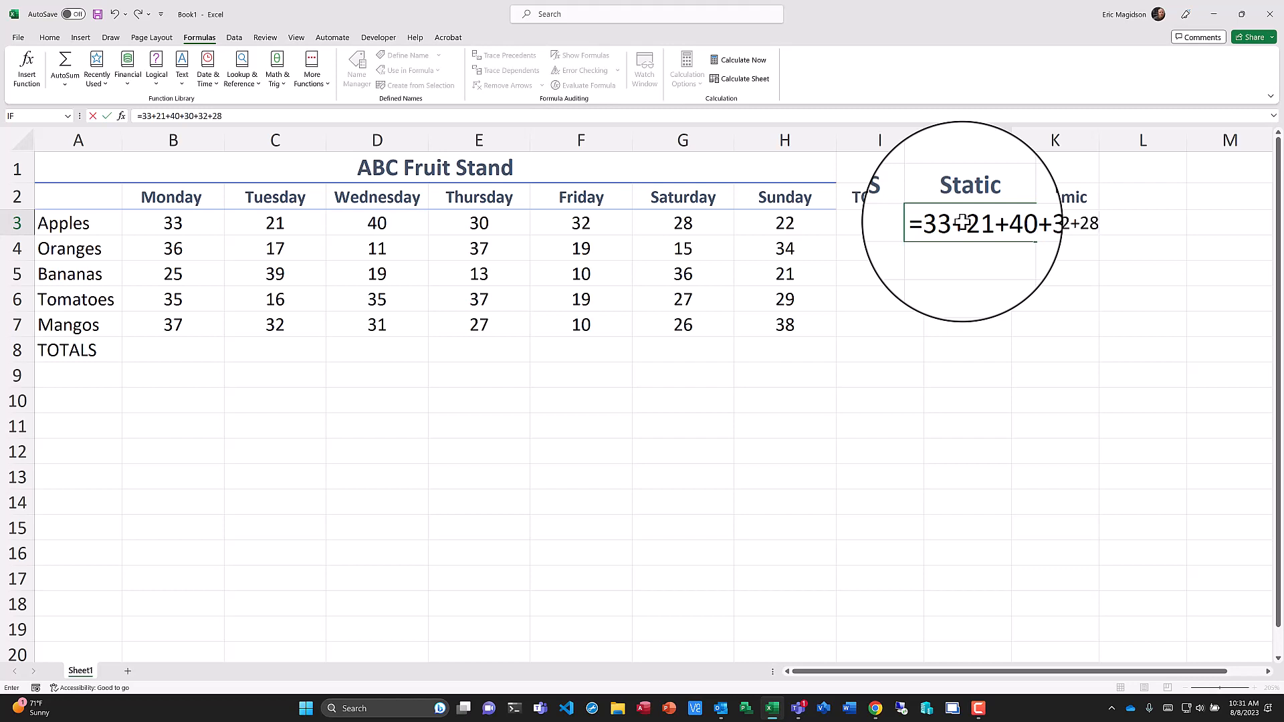
type("+22")
key("Return")
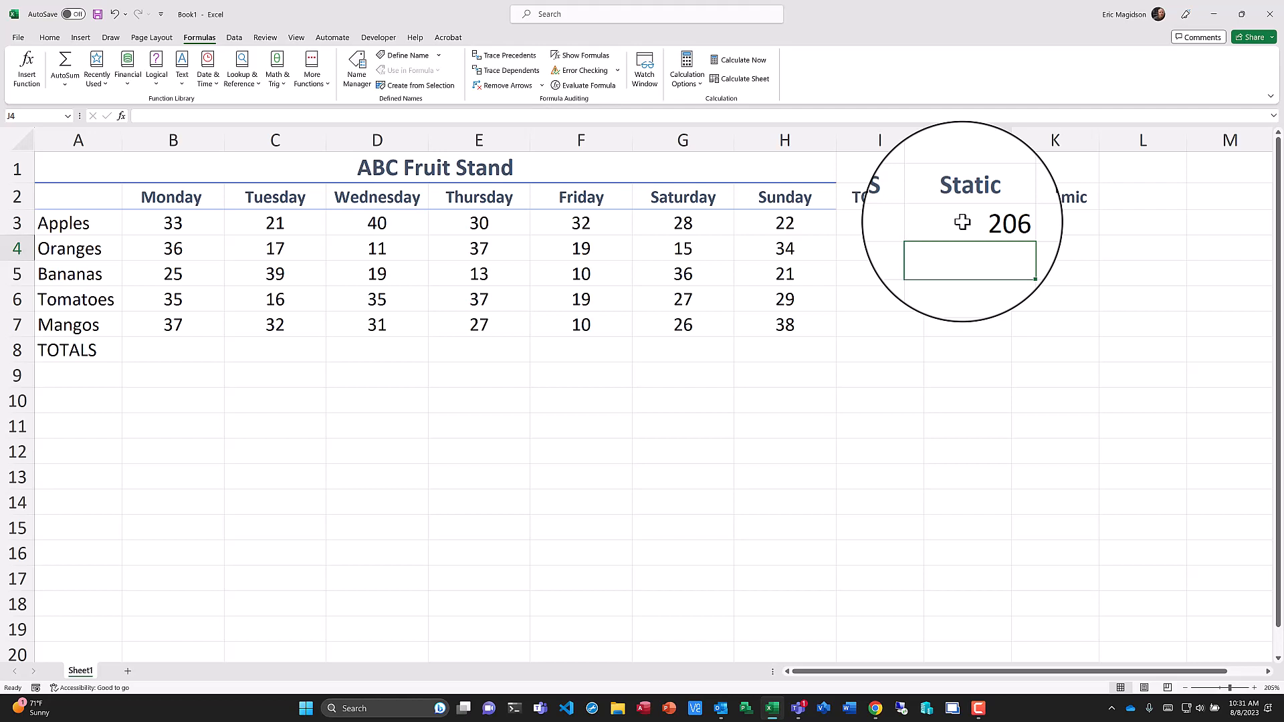
Change the Apples Sunday value in H3 to 23, then restore it to 22.
left_click(991, 223)
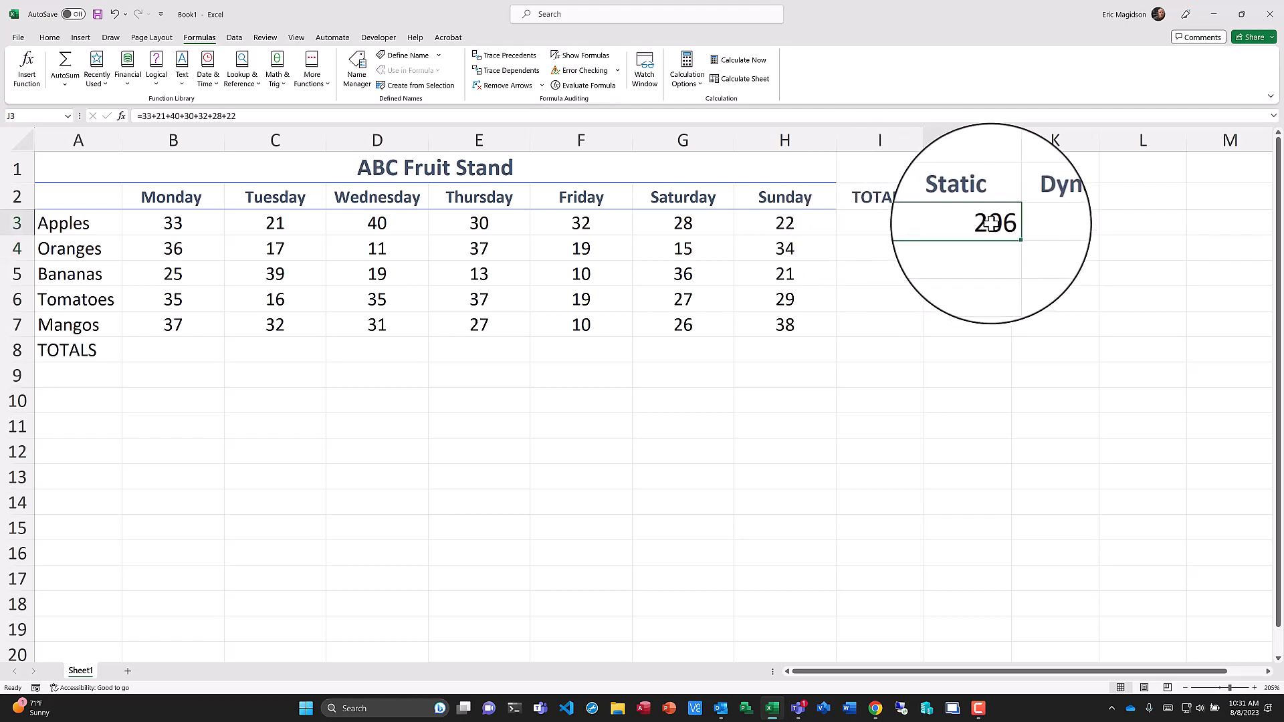
left_click(806, 223)
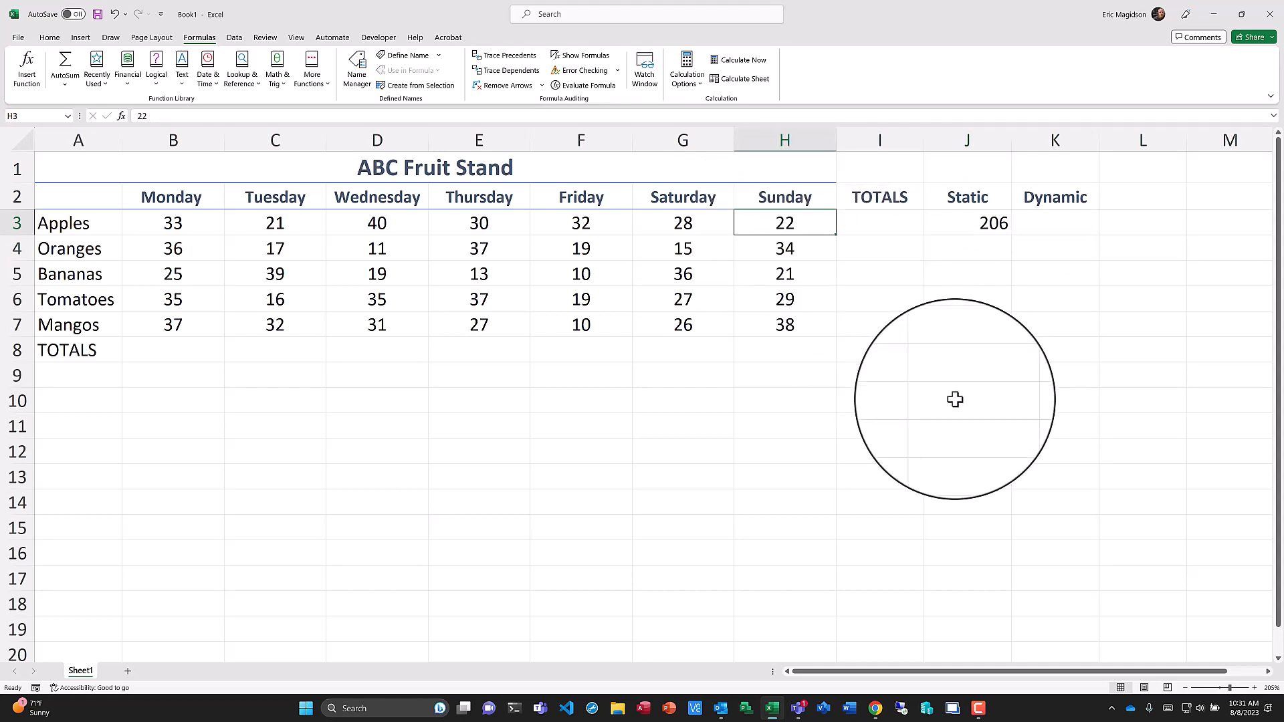
type("23")
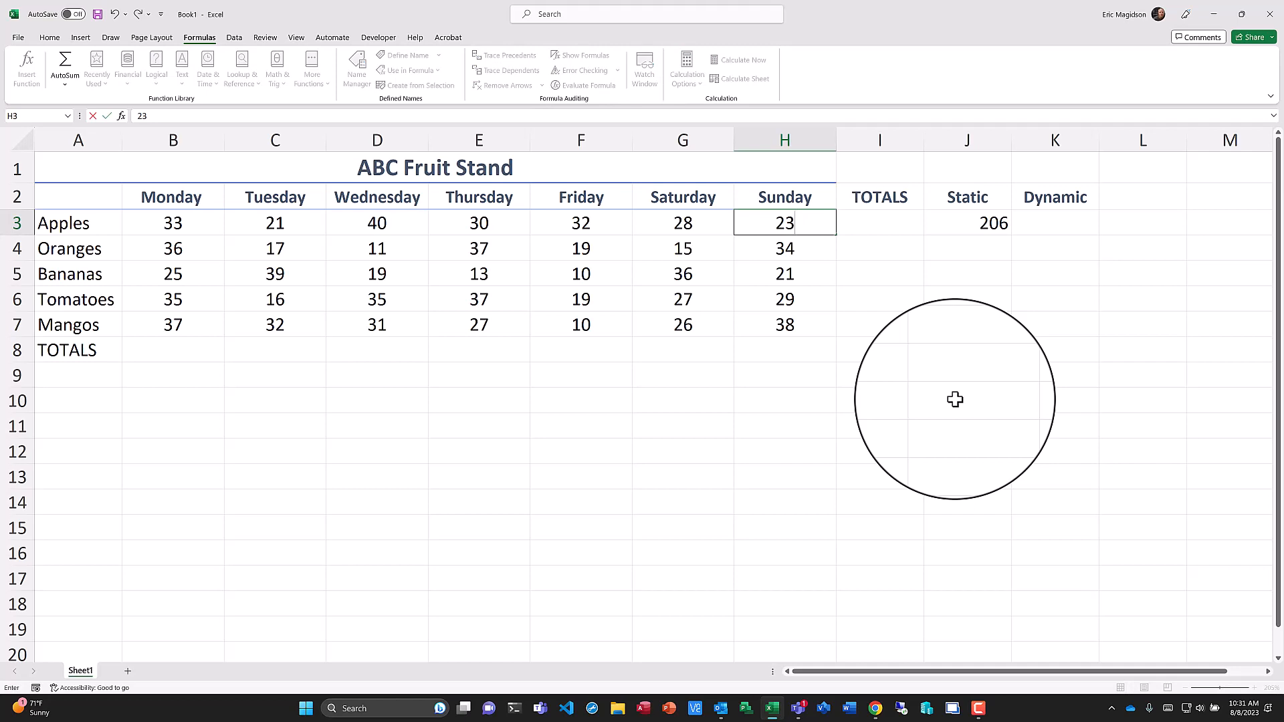
key("Return")
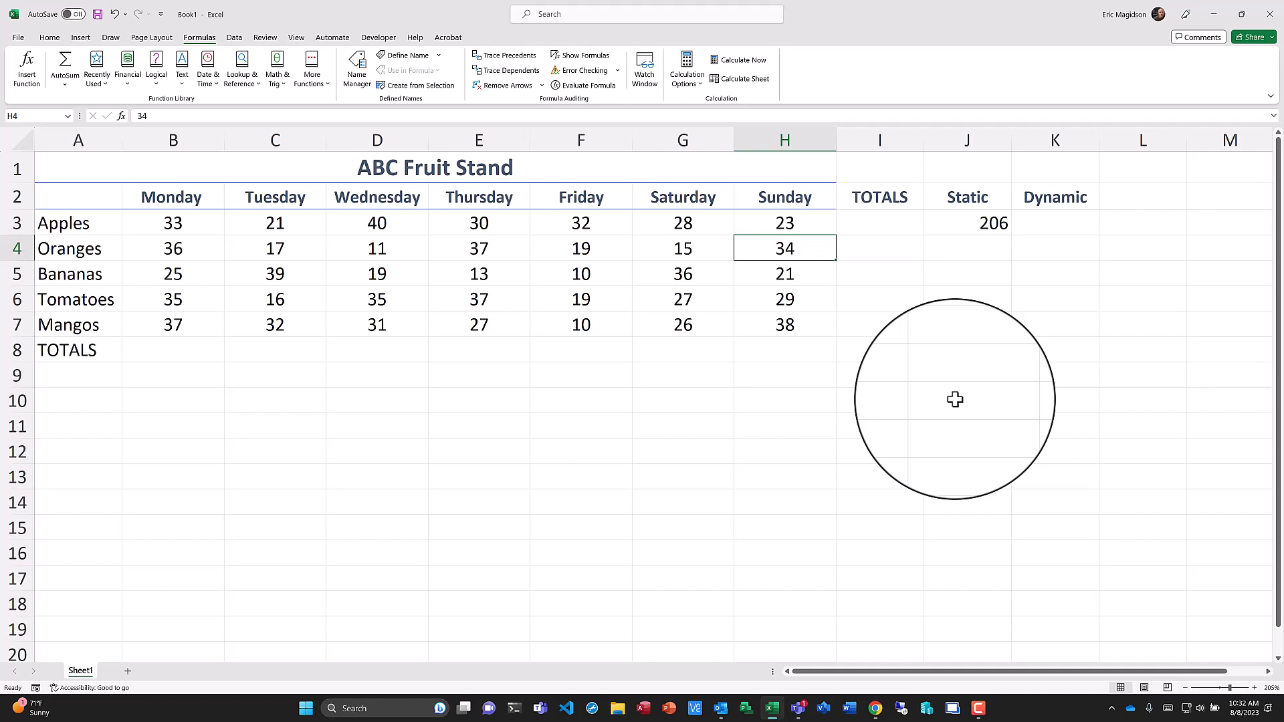
key("Up")
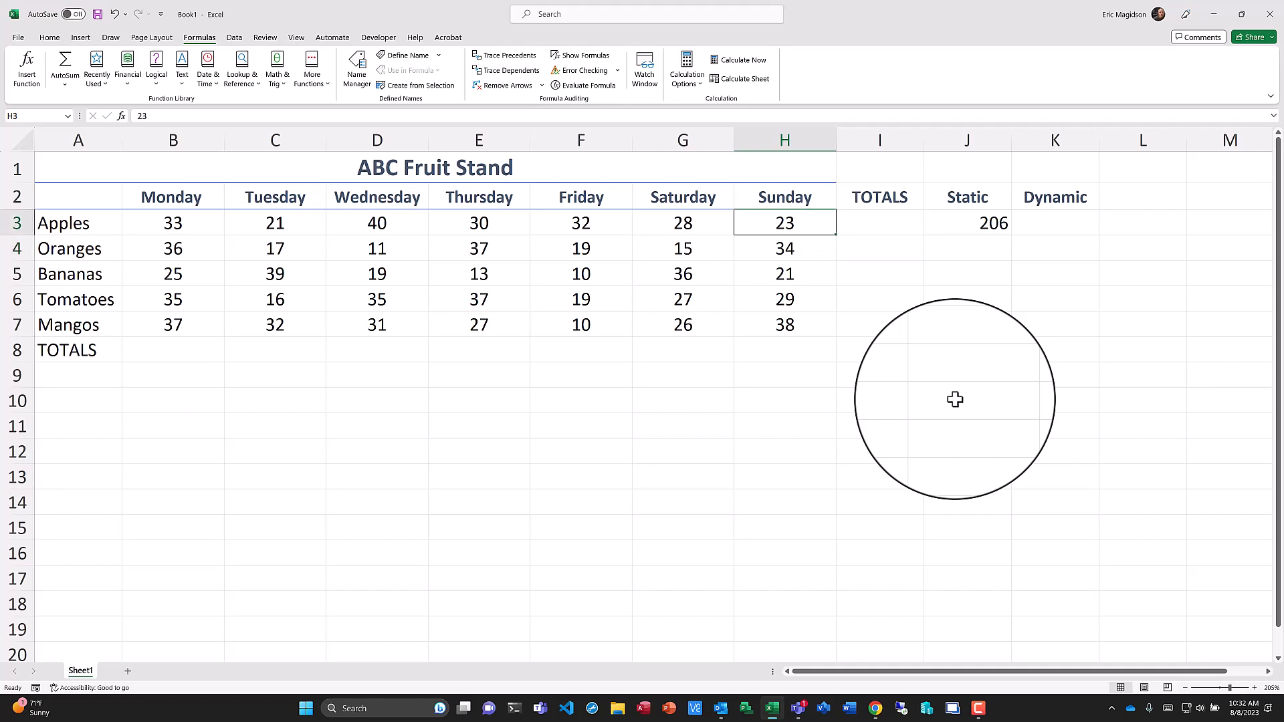
type("22")
key("Return")
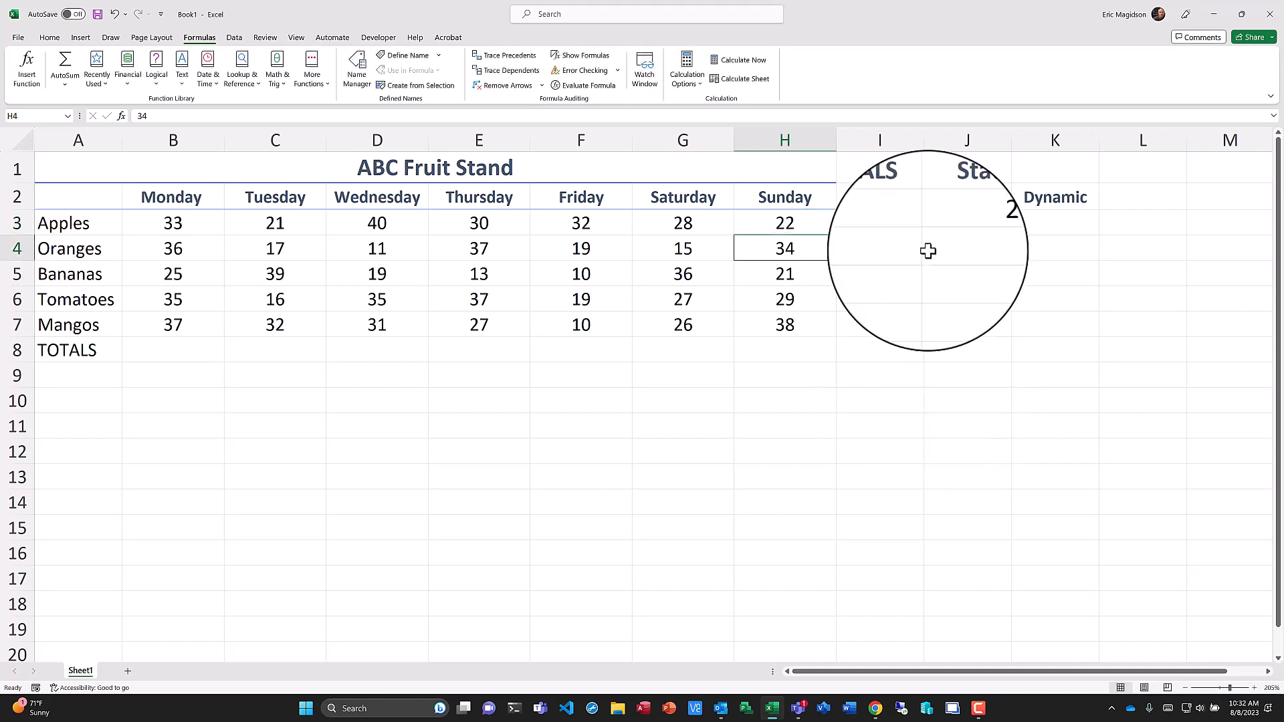
Color the Static header text in J2 red.
left_click(961, 228)
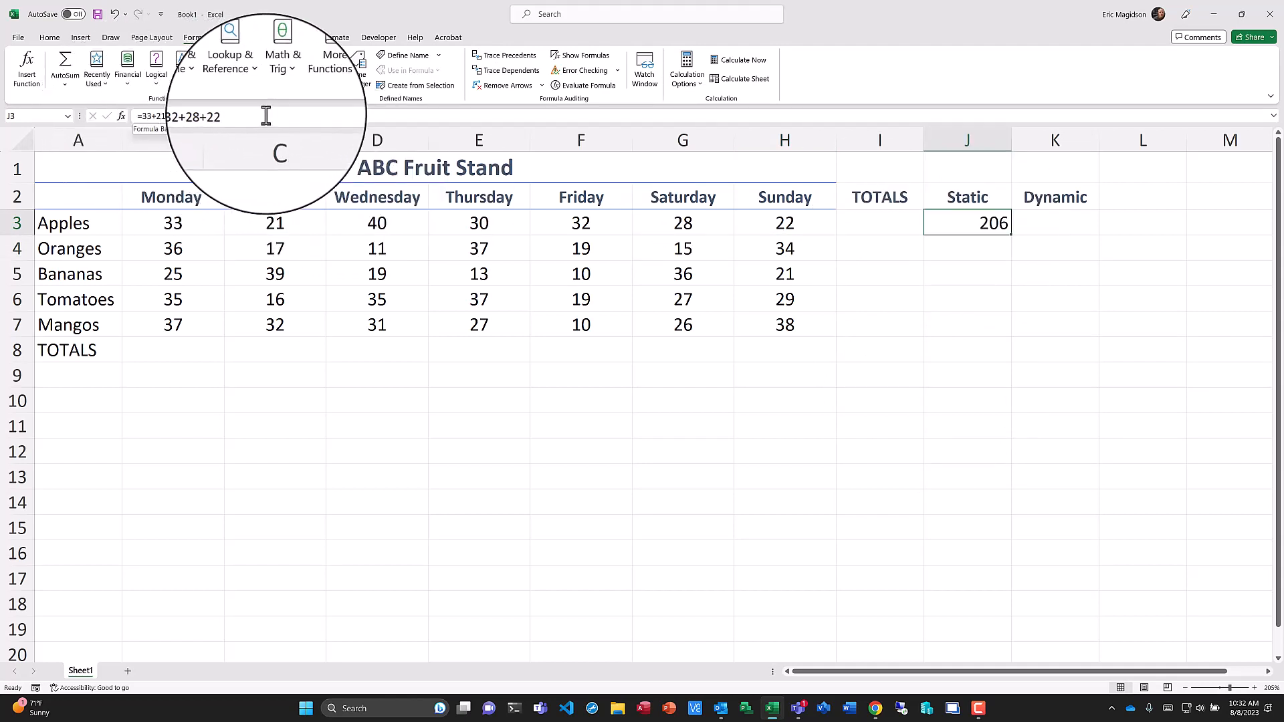
left_click(970, 203)
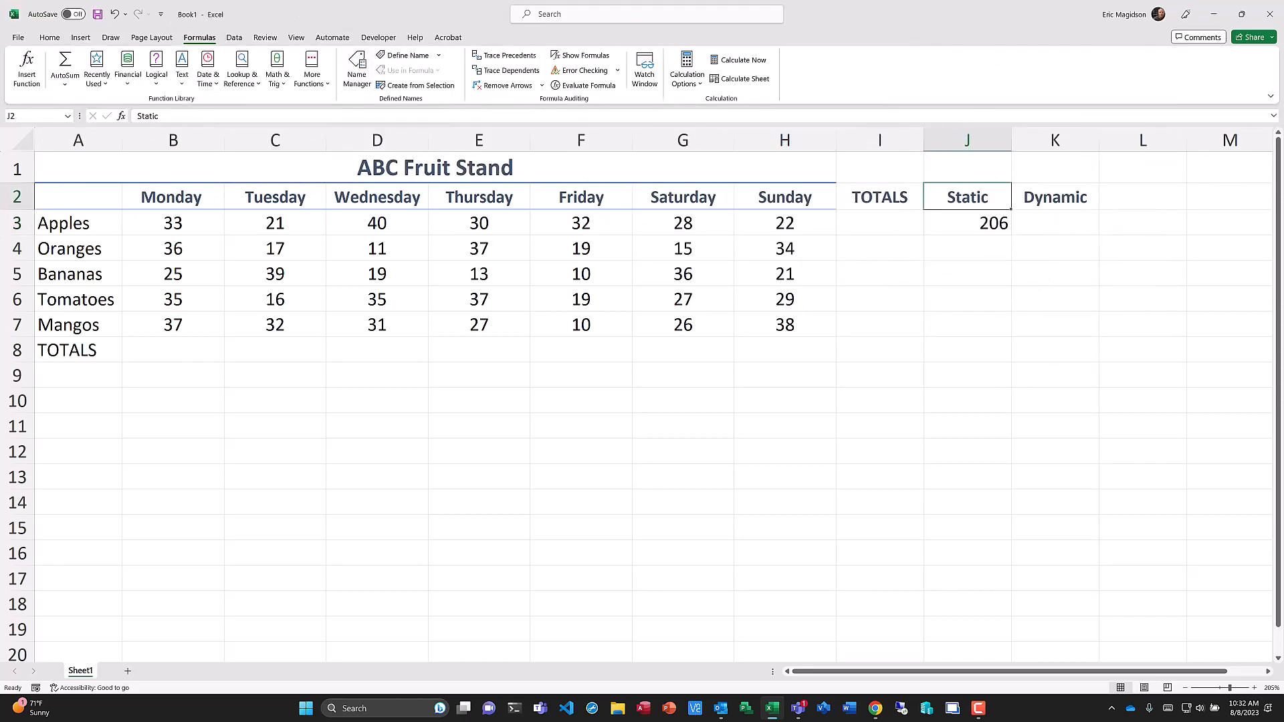
left_click(47, 38)
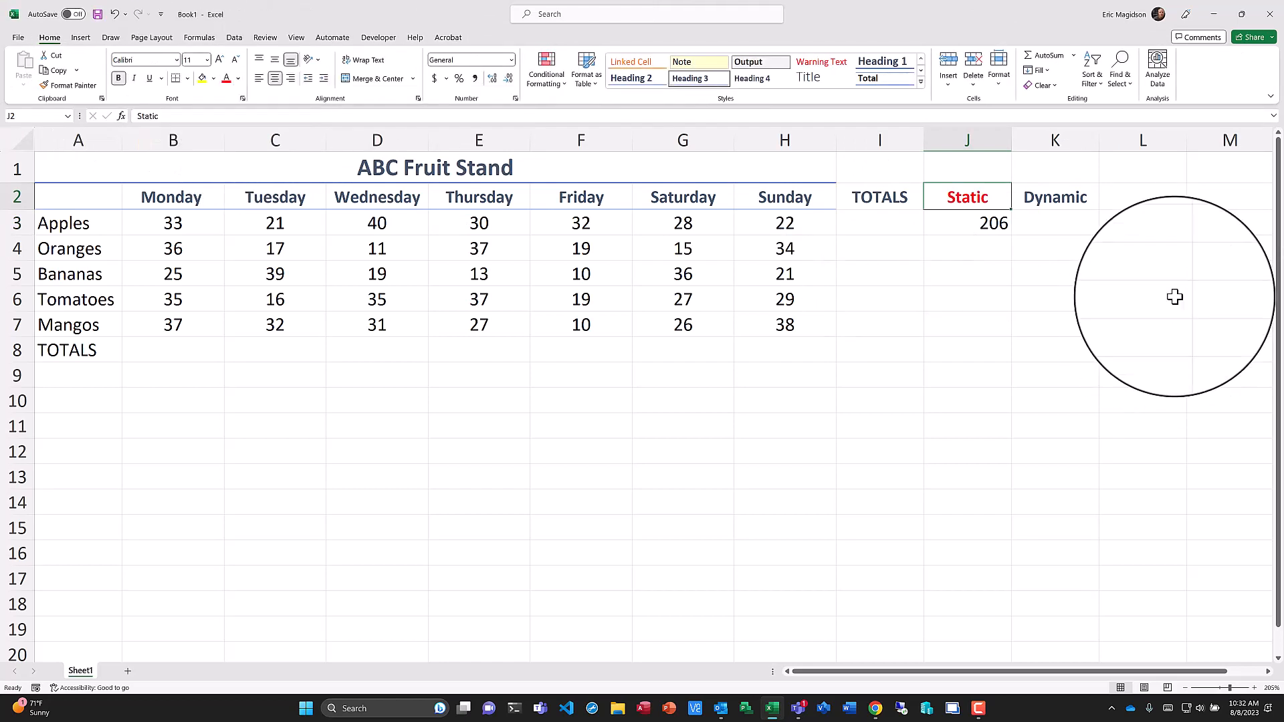
Enter a dynamic total in K3 adding the Apples cells B3 through H3 by reference.
left_click(1059, 199)
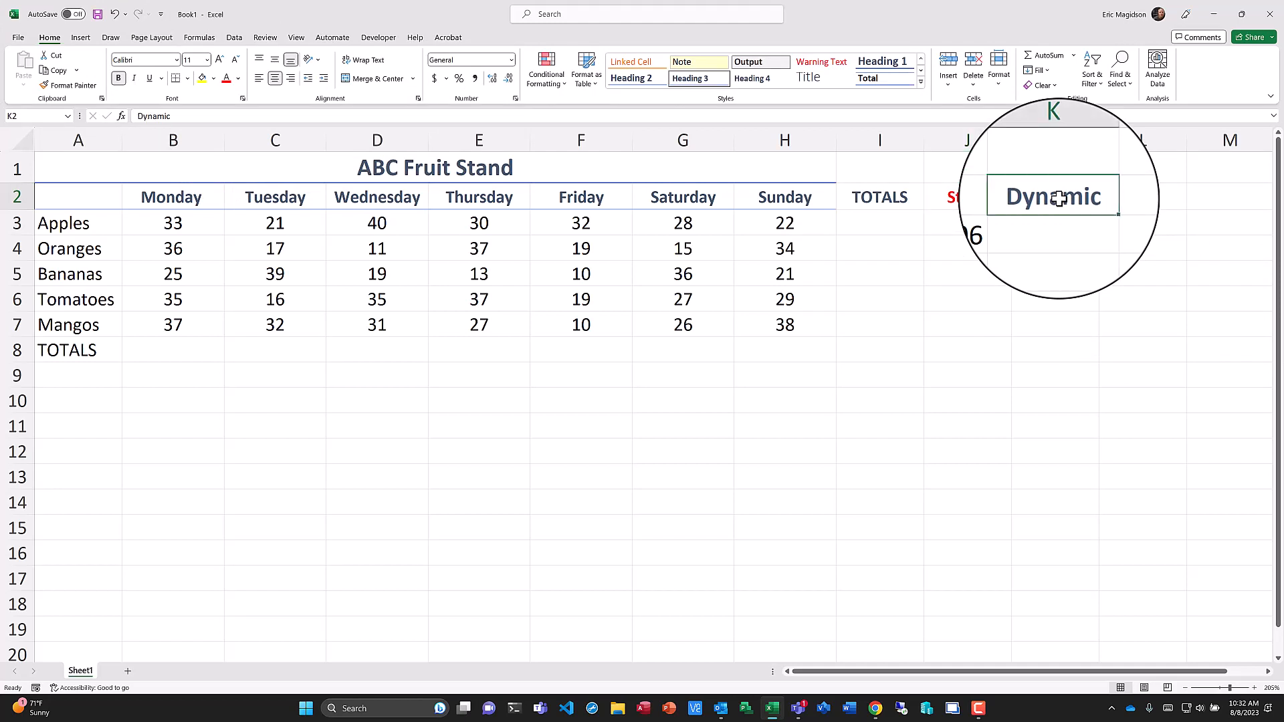
left_click(1062, 224)
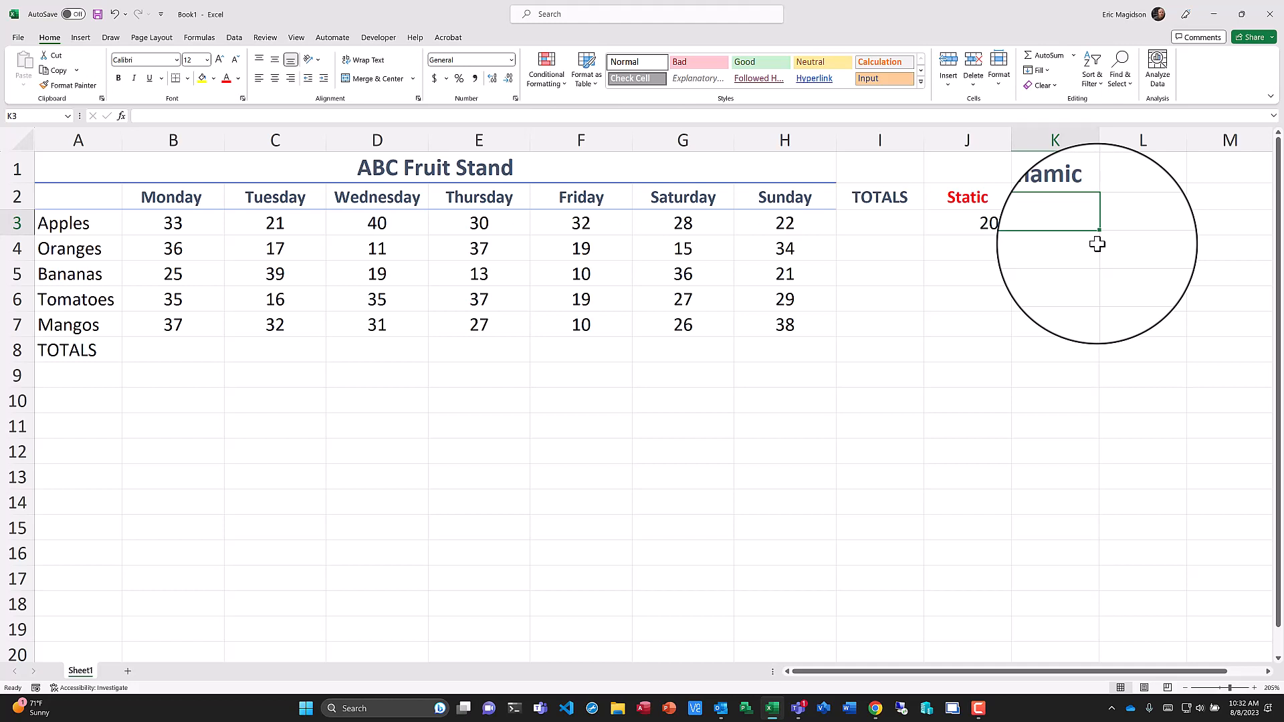
type("=")
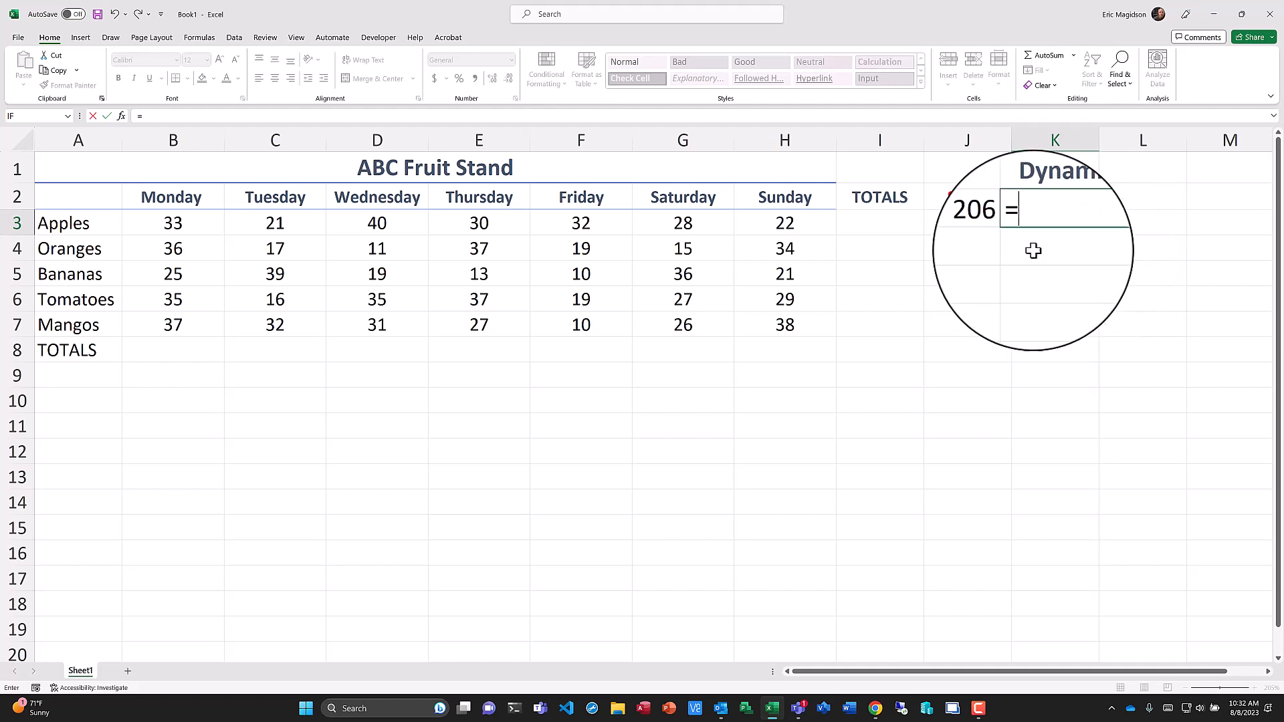
left_click(173, 225)
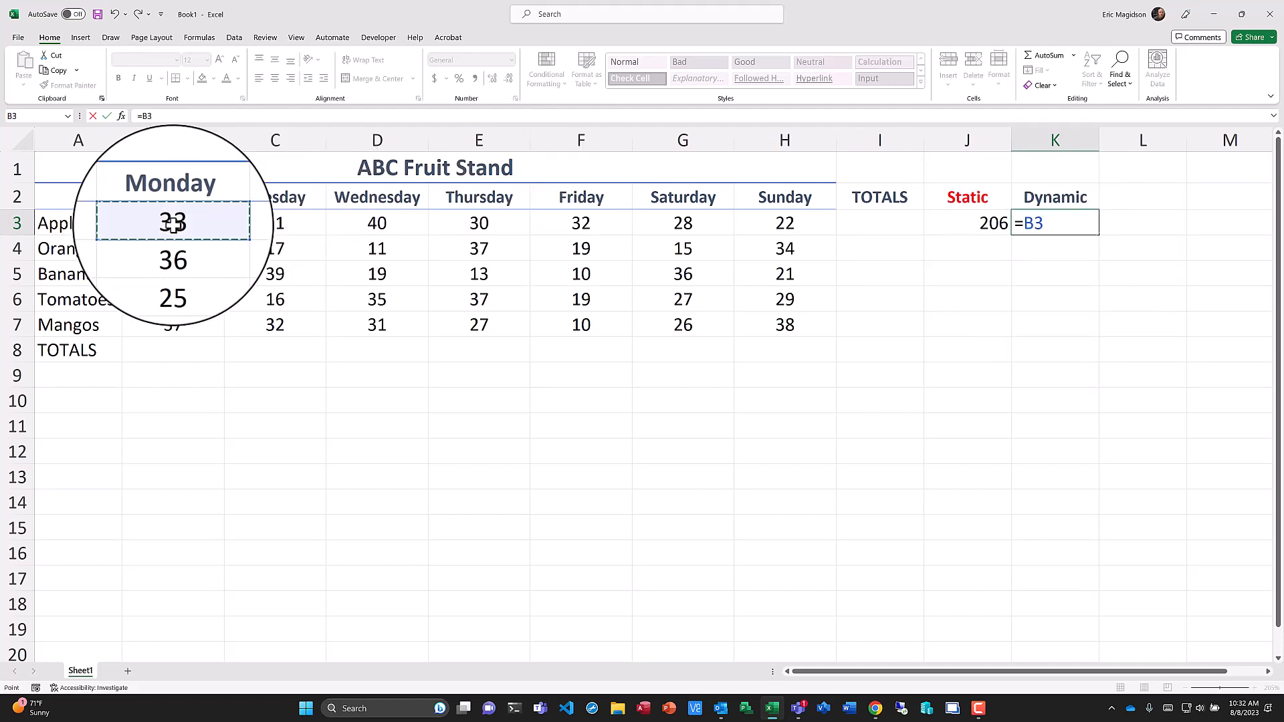
type("+")
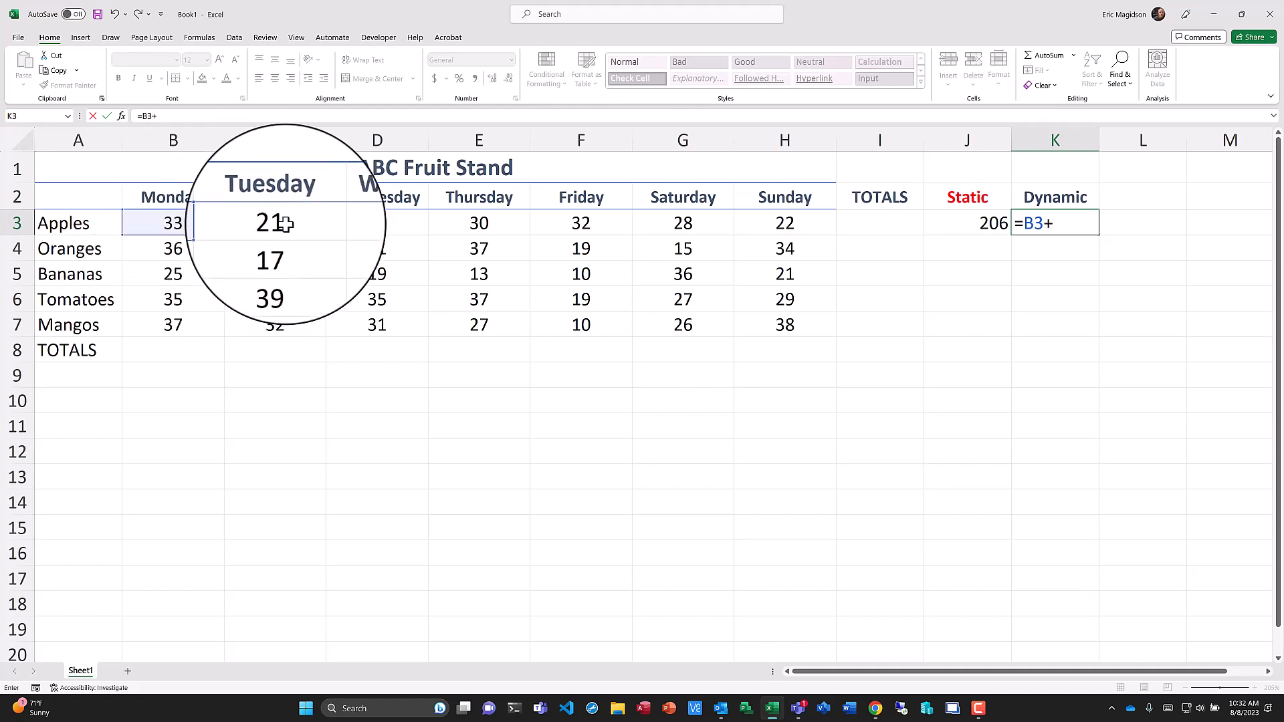
left_click(286, 224)
type("+")
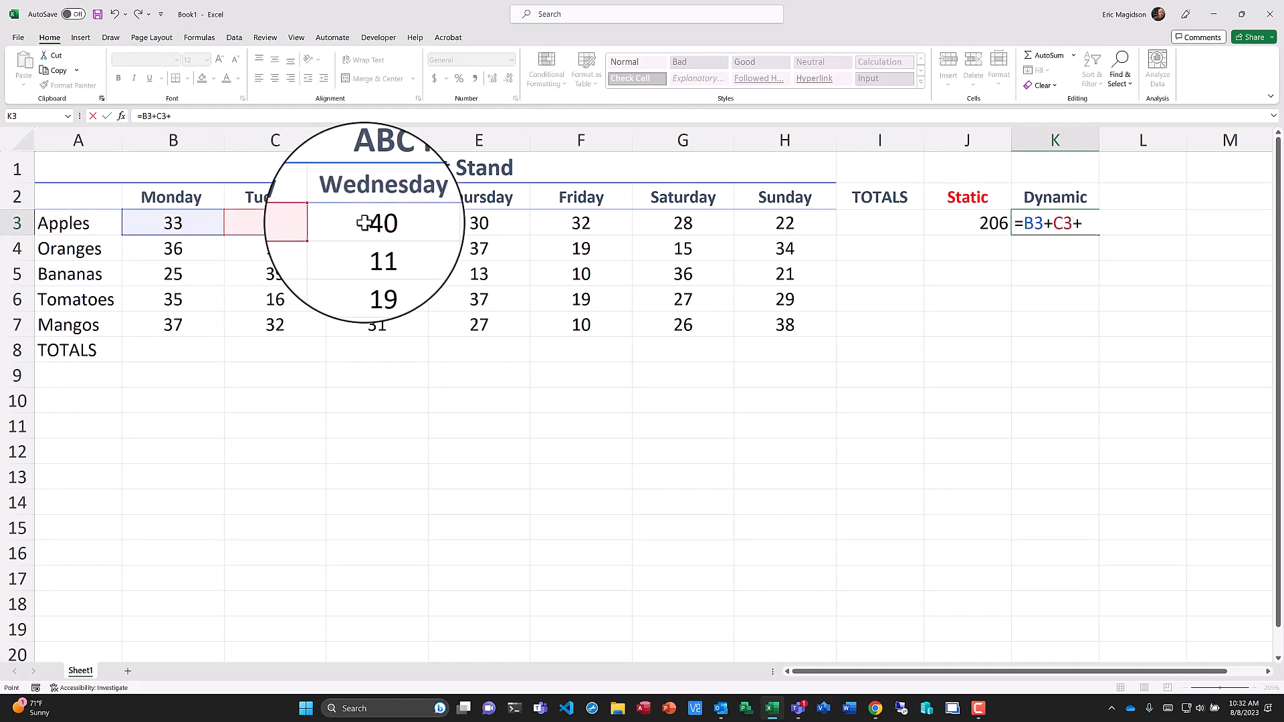
left_click(364, 223)
type("+")
left_click(492, 225)
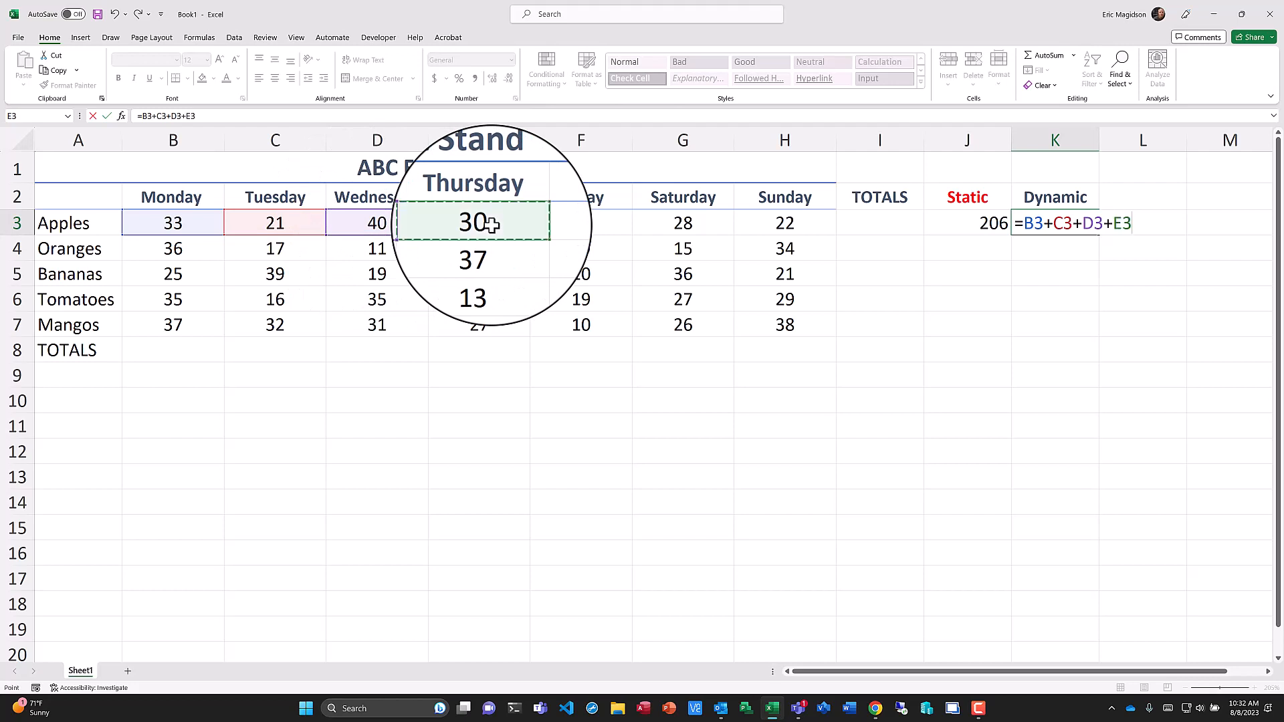
type("+")
left_click(582, 223)
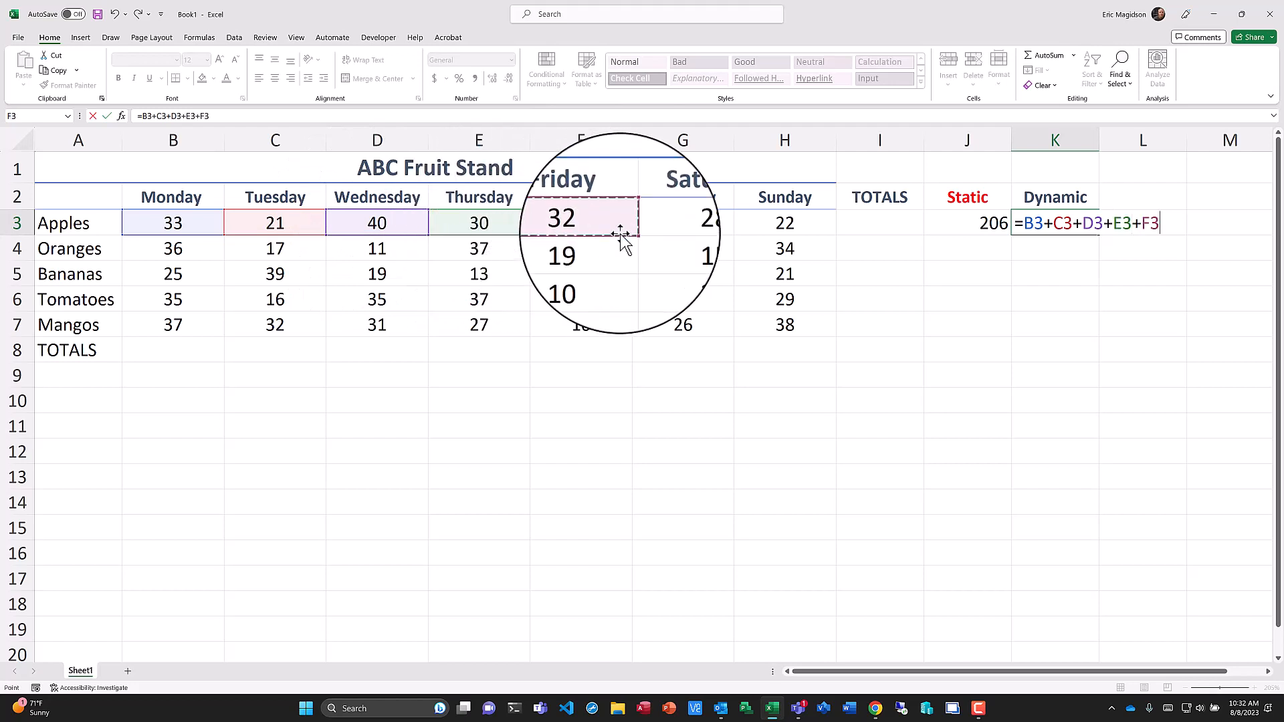
type("+")
left_click(699, 222)
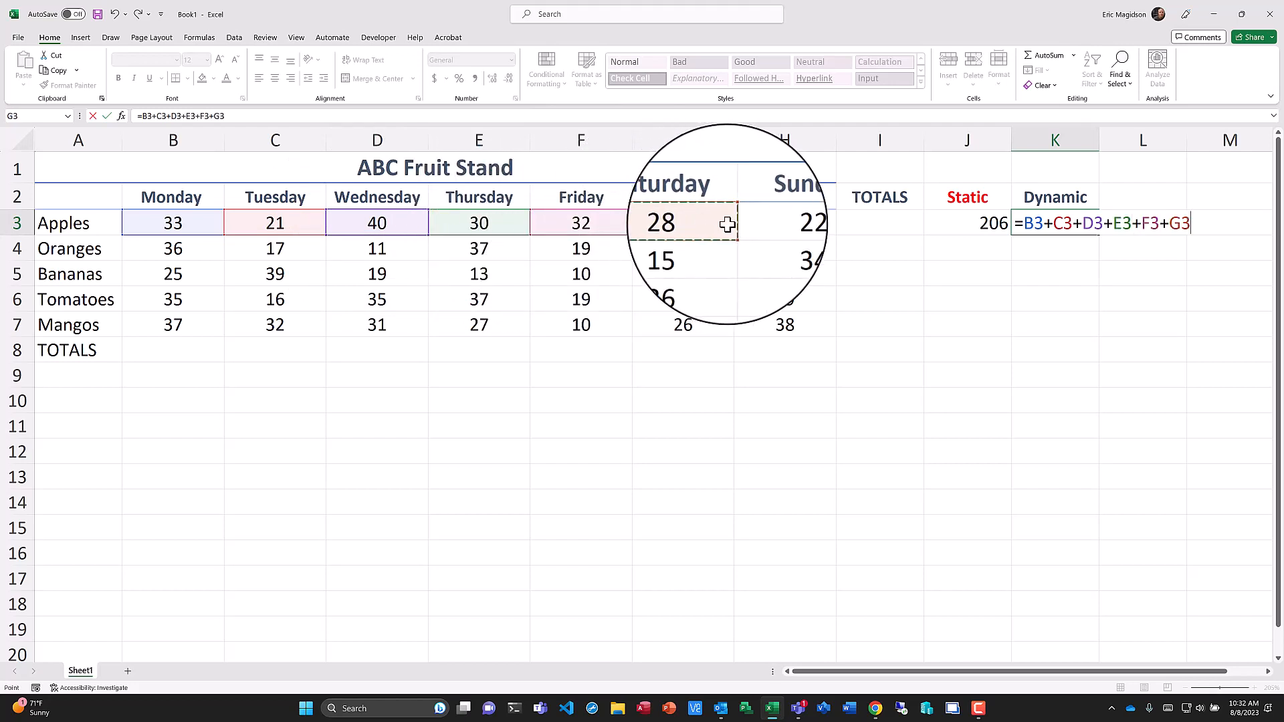
type("+")
left_click(781, 224)
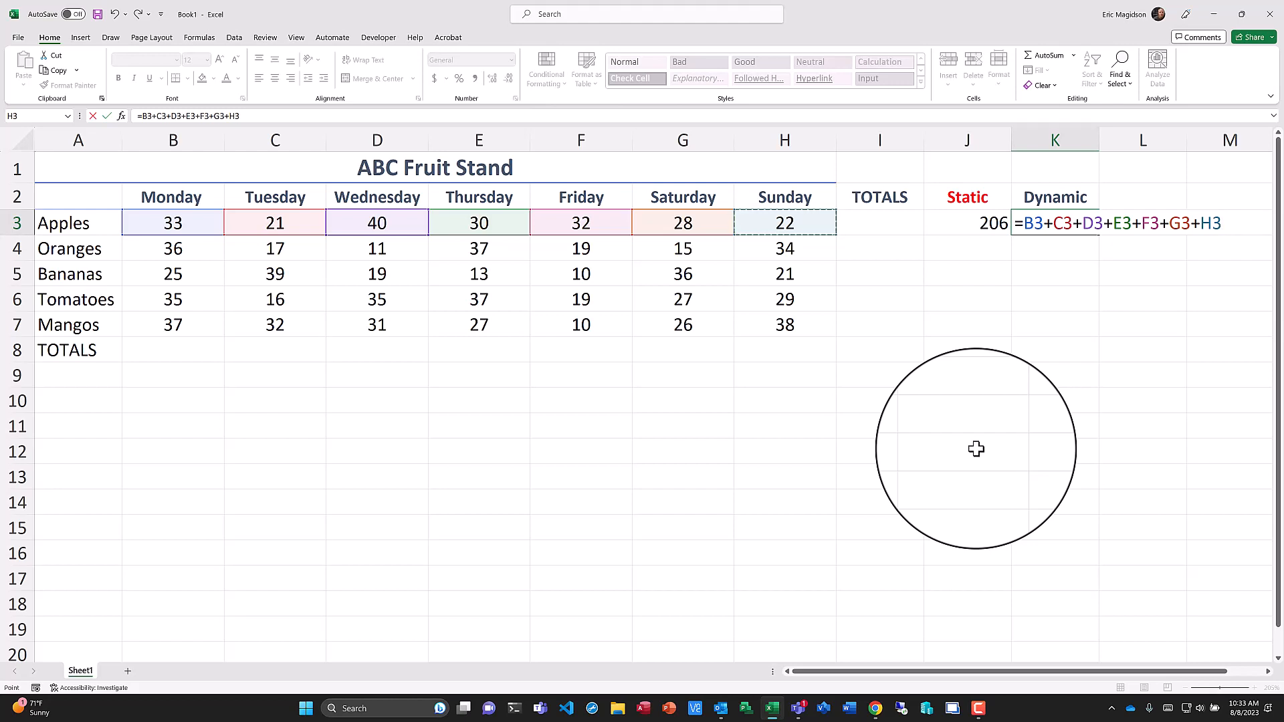
key("Return")
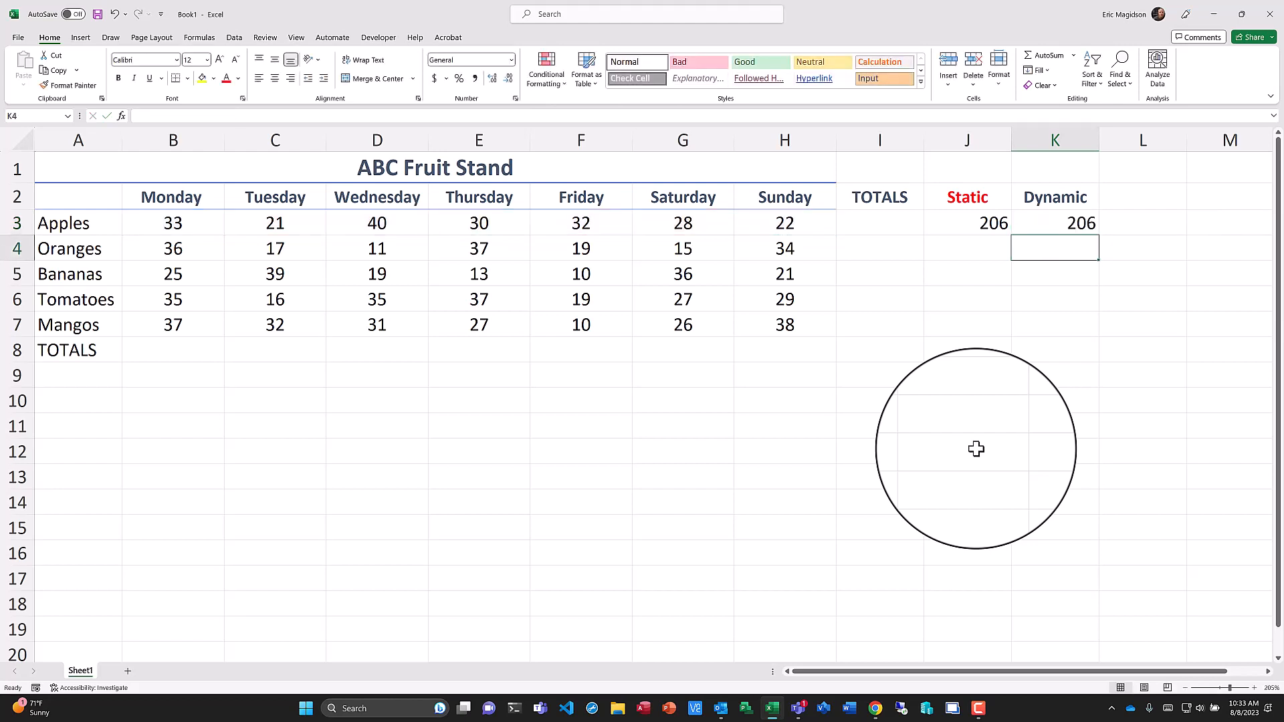
Color the Dynamic header text in K2 green.
left_click(816, 221)
left_click(1063, 196)
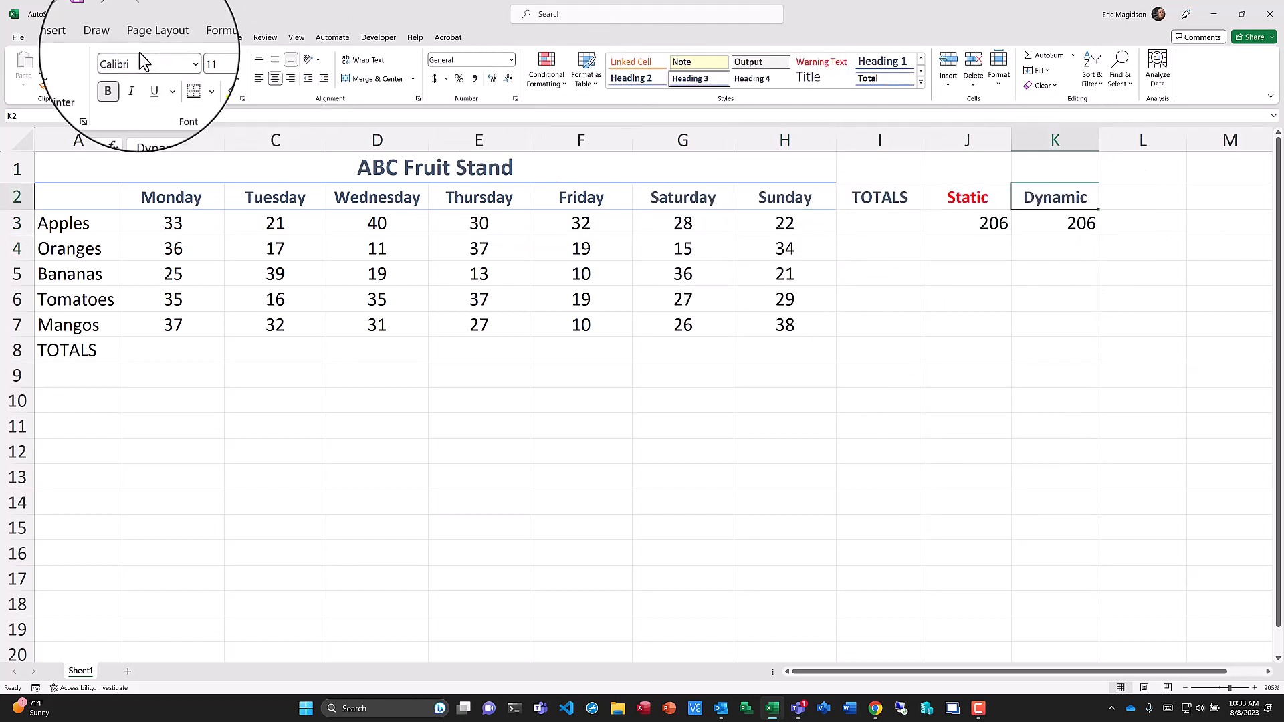
left_click(239, 79)
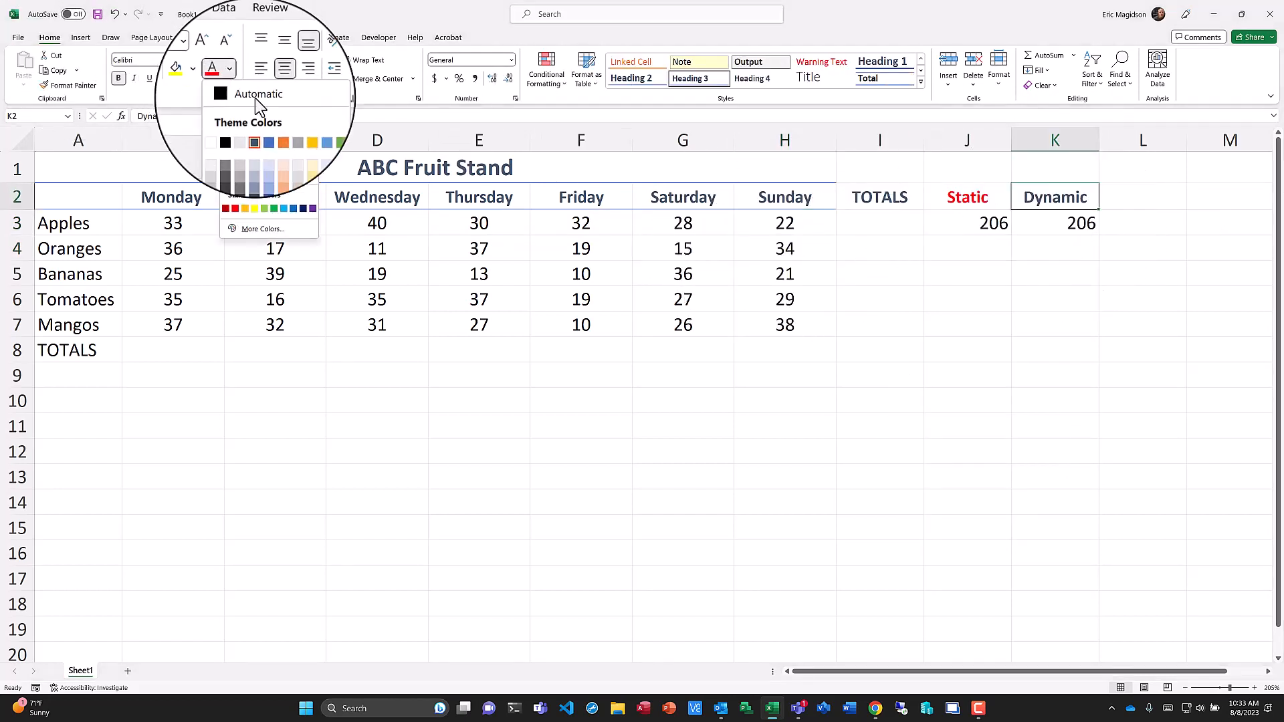
left_click(313, 166)
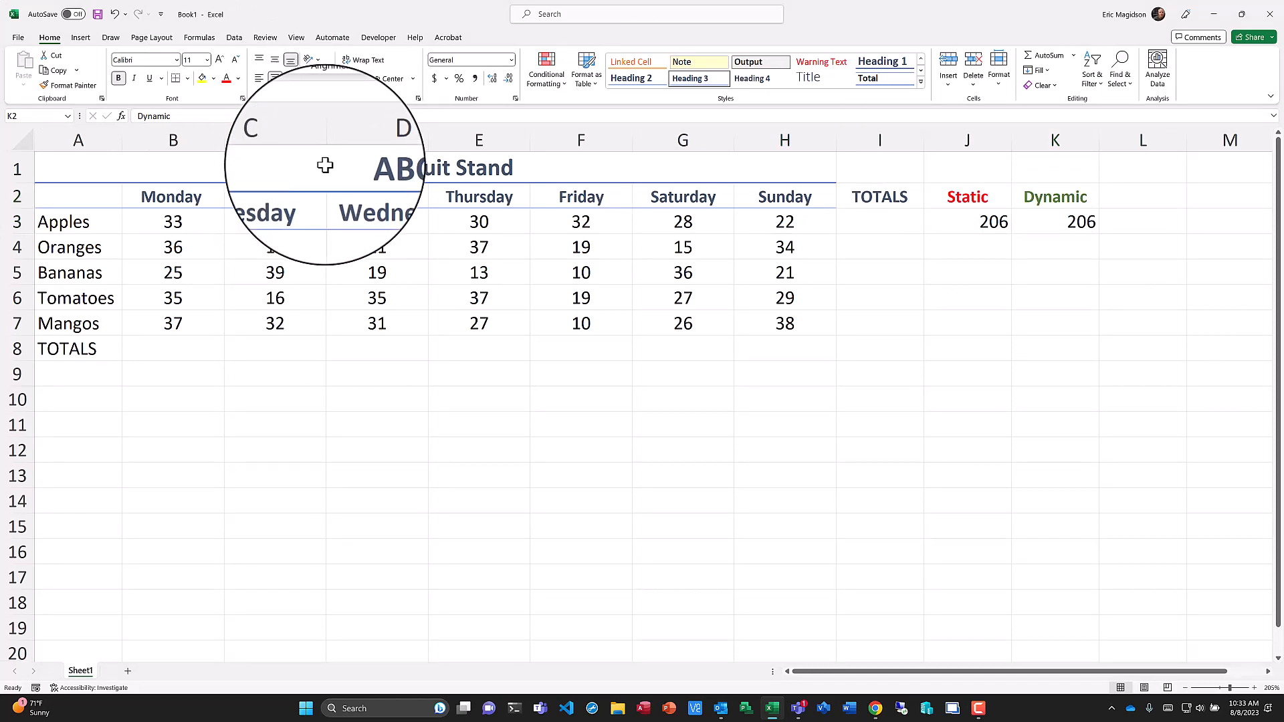
Change the Apples Sunday value in H3 to 23.
left_click(784, 228)
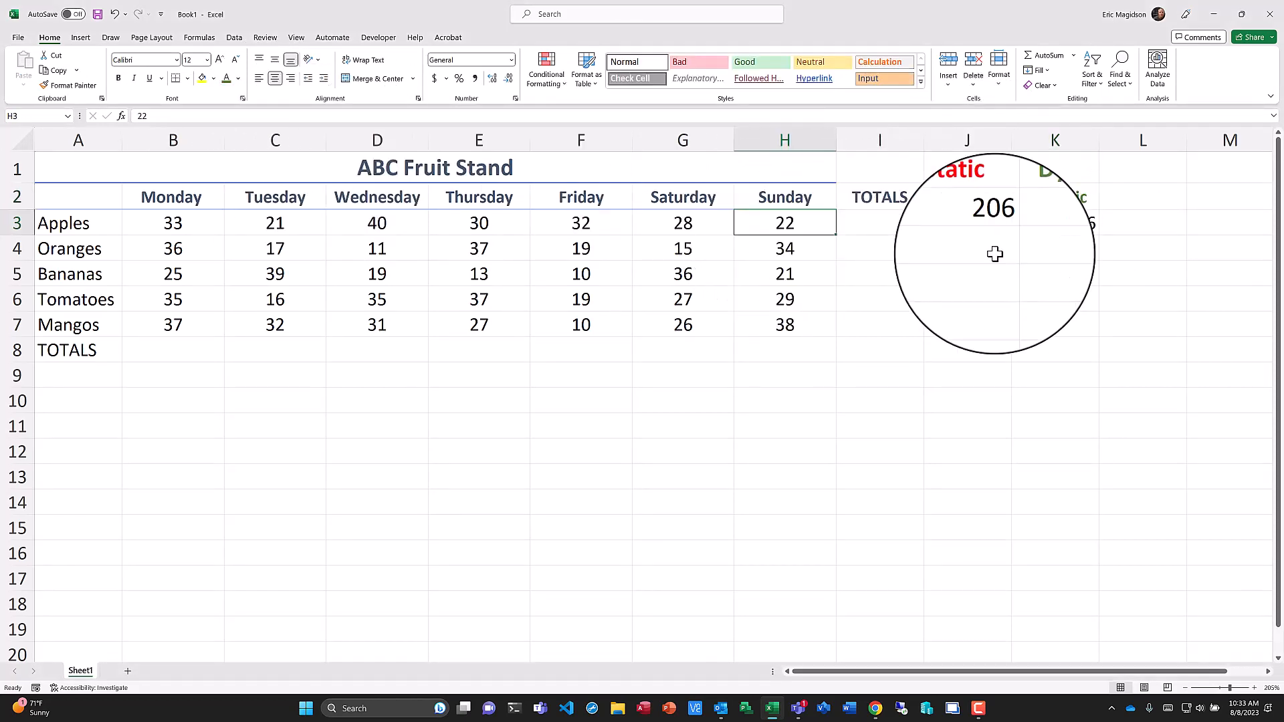
type("23")
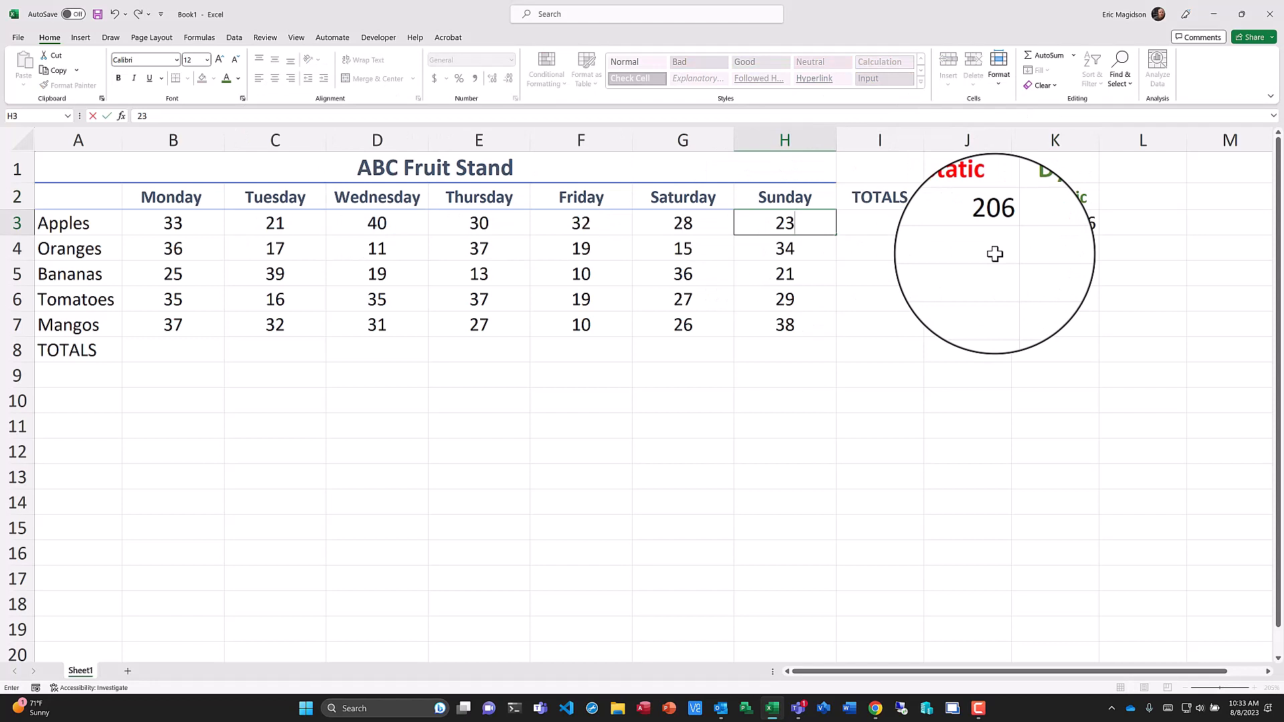
key("Return")
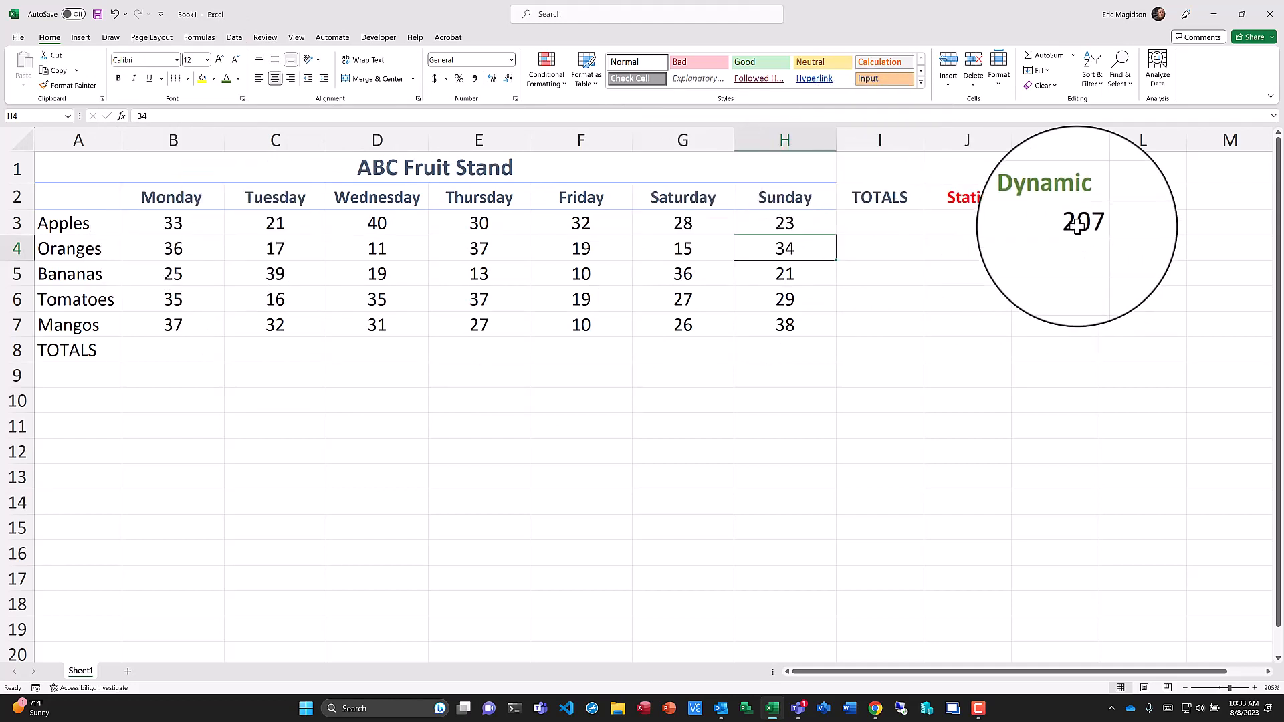
Enter the formula =SUM in cell L2.
left_click(1161, 199)
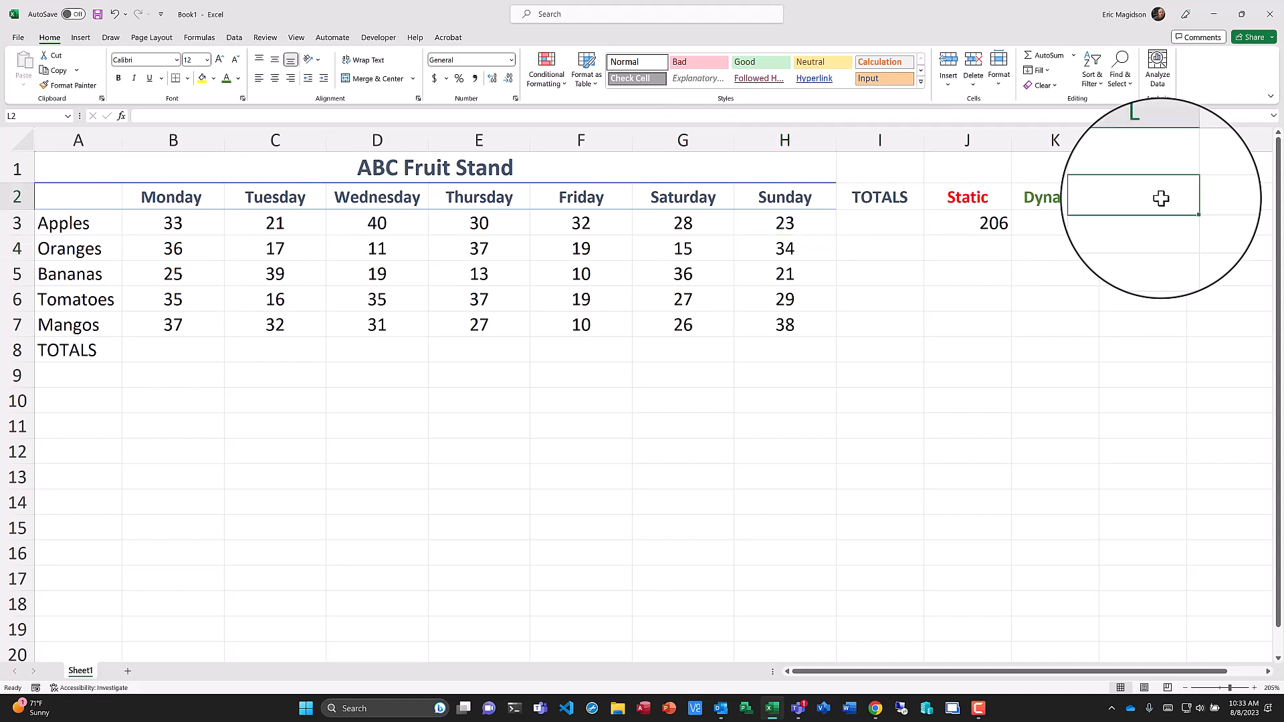
type("=SUM")
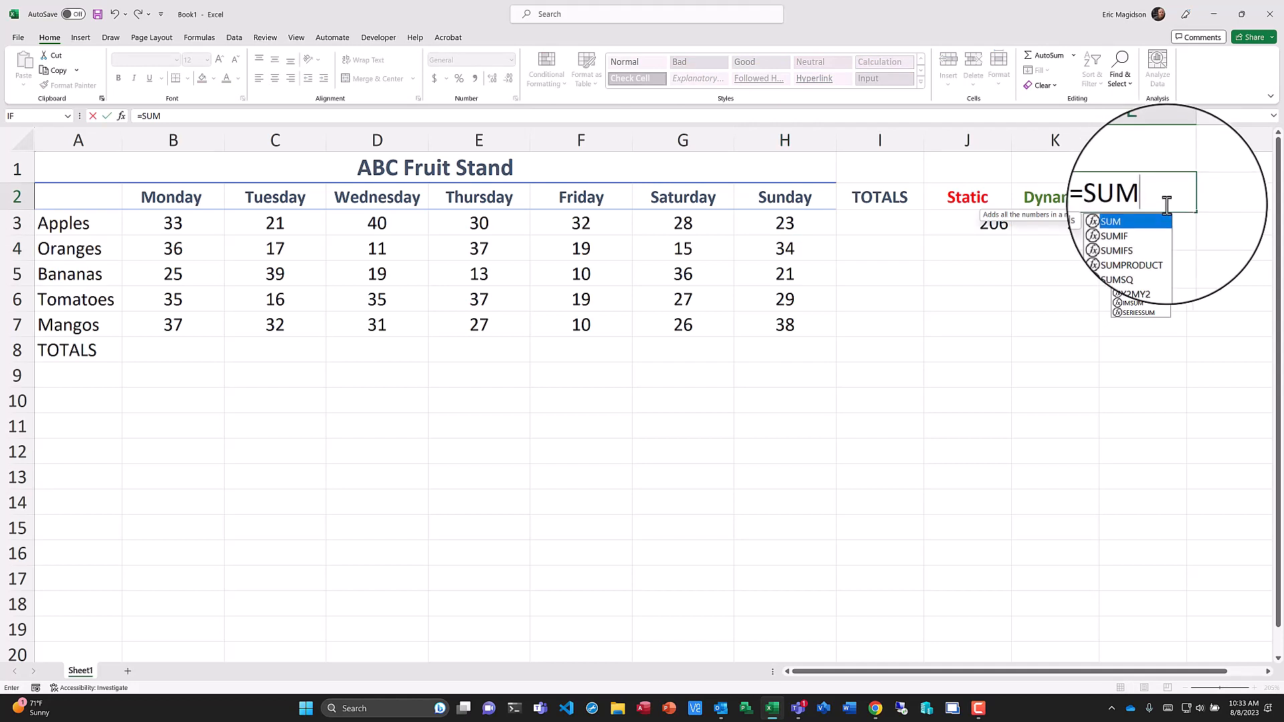
key("Return")
Format cell L2 as Text and re-enter SUM after the equals sign so the formula shows as text.
left_click(1151, 204)
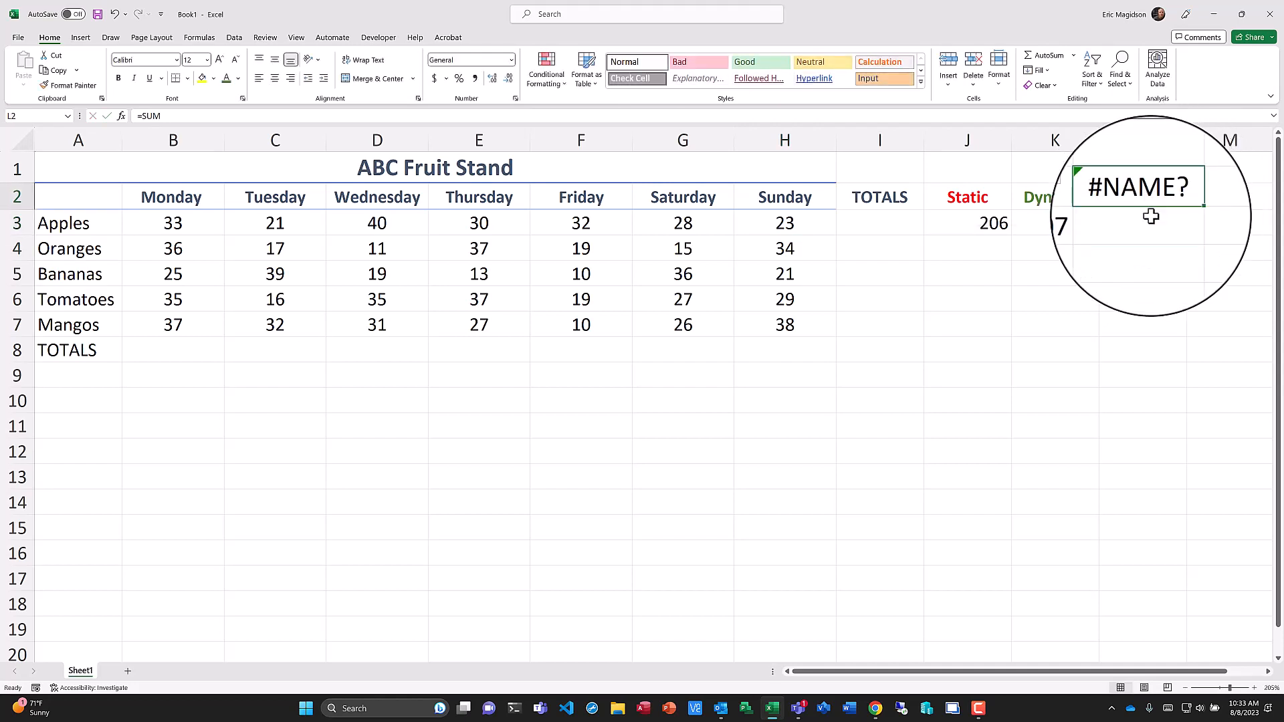
left_click(512, 59)
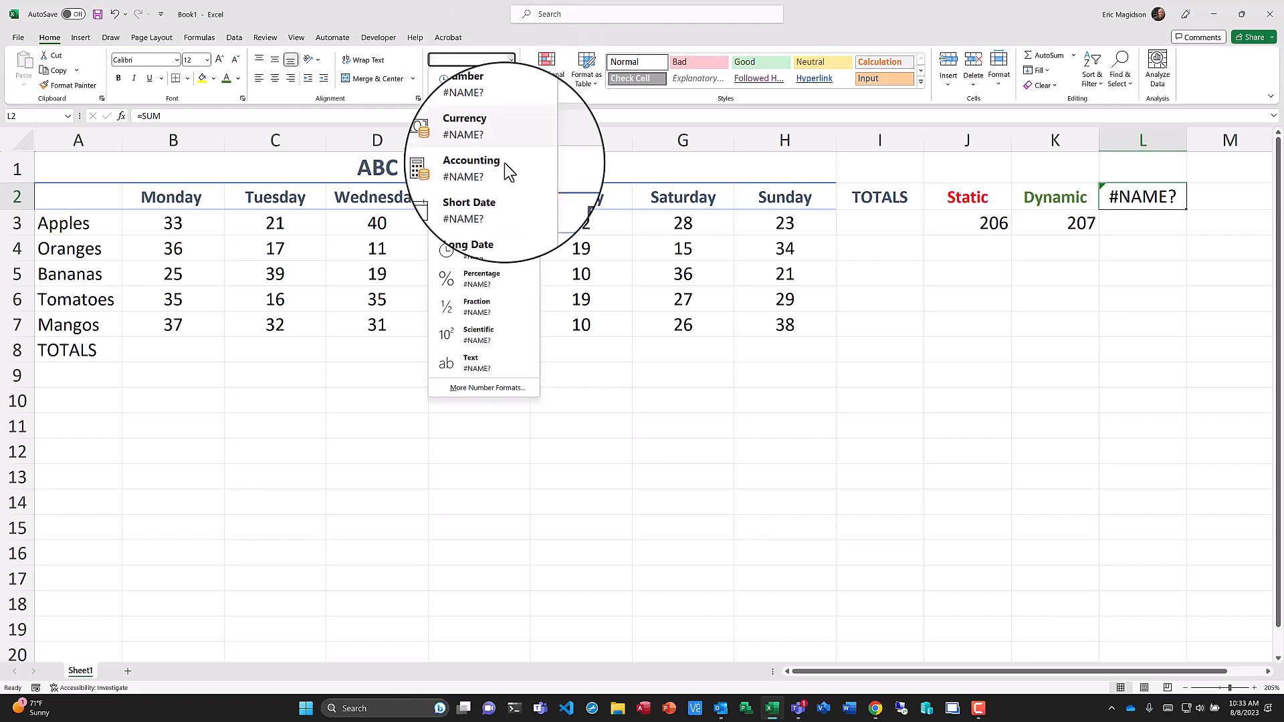
left_click(483, 365)
key("F2")
key("Delete")
key("Delete")
key("Delete")
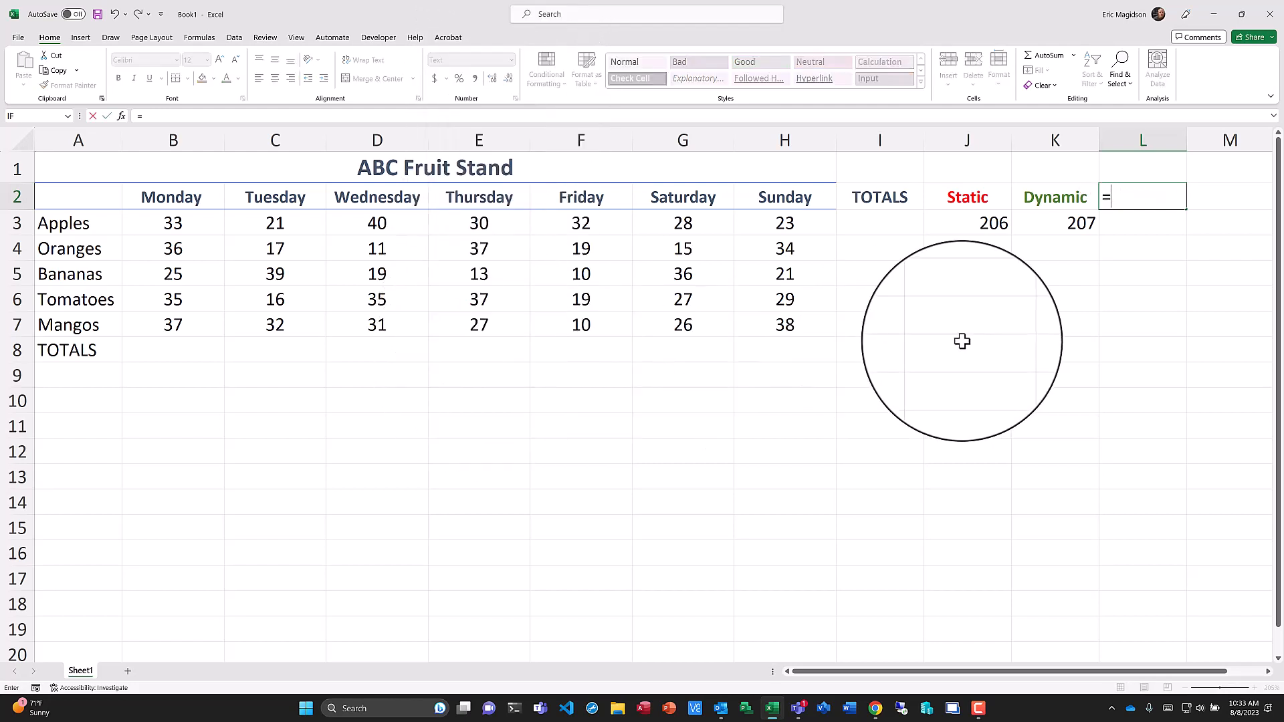
type("SUM")
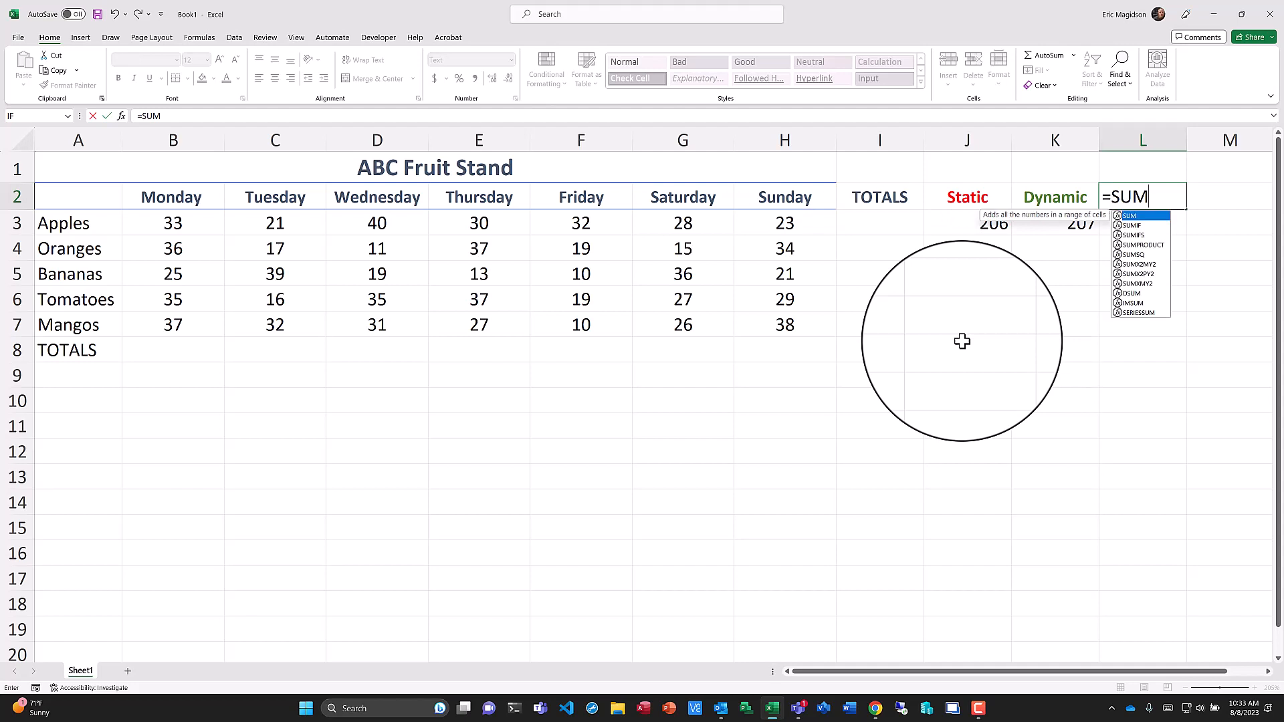
key("Return")
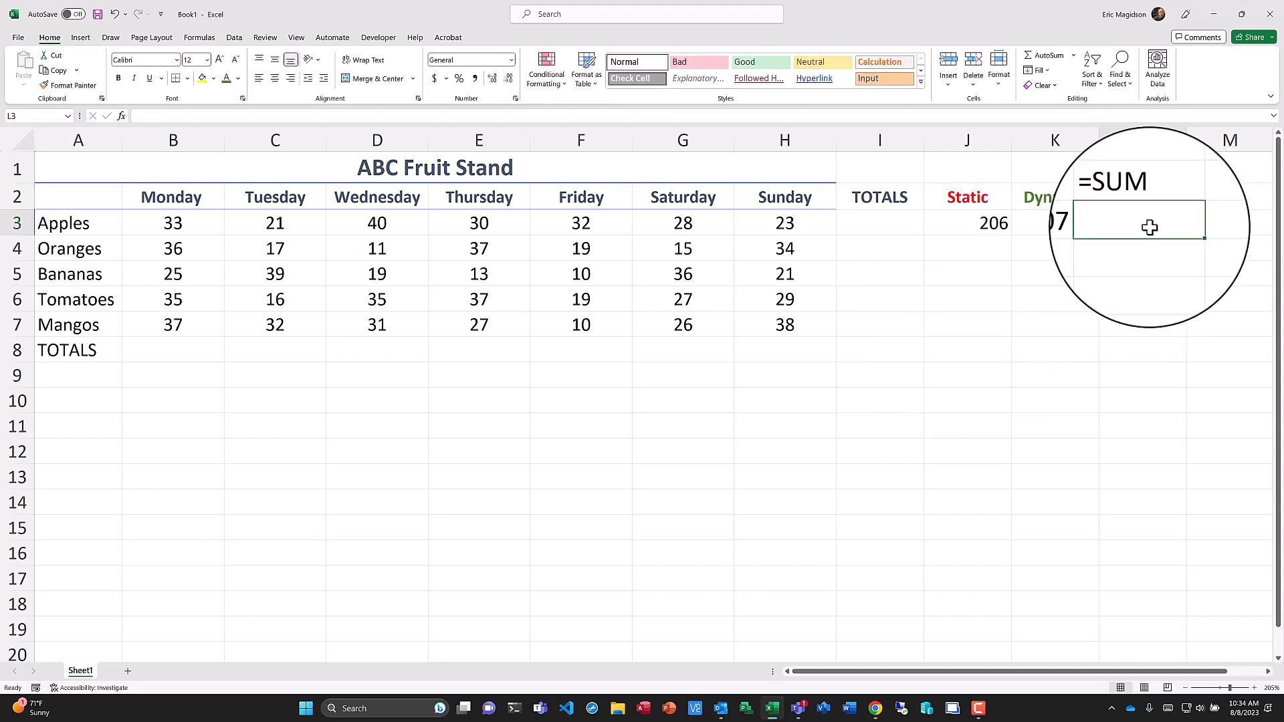
Enter =SUM(B3:H3) in L3 to total the Apples row by selecting the Monday to Sunday cells.
type("=S")
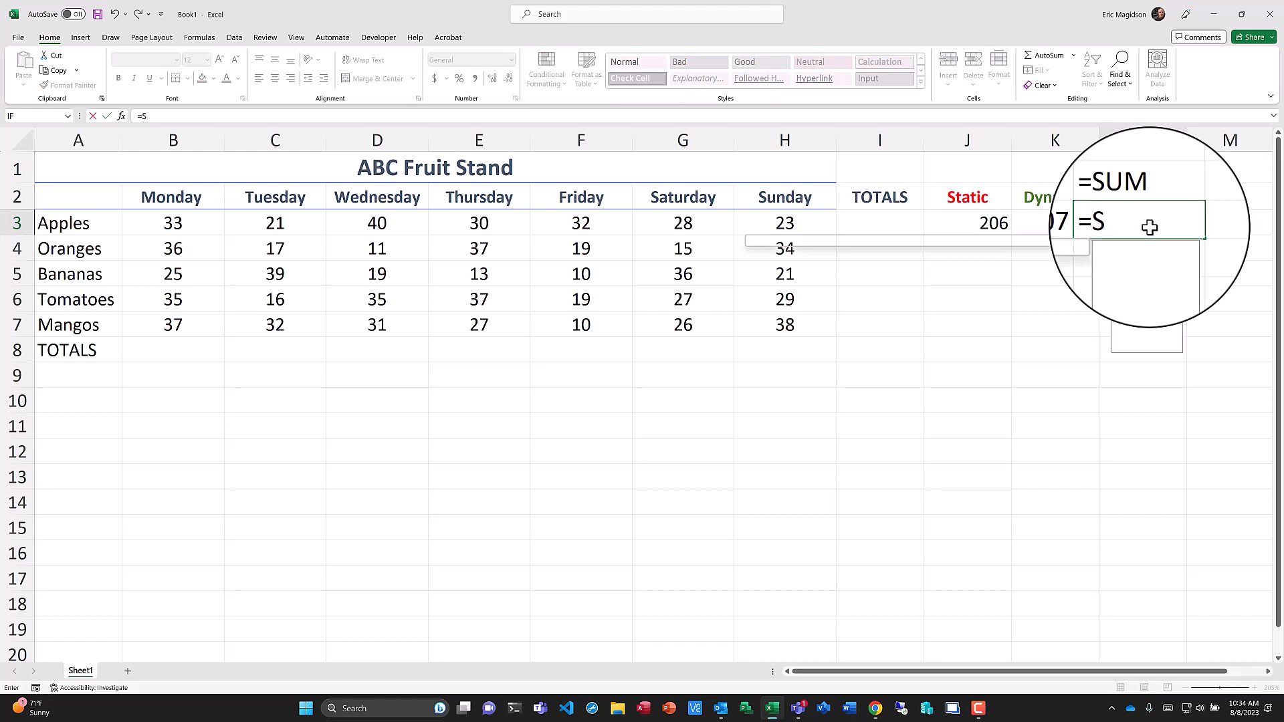
type("UM(")
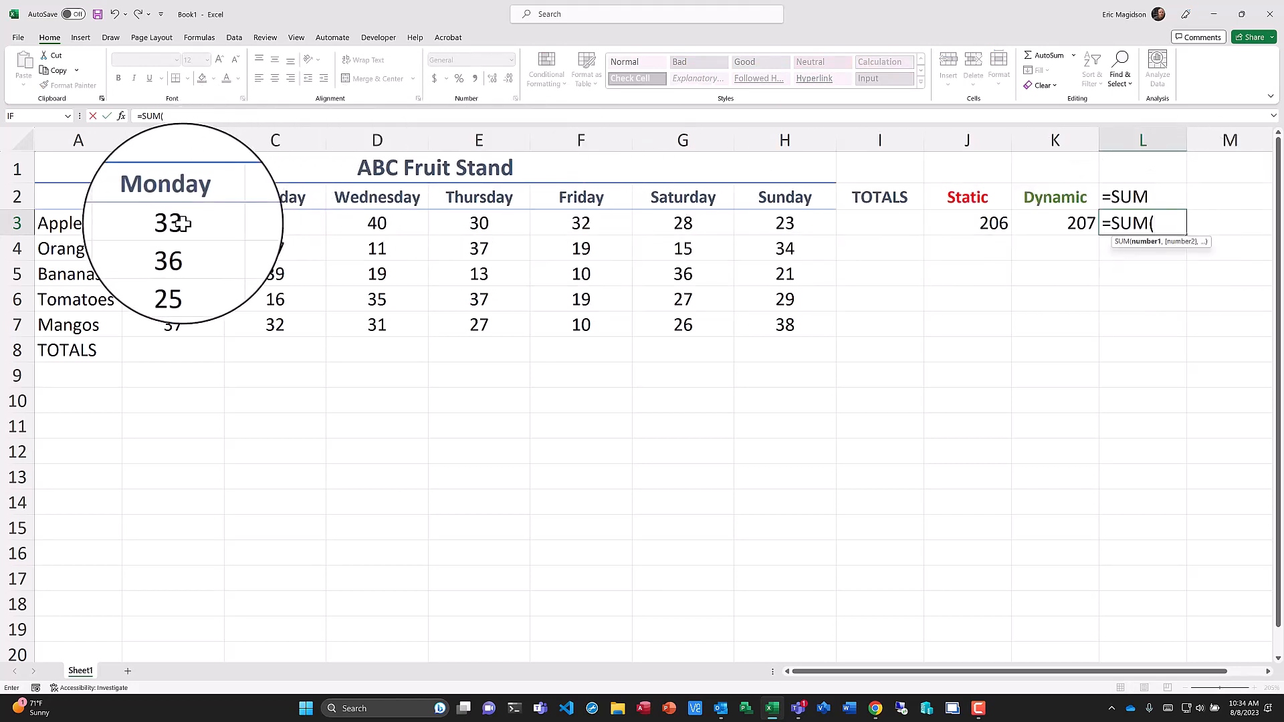
left_click_drag(183, 223, 780, 228)
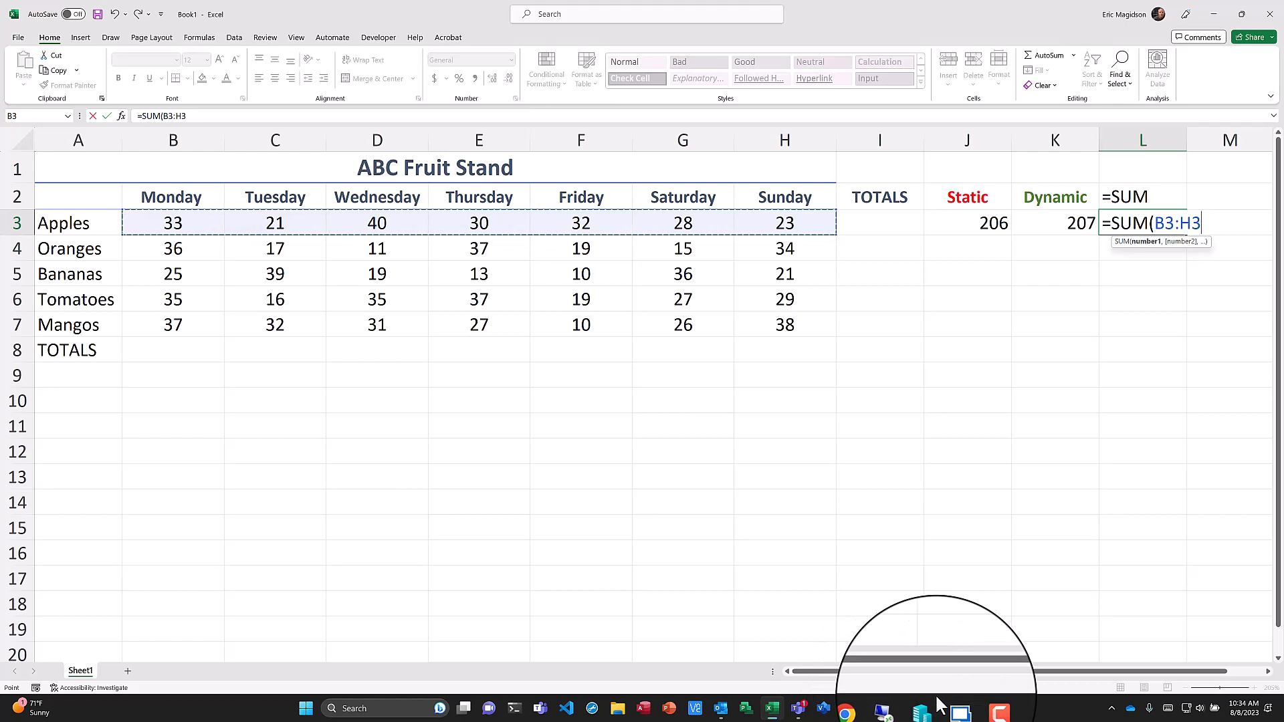
type(")")
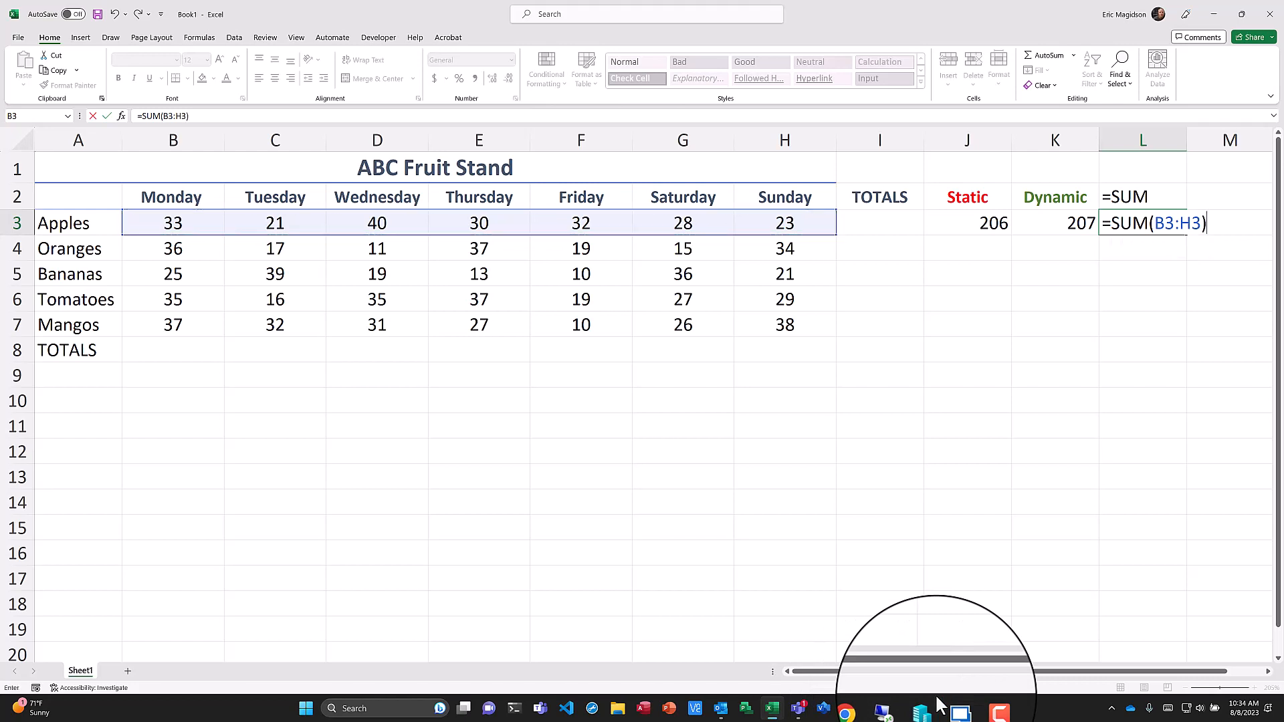
key("Return")
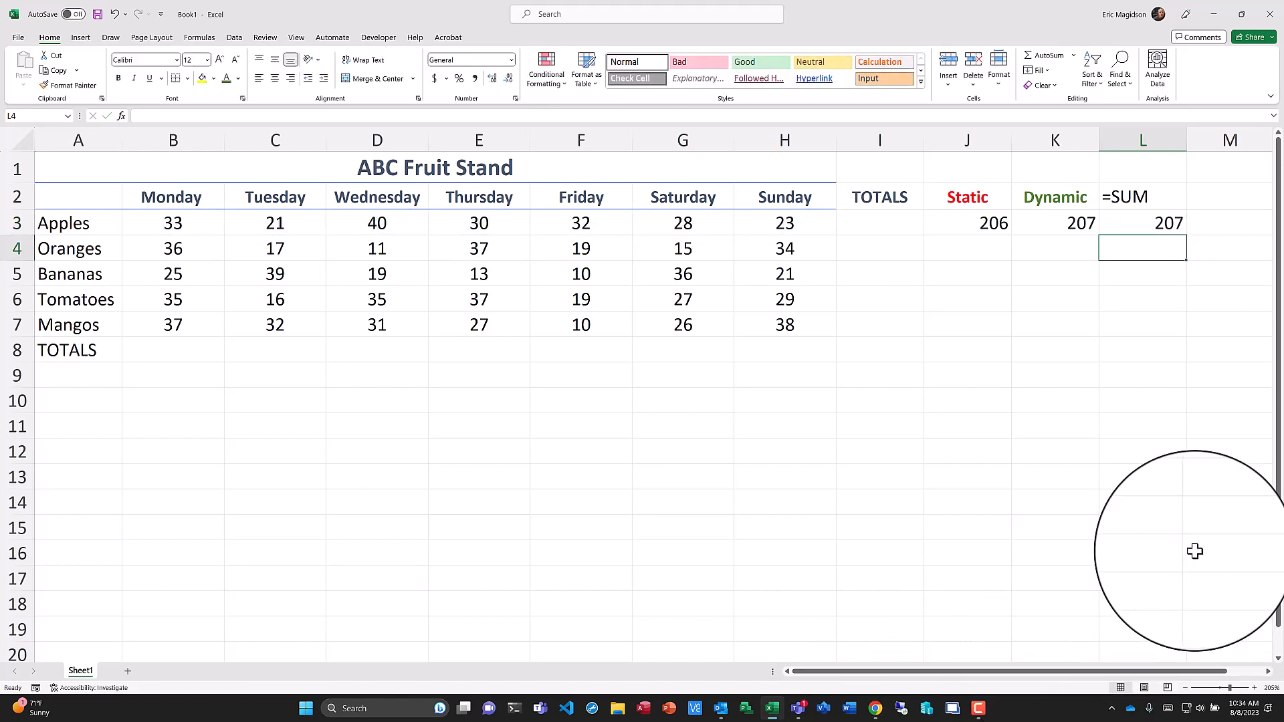
Change the Apples Sunday value in H3 to 22.
left_click(784, 224)
type("22")
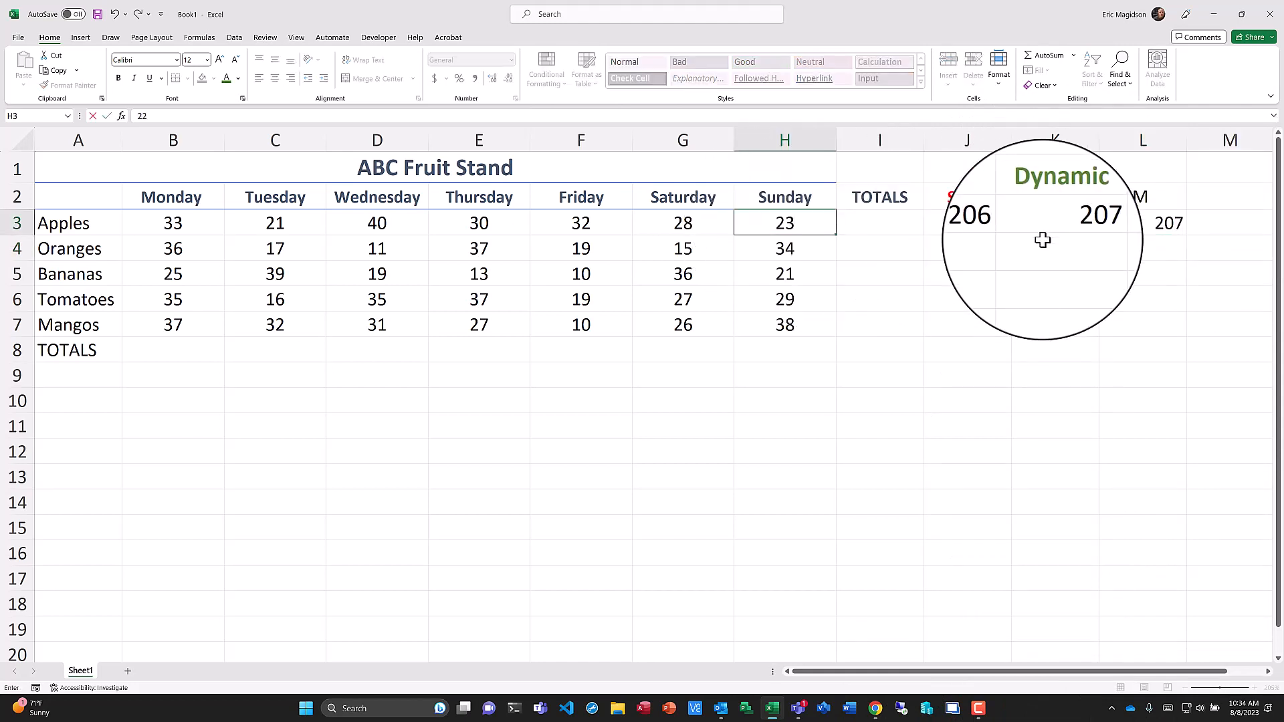
key("Return")
Set the Apples Sunday value in H3 back to 23.
key("Up")
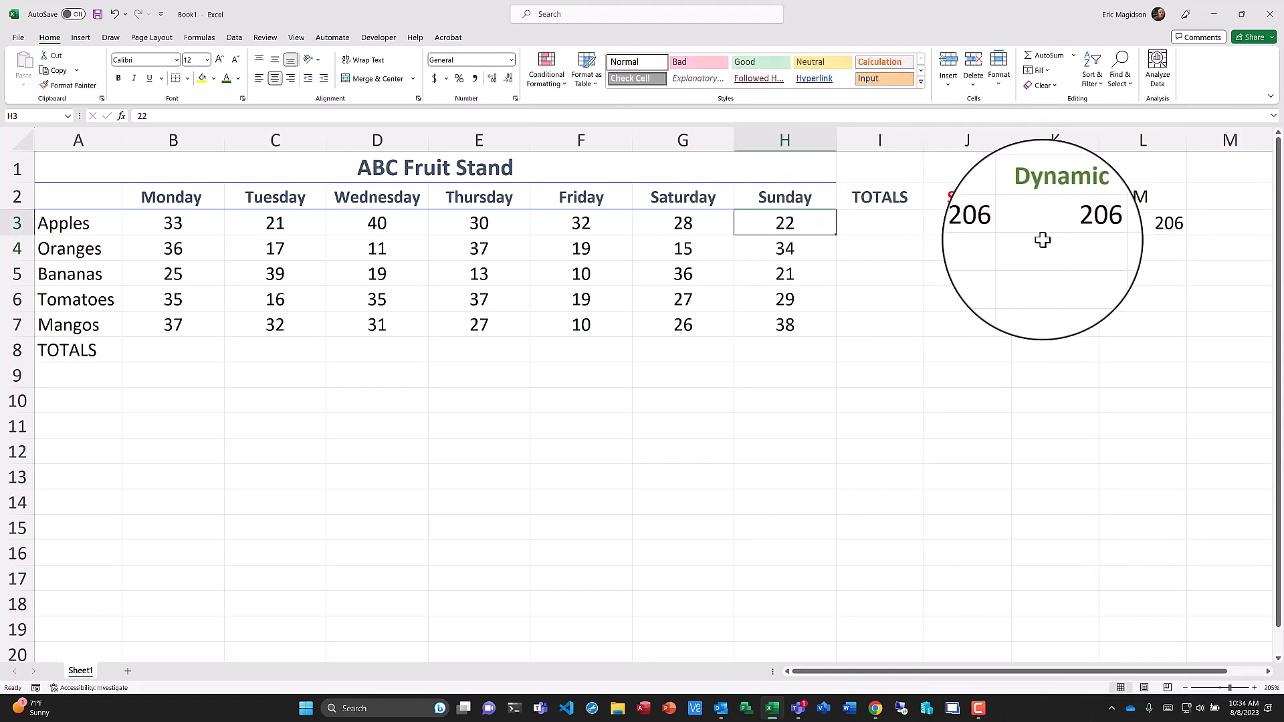
type("23")
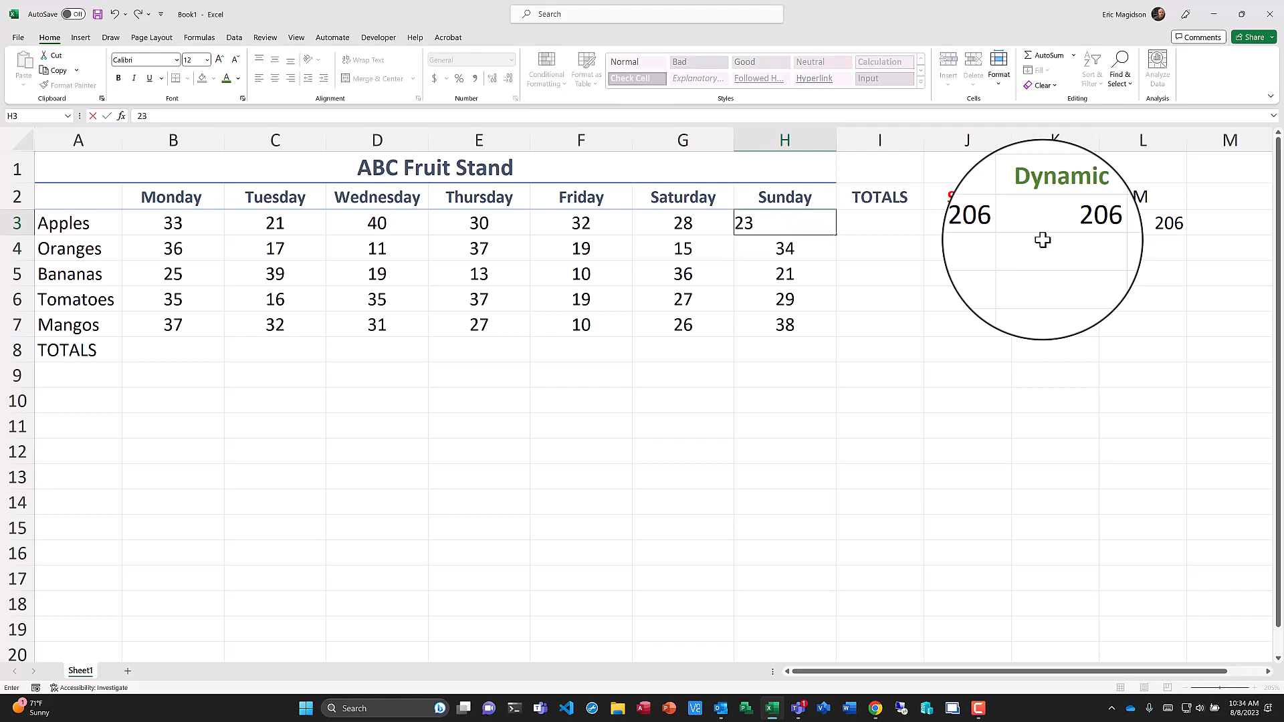
key("Return")
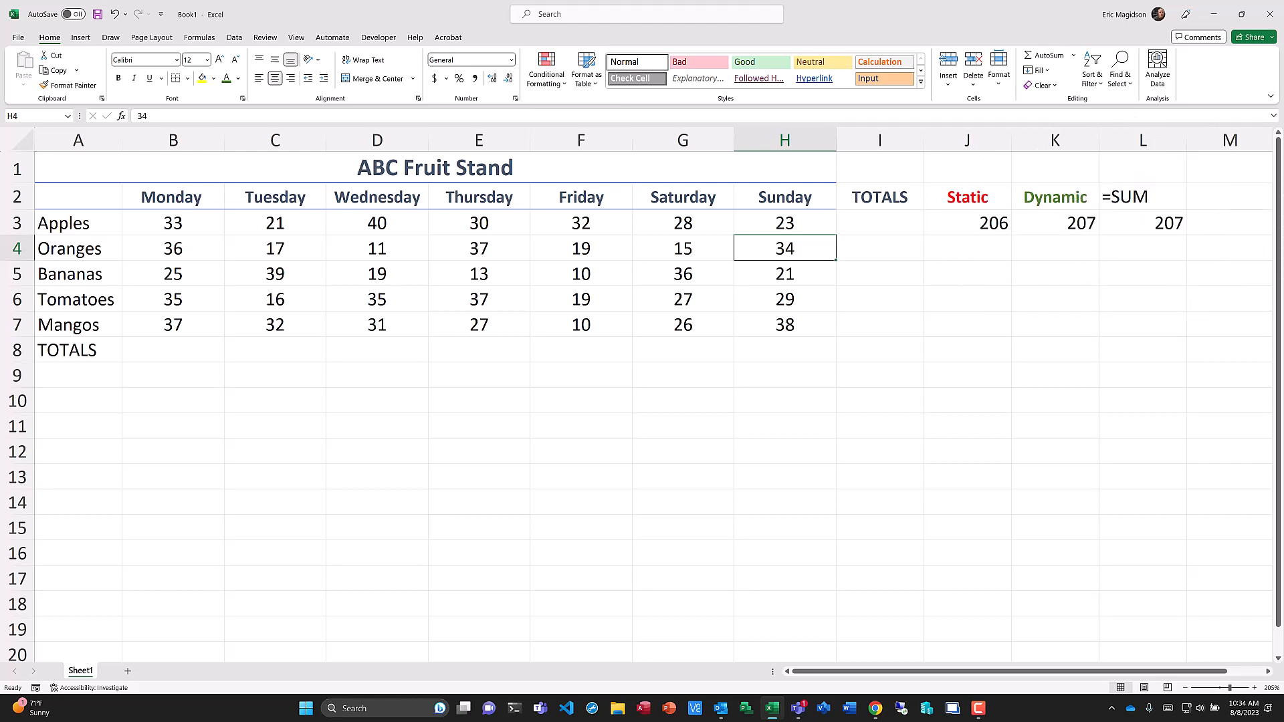
Enter =SUM(B3:B7) in B8 to total the Monday column.
left_click(175, 350)
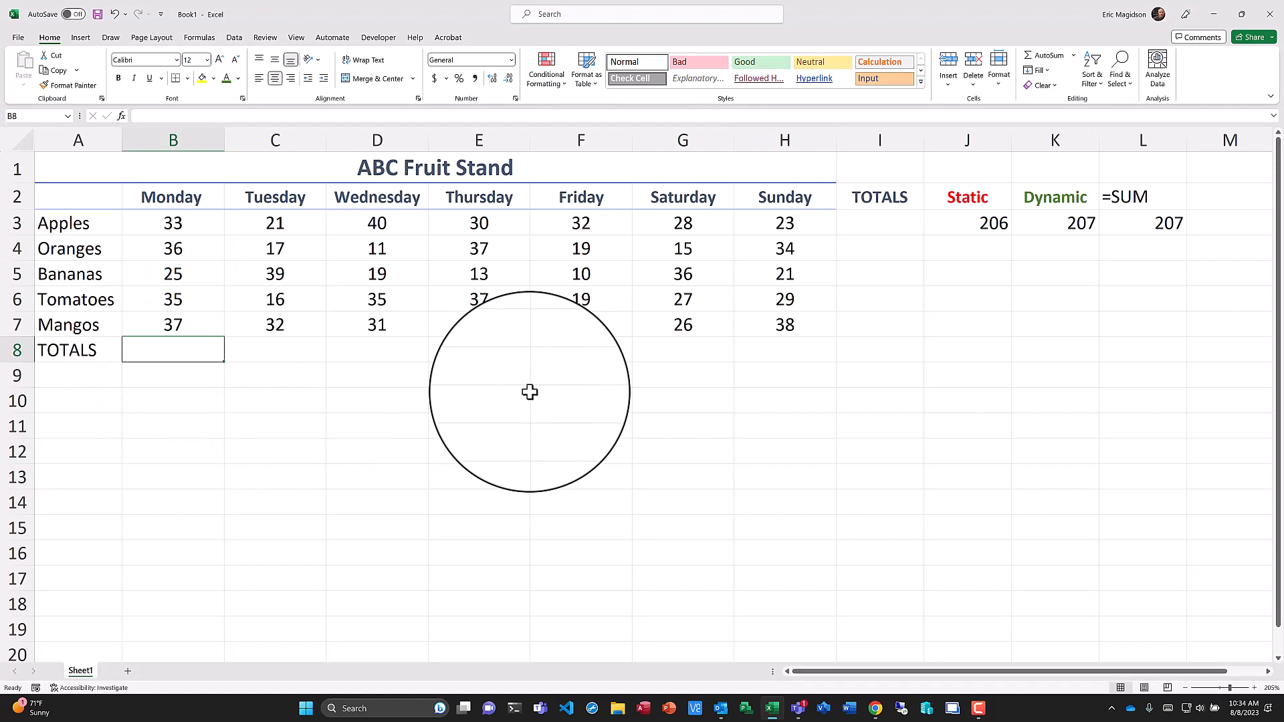
type("=SUM(")
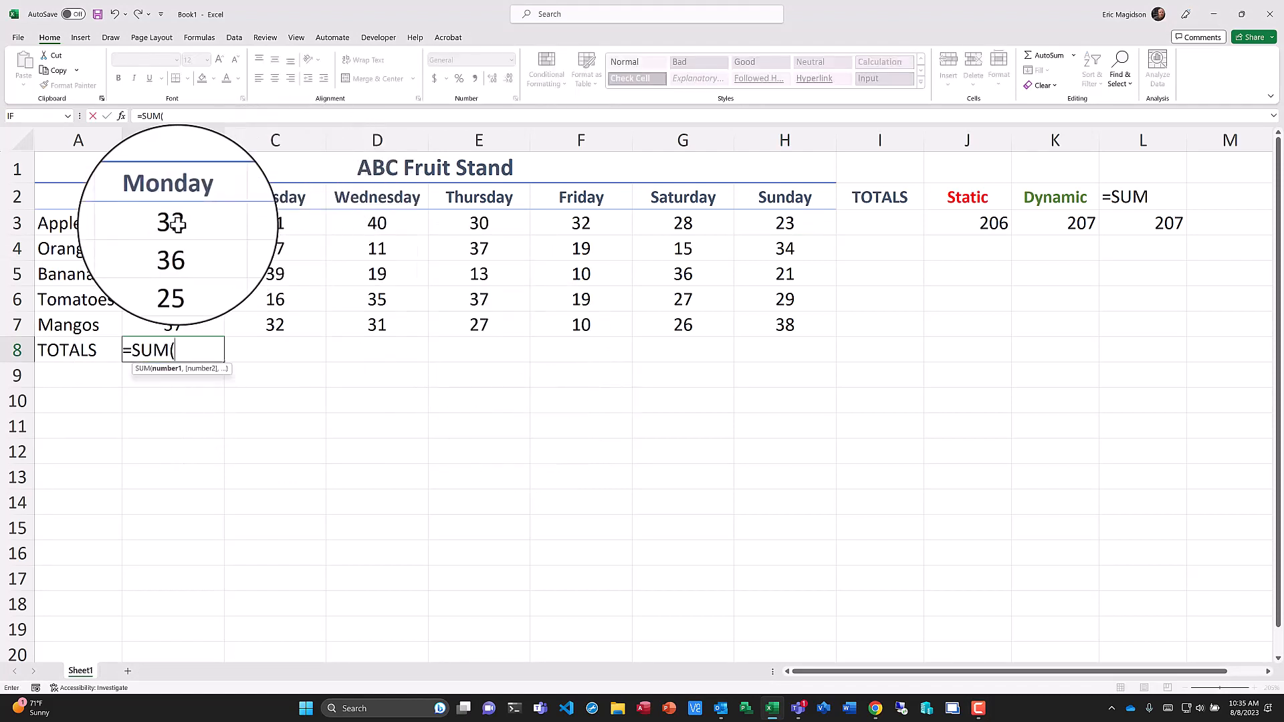
left_click_drag(173, 223, 178, 324)
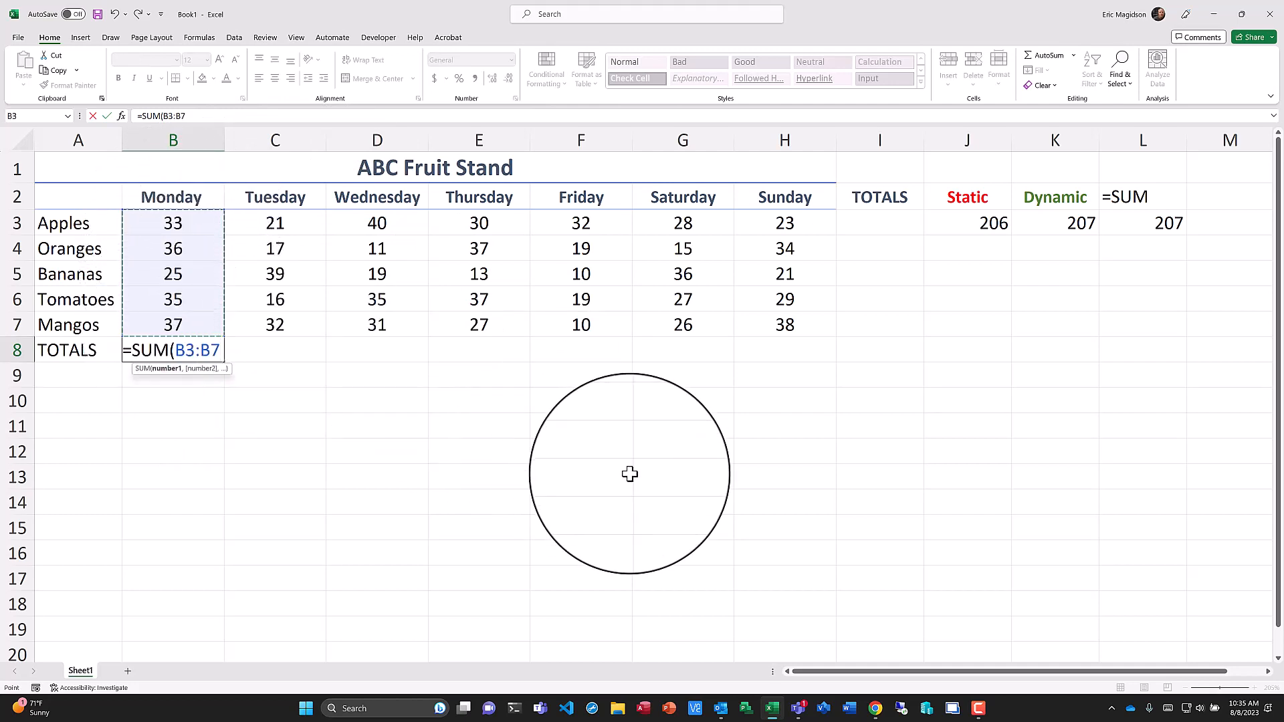
type(")")
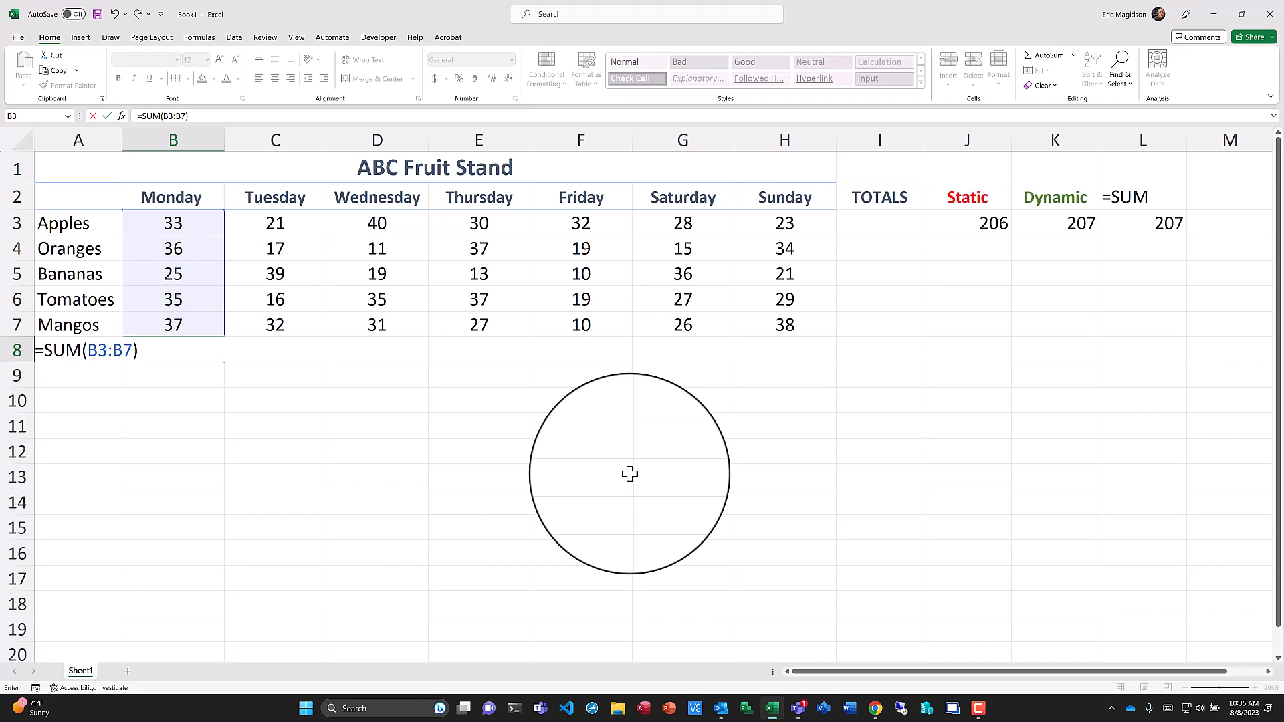
key("Return")
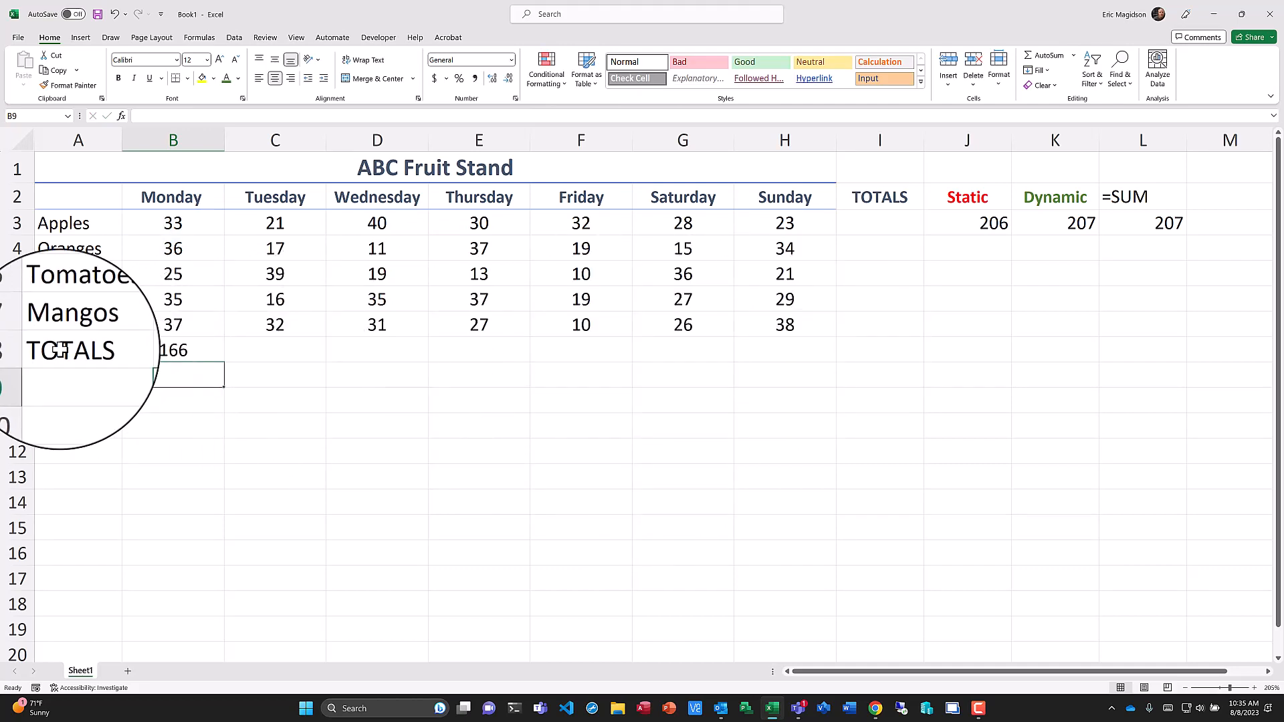
Apply the Total cell style to the TOTALS row from A8 to H8.
left_click_drag(63, 351, 761, 357)
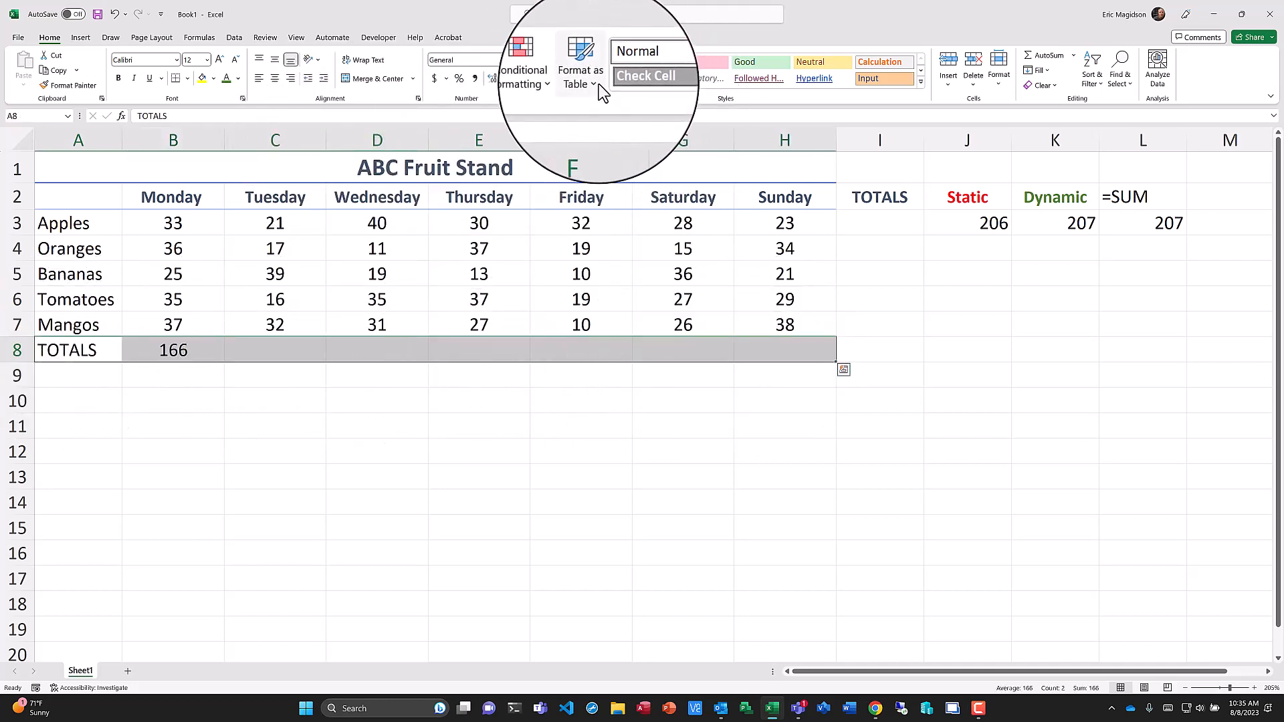
left_click(922, 84)
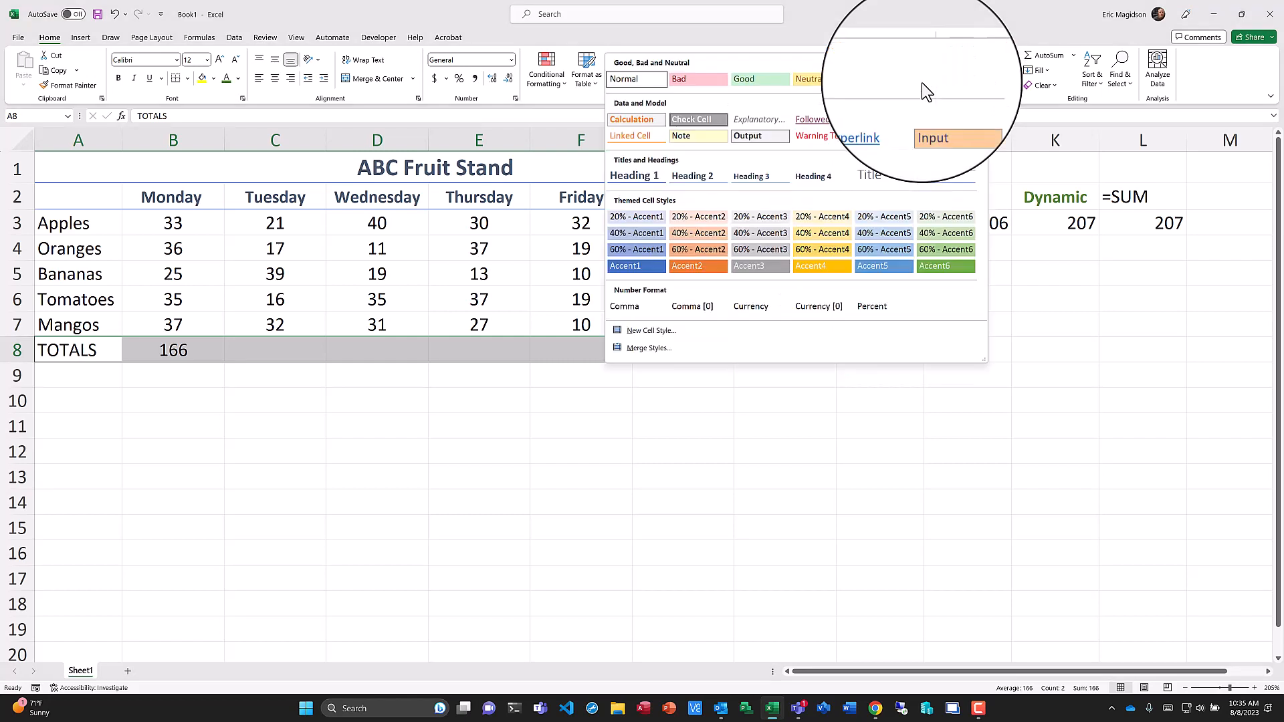
left_click(936, 176)
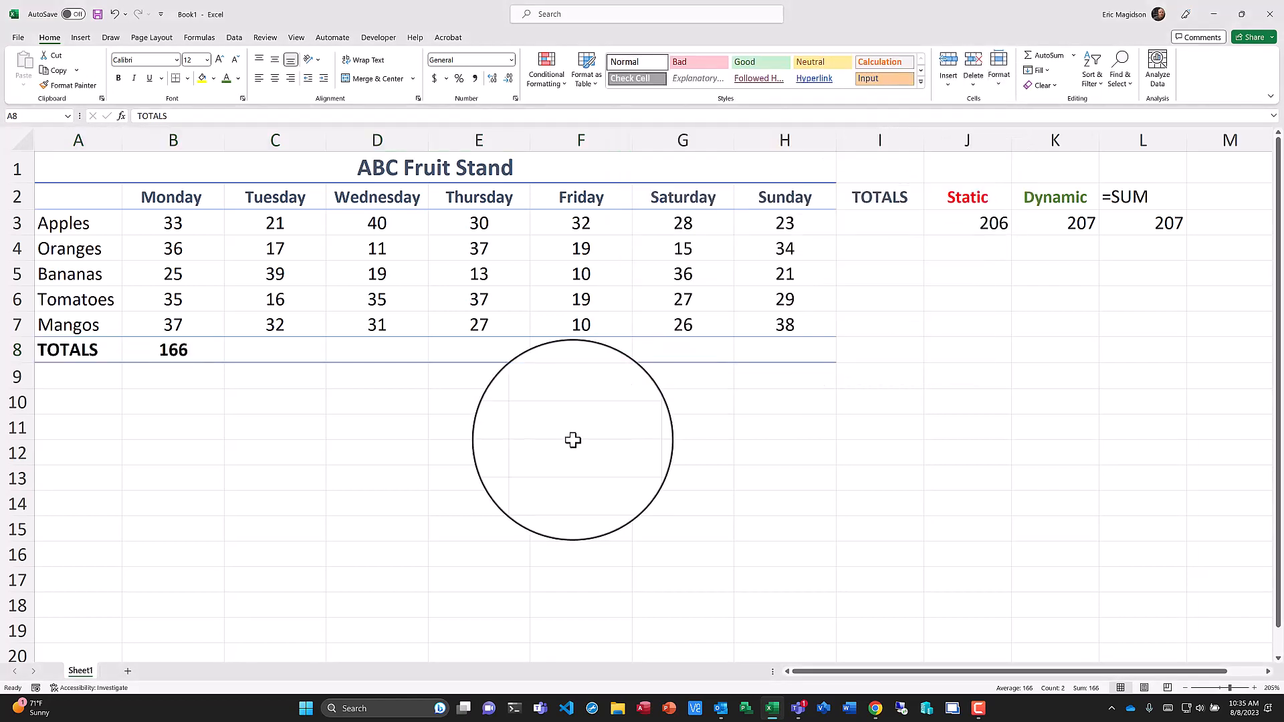
Open the Monday total in B8 to inspect its formula, then leave it unchanged.
left_click(174, 406)
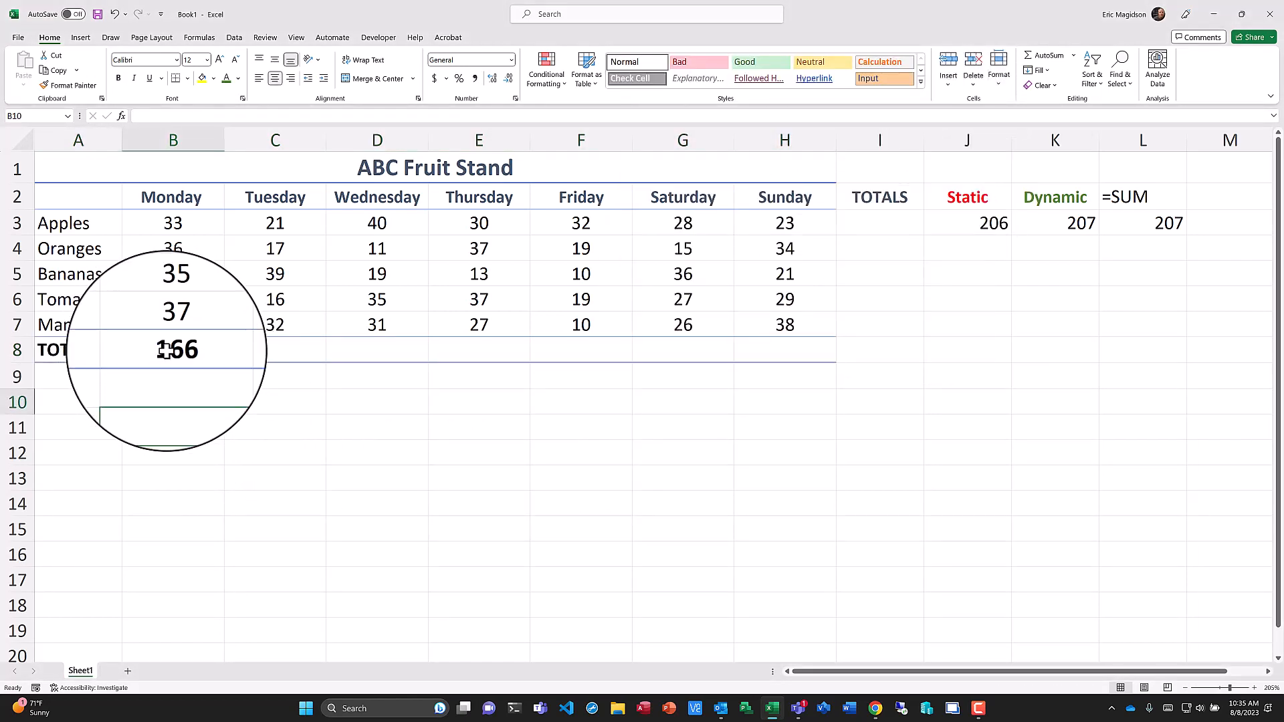
left_click(164, 350)
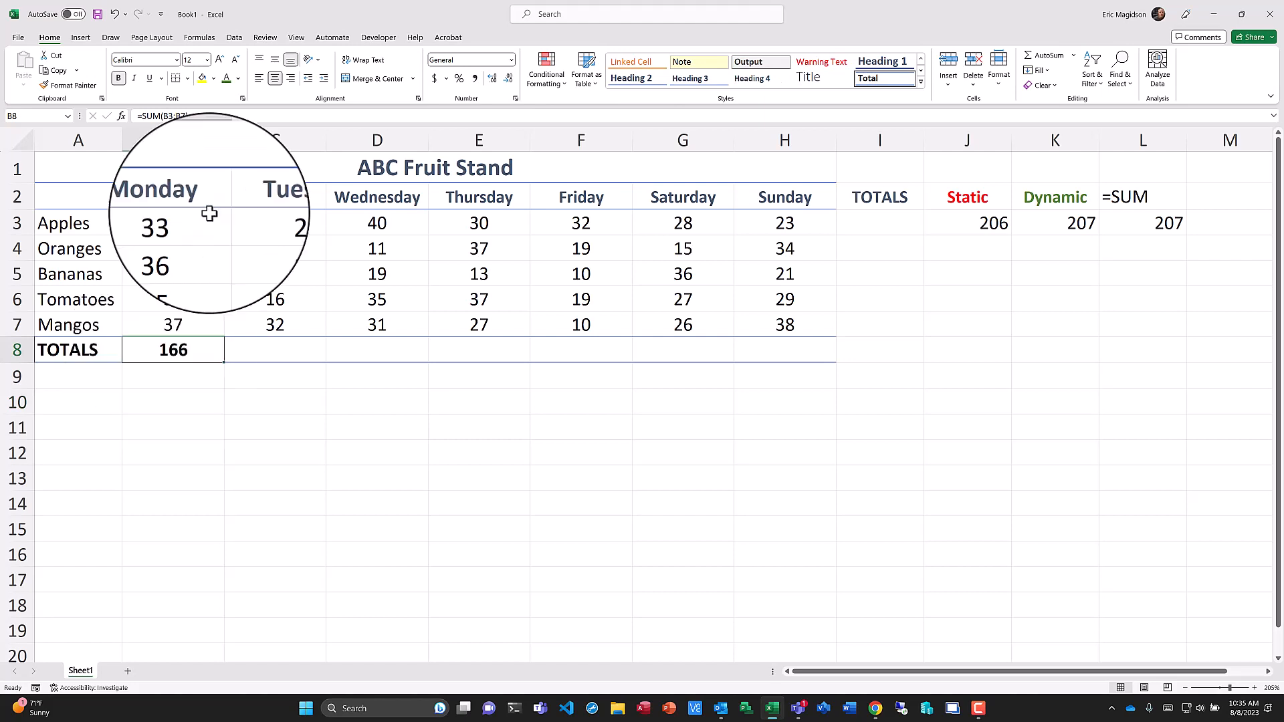
double_click(198, 349)
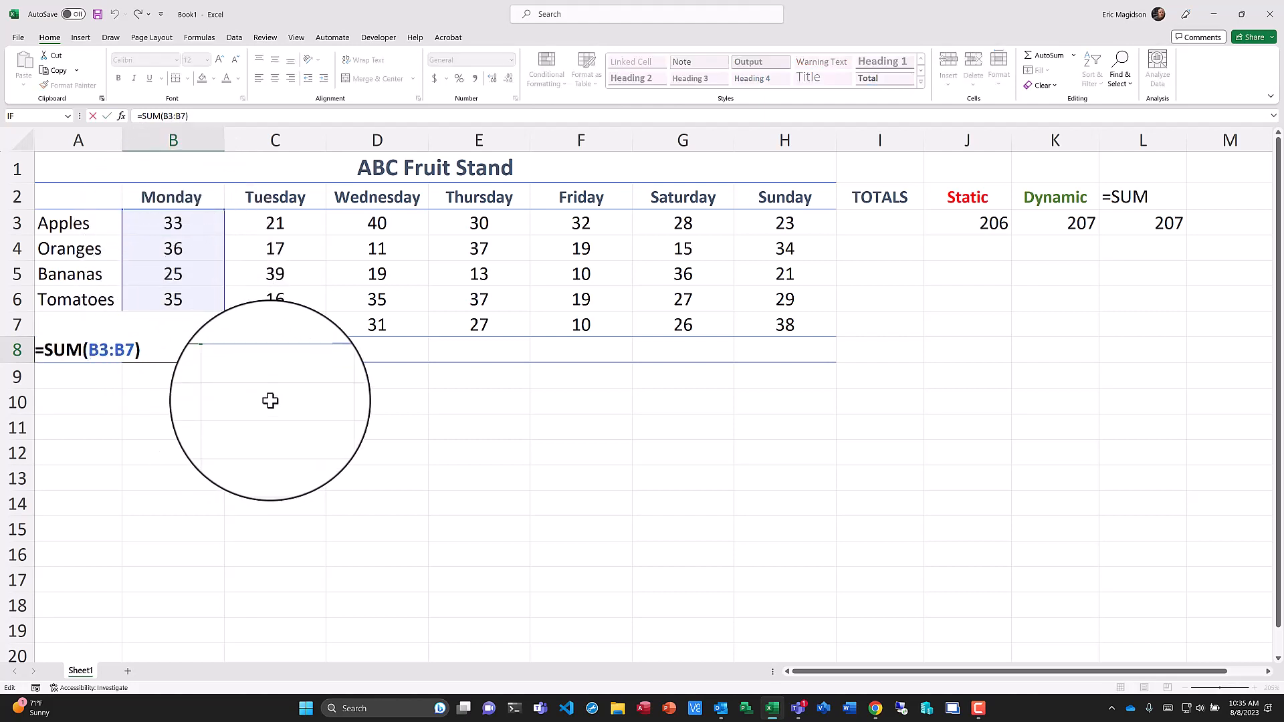
key("Return")
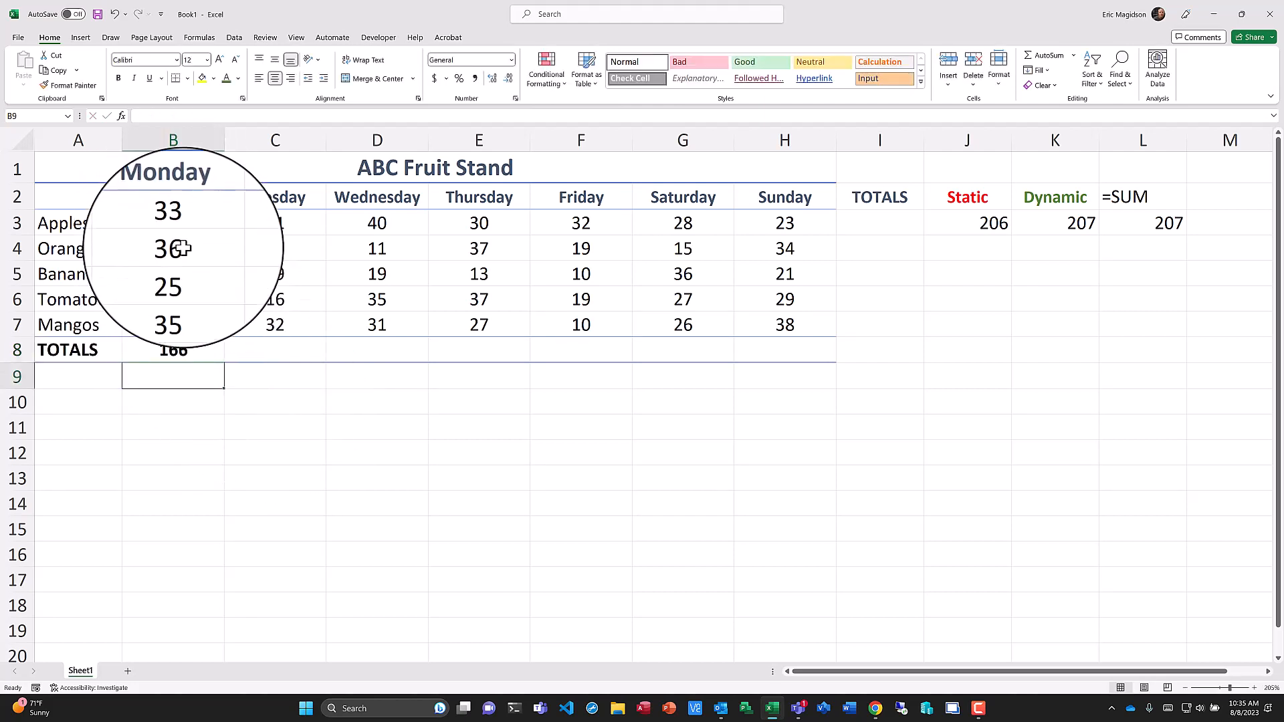
Fill the SUM formula from B8 across to H8 for every day's total.
left_click(201, 351)
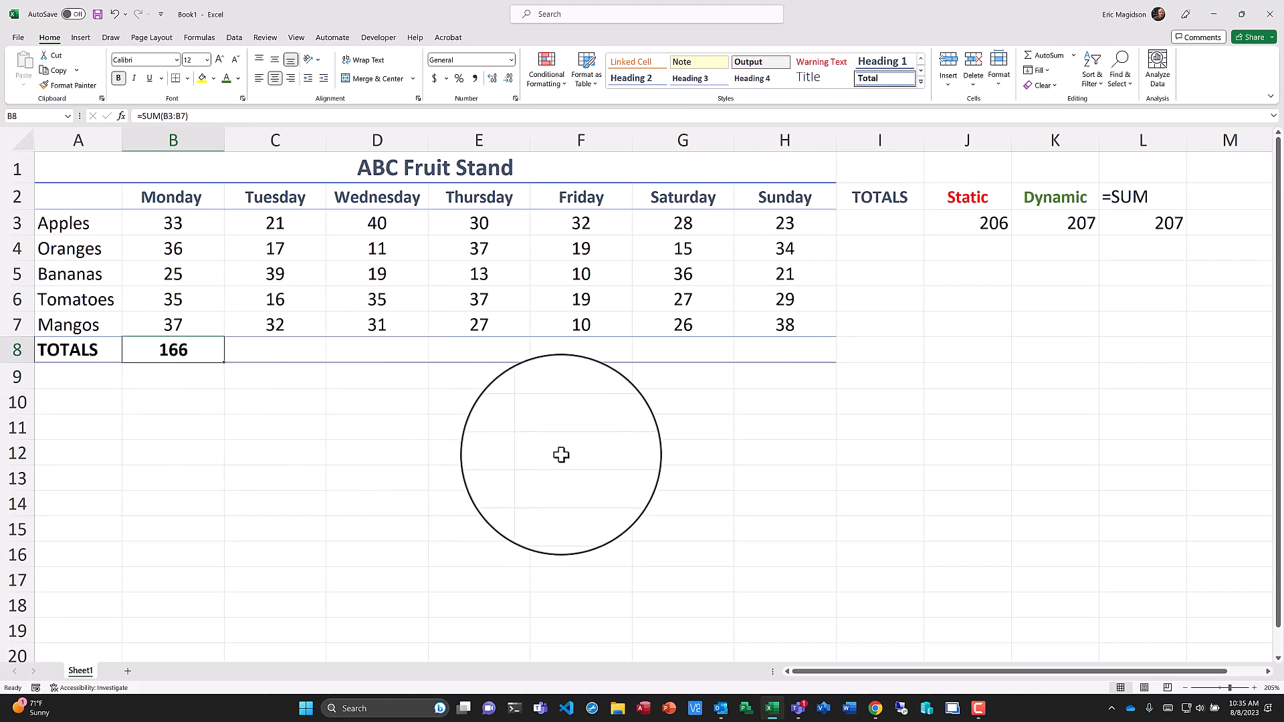
scroll(562, 455, "up", 1)
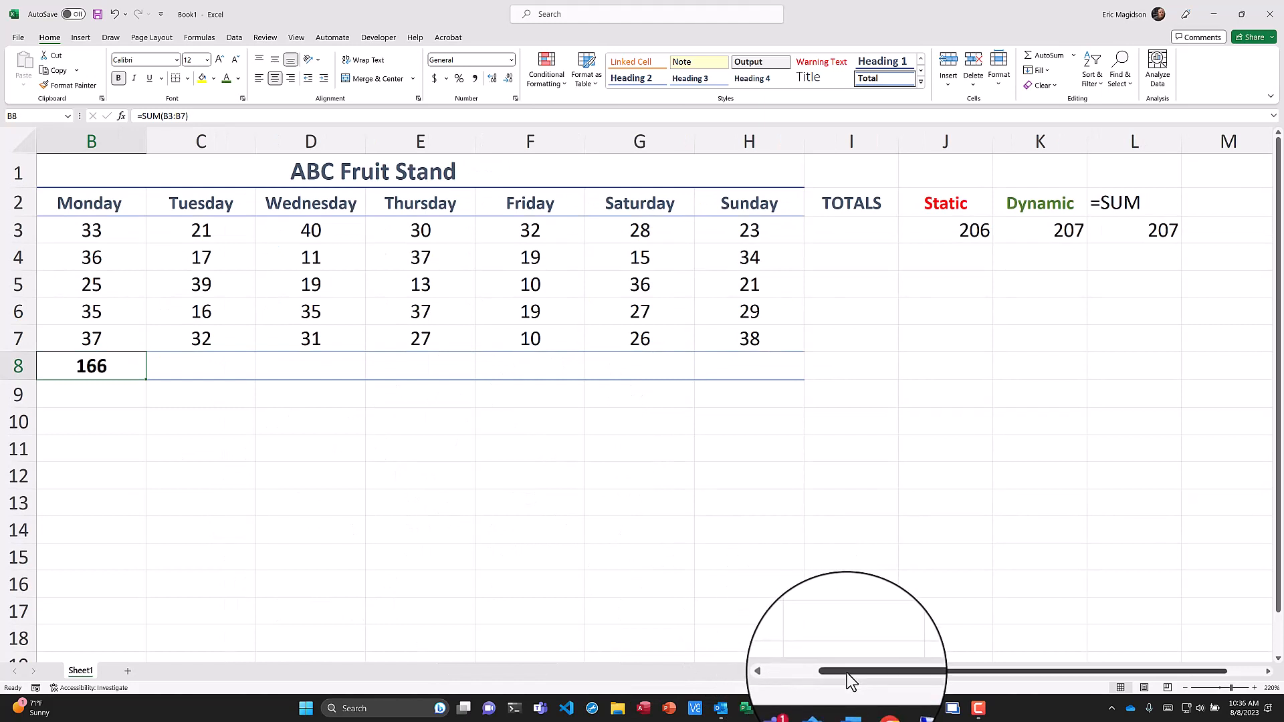
left_click_drag(846, 672, 812, 672)
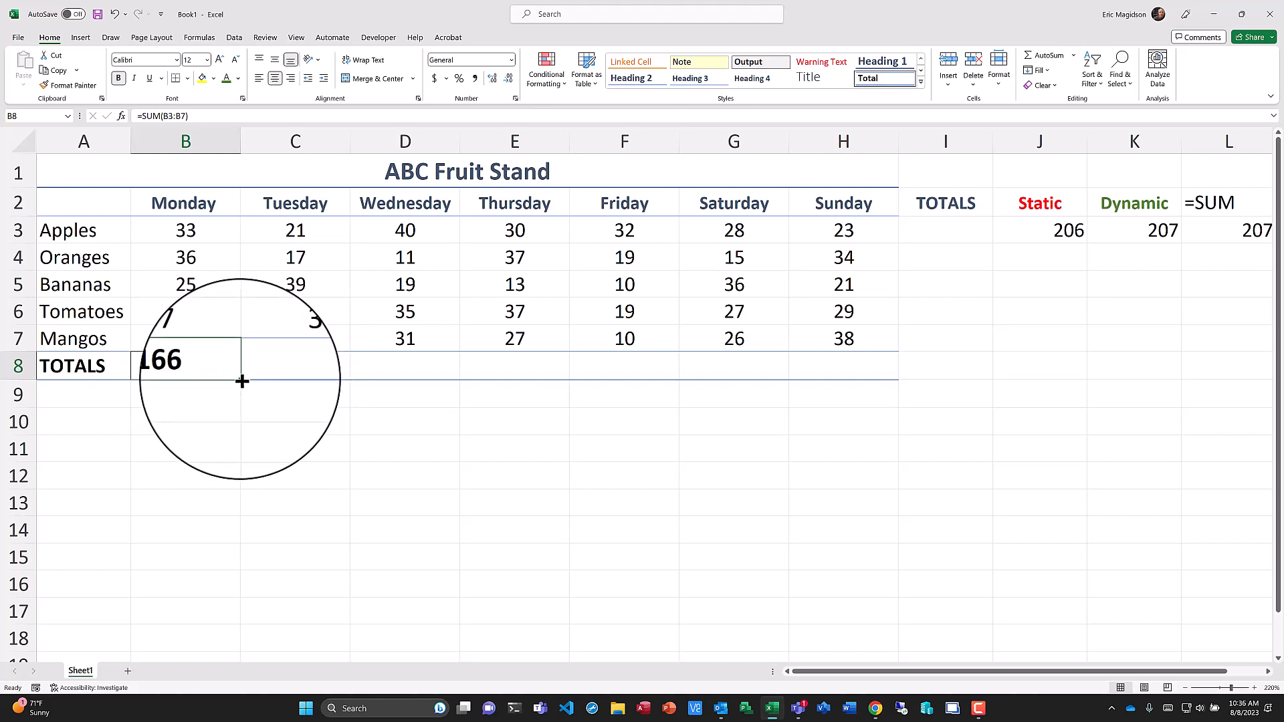
left_click_drag(242, 381, 871, 367)
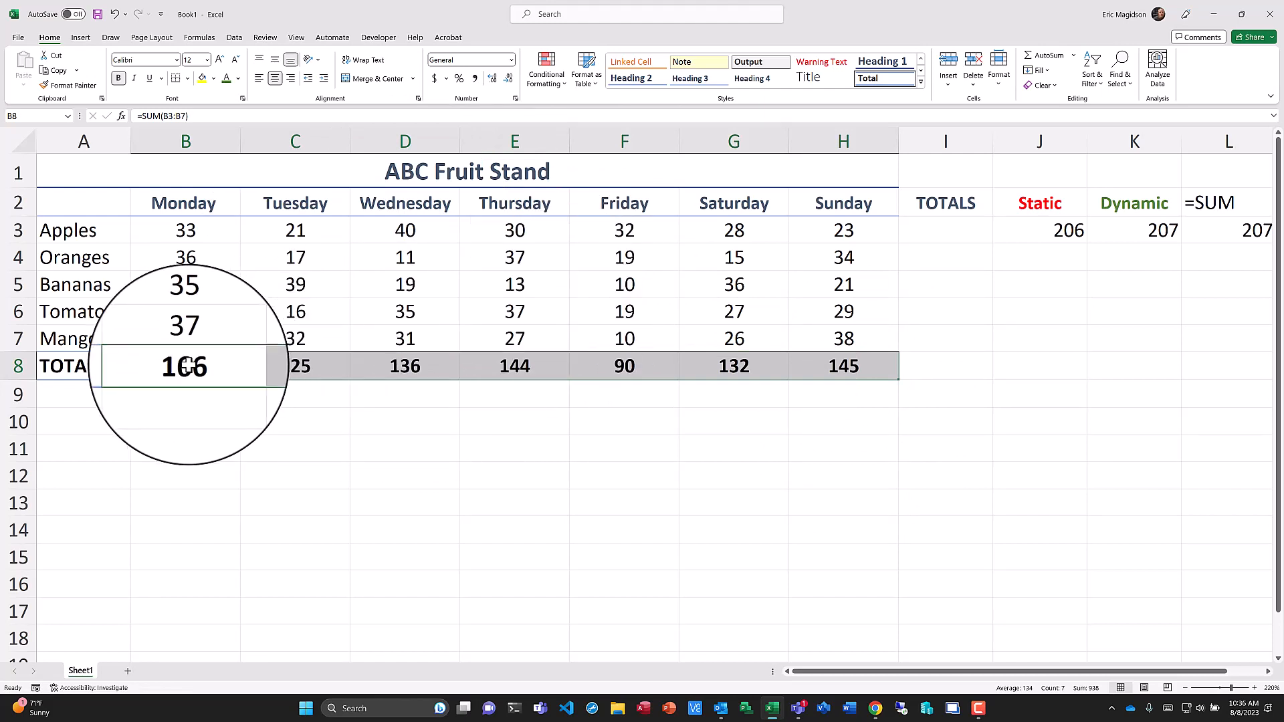
Open the Sunday total in H8 to inspect its copied formula.
left_click(853, 367)
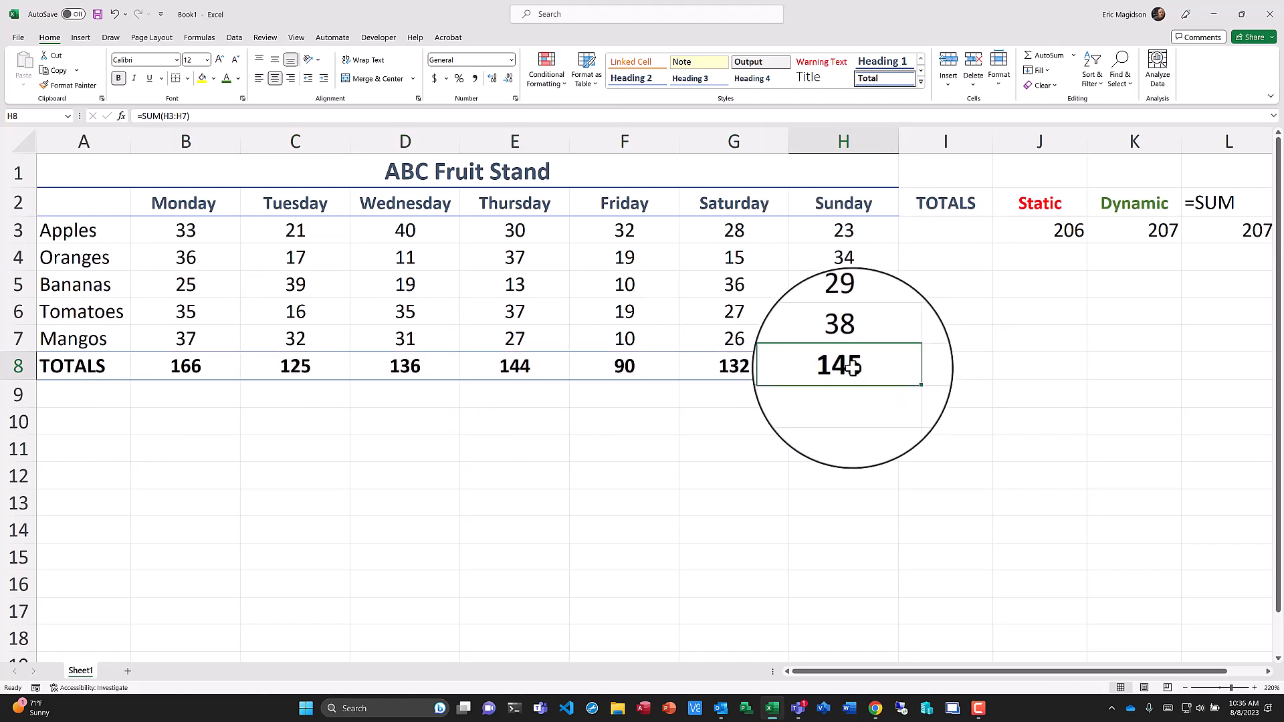
double_click(853, 367)
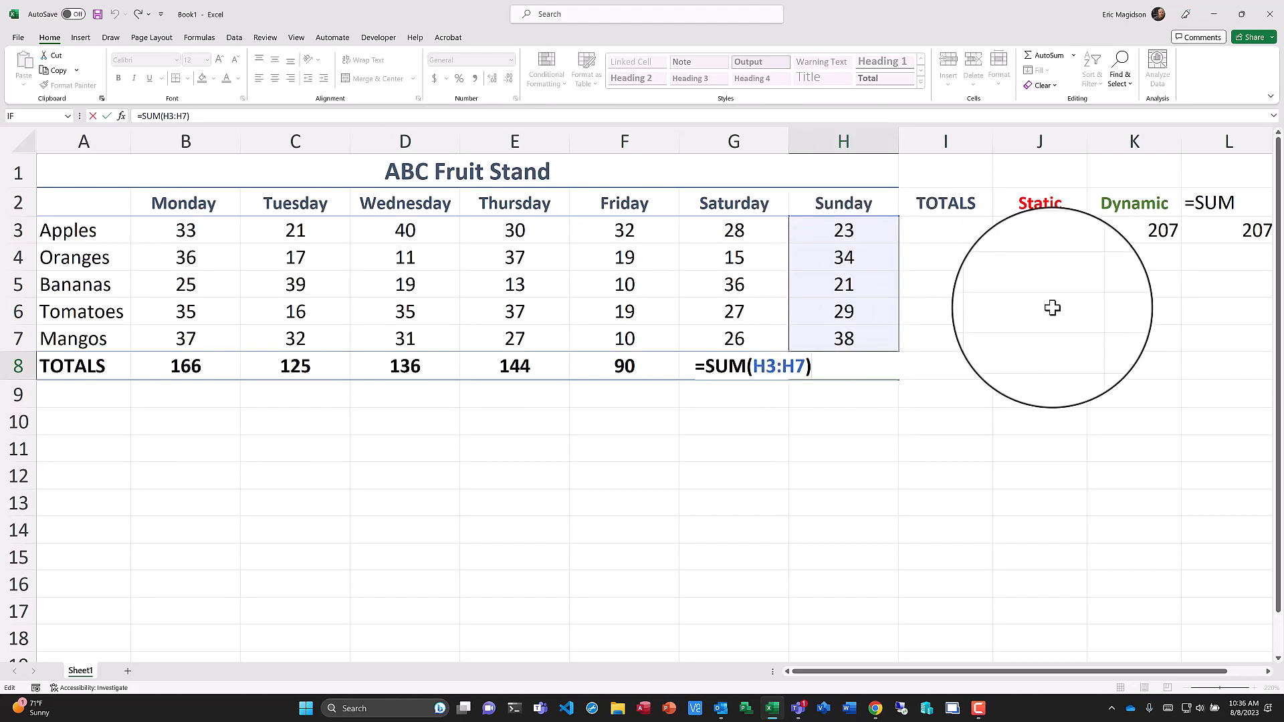
key("Return")
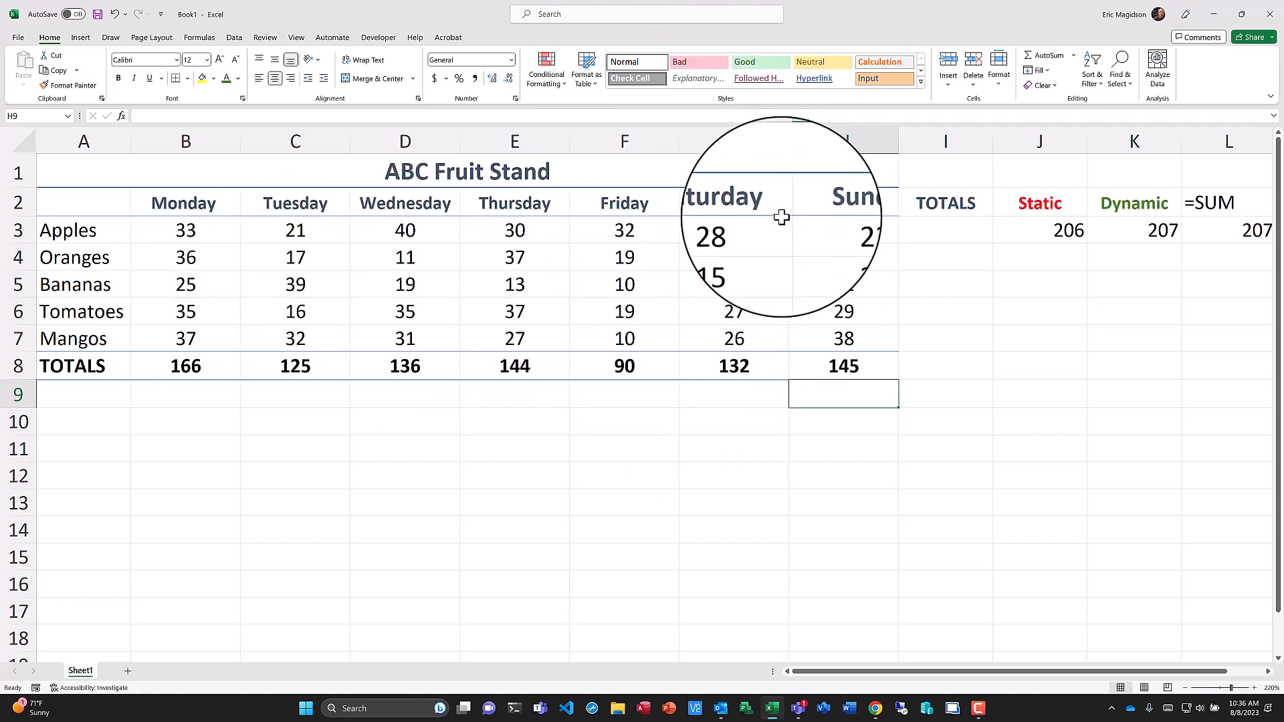
Try the Heading 2 and Heading 4 cell styles on the ABC Fruit Stand title, then reapply Heading 1.
left_click(434, 173)
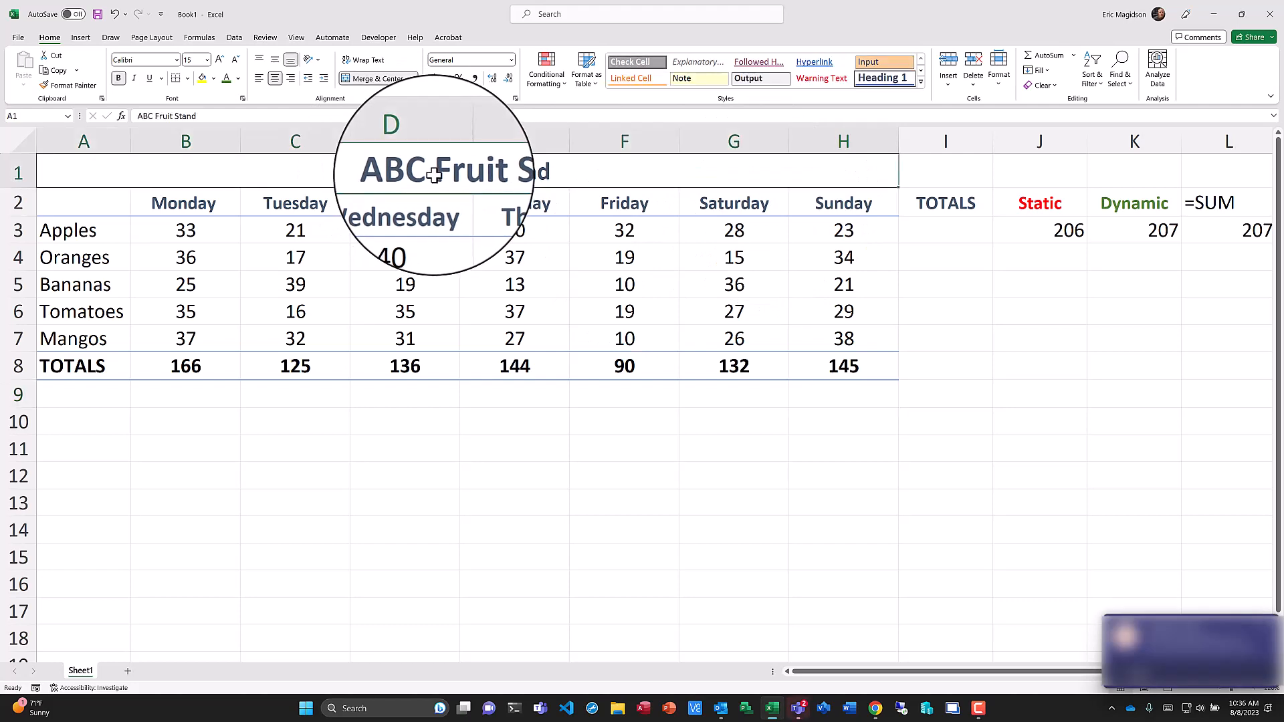
left_click(922, 84)
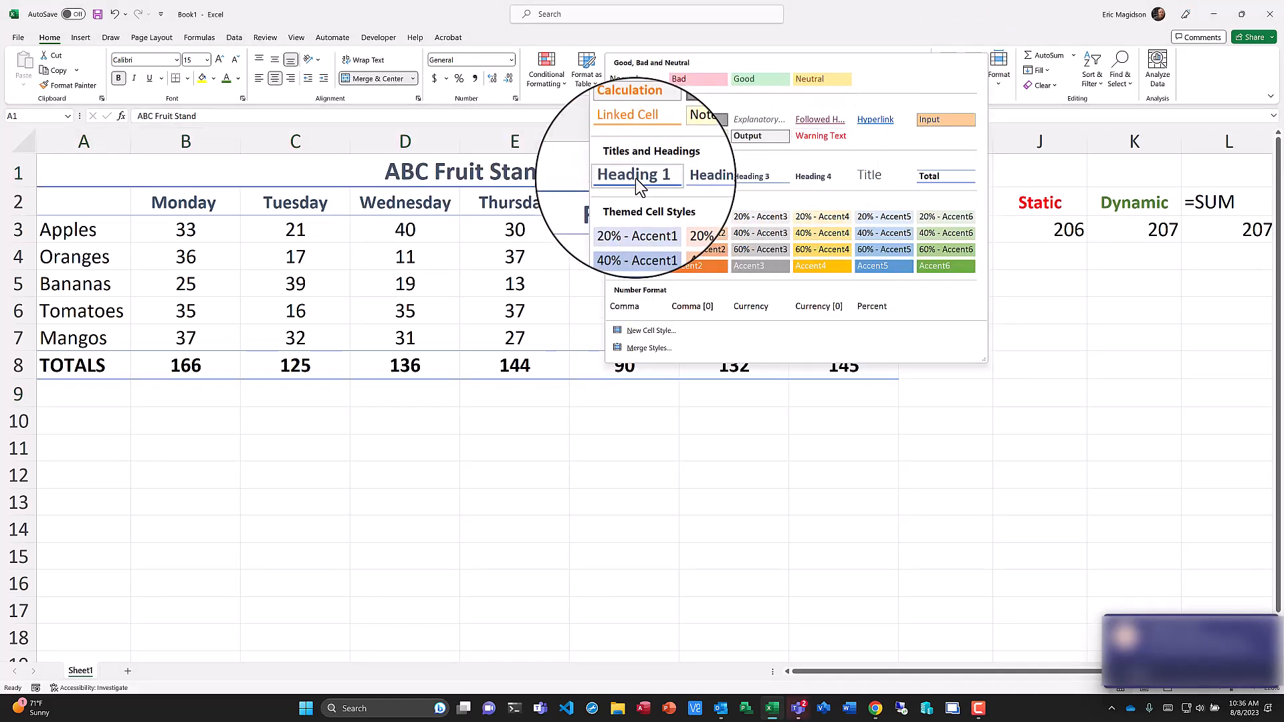
left_click(698, 179)
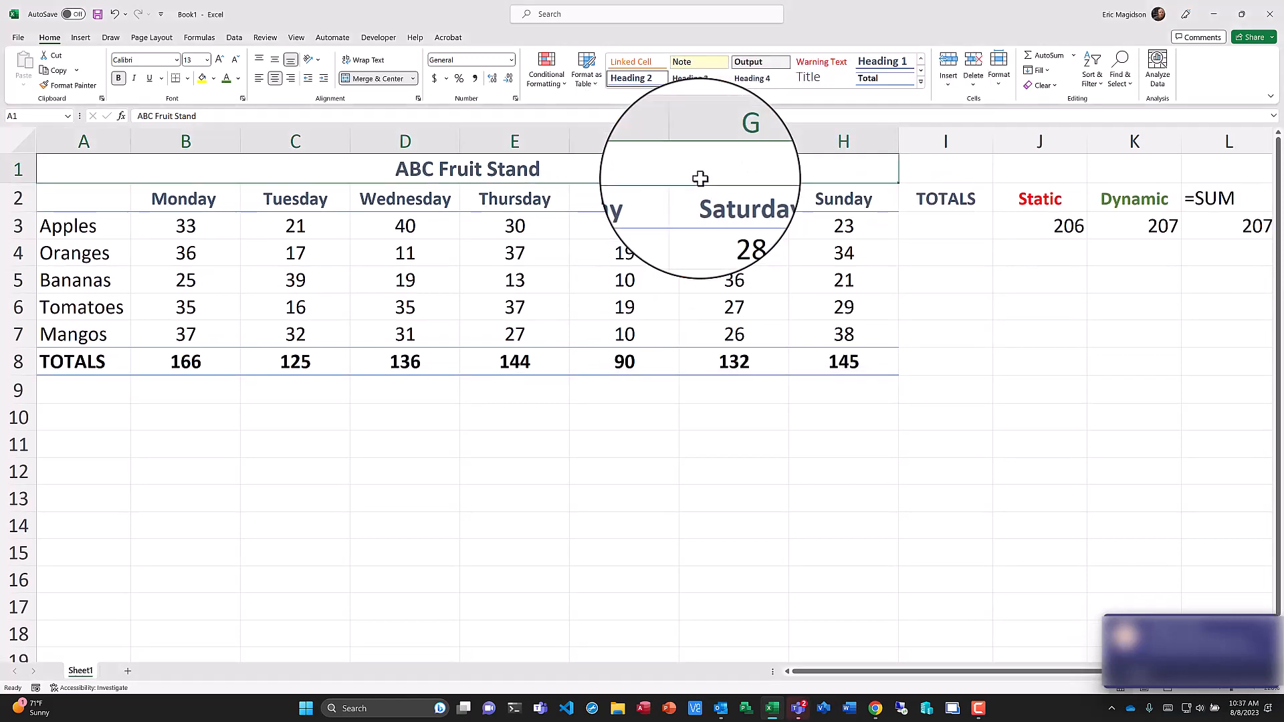
left_click(921, 82)
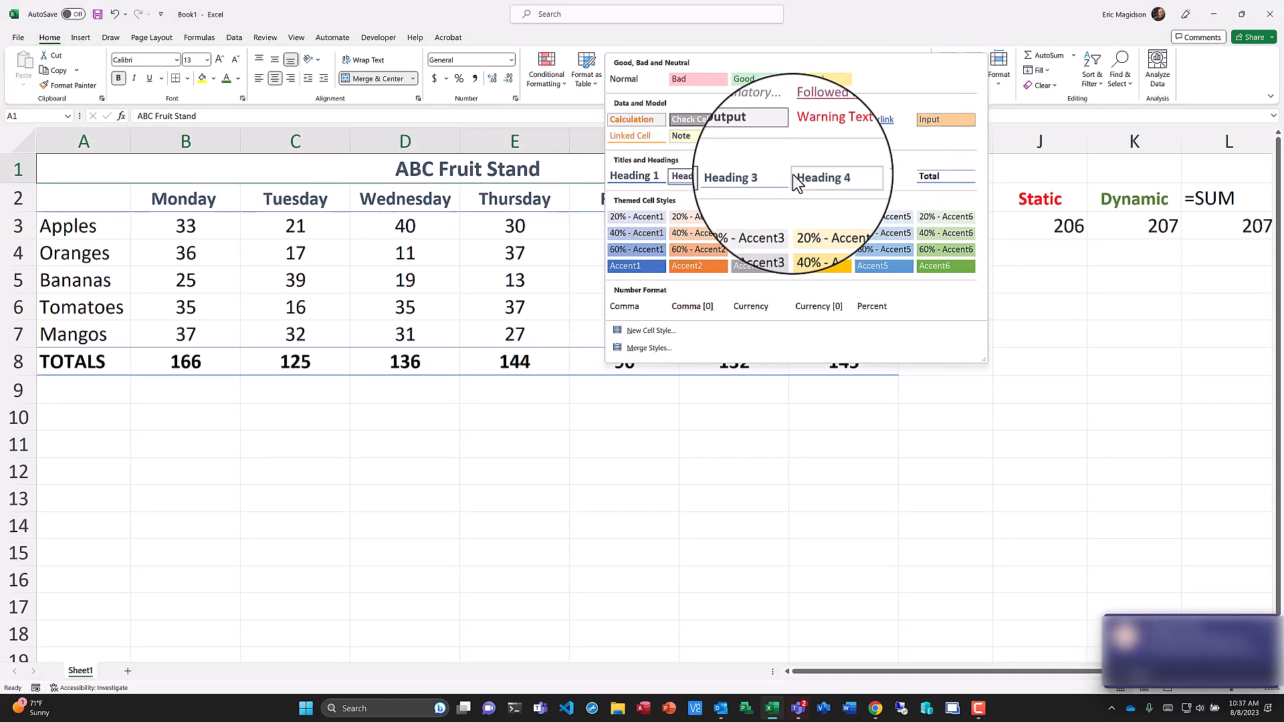
left_click(813, 177)
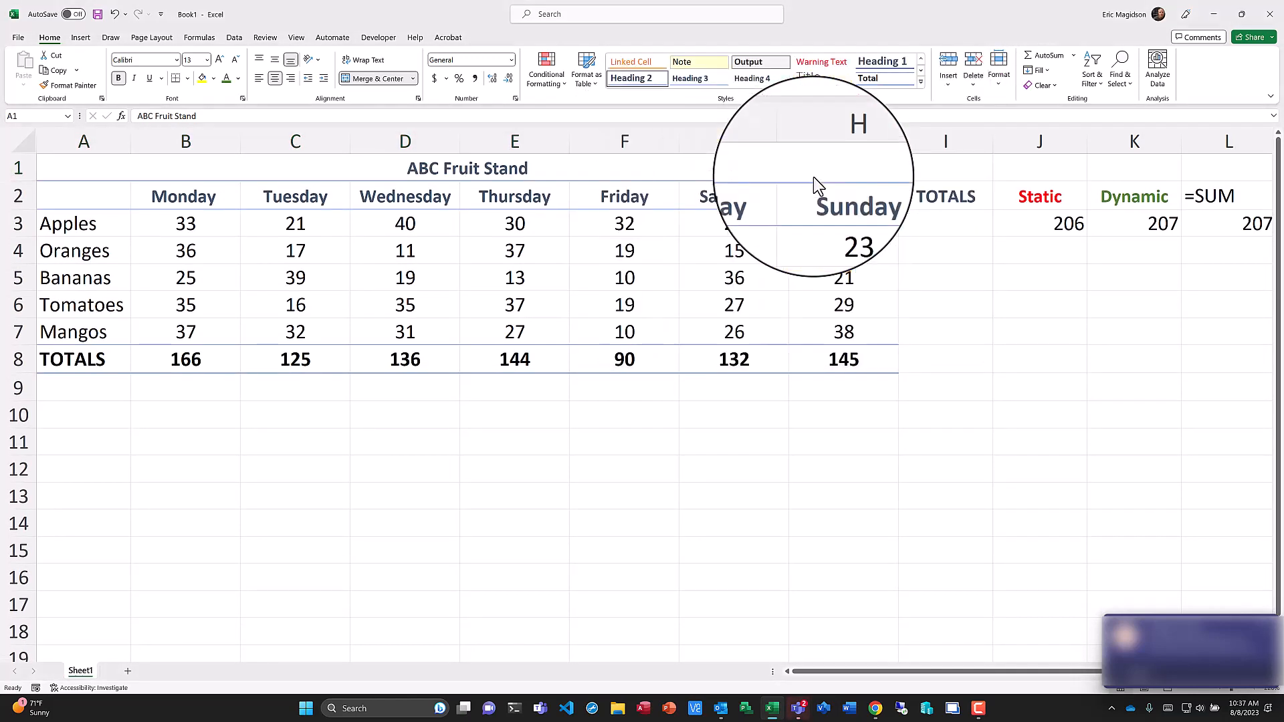
left_click(921, 79)
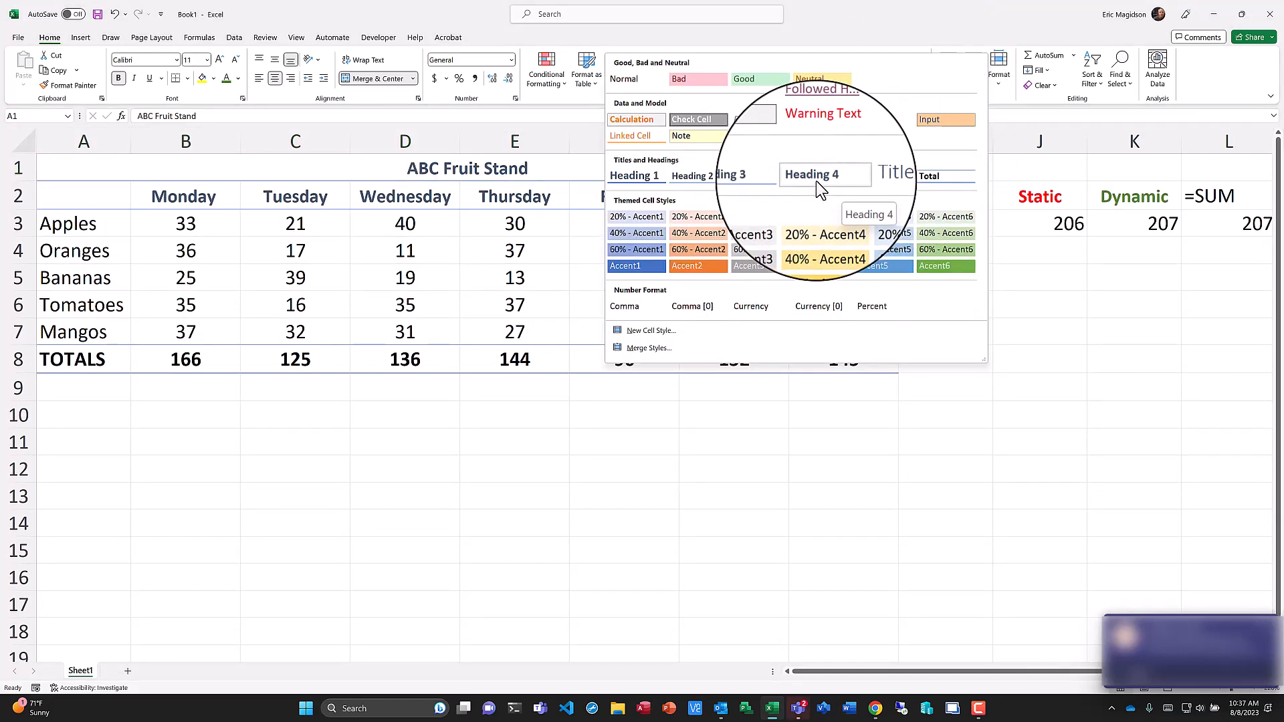
left_click(644, 178)
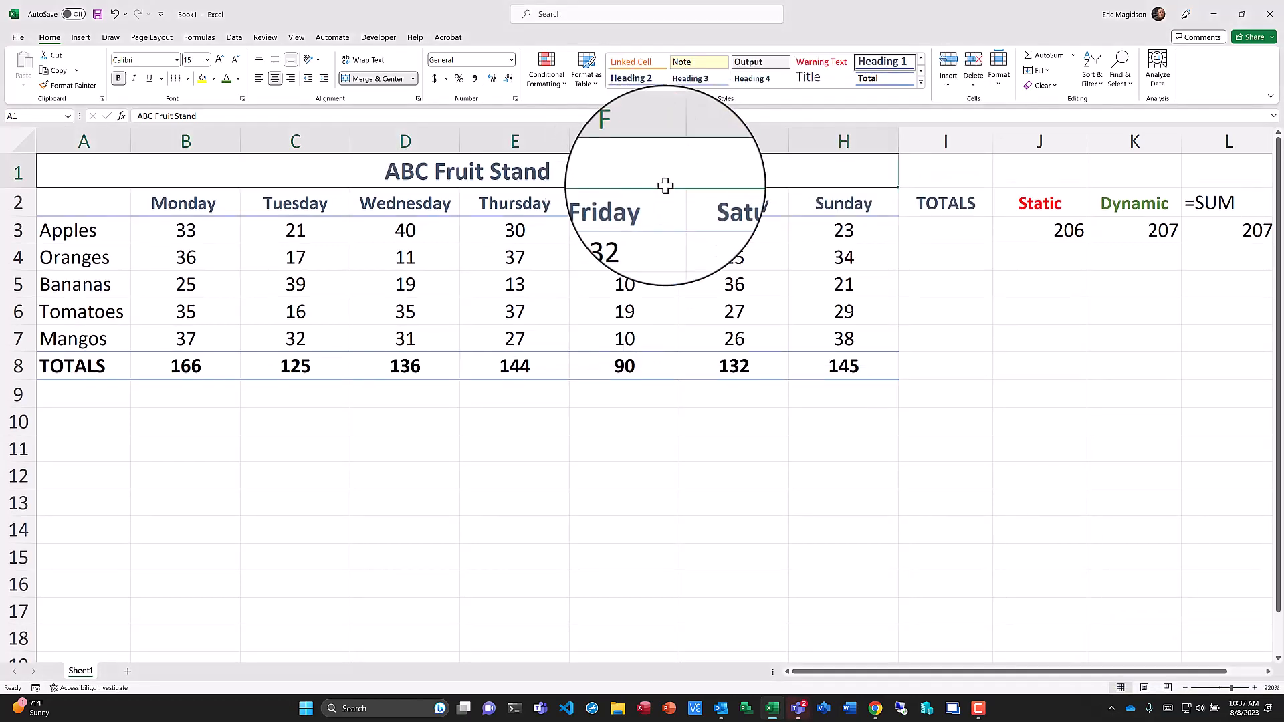
left_click(192, 205)
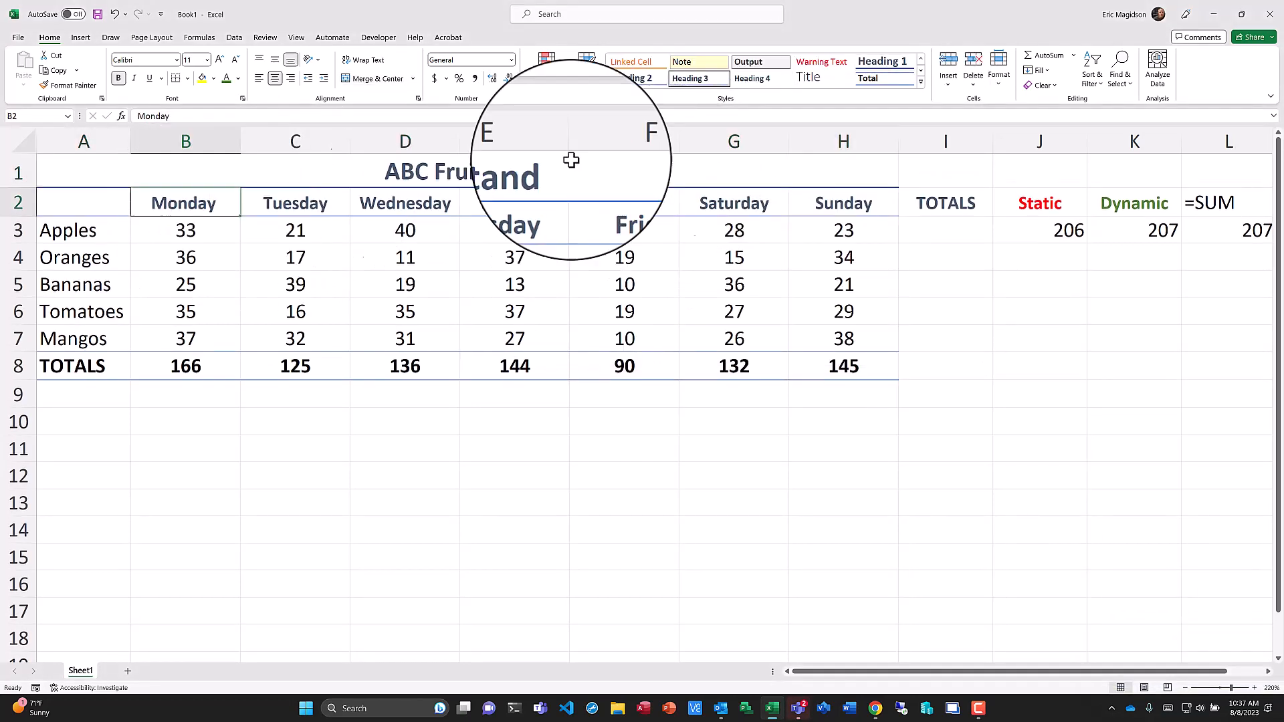
left_click(922, 86)
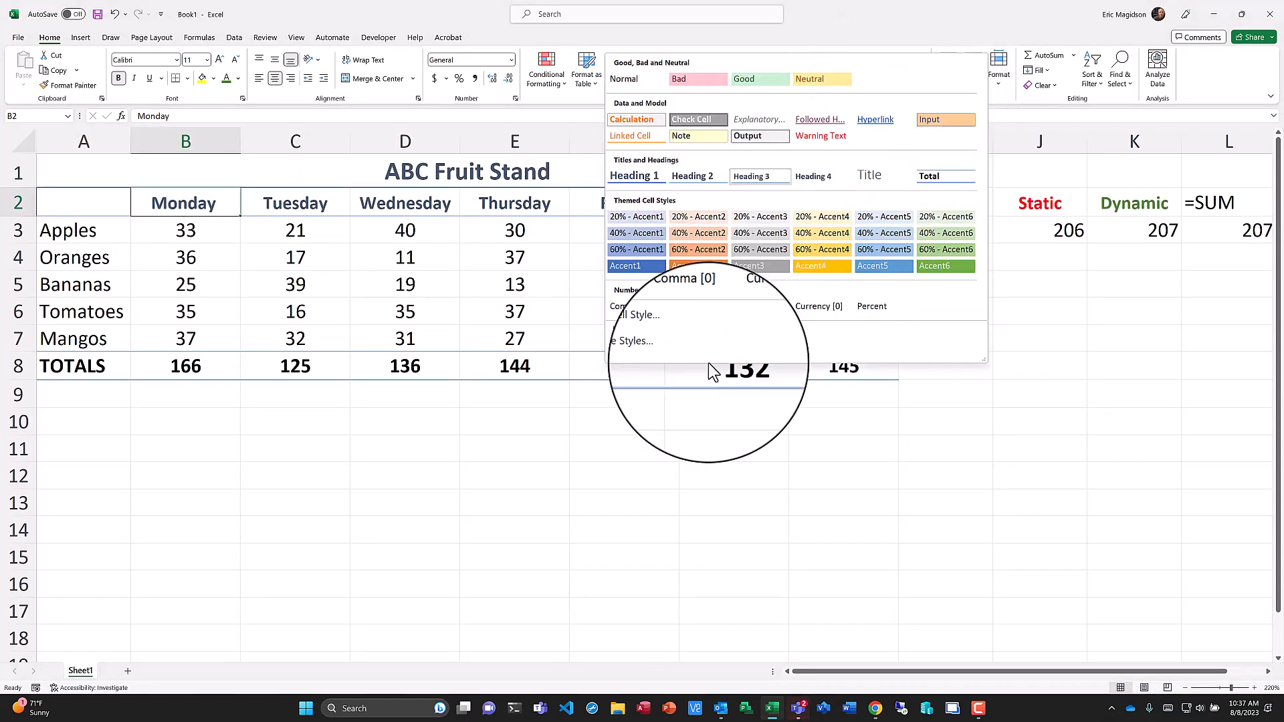
left_click(425, 466)
left_click_drag(66, 230, 100, 340)
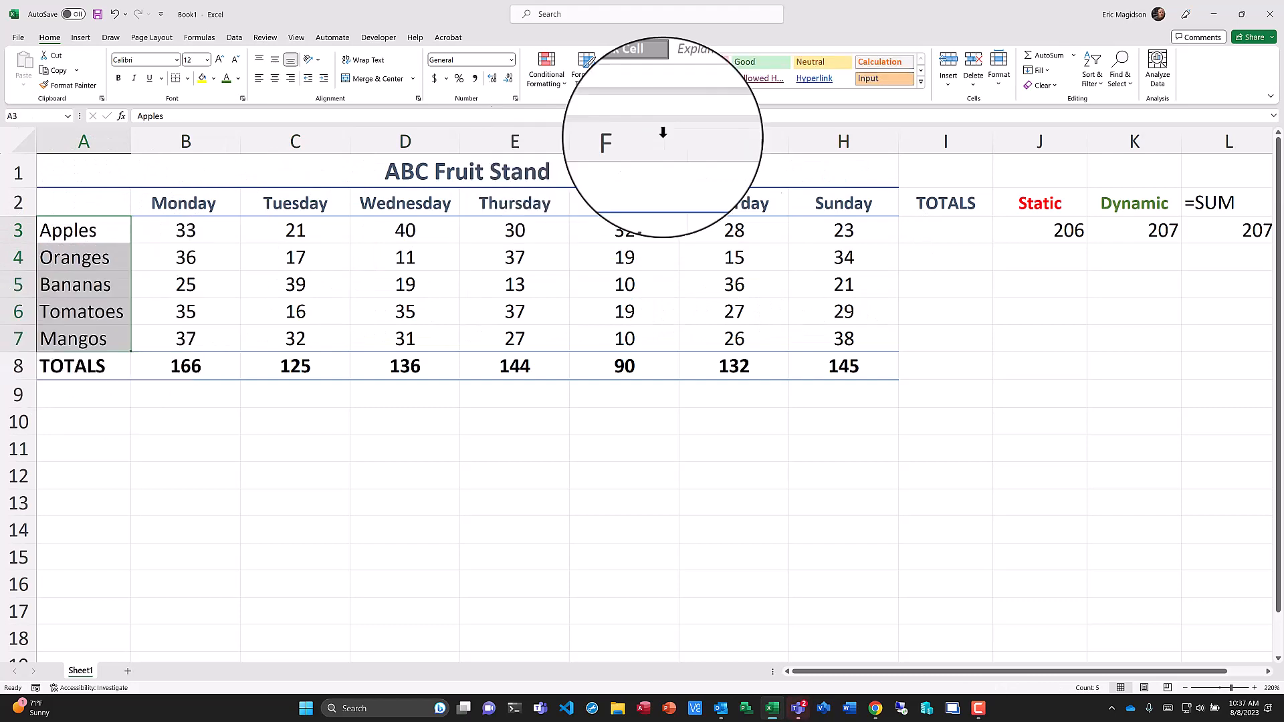
left_click(921, 86)
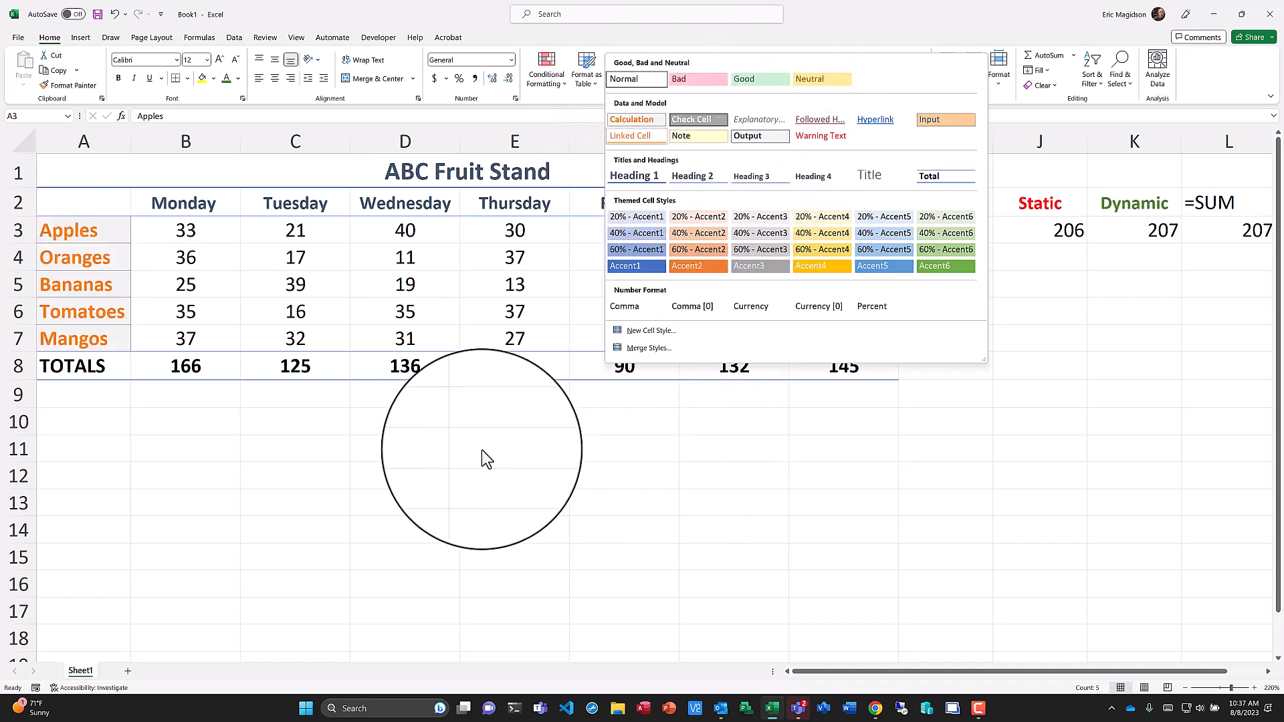
key("Escape")
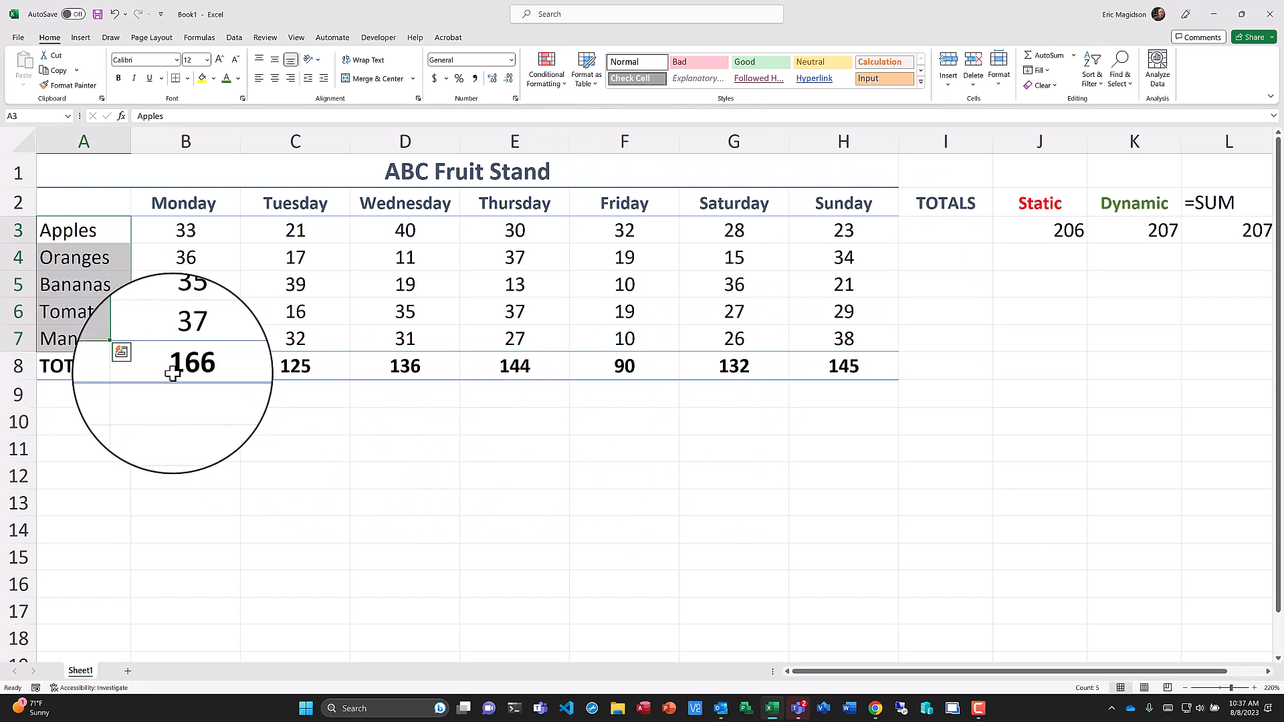
Apply the Calculation cell style to the daily totals from B8 to H8.
left_click_drag(172, 373, 820, 369)
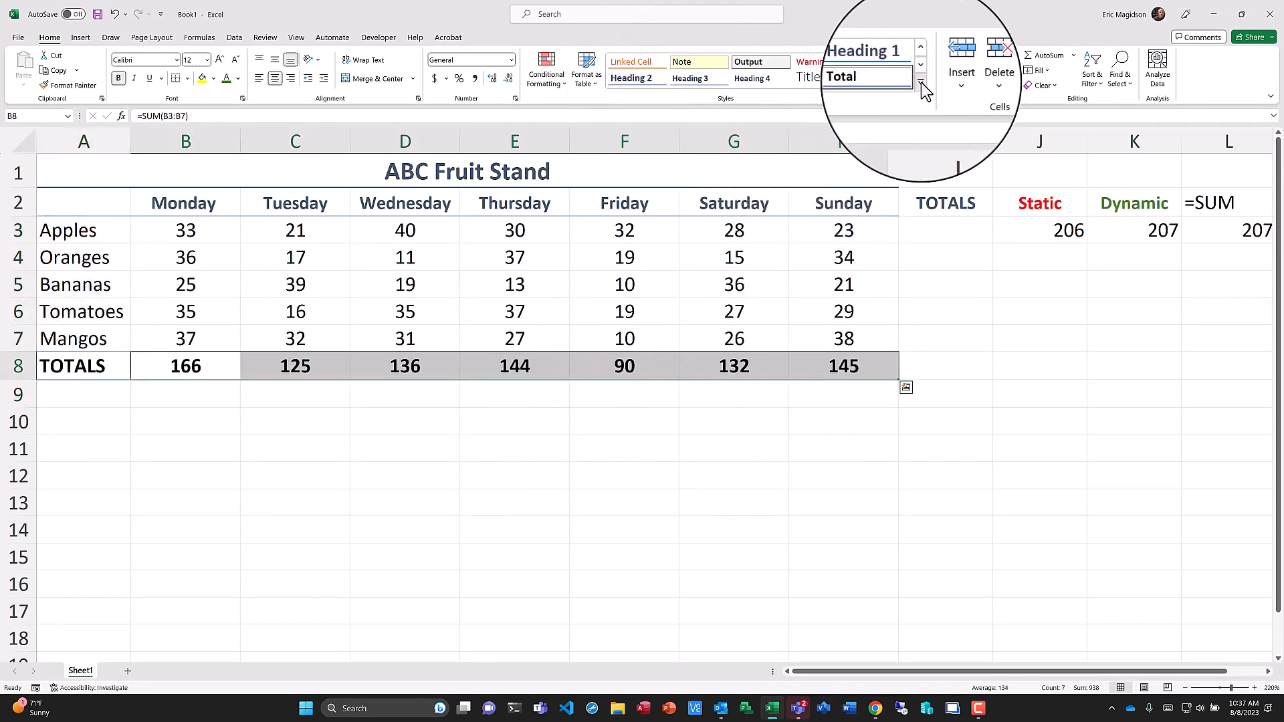
left_click(921, 83)
left_click(629, 119)
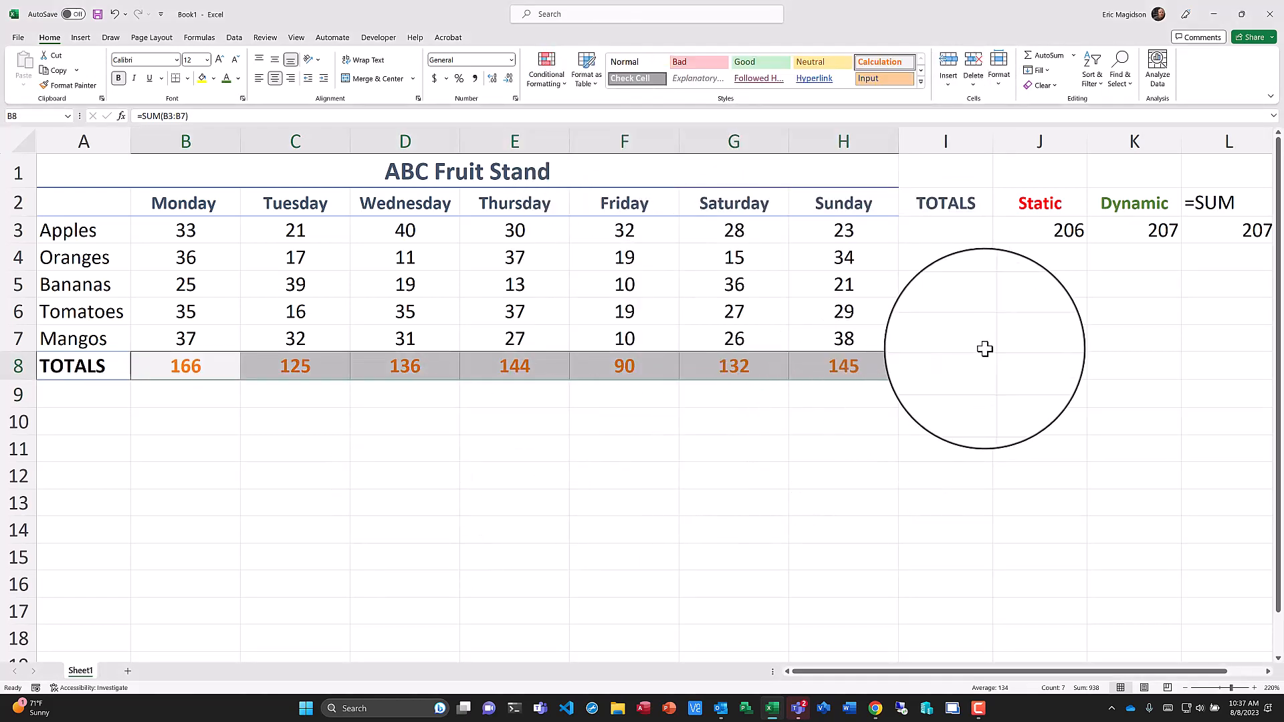
left_click(928, 230)
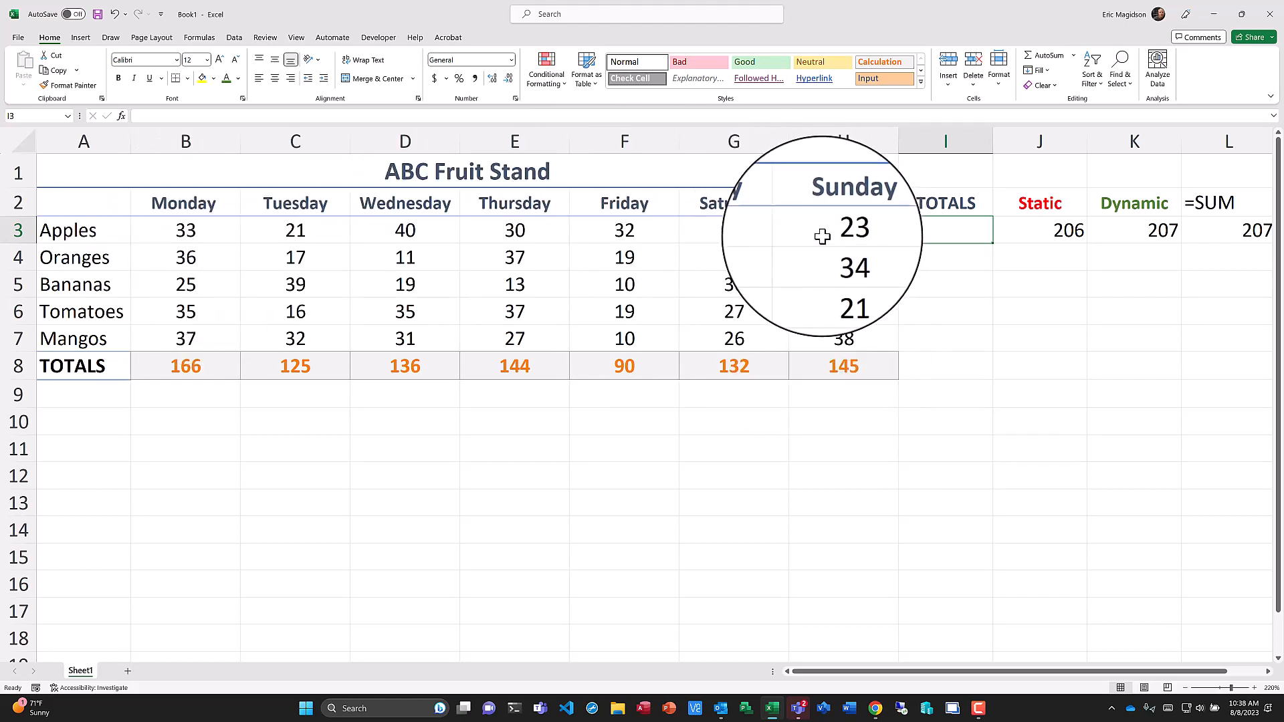
Enter the numbers 1258, 1259 and 5896 in cells B10 to B12.
left_click(196, 422)
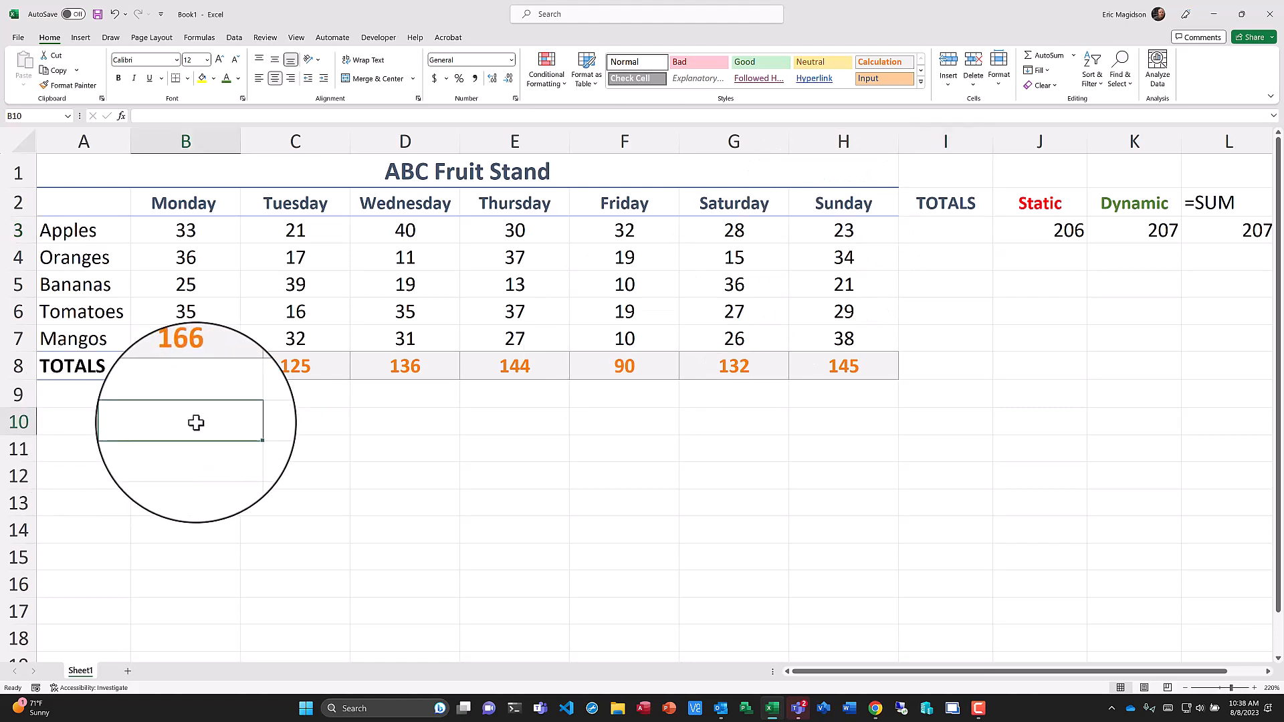
type("12")
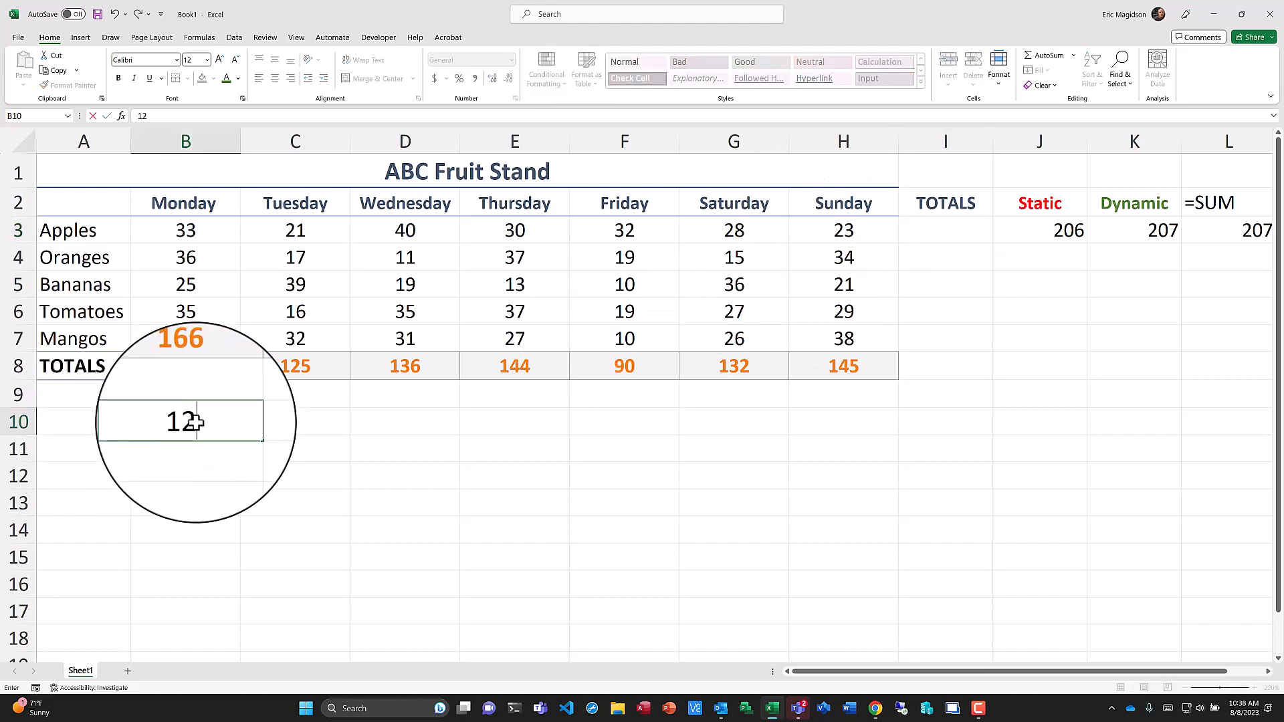
type("58")
key("Return")
type("12")
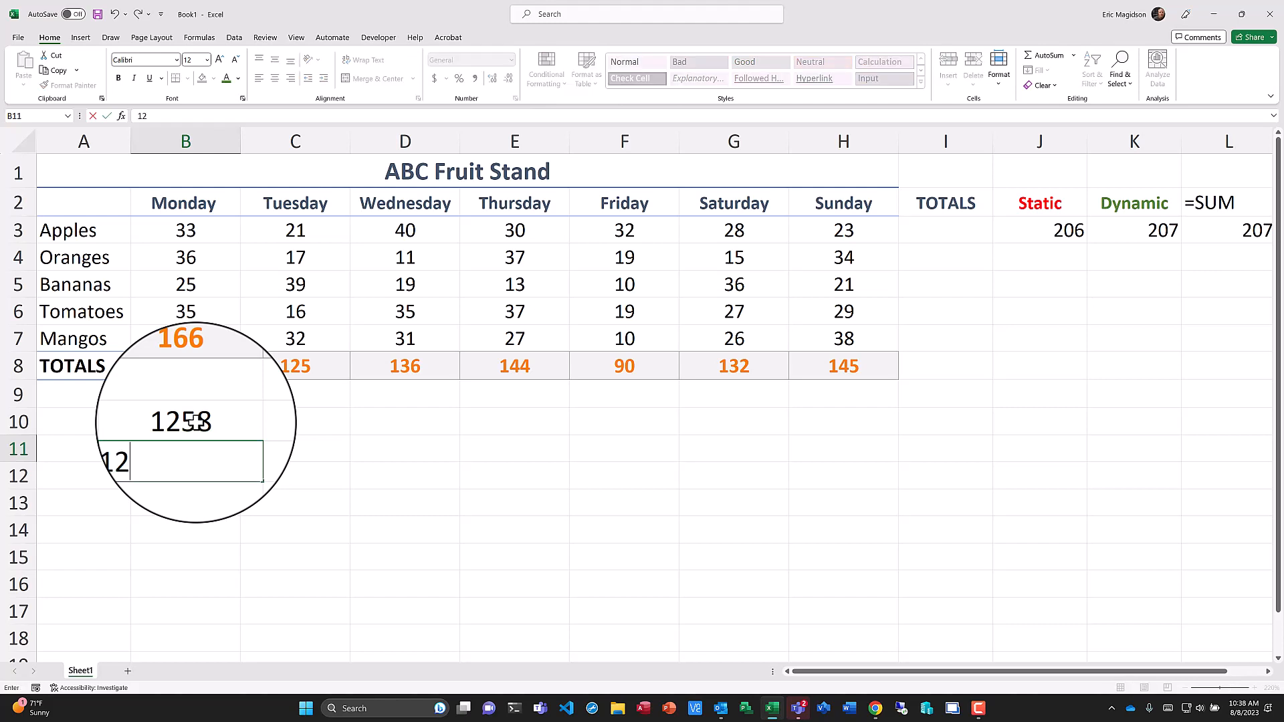
type("5896")
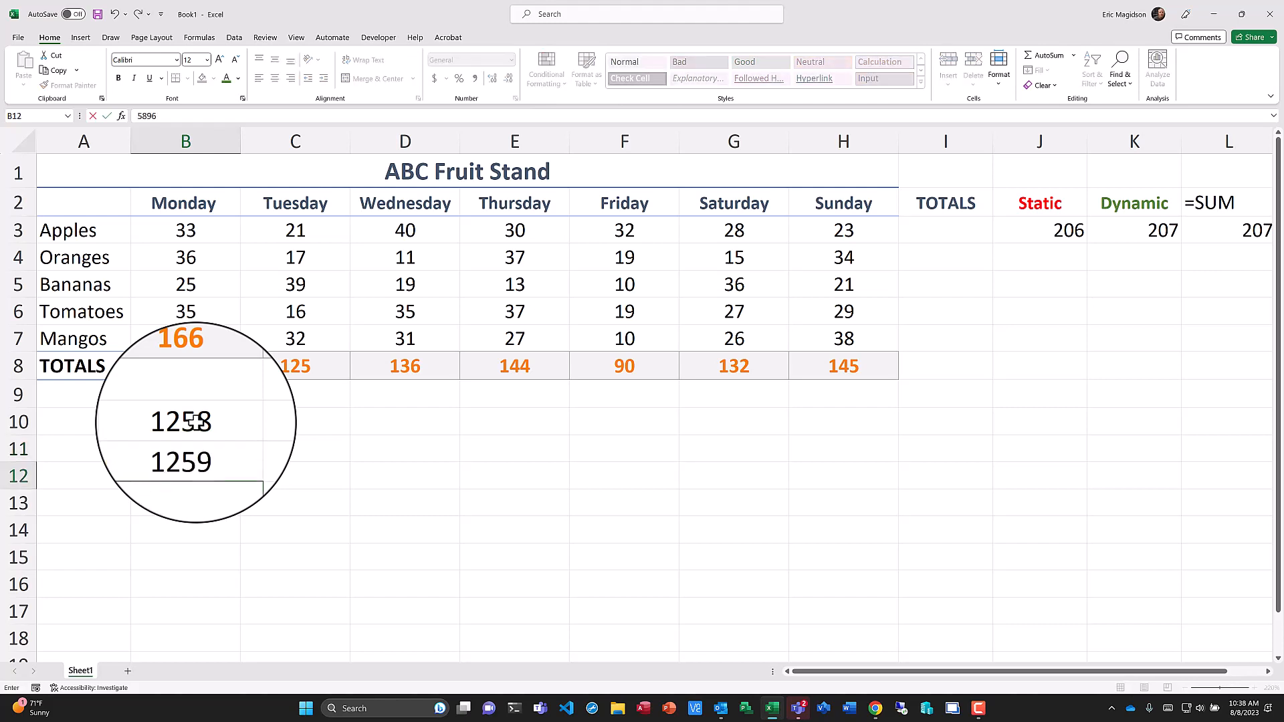
key("Return")
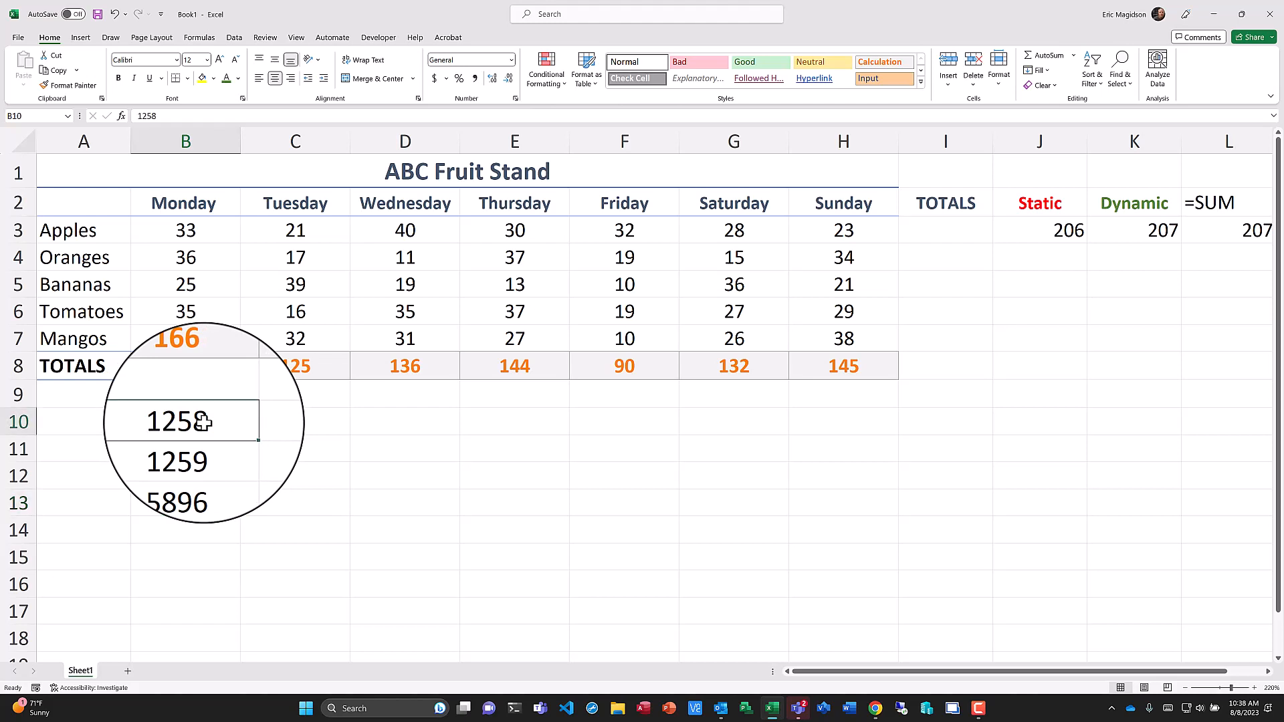
Right-align the numbers in B10:B12 and apply comma style to them.
left_click_drag(186, 421, 186, 476)
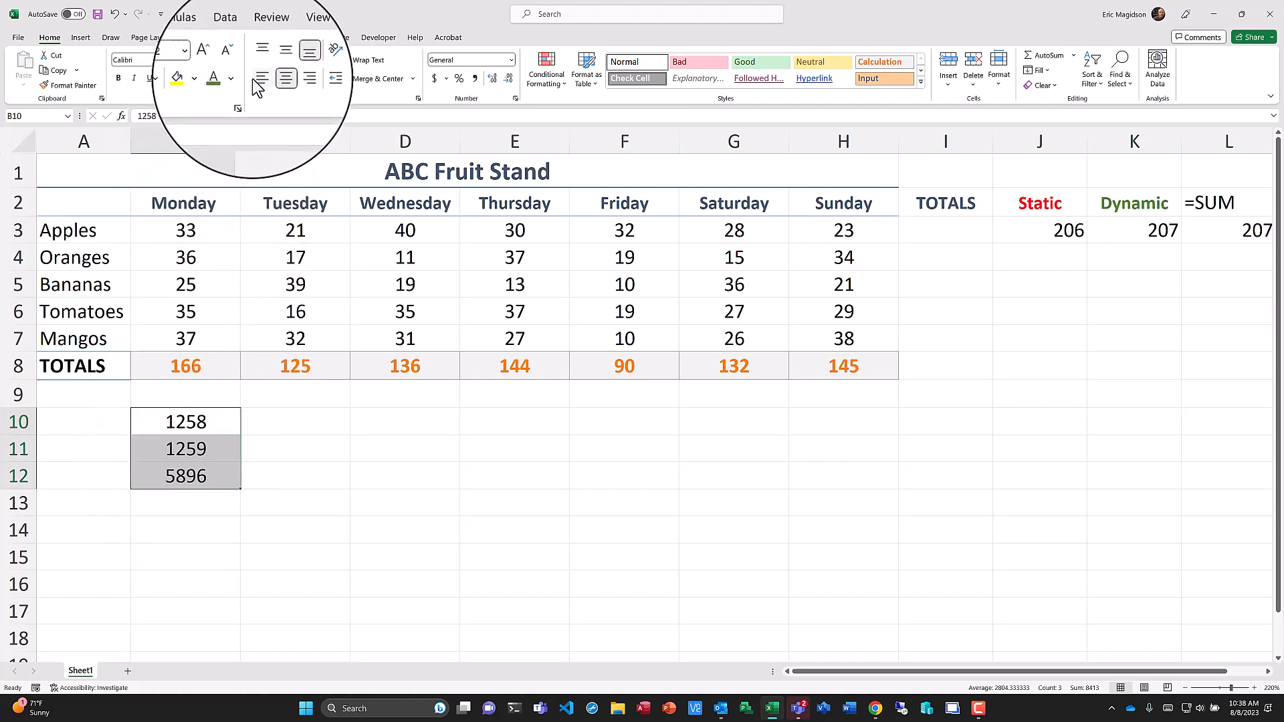
left_click(291, 79)
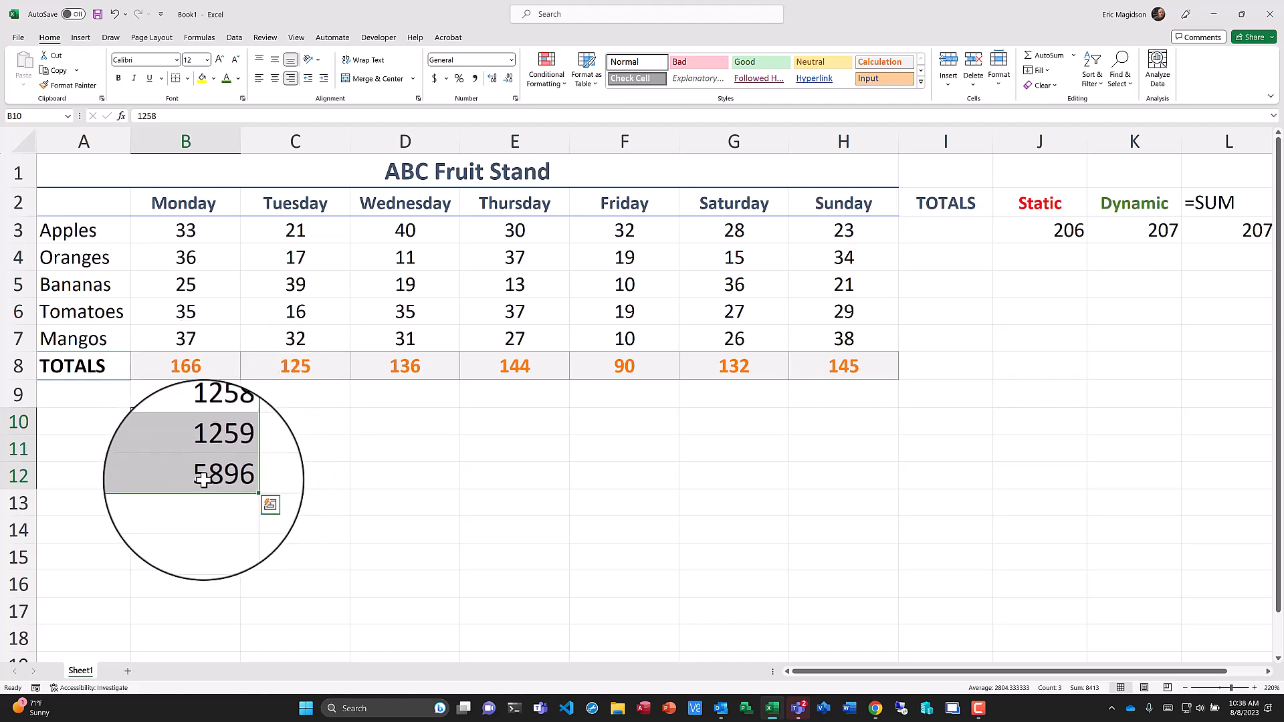
left_click(475, 78)
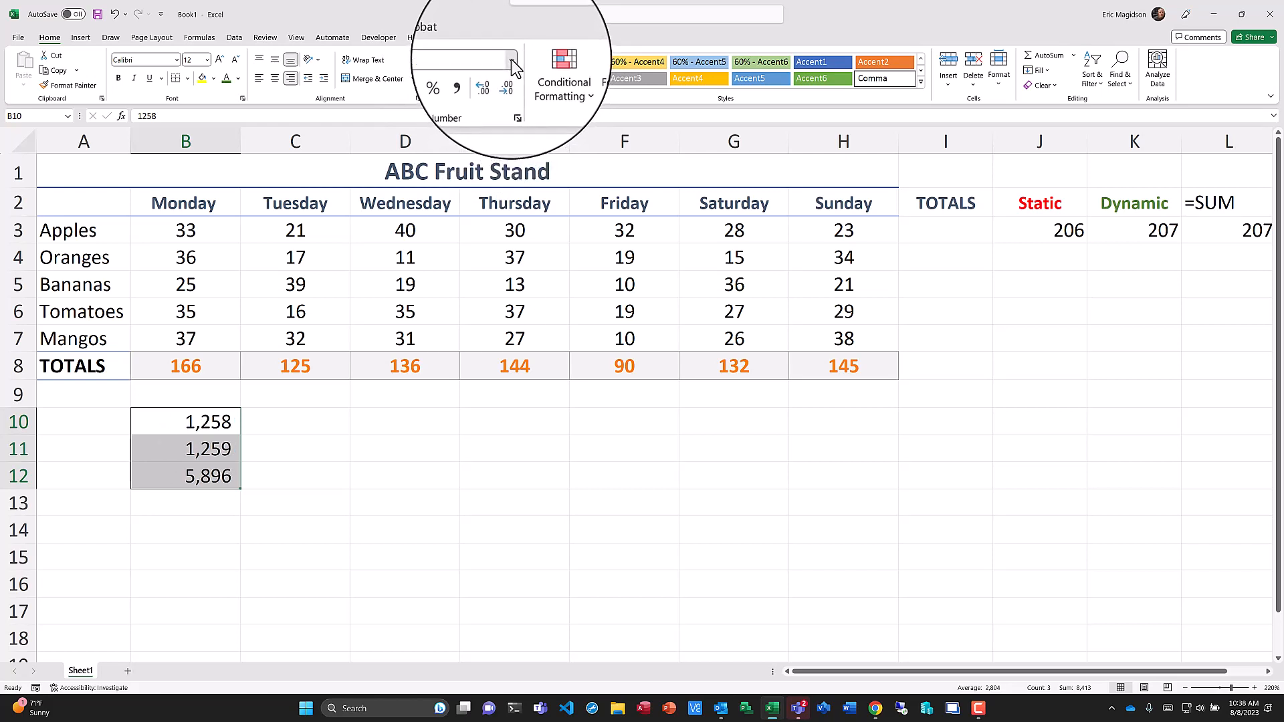
Switch the number format of B10:B12 to Currency, then to Accounting.
left_click(512, 63)
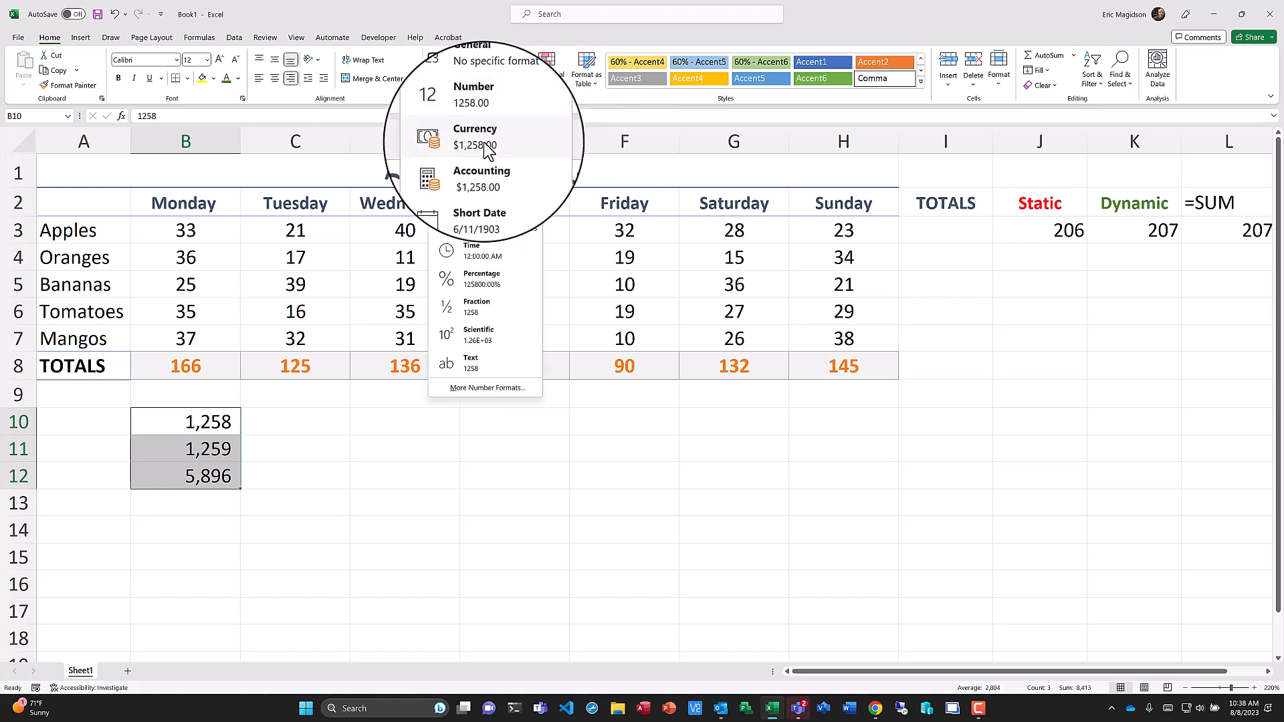
left_click(484, 143)
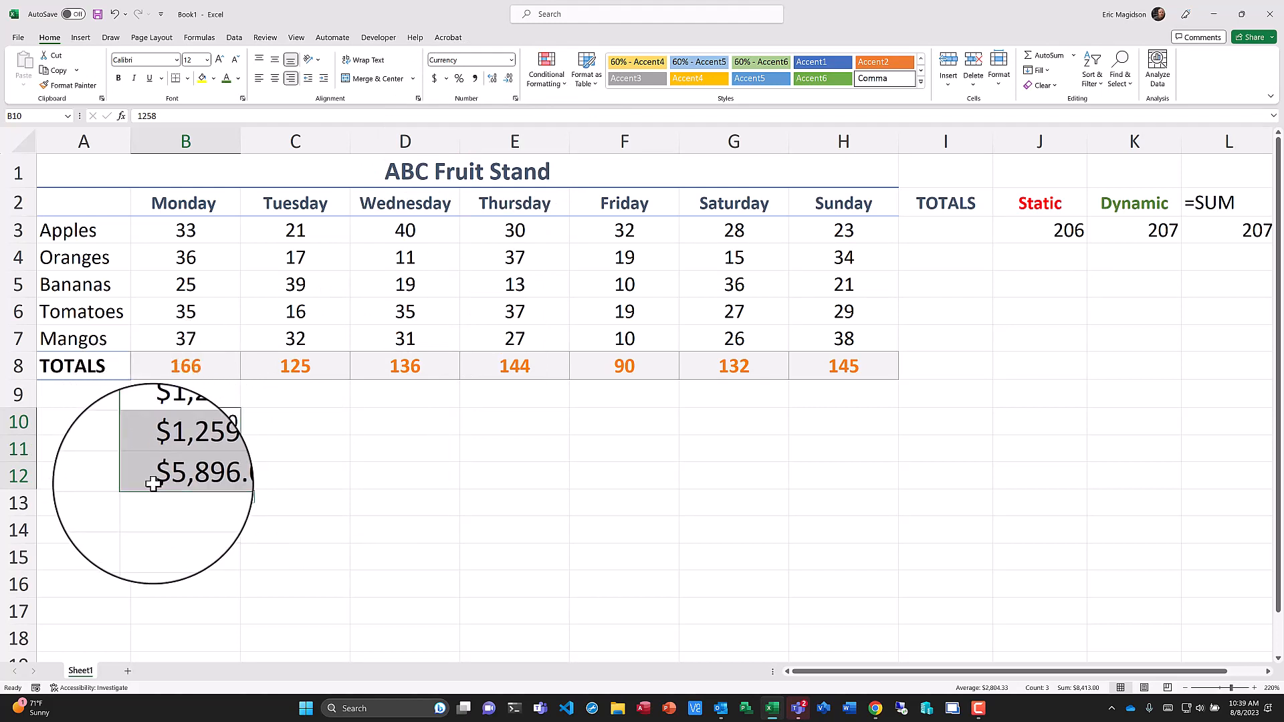
left_click(511, 62)
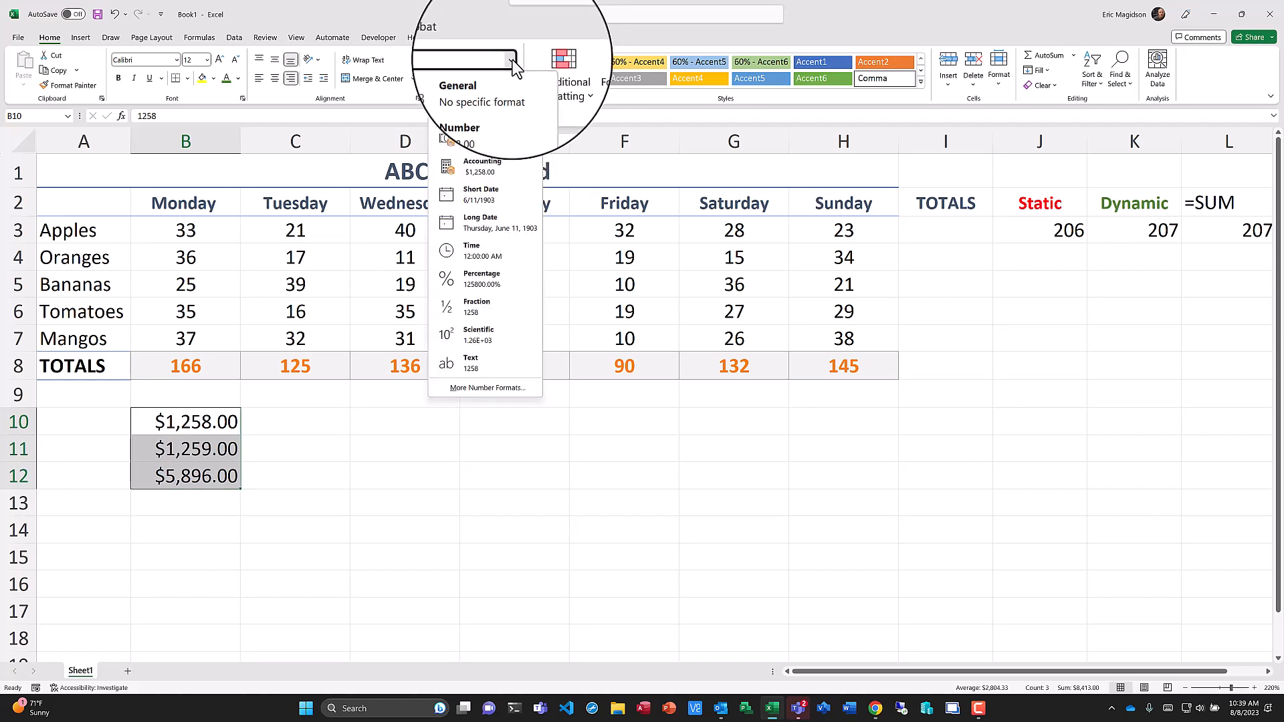
left_click(481, 175)
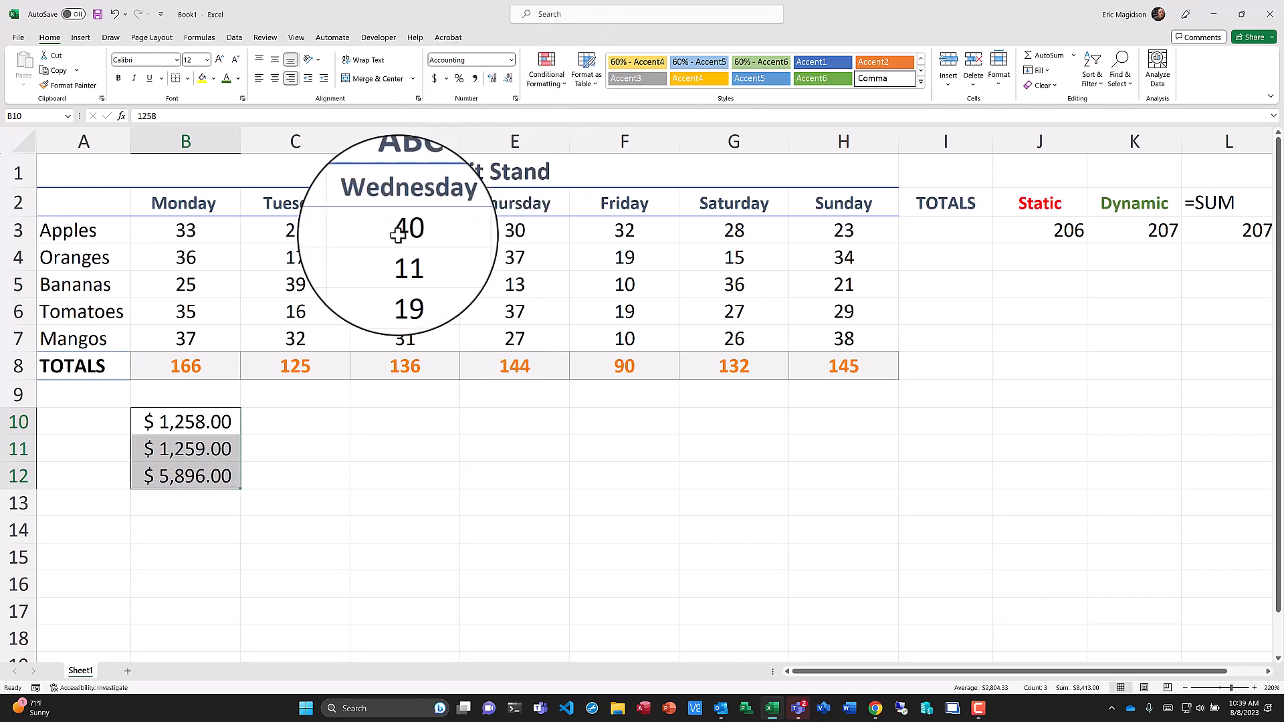
Widen column B so the accounting values fit.
left_click(204, 141)
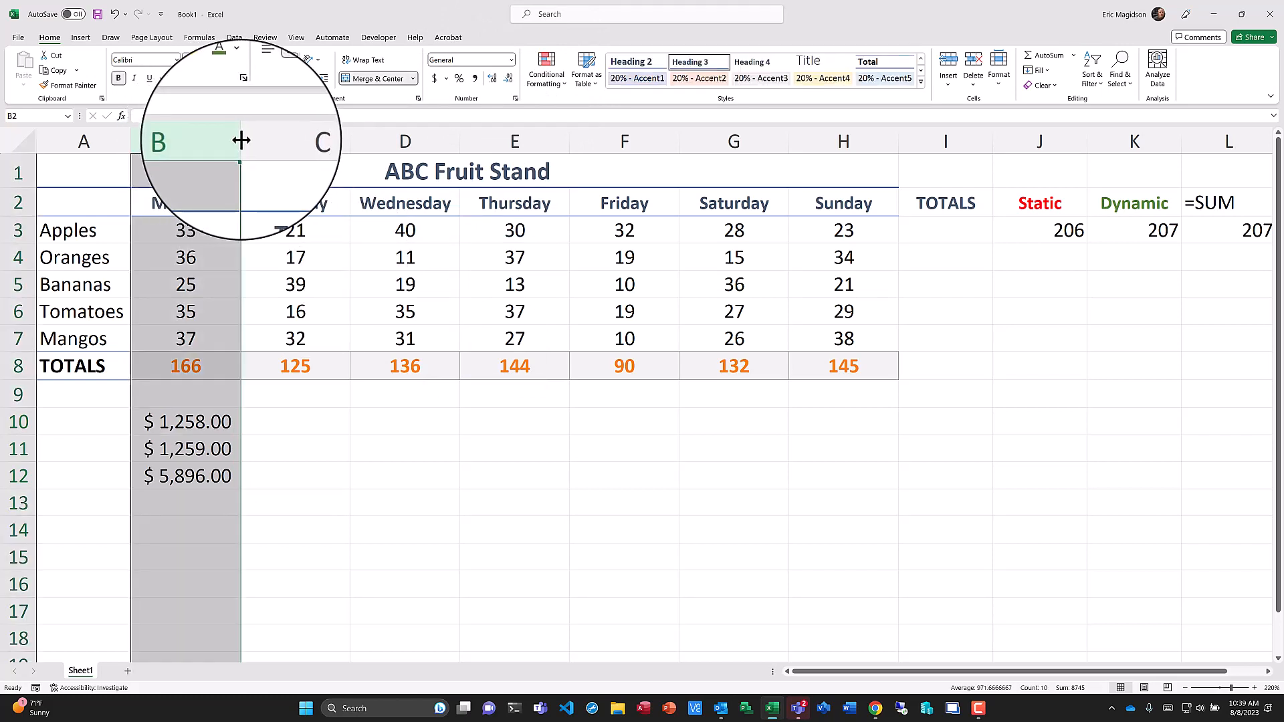
left_click_drag(241, 140, 276, 141)
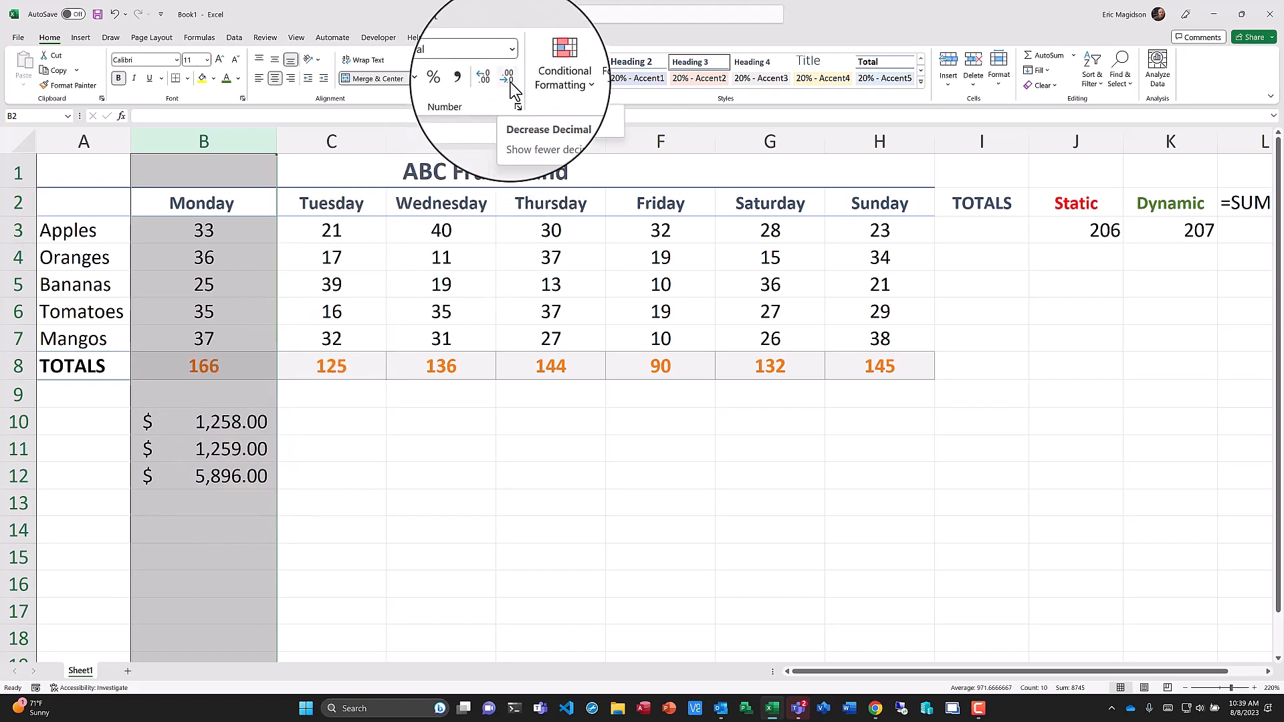
left_click(442, 395)
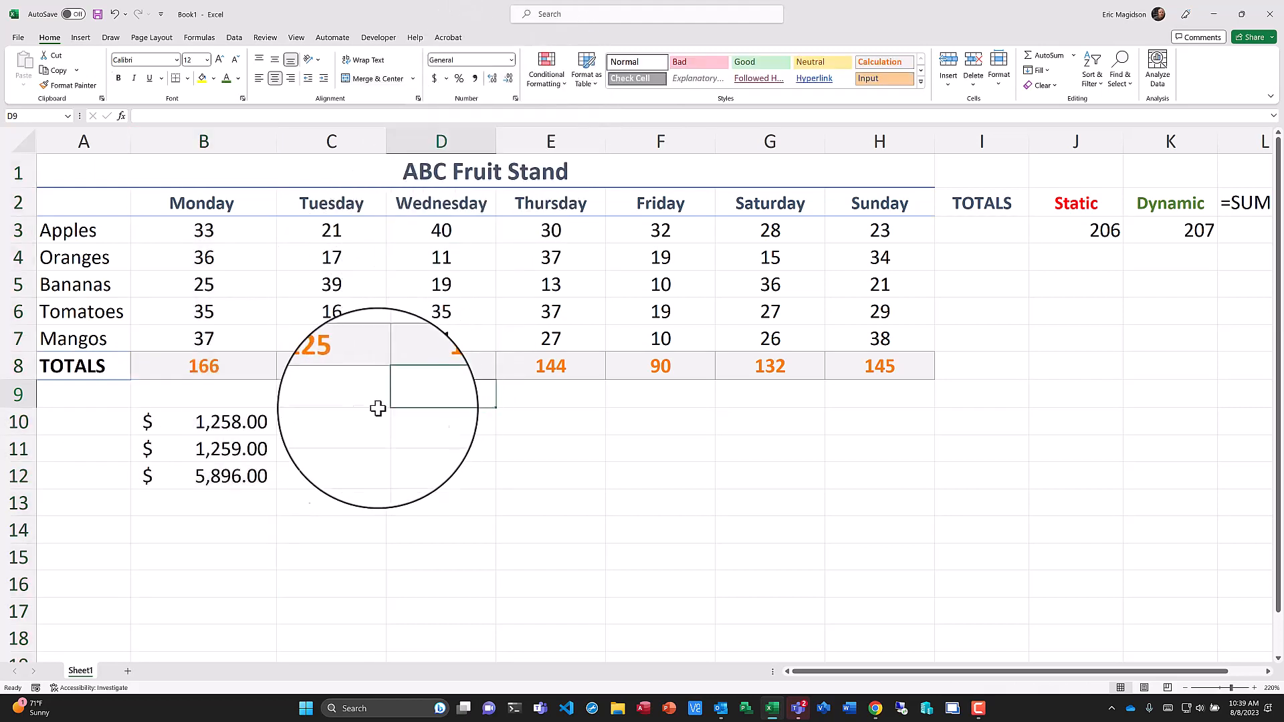
Decrease the decimal places of the values in B10:B12 to whole dollars.
left_click(227, 423)
left_click(241, 478, "shift")
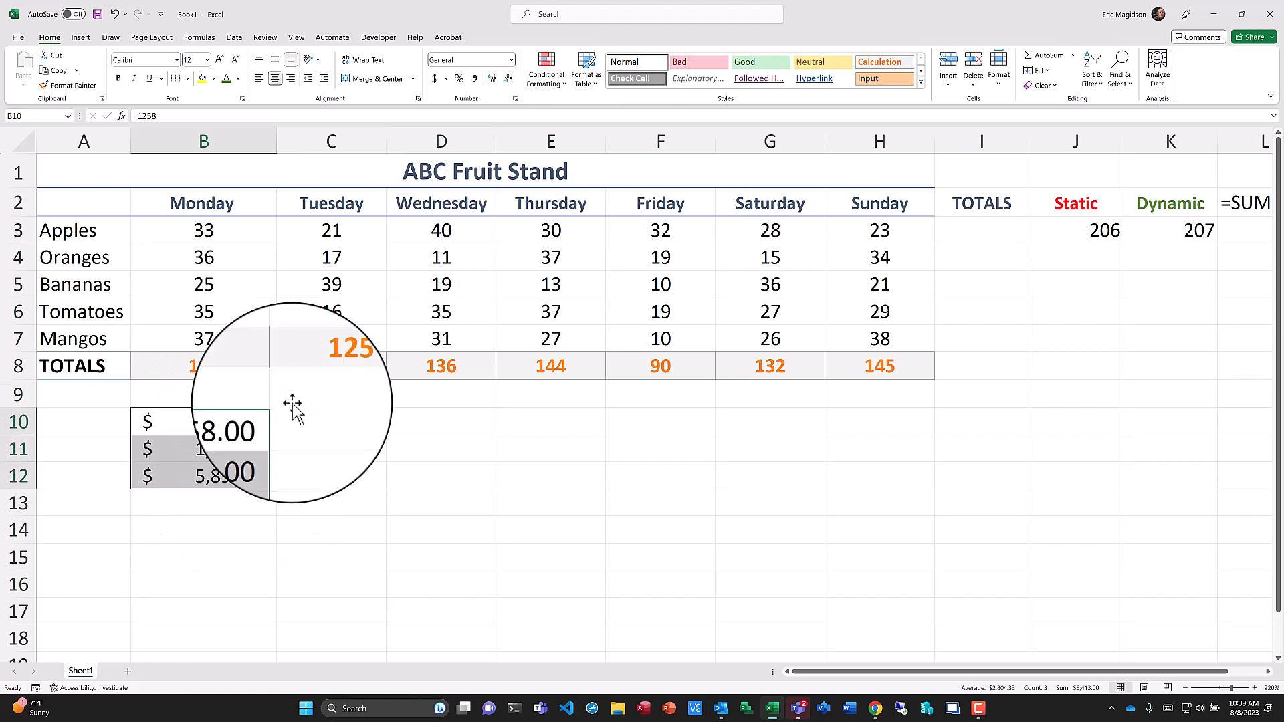
left_click(509, 79)
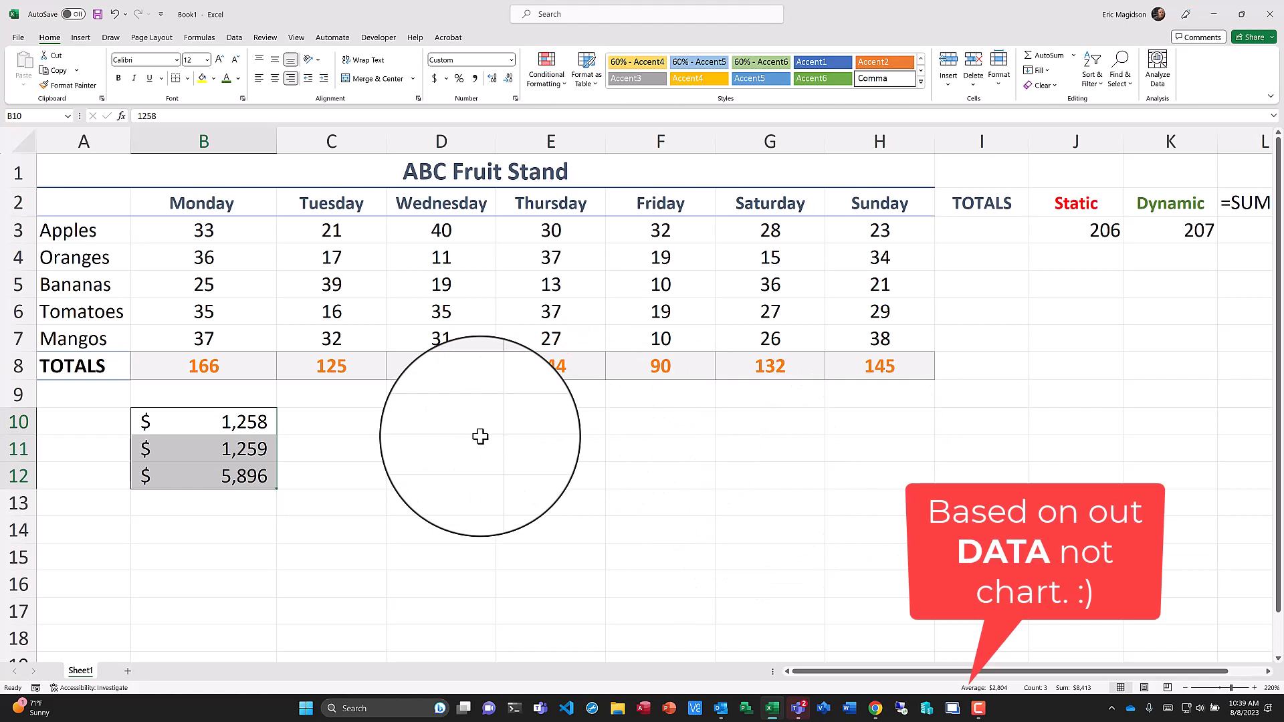
left_click(365, 422)
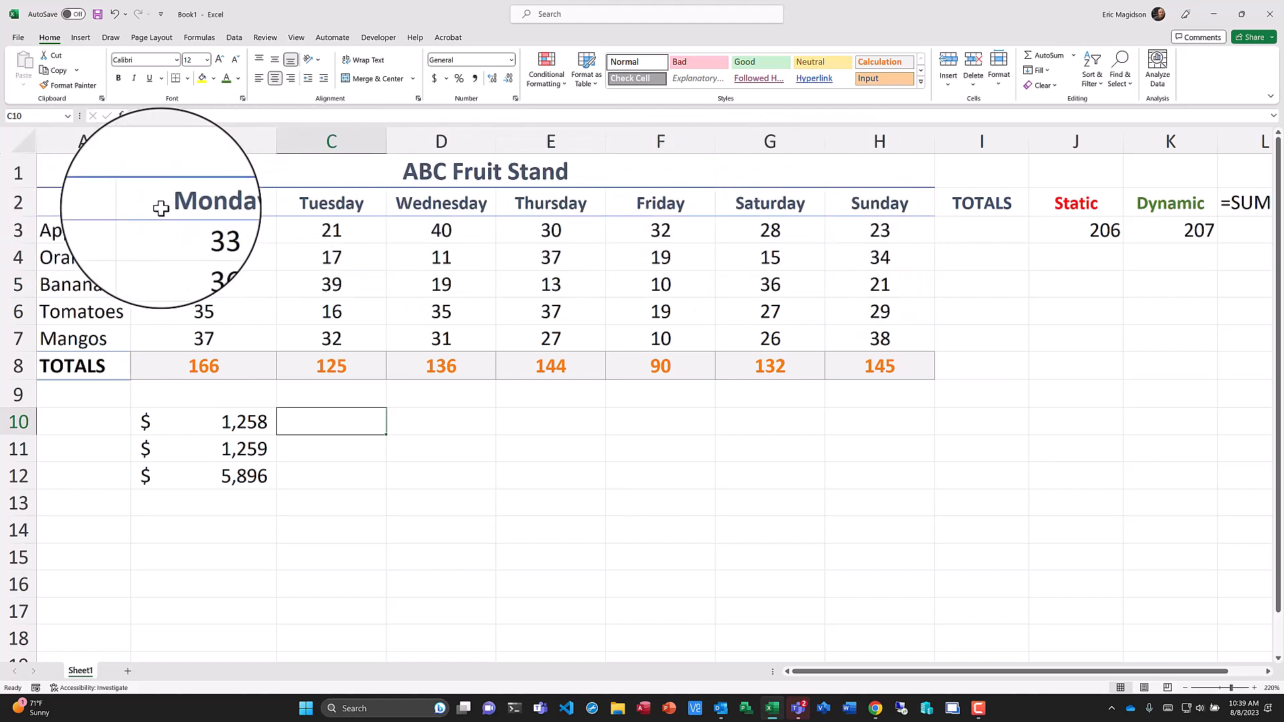
Insert a 3-D pie chart of the Apples row's daily sales from A2:H3.
left_click(81, 201)
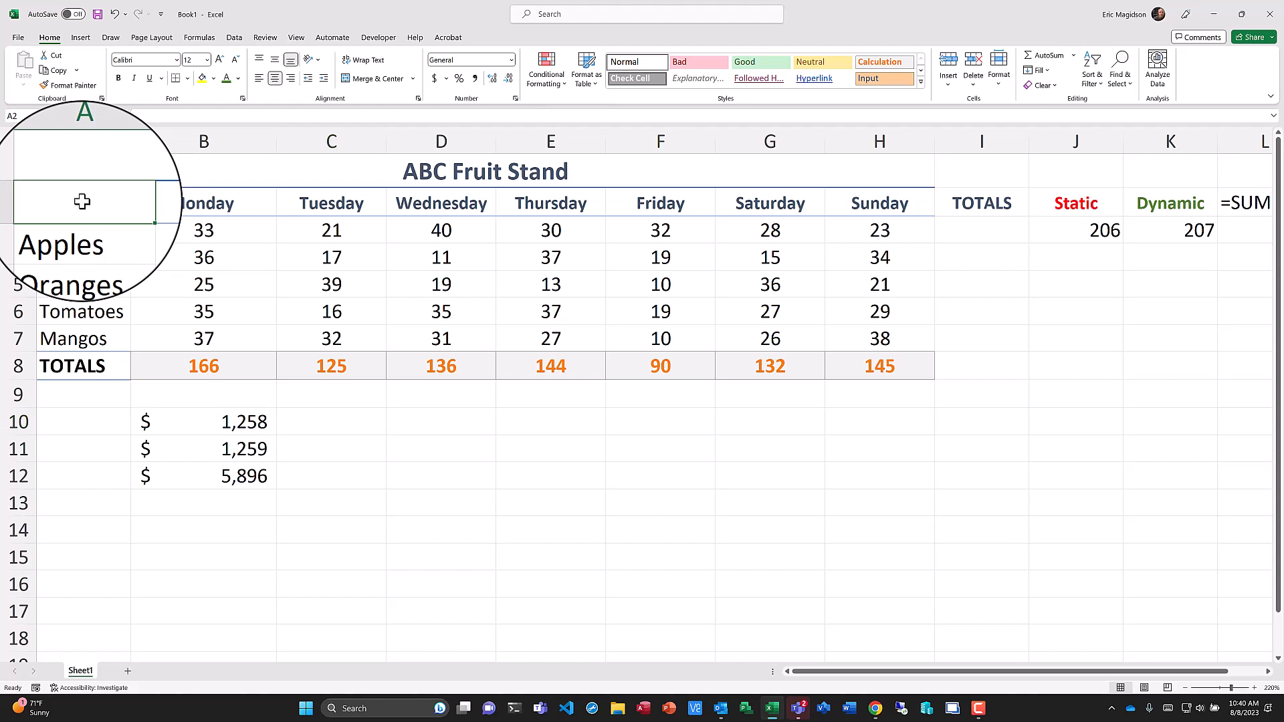
left_click_drag(82, 202, 849, 204)
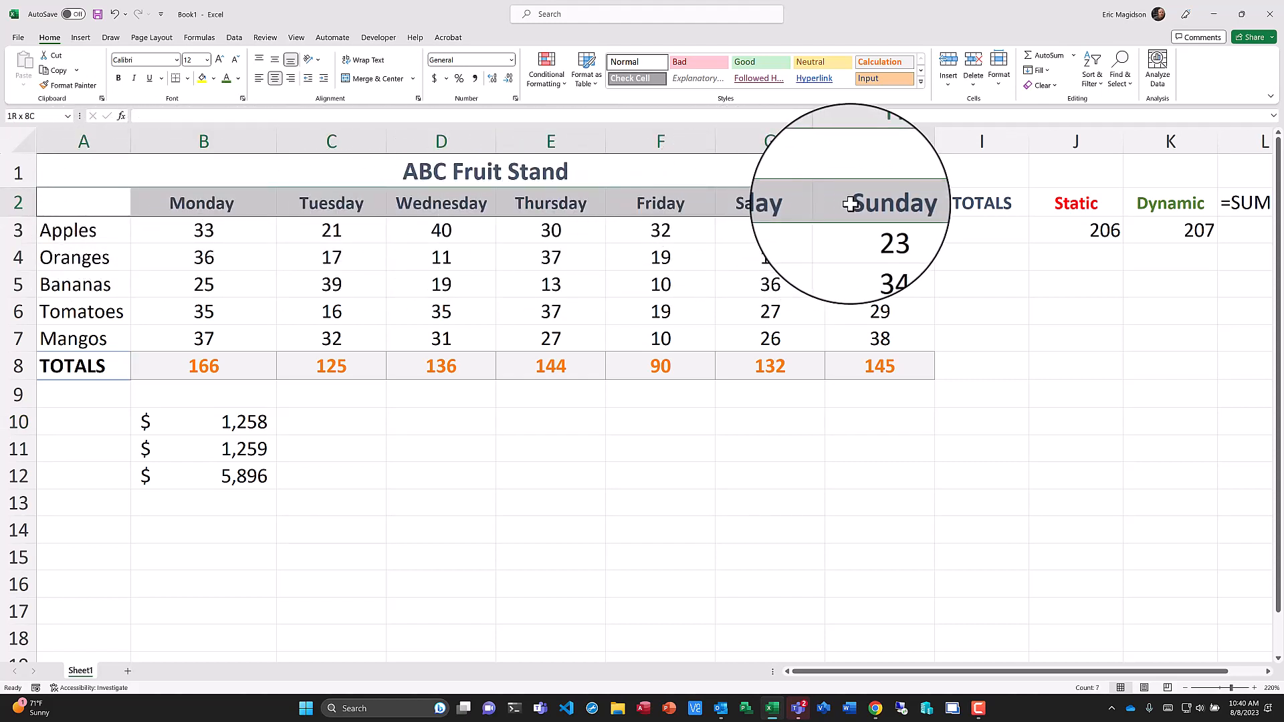
left_click_drag(850, 204, 852, 229)
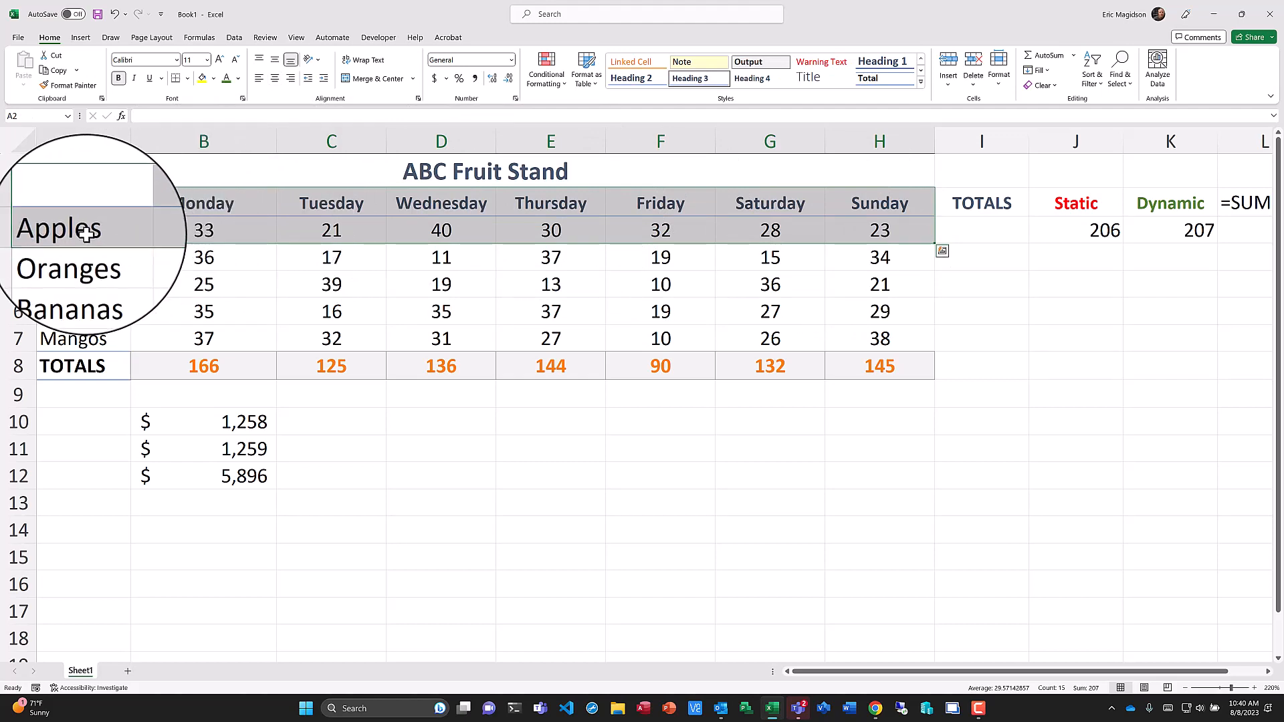
left_click(81, 40)
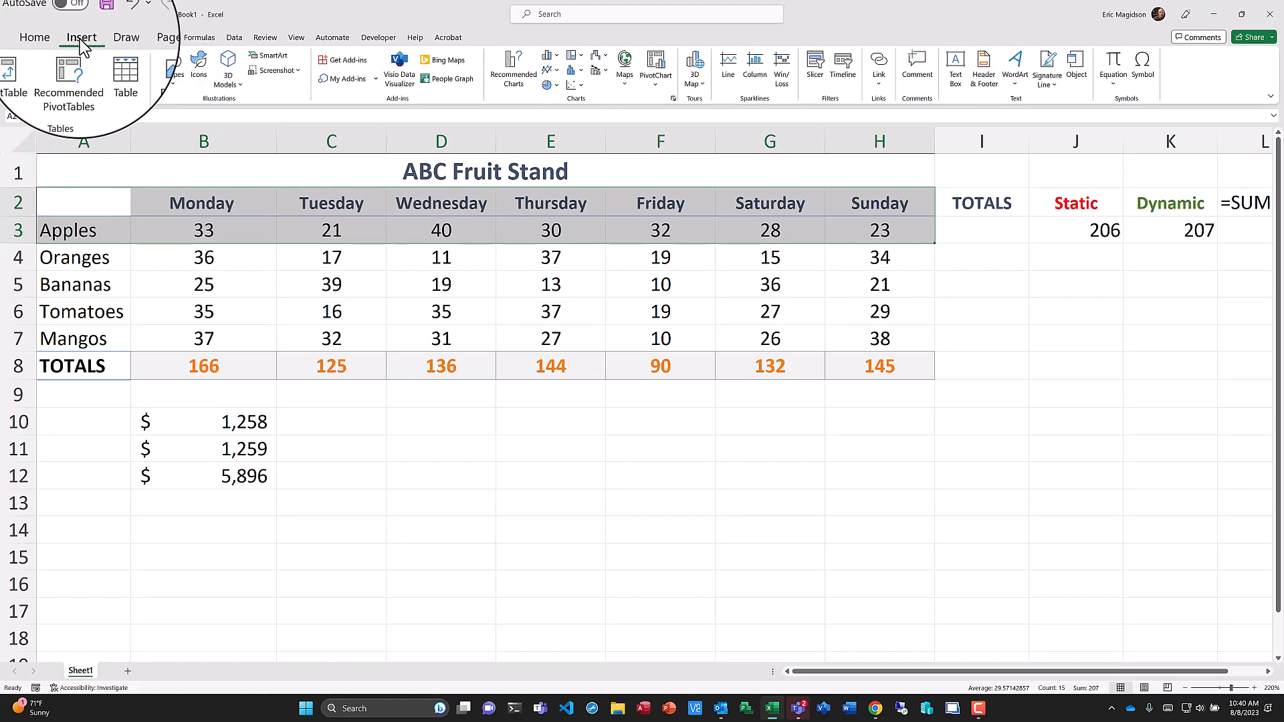
left_click(557, 86)
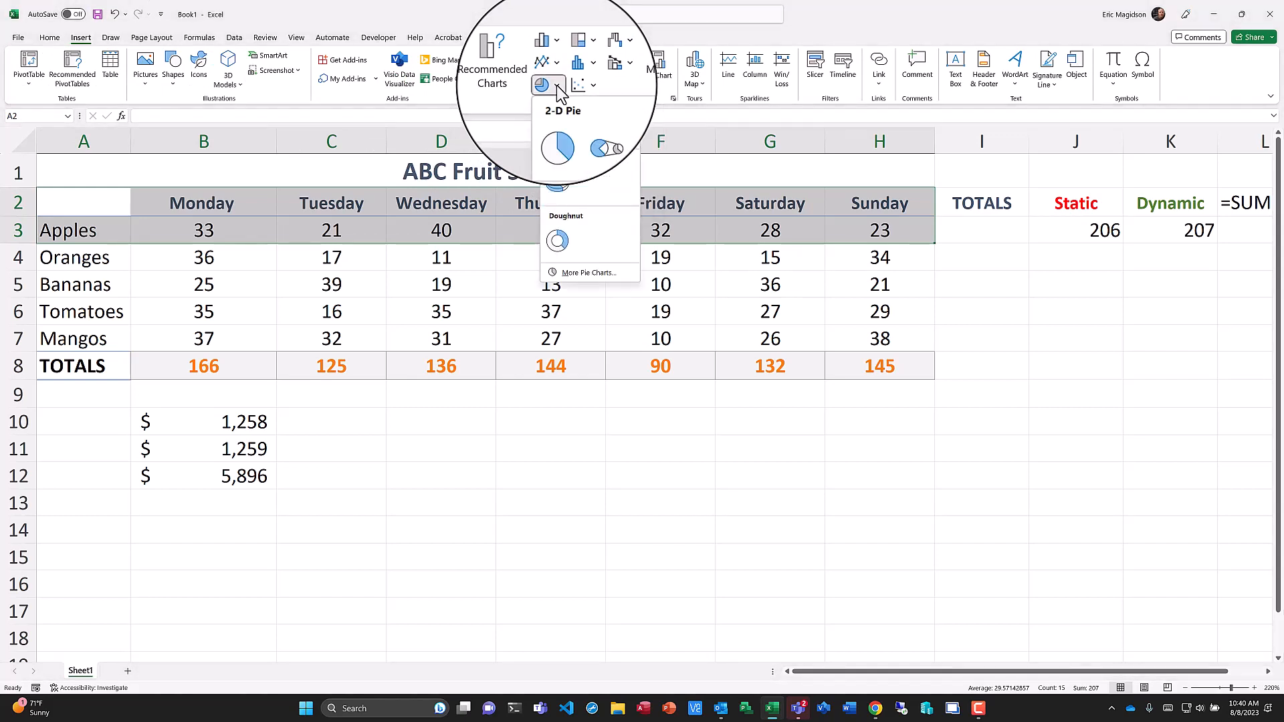
left_click(562, 188)
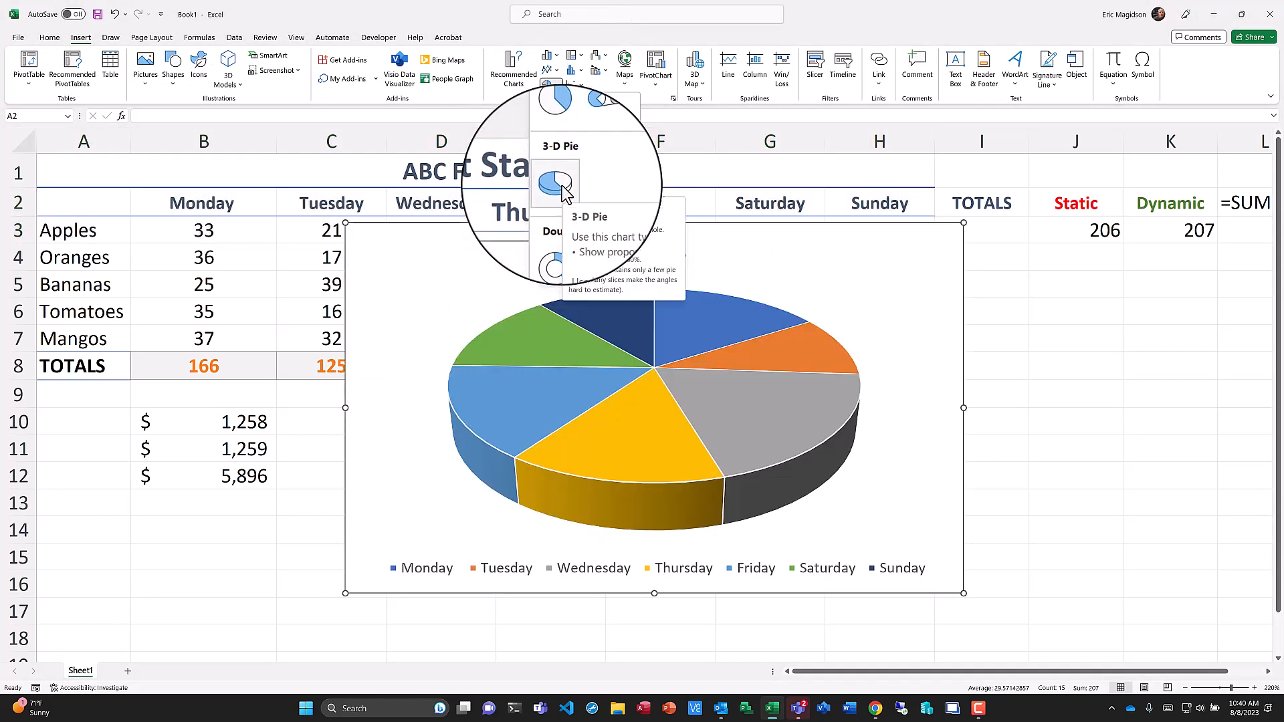
left_click(562, 188)
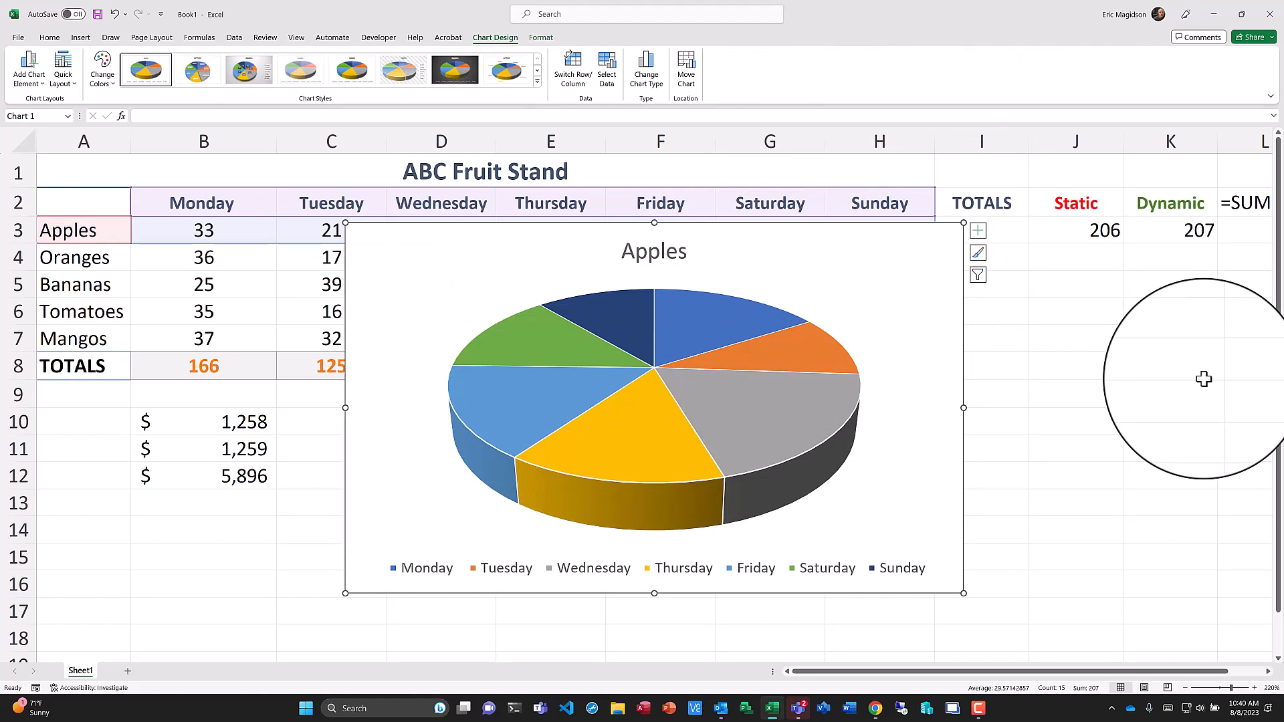
Add data labels to the Apples pie chart's slices.
right_click(785, 348)
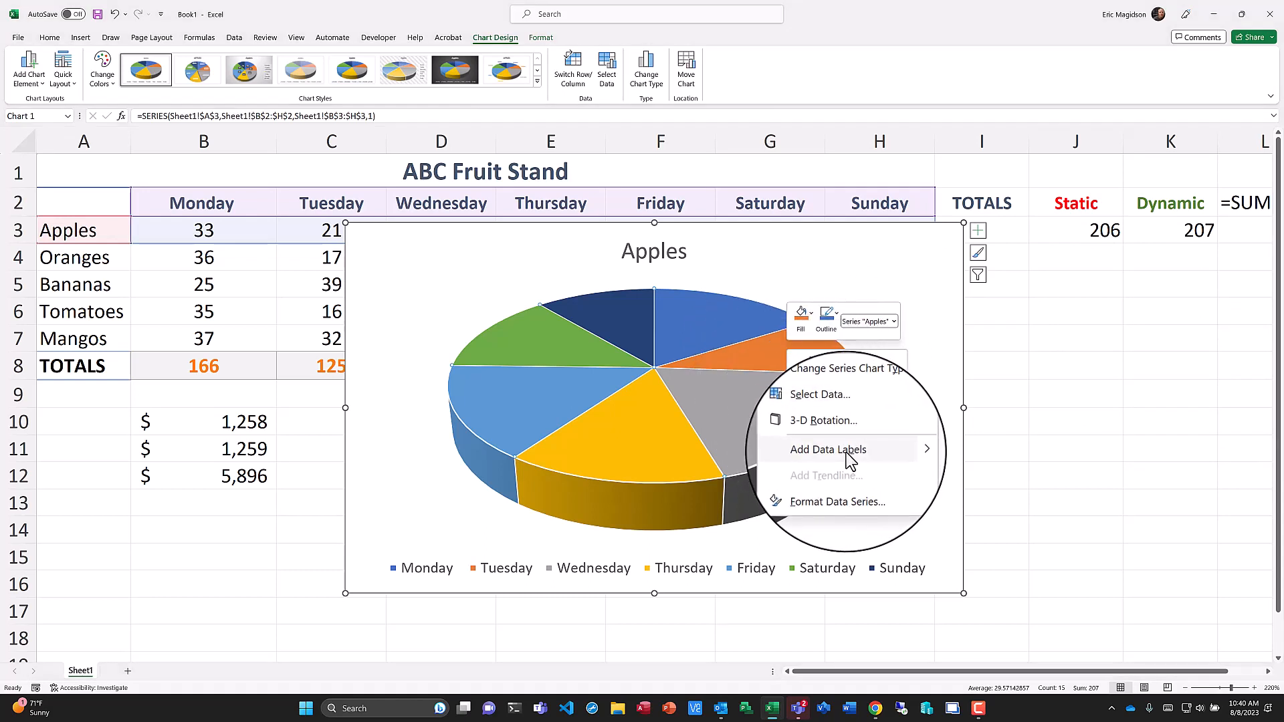
mouse_move(901, 450)
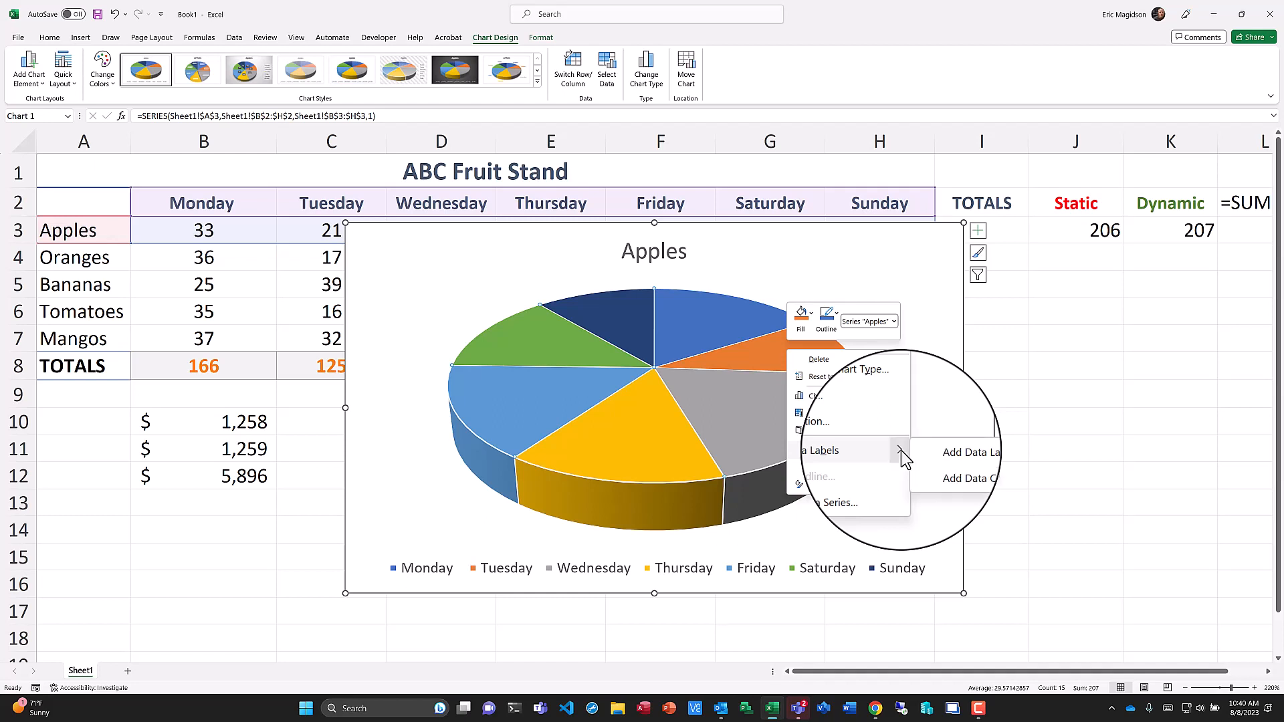
left_click(935, 452)
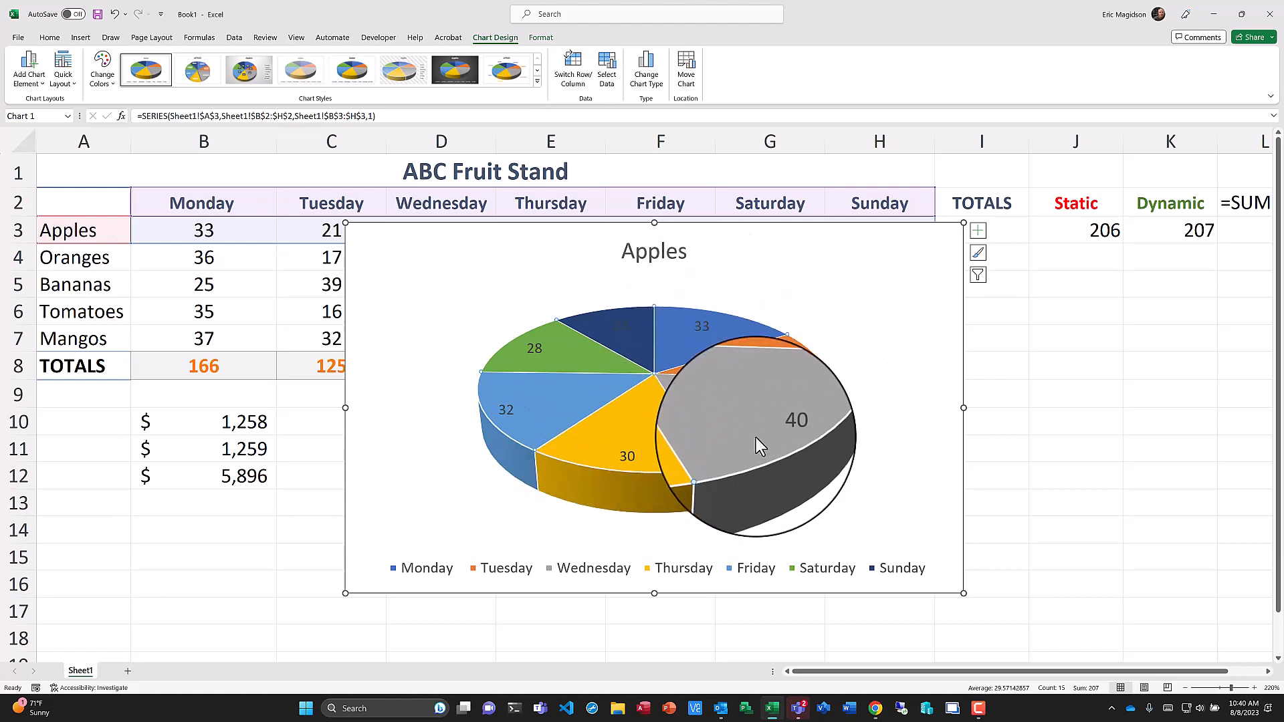
Set the font color of the pie chart's data labels to white.
left_click(615, 326)
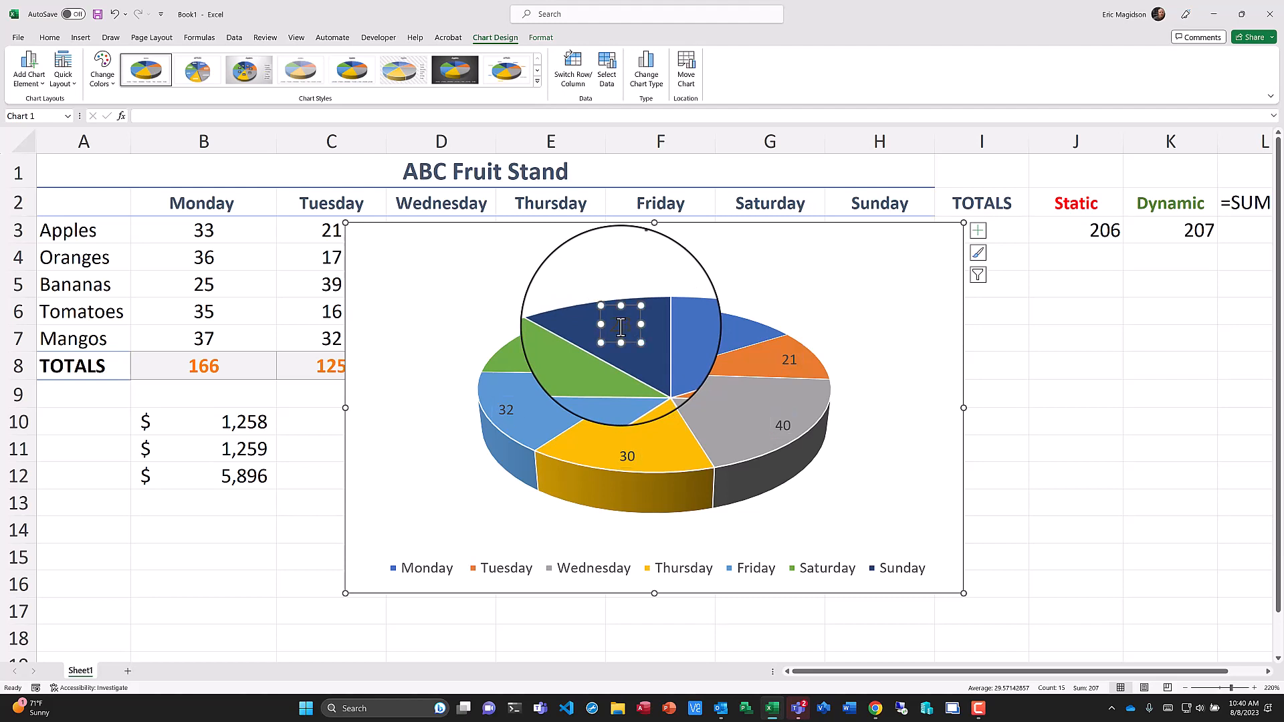
double_click(621, 327)
left_click_drag(627, 325, 613, 326)
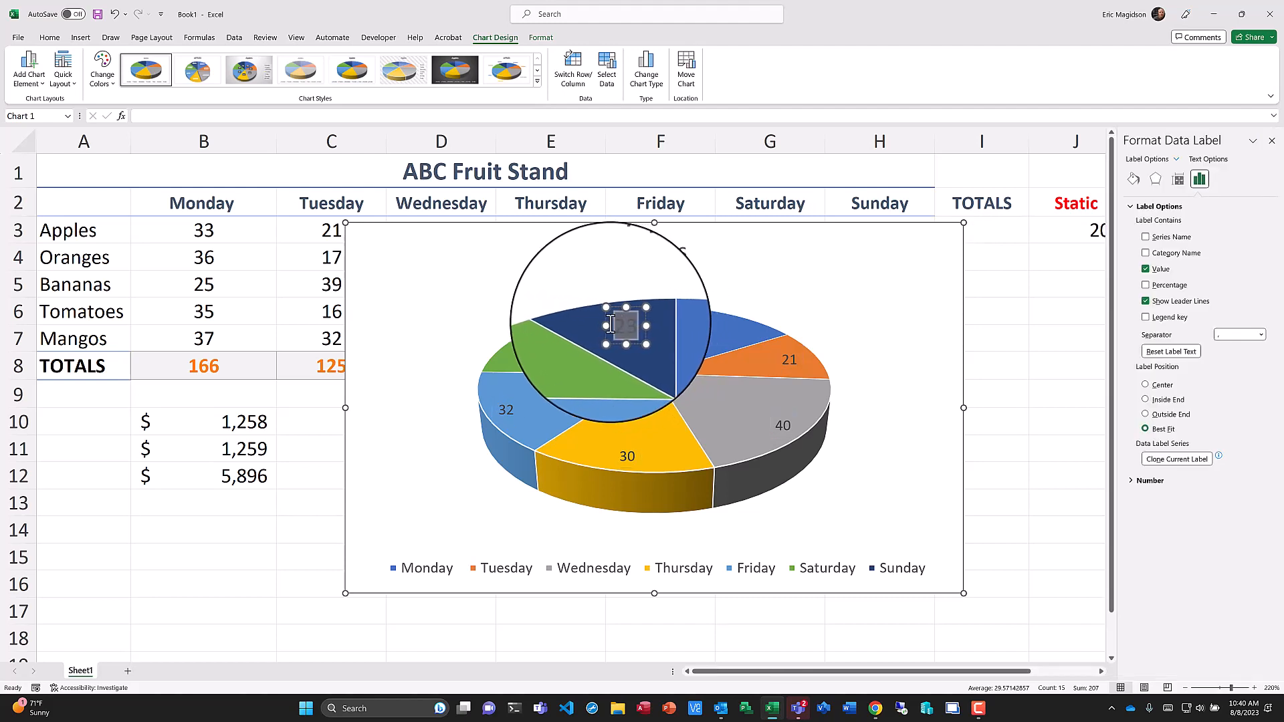
left_click(50, 40)
left_click(240, 80)
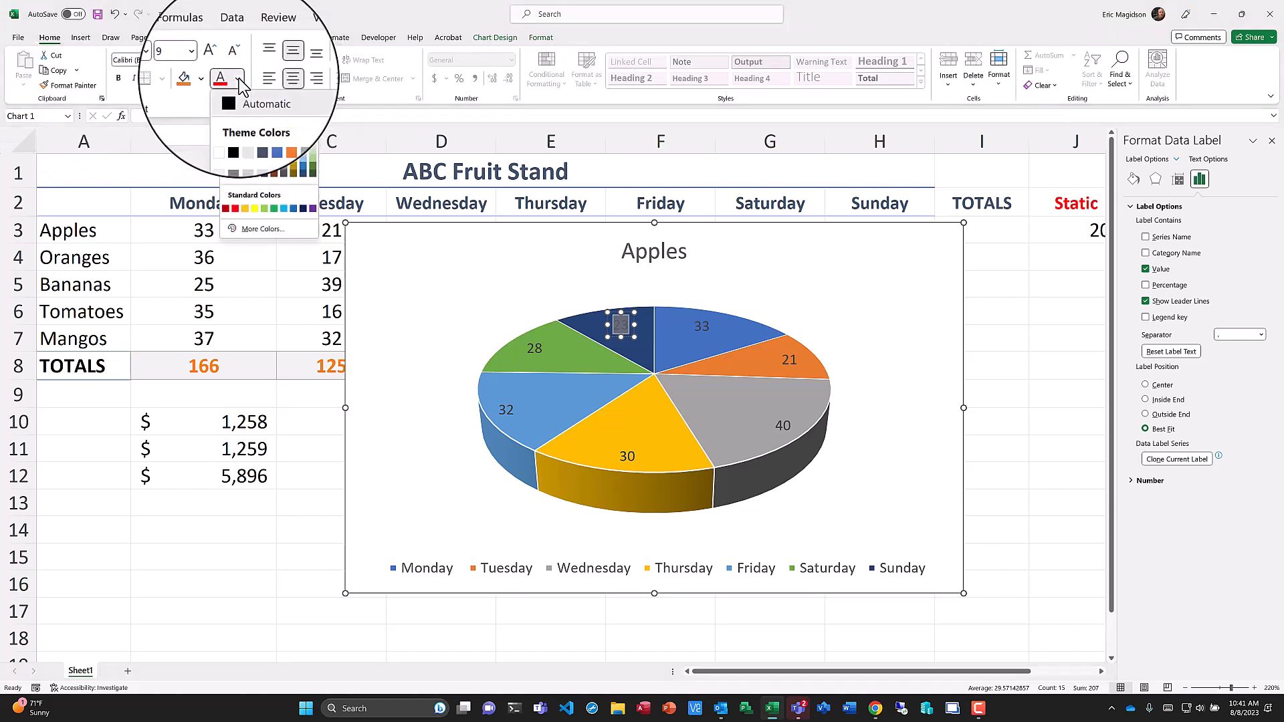
left_click(228, 127)
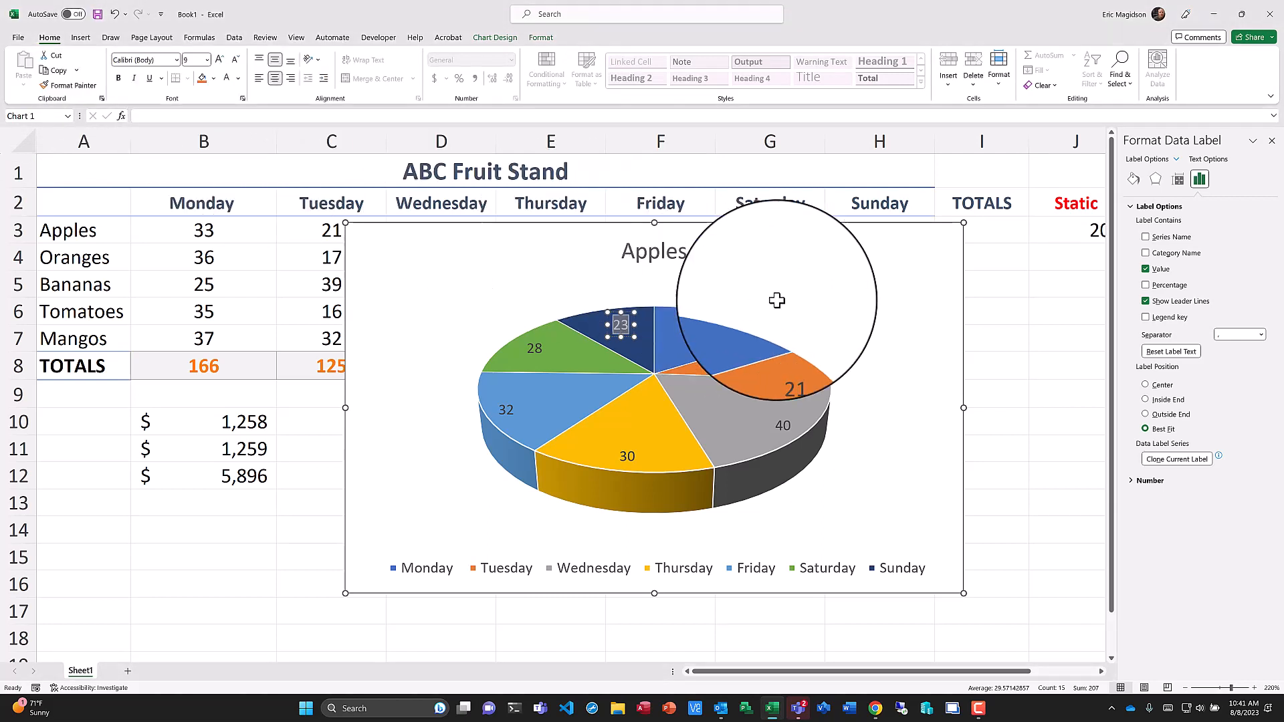
left_click(820, 304)
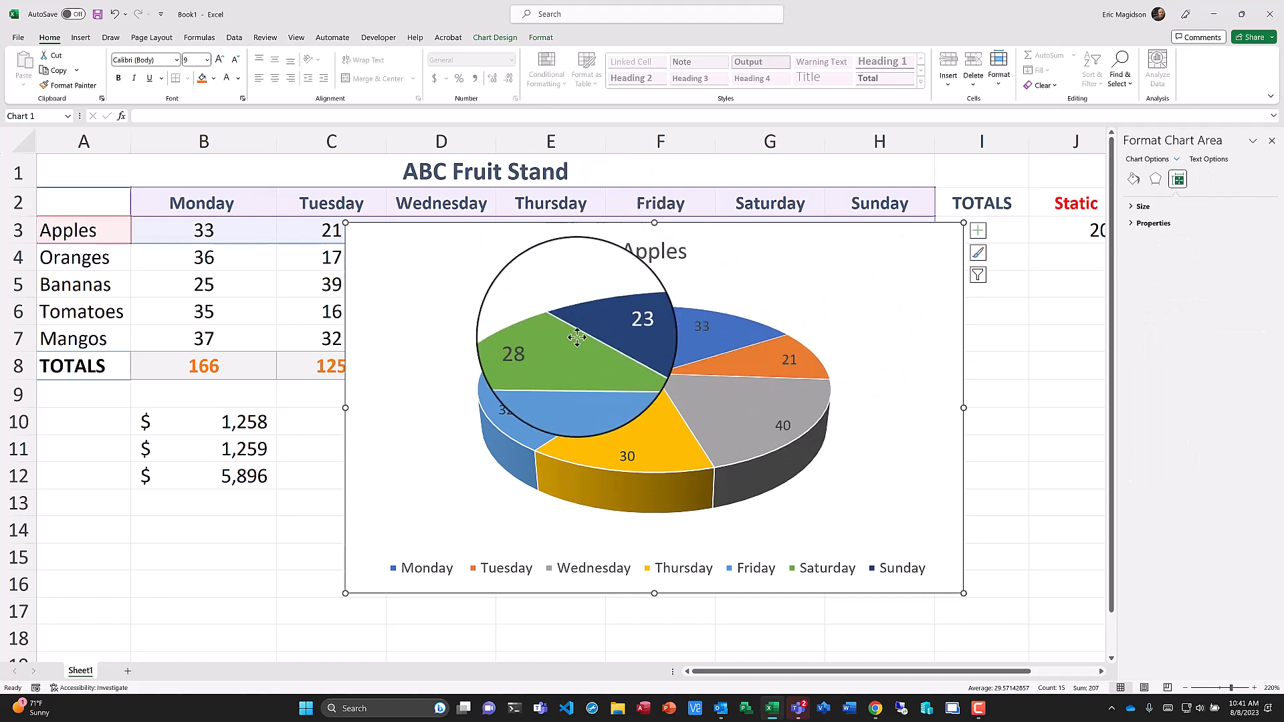
left_click(704, 328)
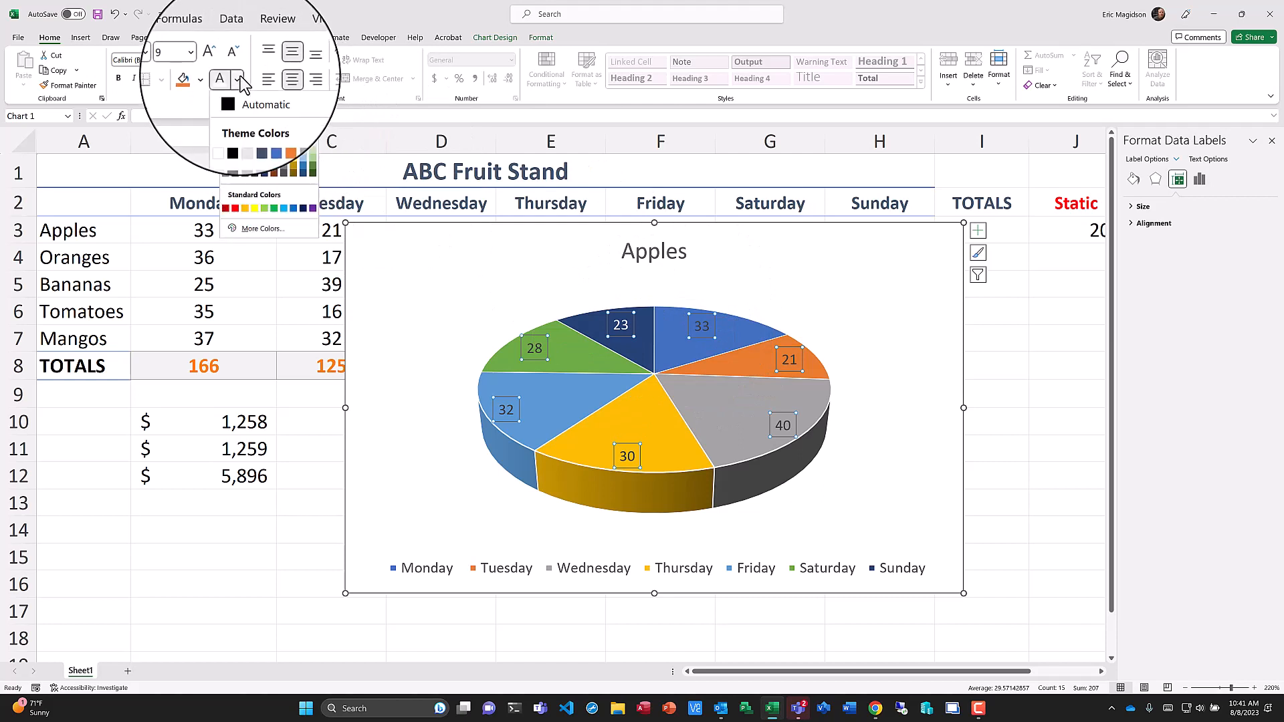
left_click(225, 128)
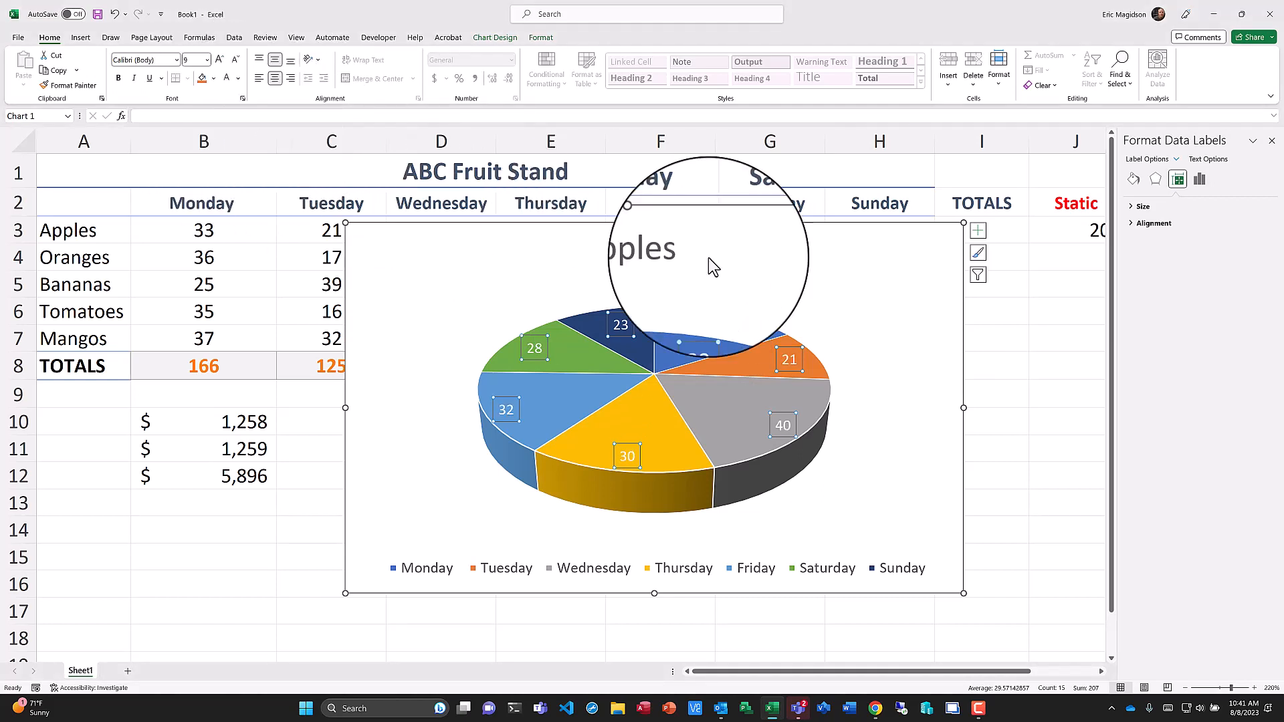
left_click(863, 287)
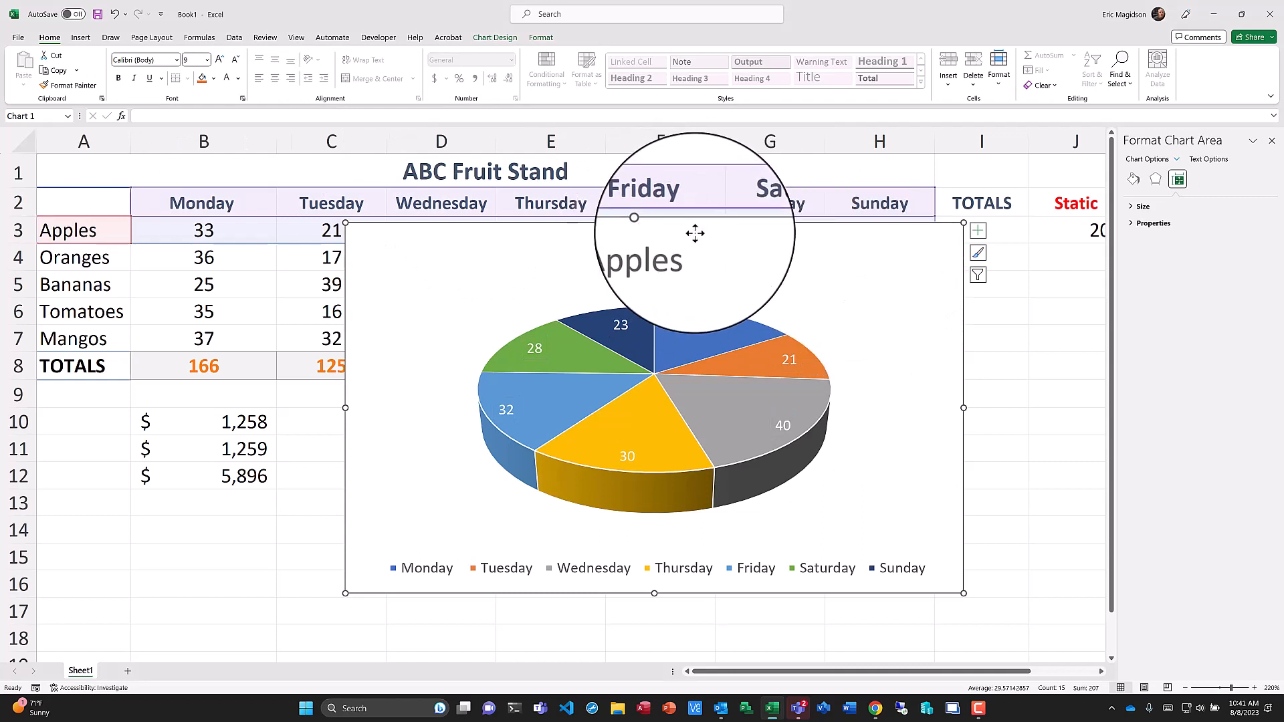
Move the Apples pie chart below the dollar figures, starting at row 13, and shrink it to about three columns wide.
left_click_drag(693, 235, 394, 411)
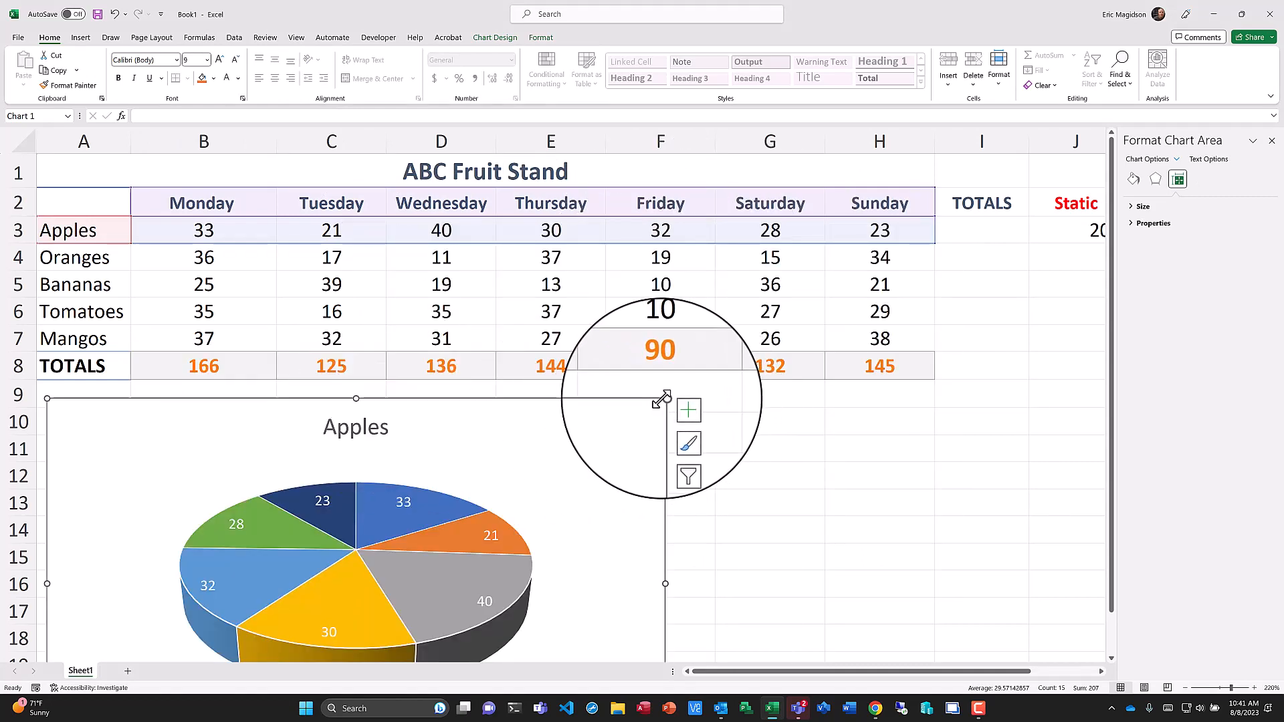
left_click_drag(664, 399, 432, 528)
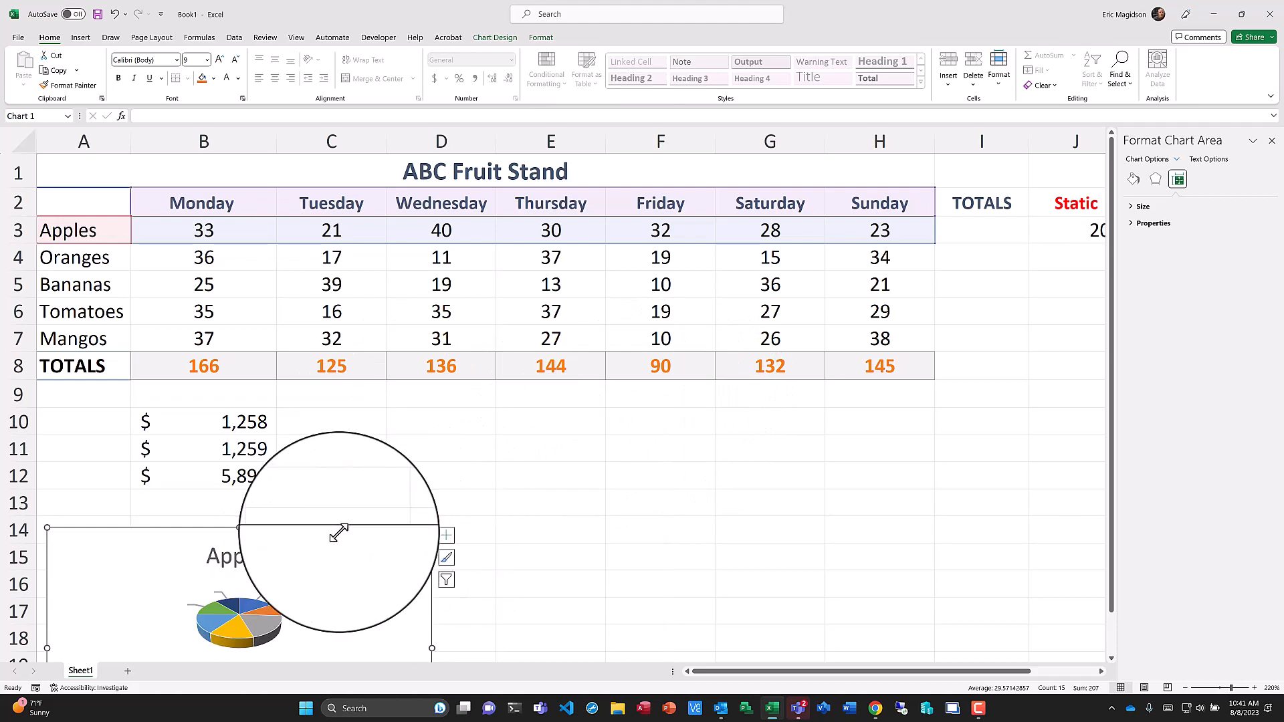
left_click_drag(192, 543, 185, 504)
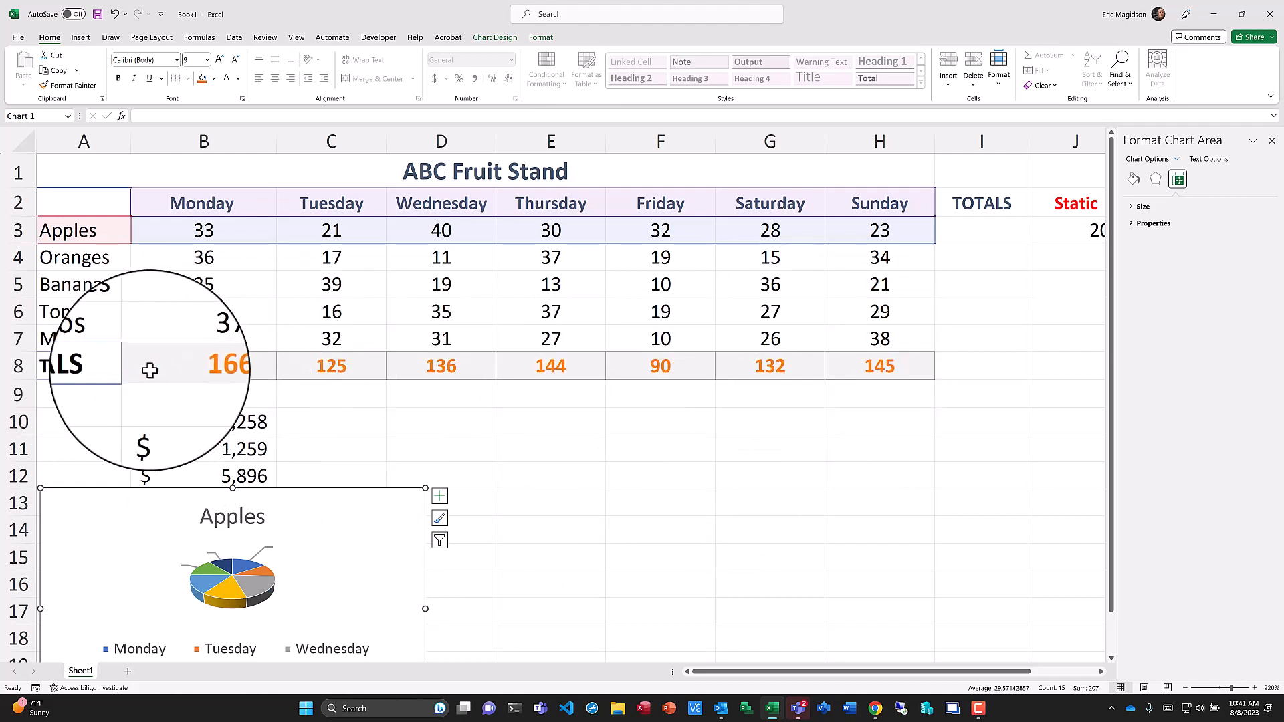
left_click(98, 365)
left_click_drag(99, 365, 873, 365)
left_click_drag(120, 203, 869, 335)
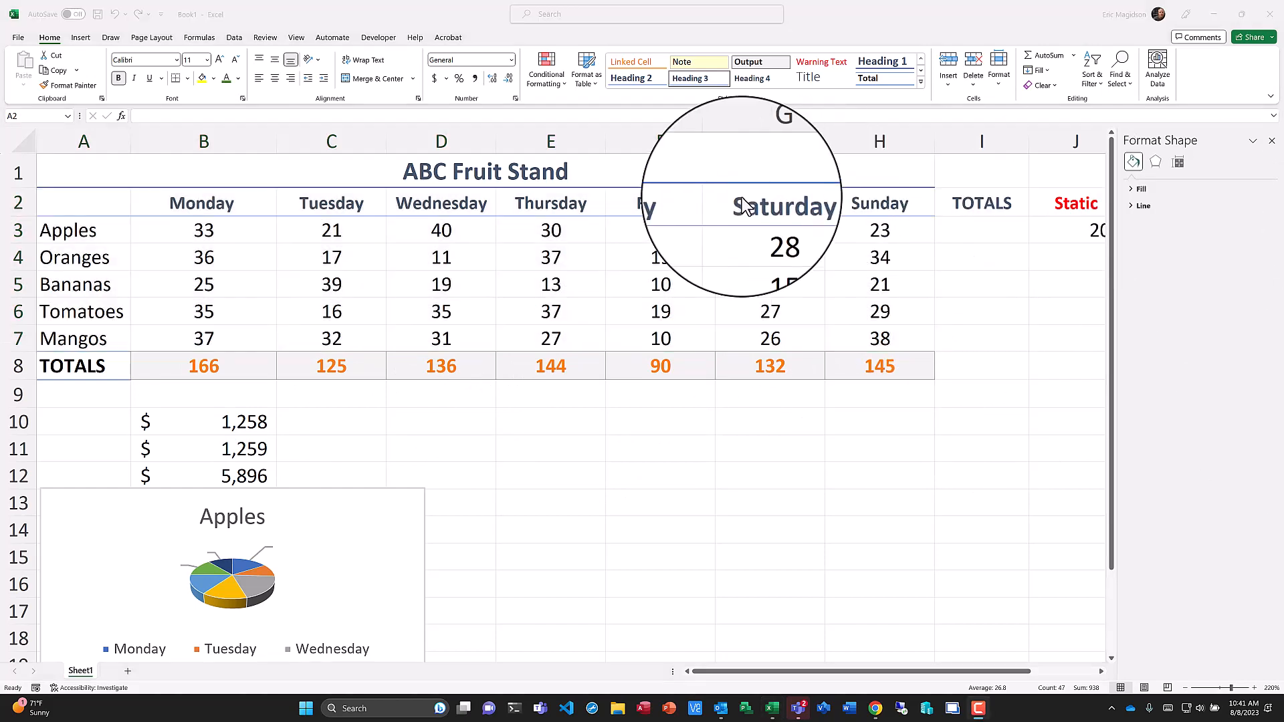
left_click(209, 232)
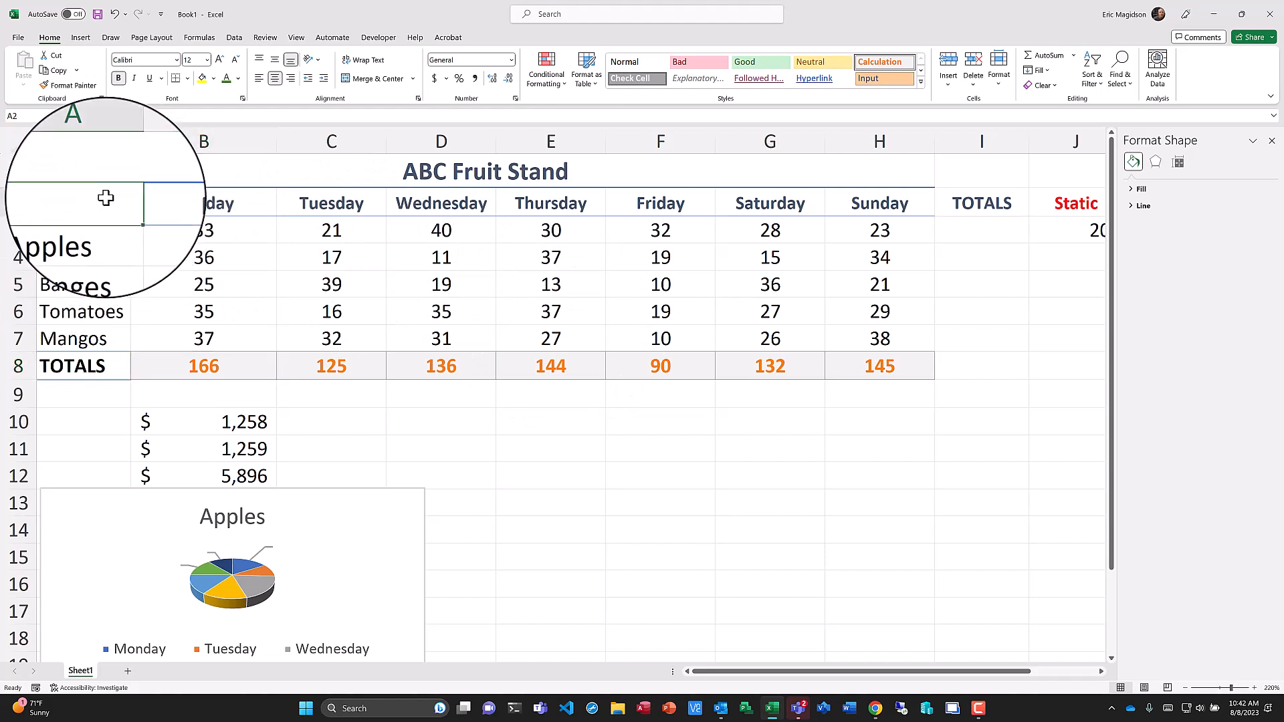
Insert a 3-D pie chart of Monday's sales for all fruits from A2:B7.
left_click_drag(106, 198, 208, 341)
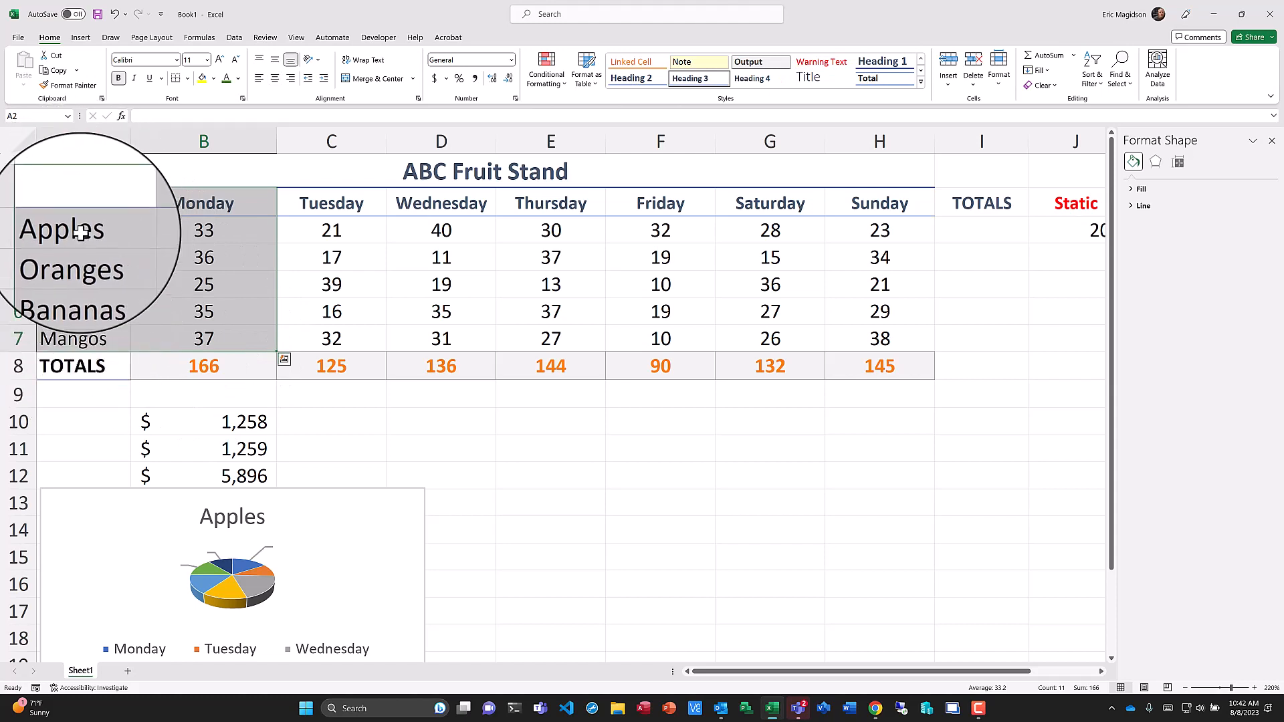
left_click(79, 204)
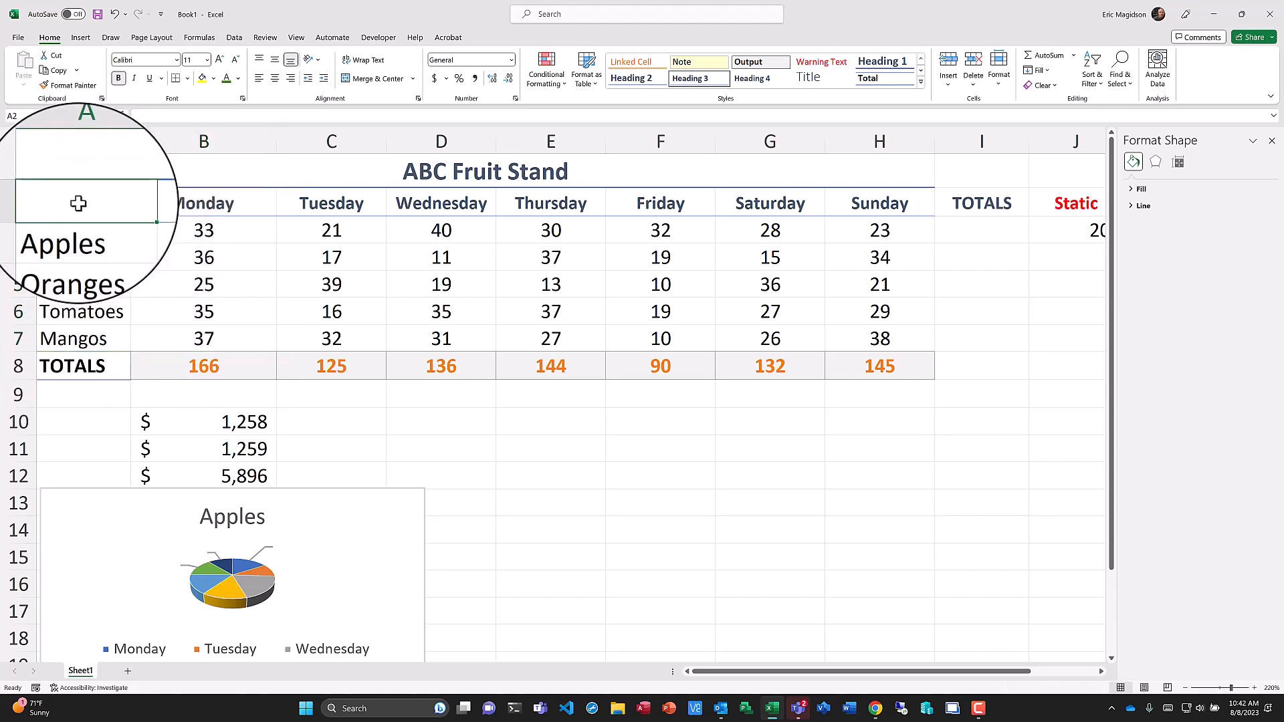
left_click_drag(78, 203, 210, 339)
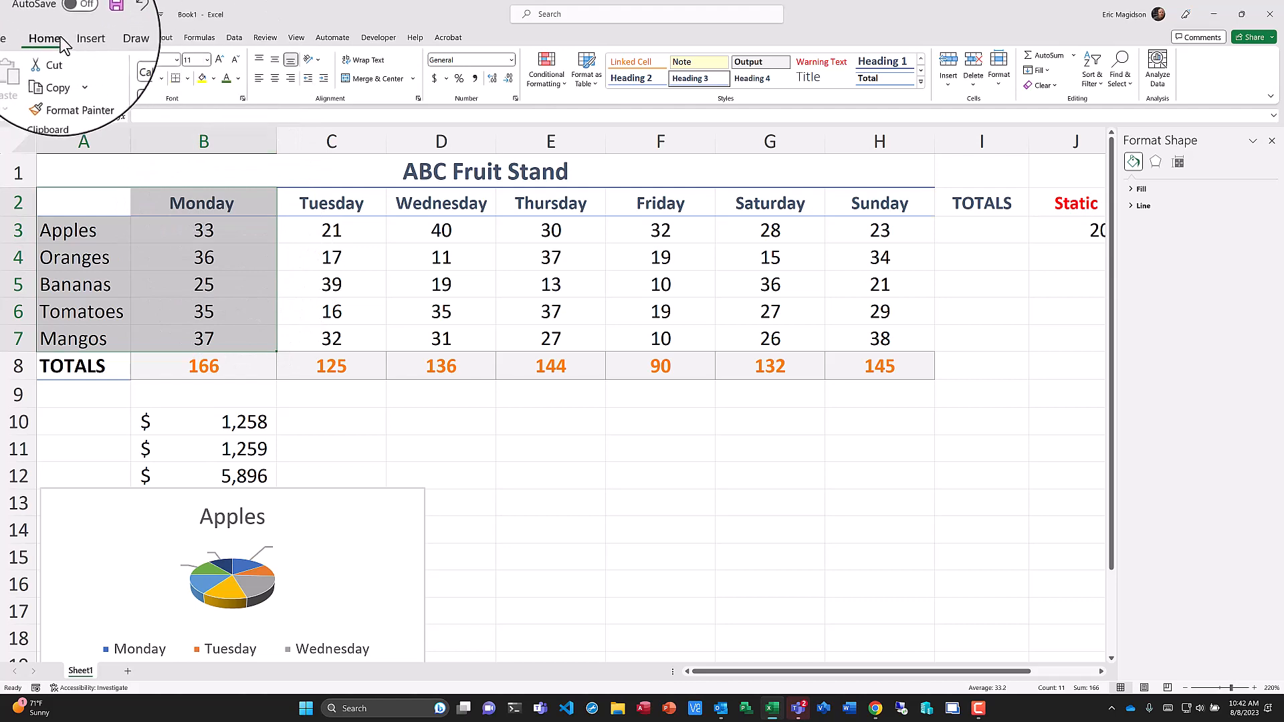
left_click(83, 38)
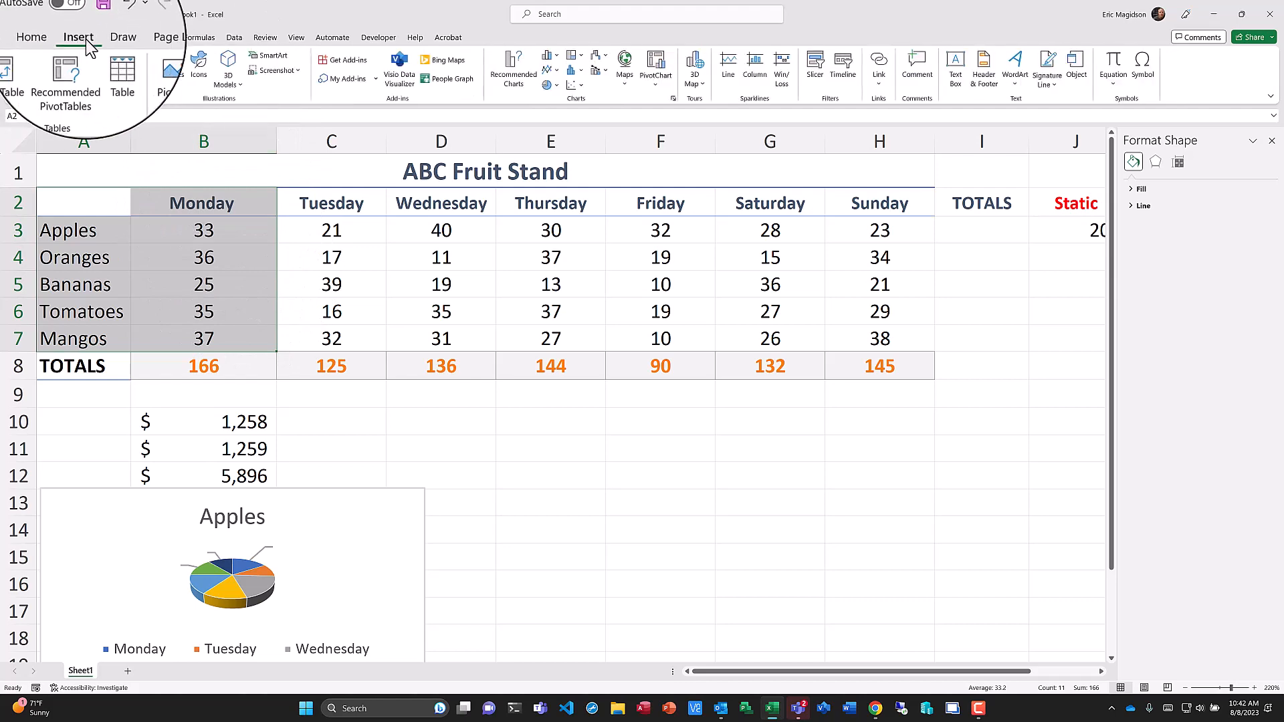
left_click(558, 87)
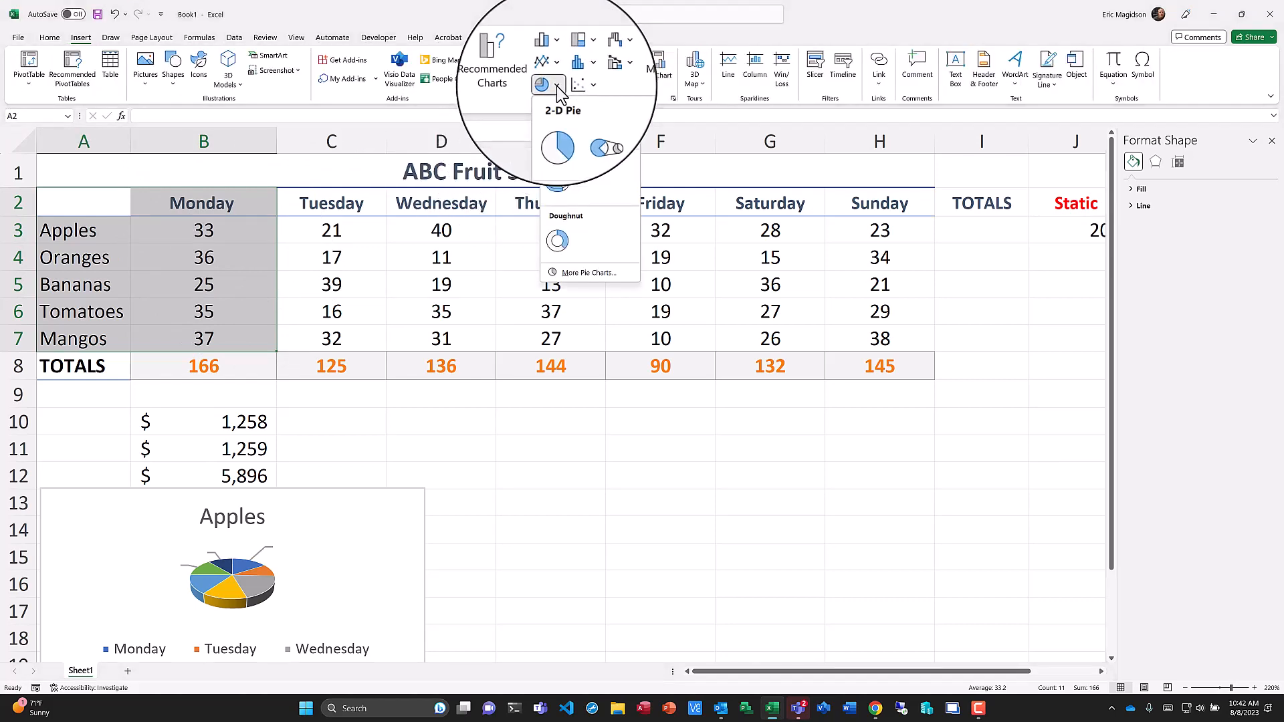
left_click(556, 189)
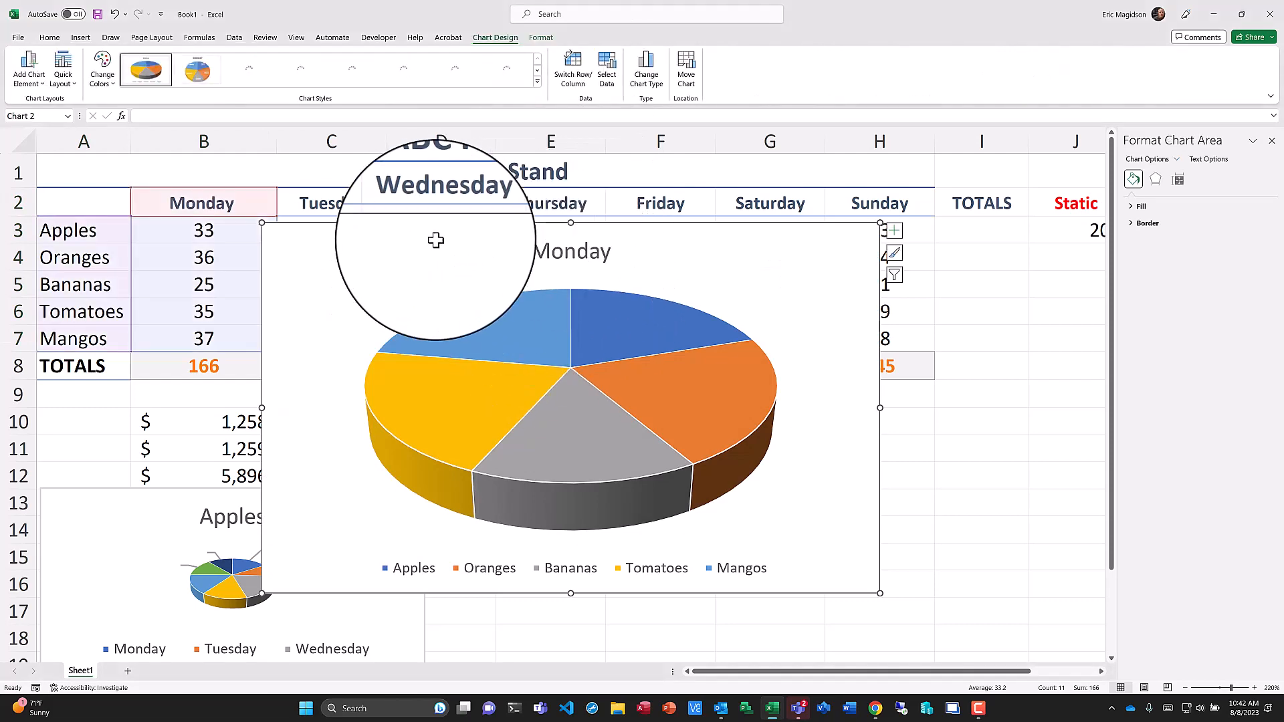
Retitle the Monday pie chart as "Monday Sales of Top 5 Fruits".
left_click_drag(436, 241, 713, 271)
left_click_drag(610, 272, 560, 273)
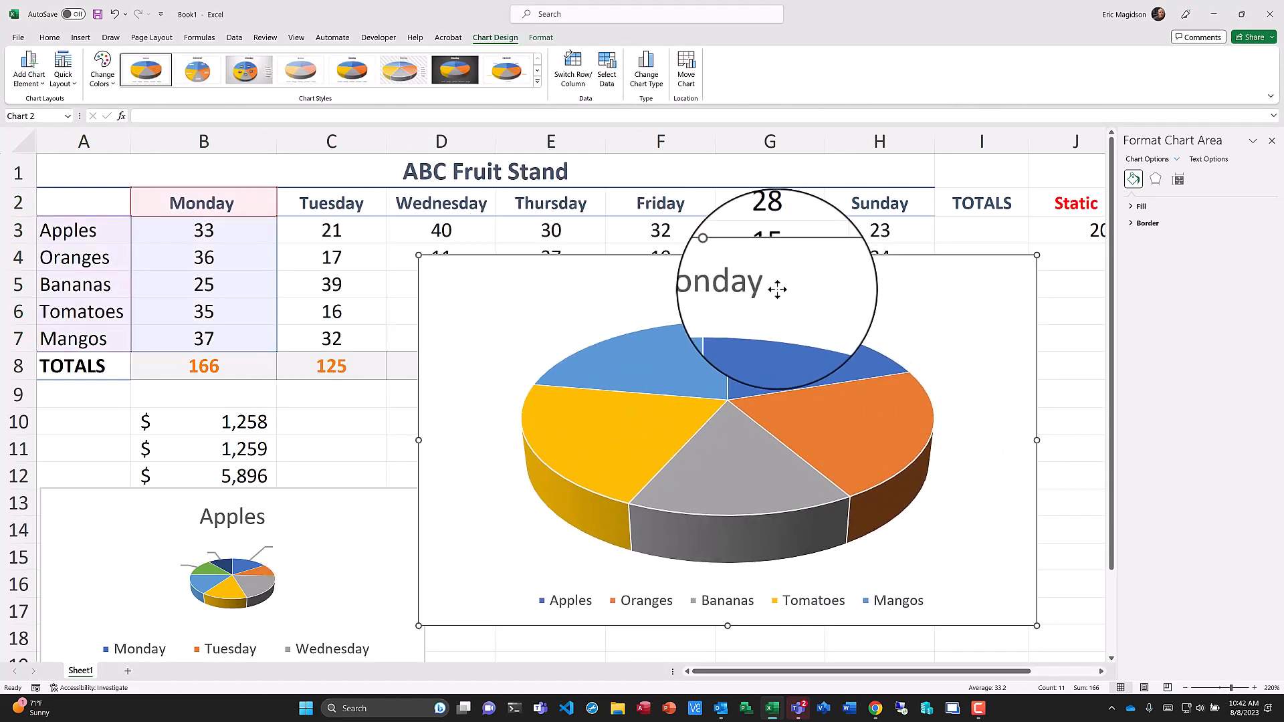
left_click(765, 286)
left_click(765, 286)
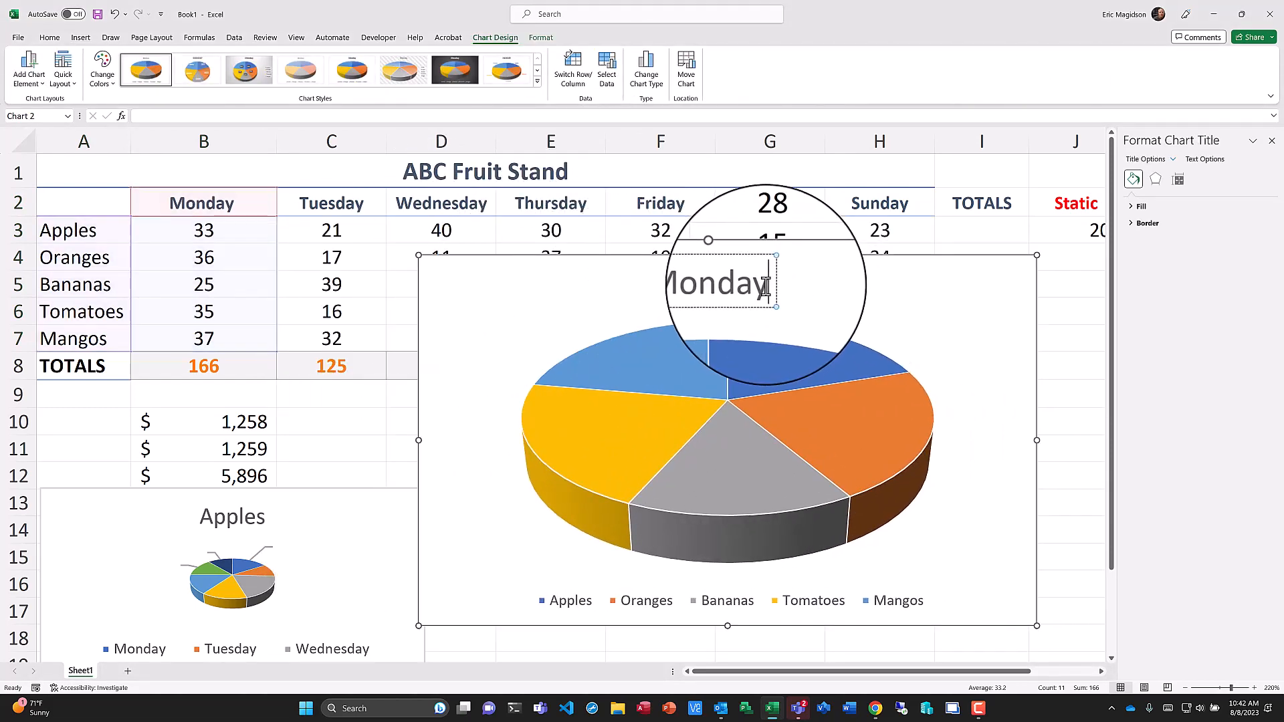
type("Sales")
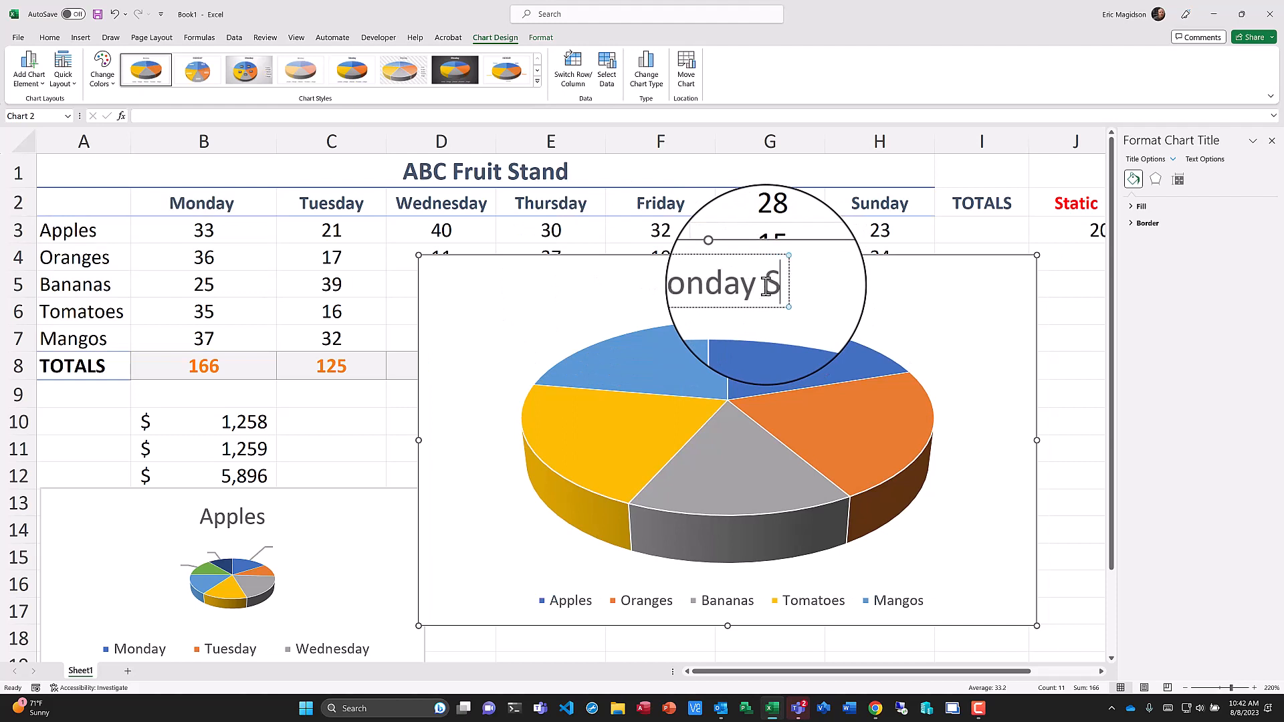
key("BackSpace")
key("BackSpace")
key("BackSpace")
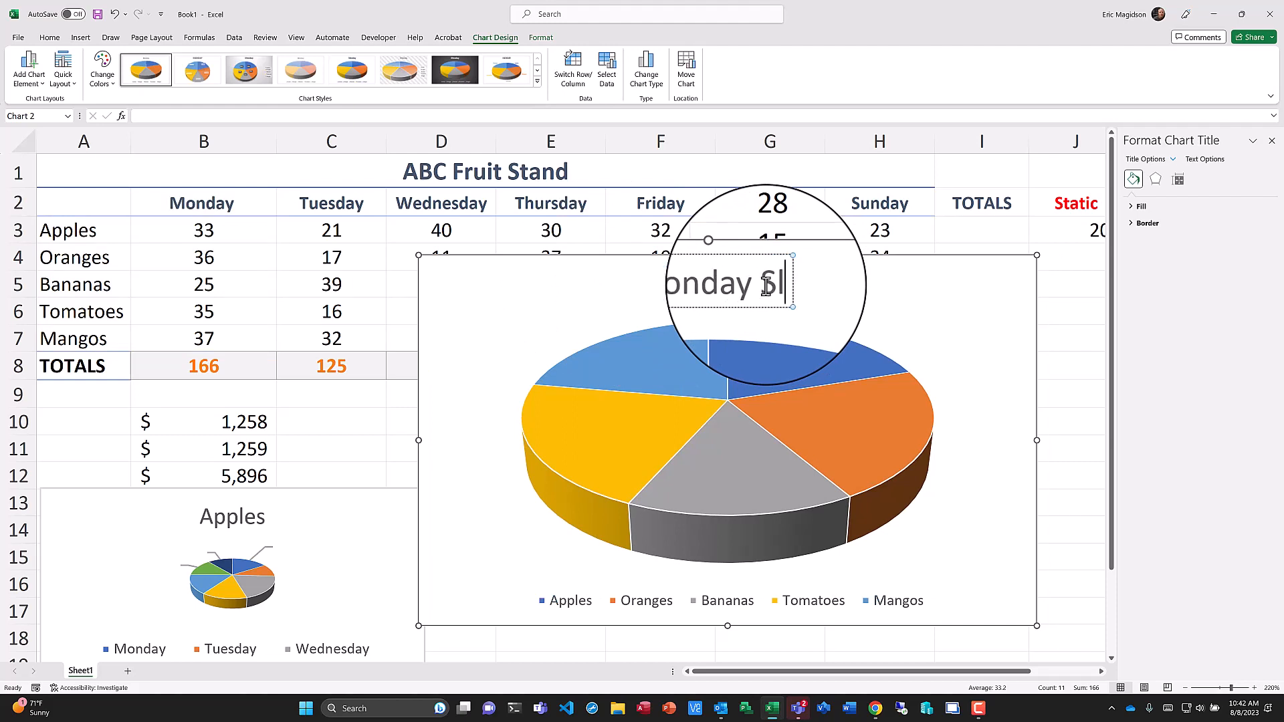
type("ales of")
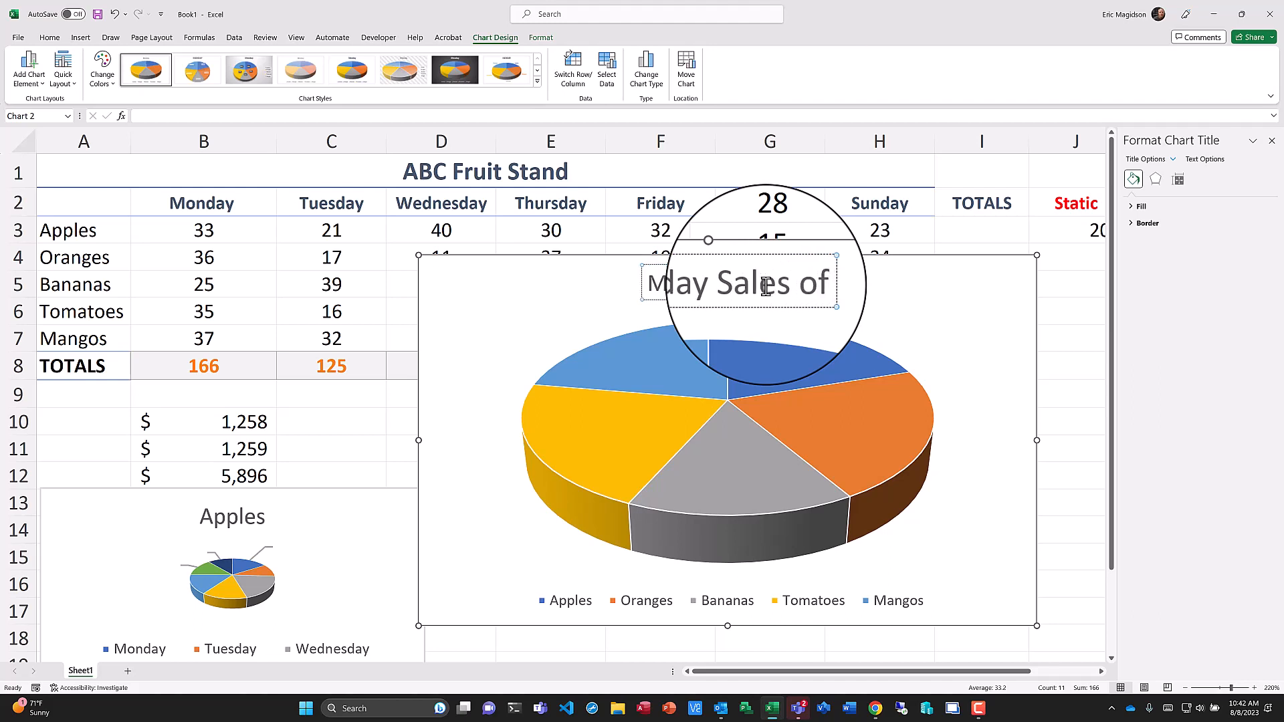
type(" Top 5 F")
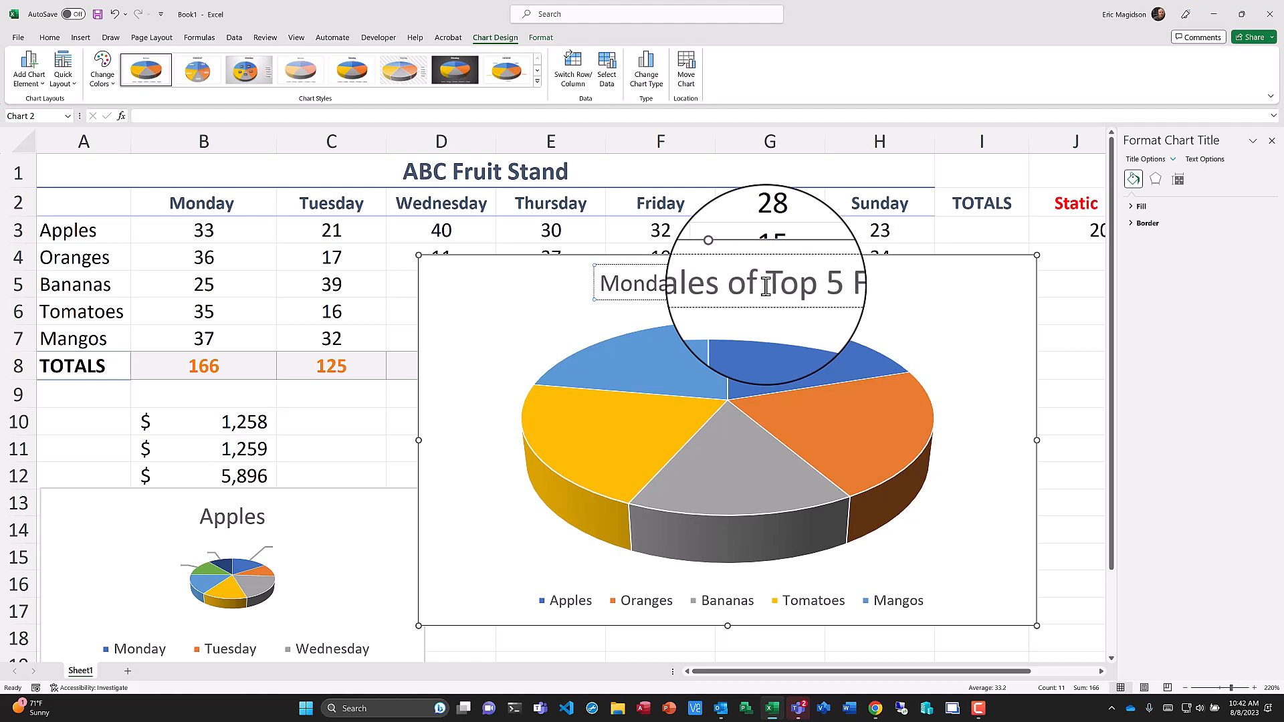
type("r")
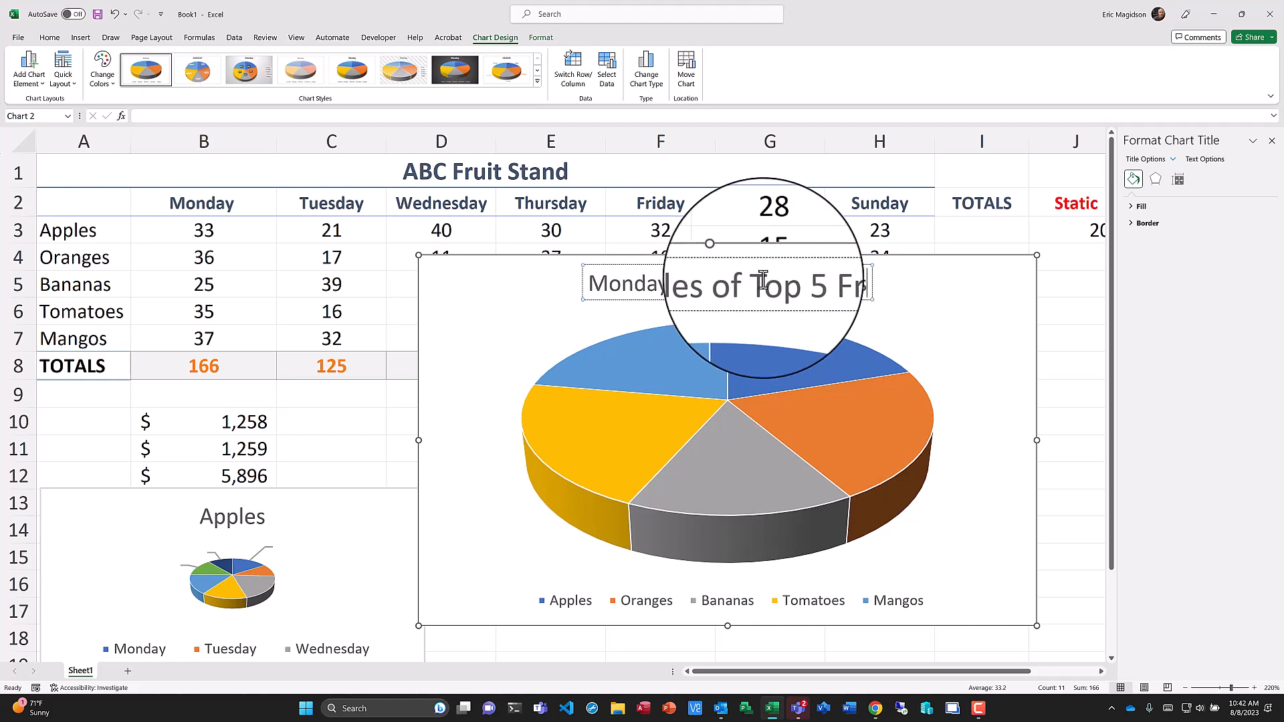
type("uits")
left_click(920, 281)
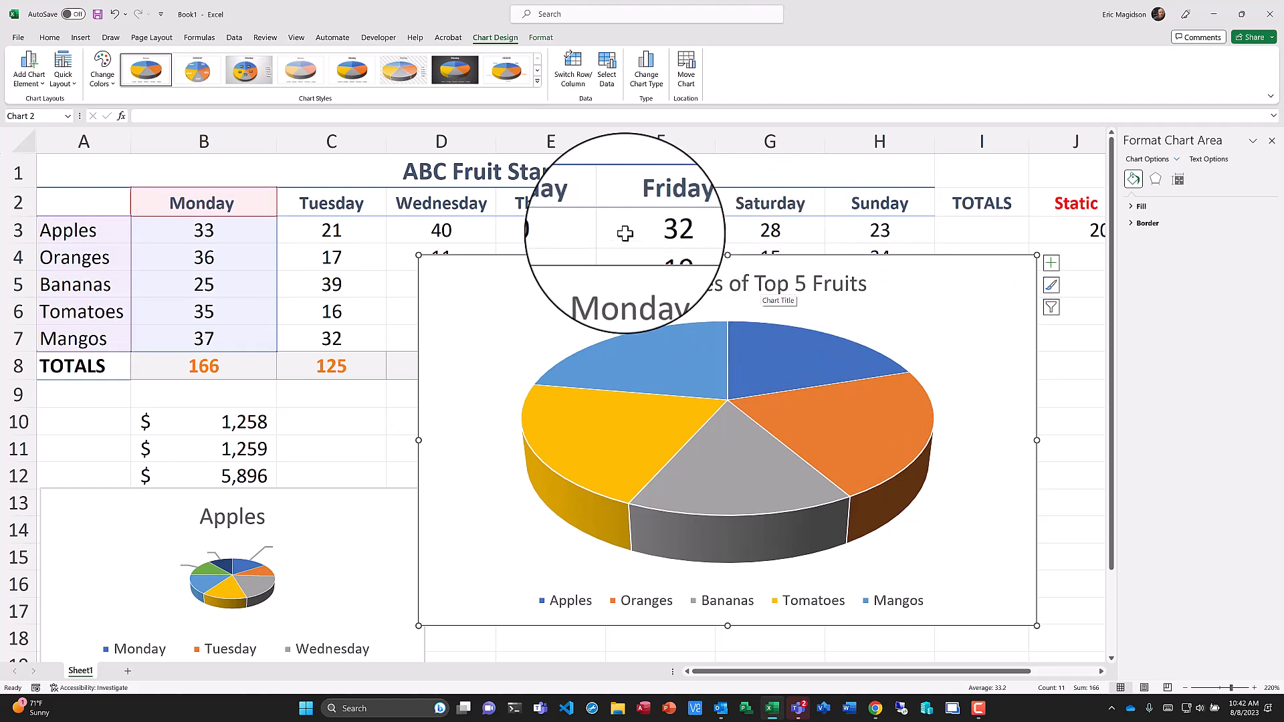
Place the Monday chart beside the Apples chart starting at row 13, shrinking it to about four columns wide.
left_click_drag(648, 260, 648, 263)
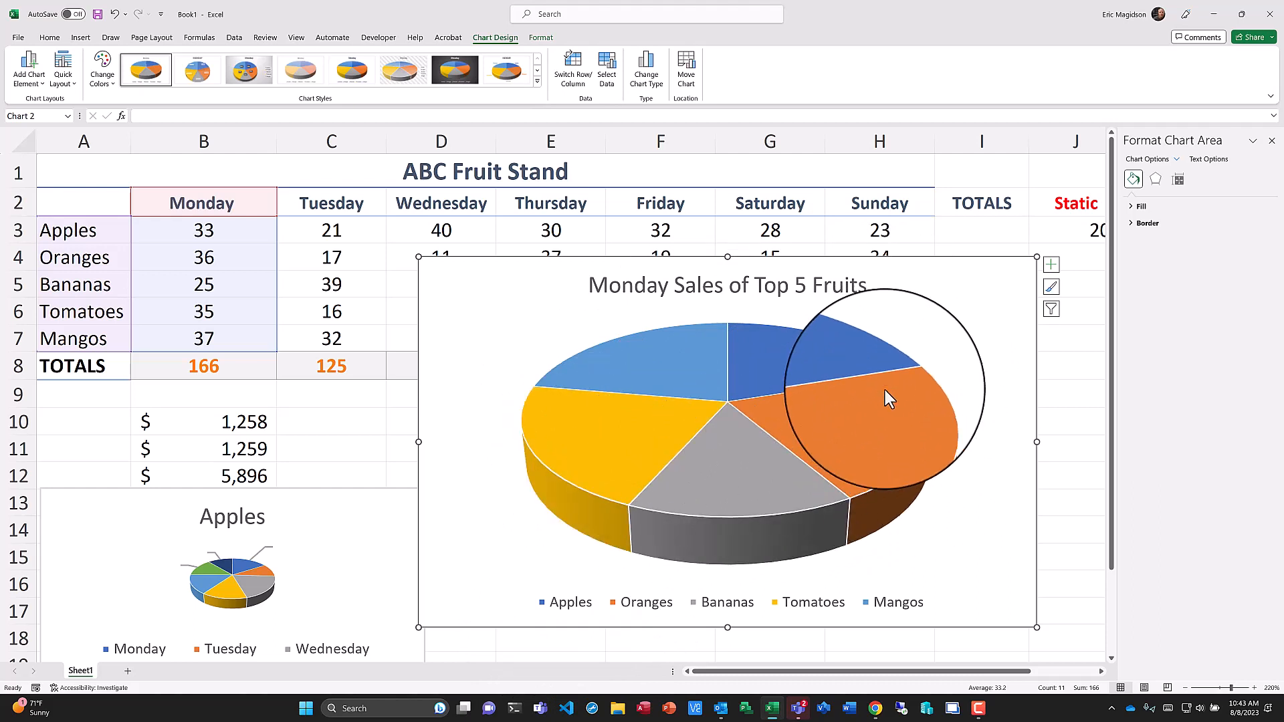
left_click(597, 452)
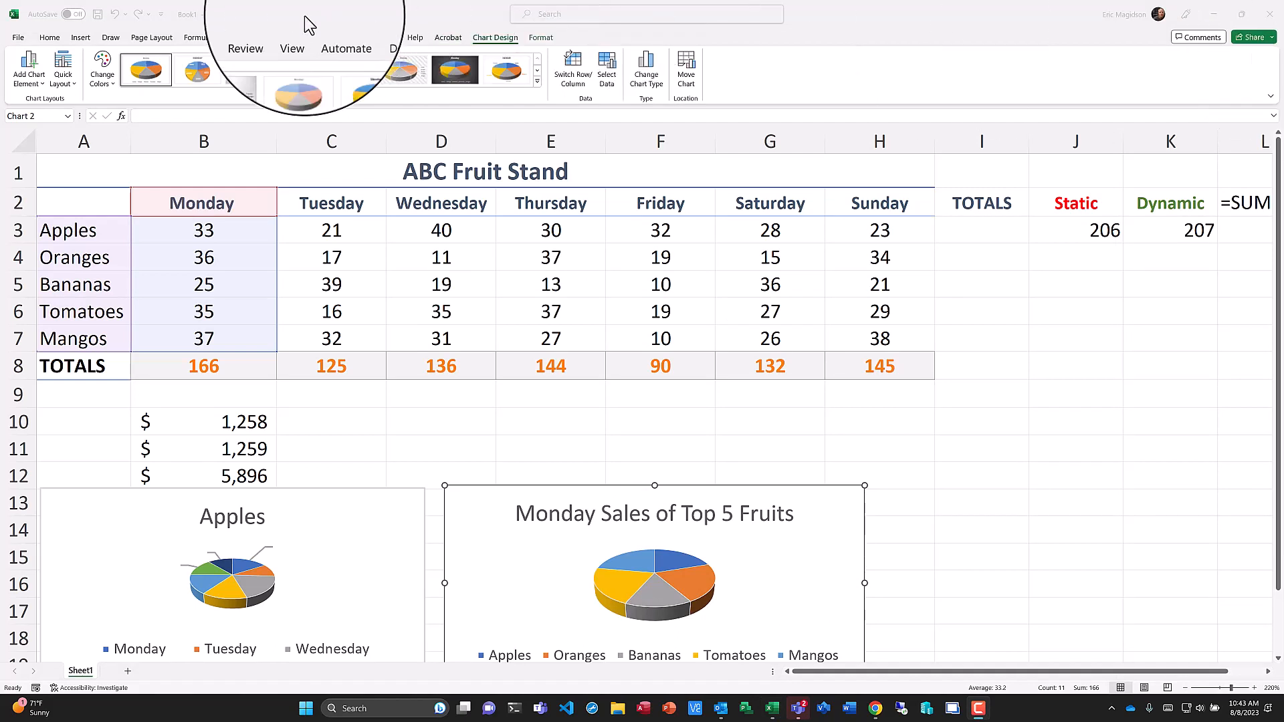
left_click(50, 38)
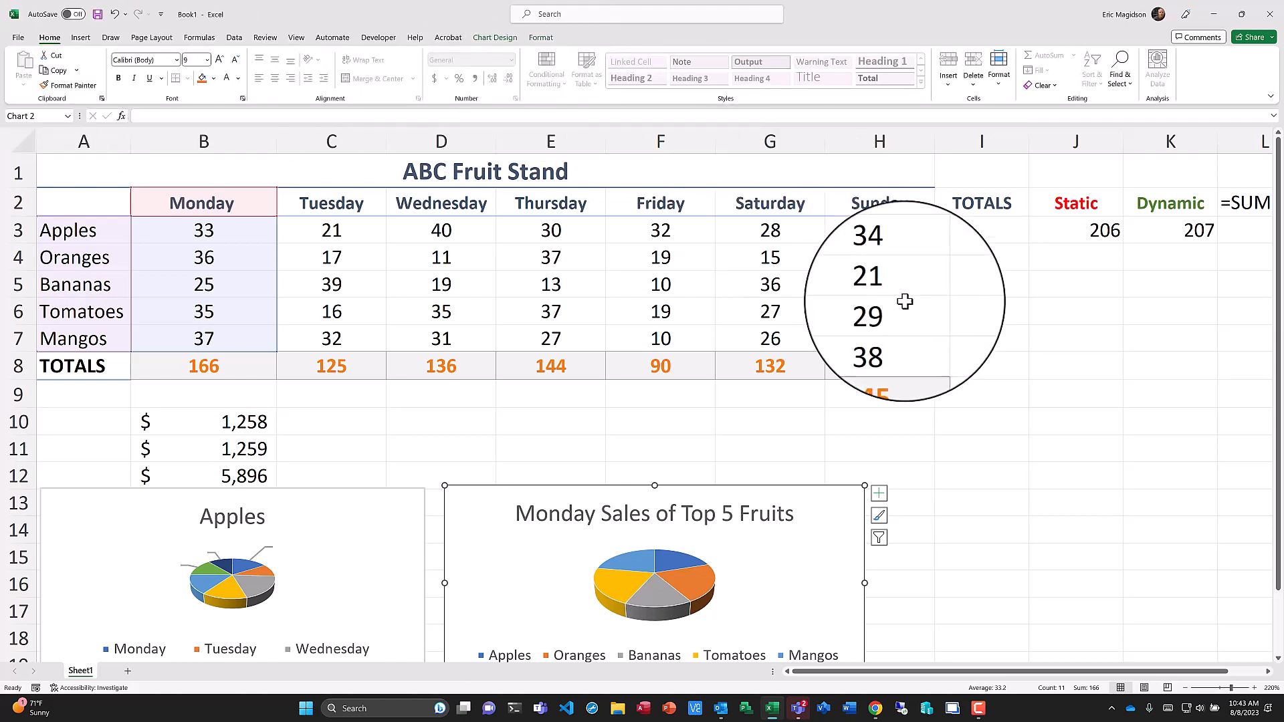
left_click(1053, 335)
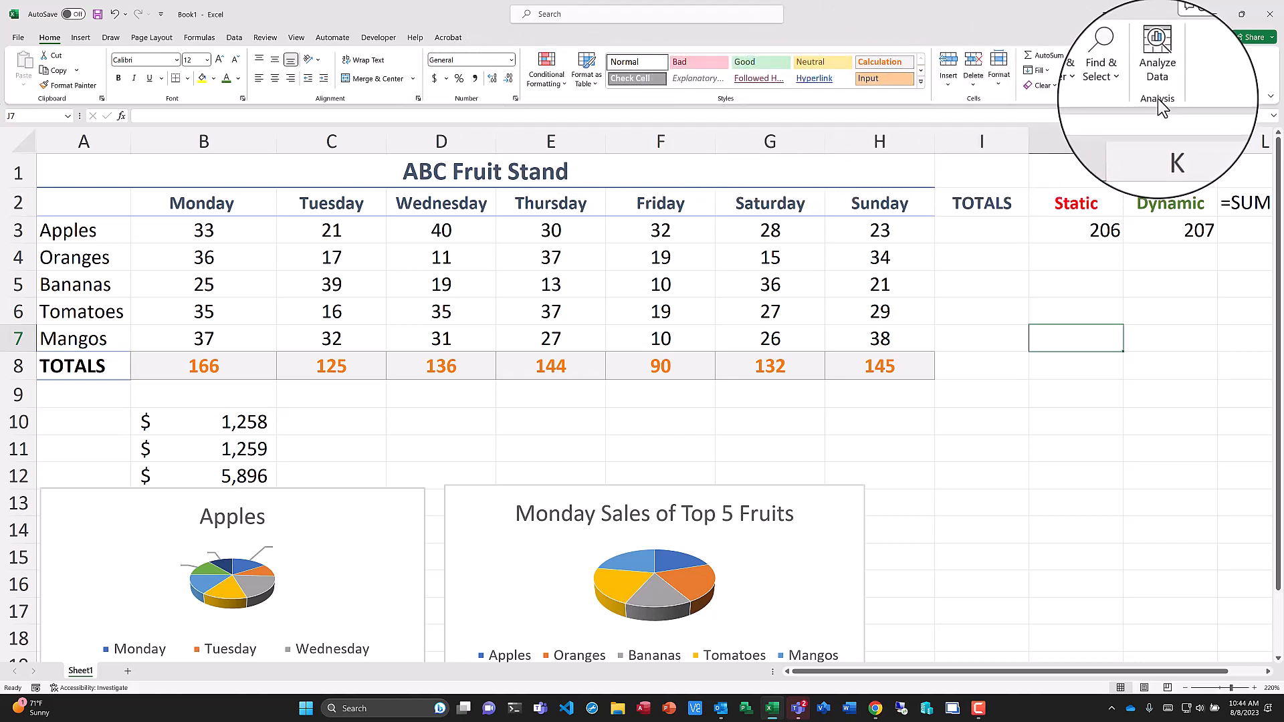
left_click(84, 142)
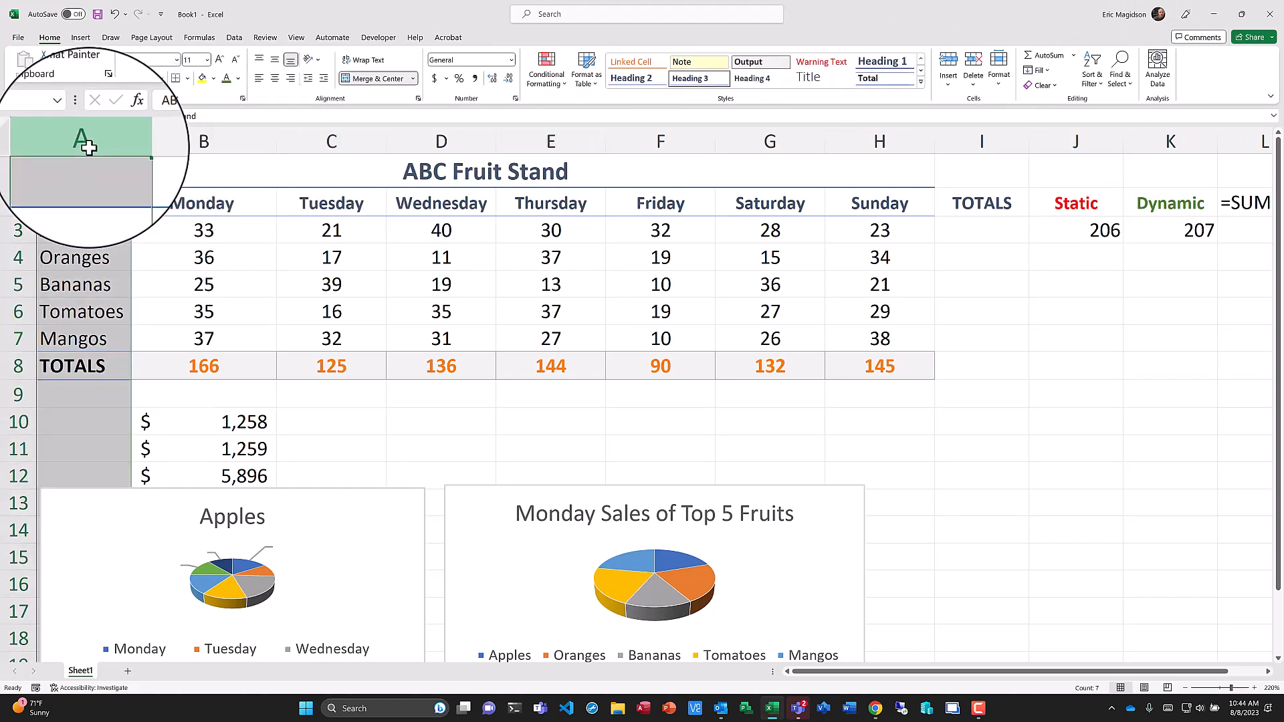
left_click(24, 175)
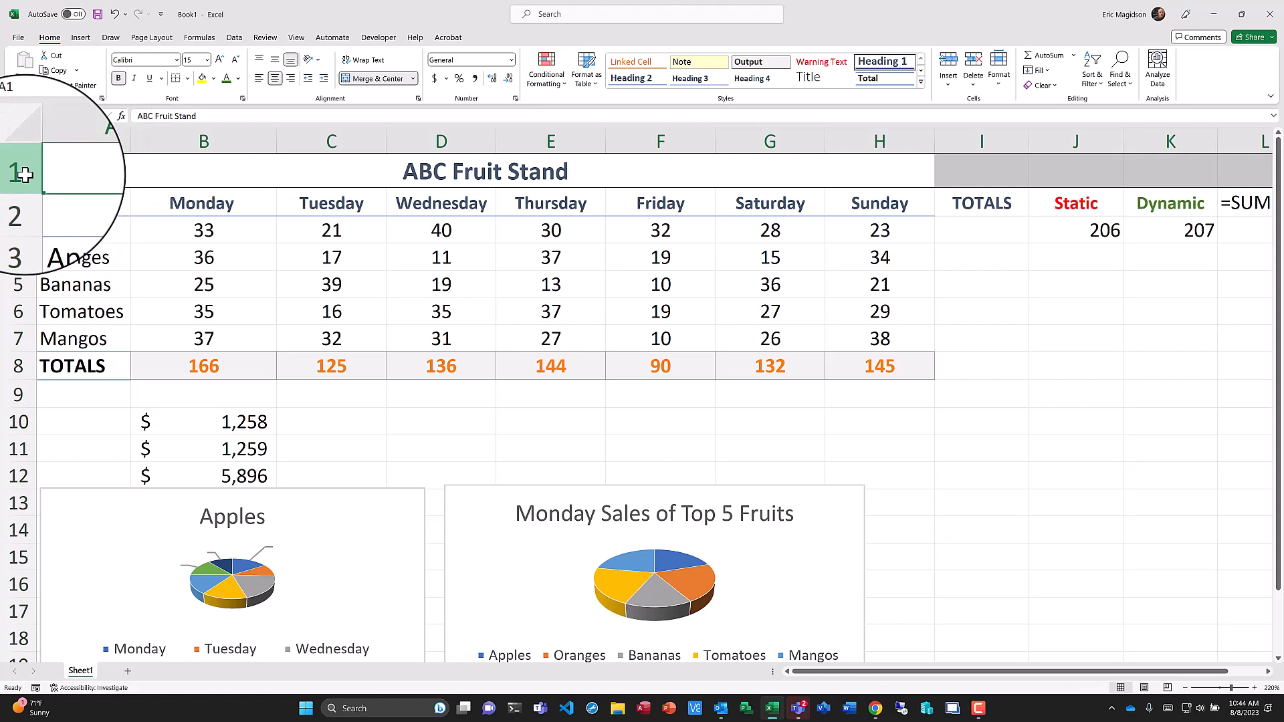
left_click(240, 239)
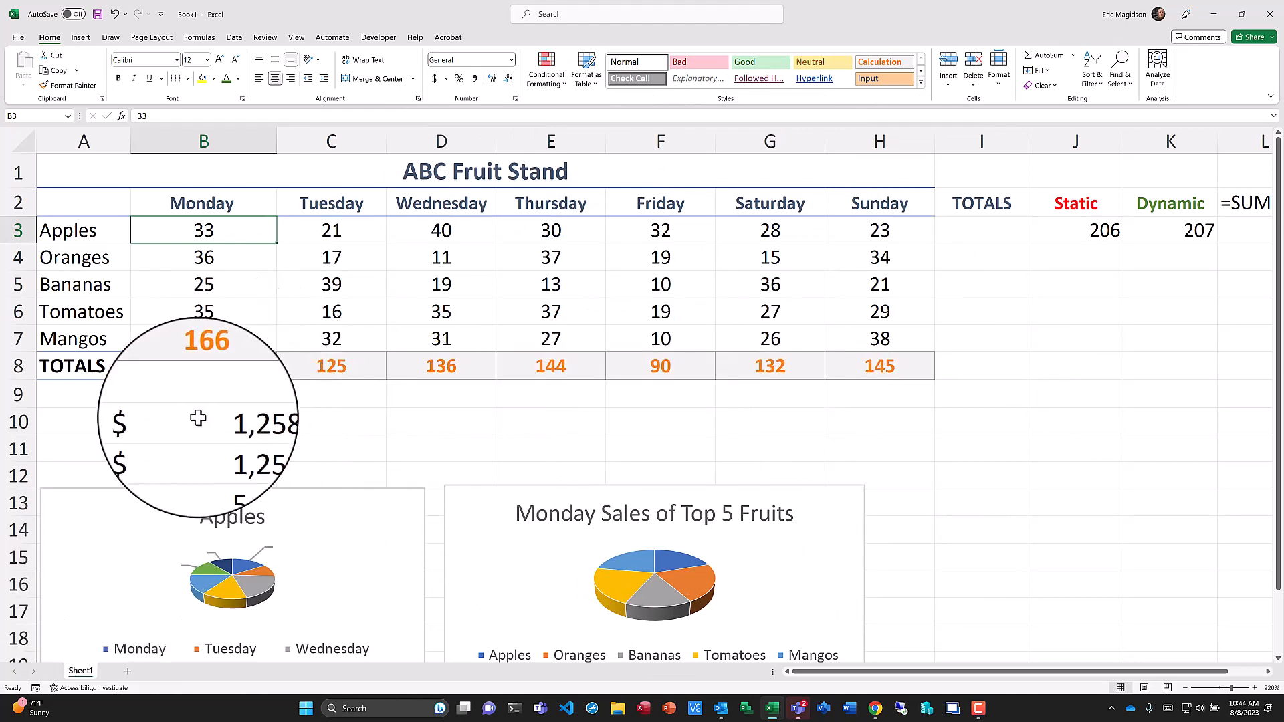
Rename the sheet tab "Top Five Fruits bu Days" and add a second sheet to the workbook.
double_click(81, 671)
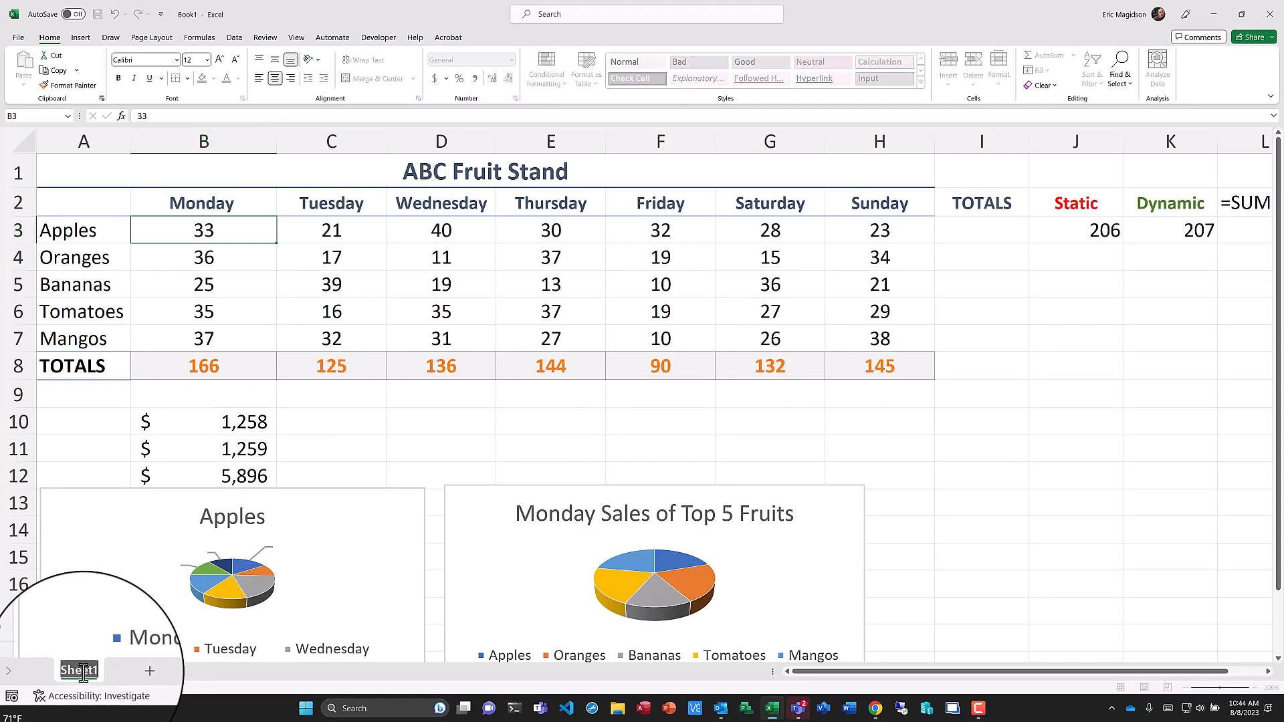
type("Top")
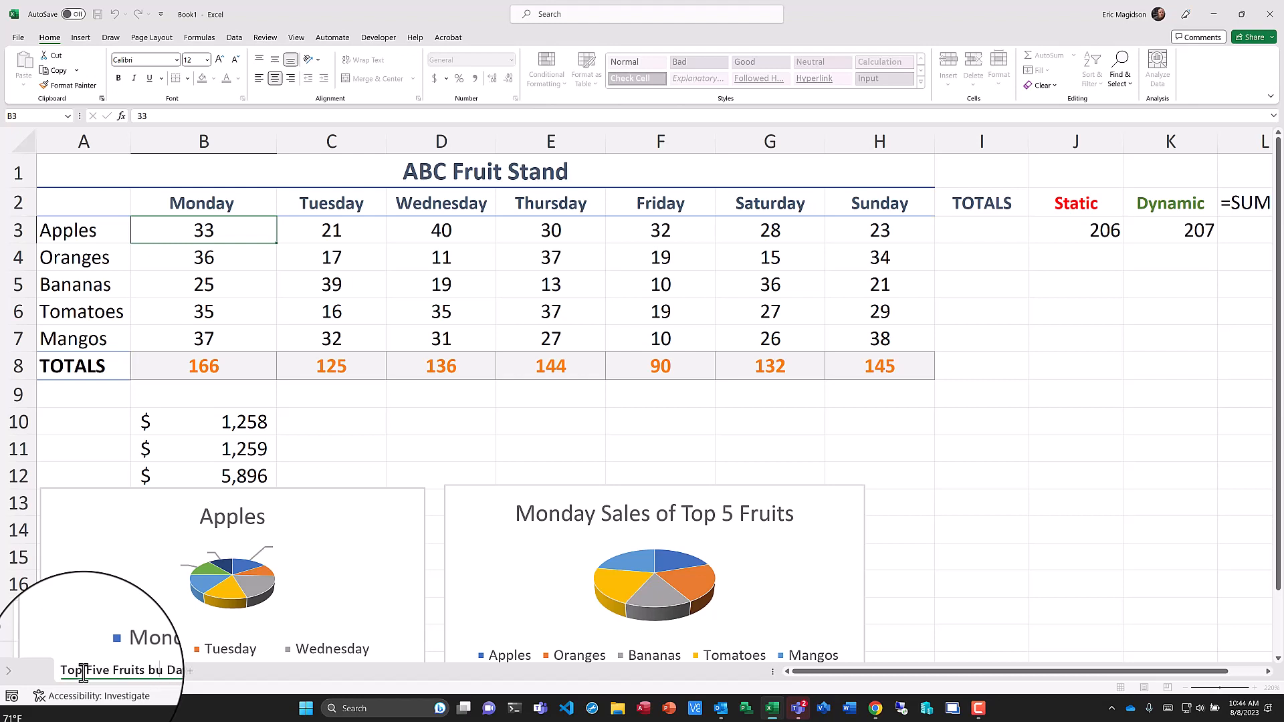
type("Five Fruits by Days")
left_click(878, 450)
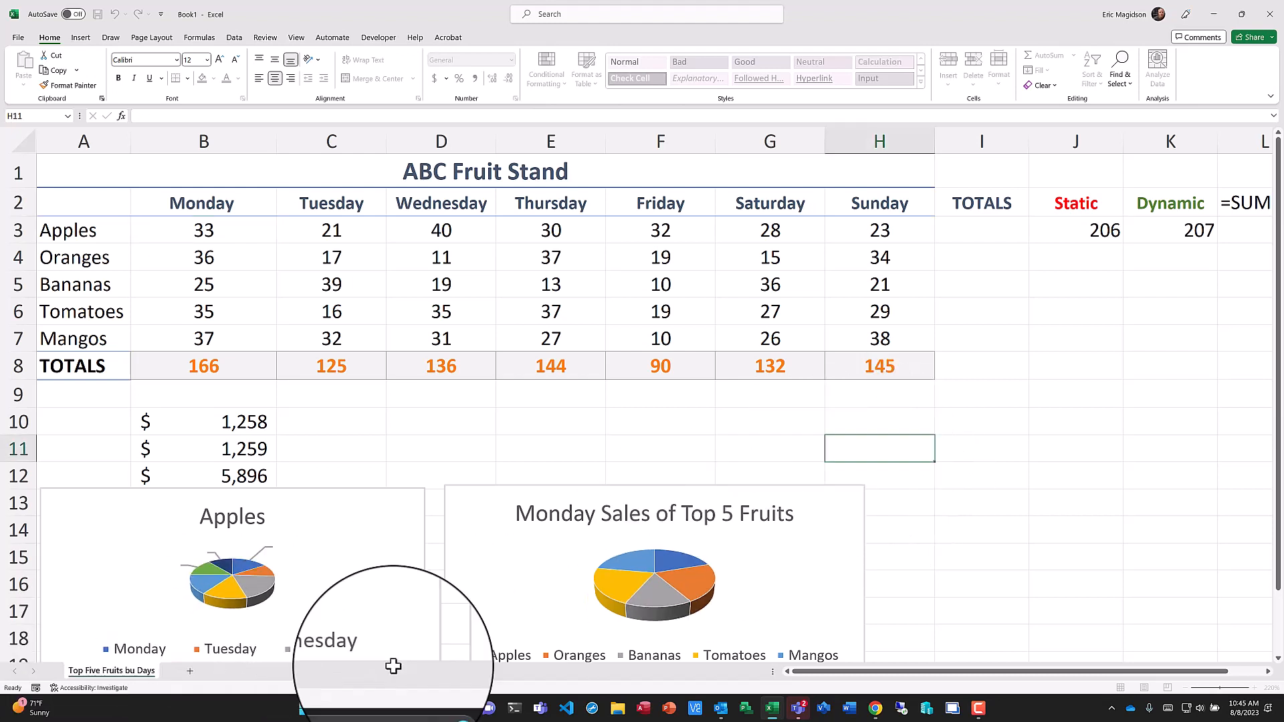
left_click(188, 671)
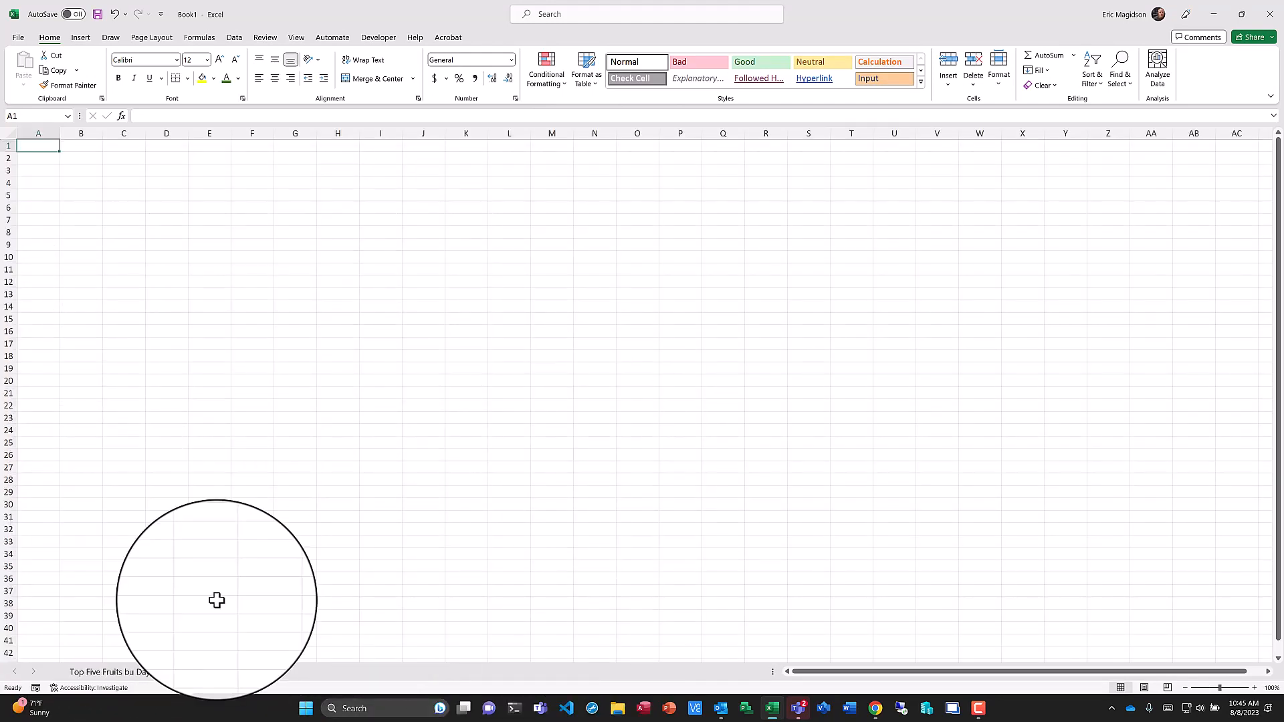
Correct the first sheet's name to "Top Five Fruits by Days".
double_click(129, 673)
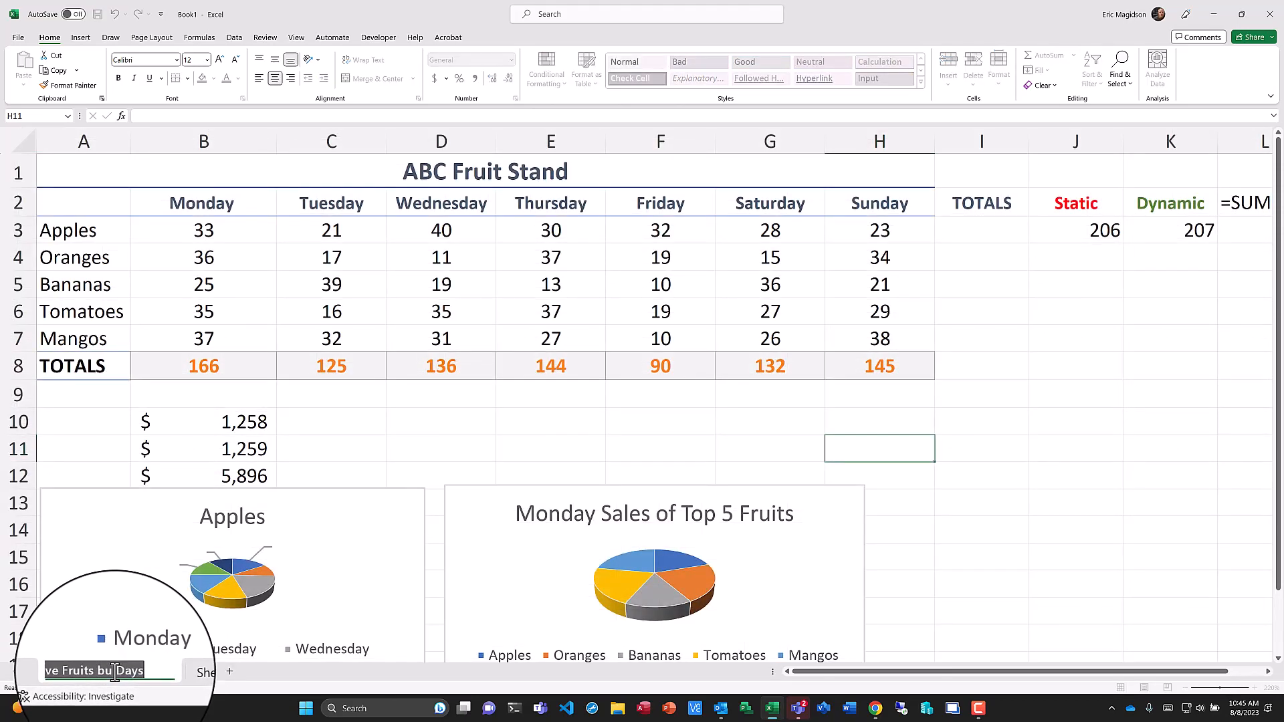
left_click(110, 671)
key("Delete")
type("y")
key("Return")
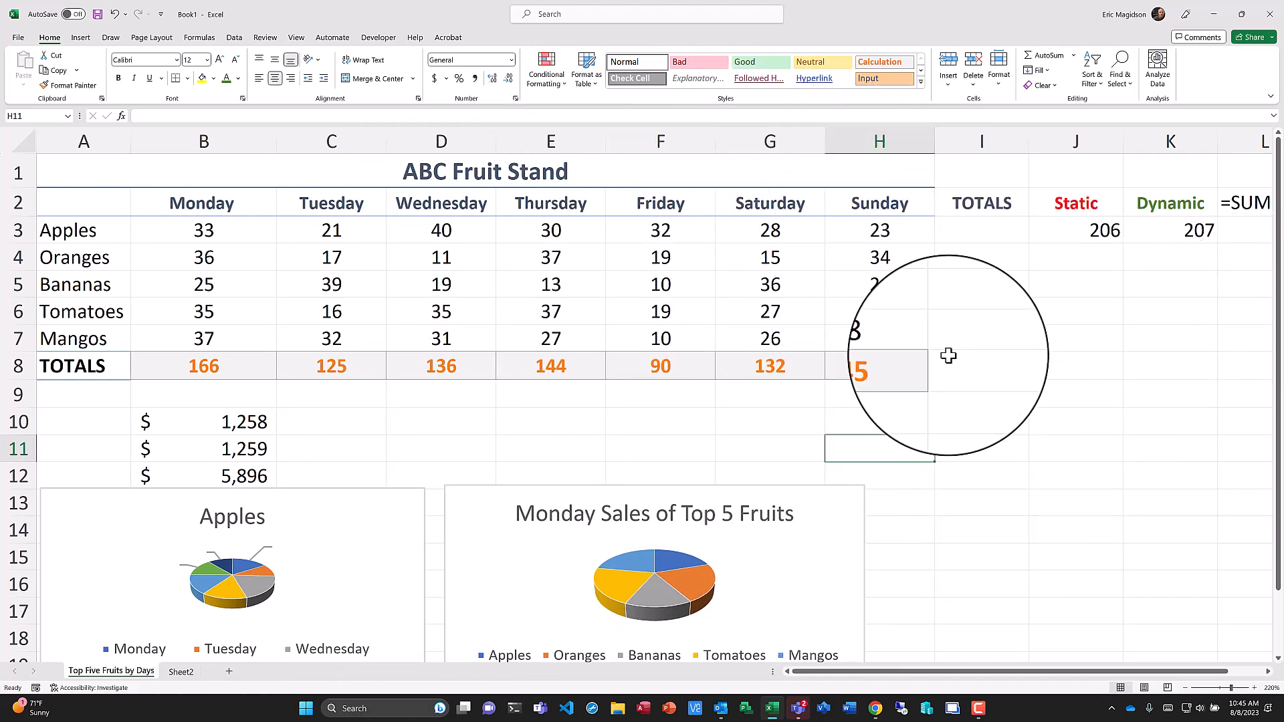
Set Monday's Apples sales in B3 to 35, retyping the Apples label in A3 along the way.
left_click(231, 232)
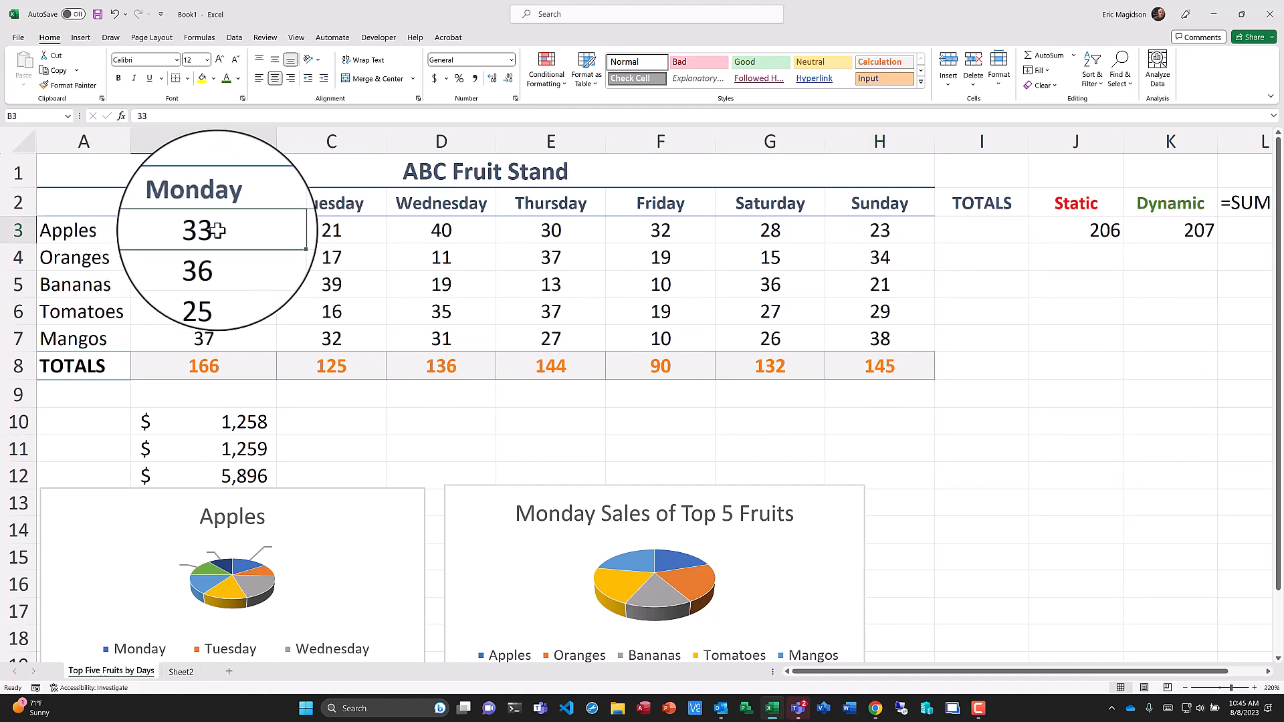
type("34")
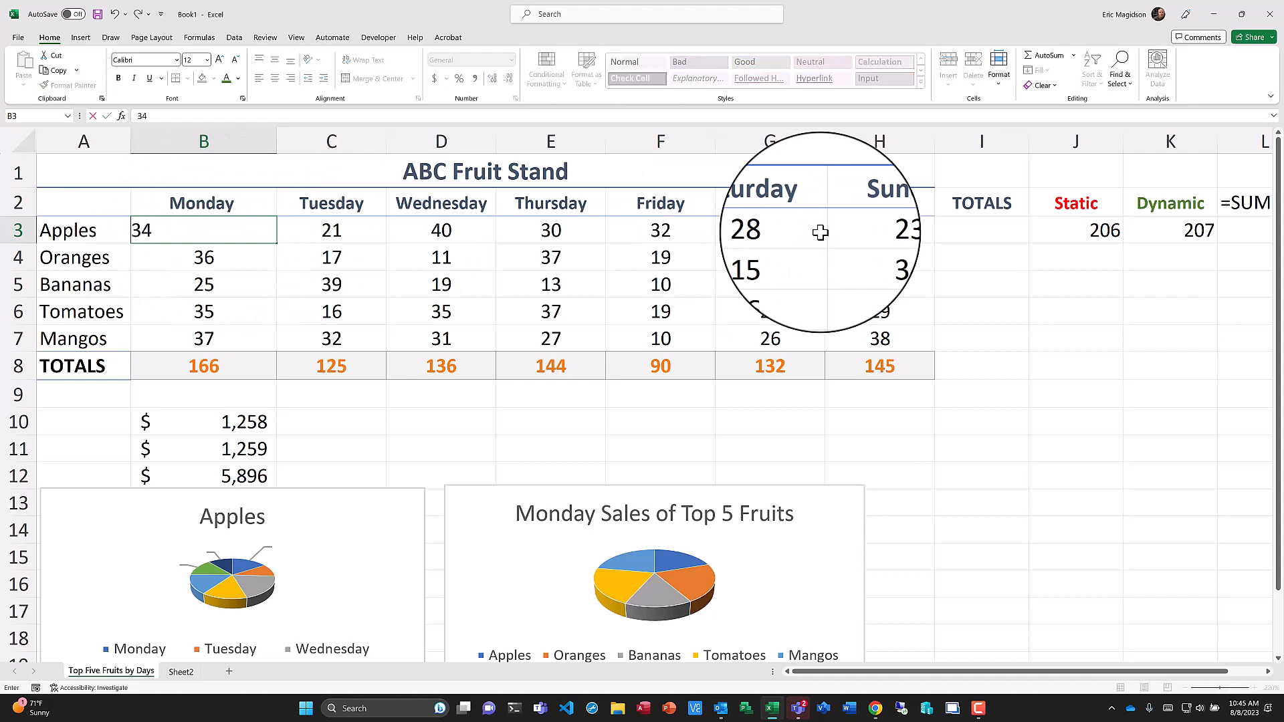
left_click(59, 231)
type("Appl")
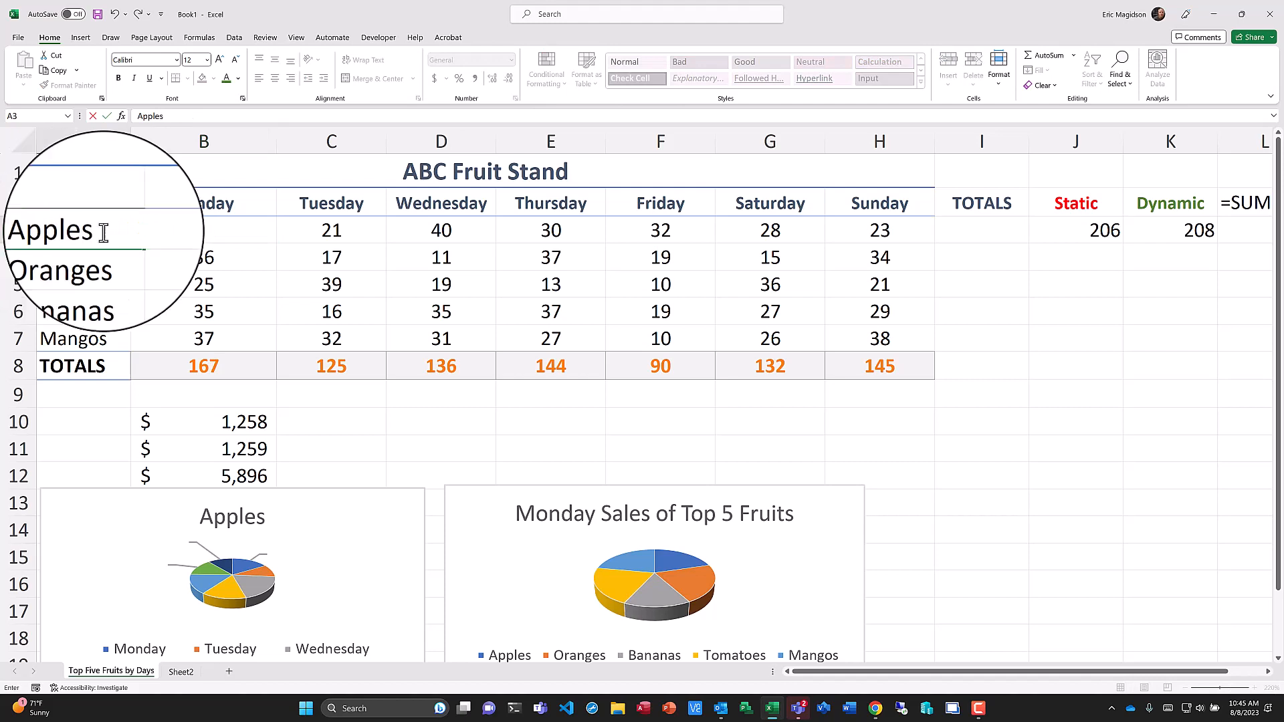
left_click(201, 230)
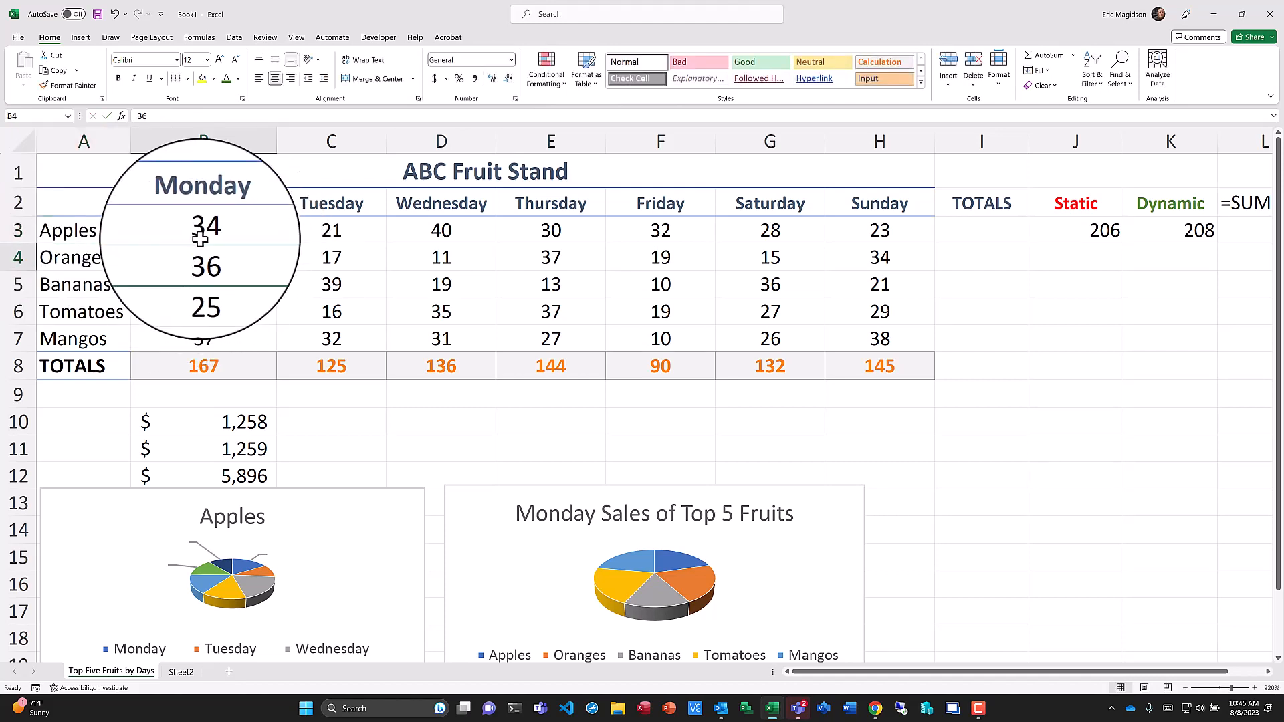
type("35")
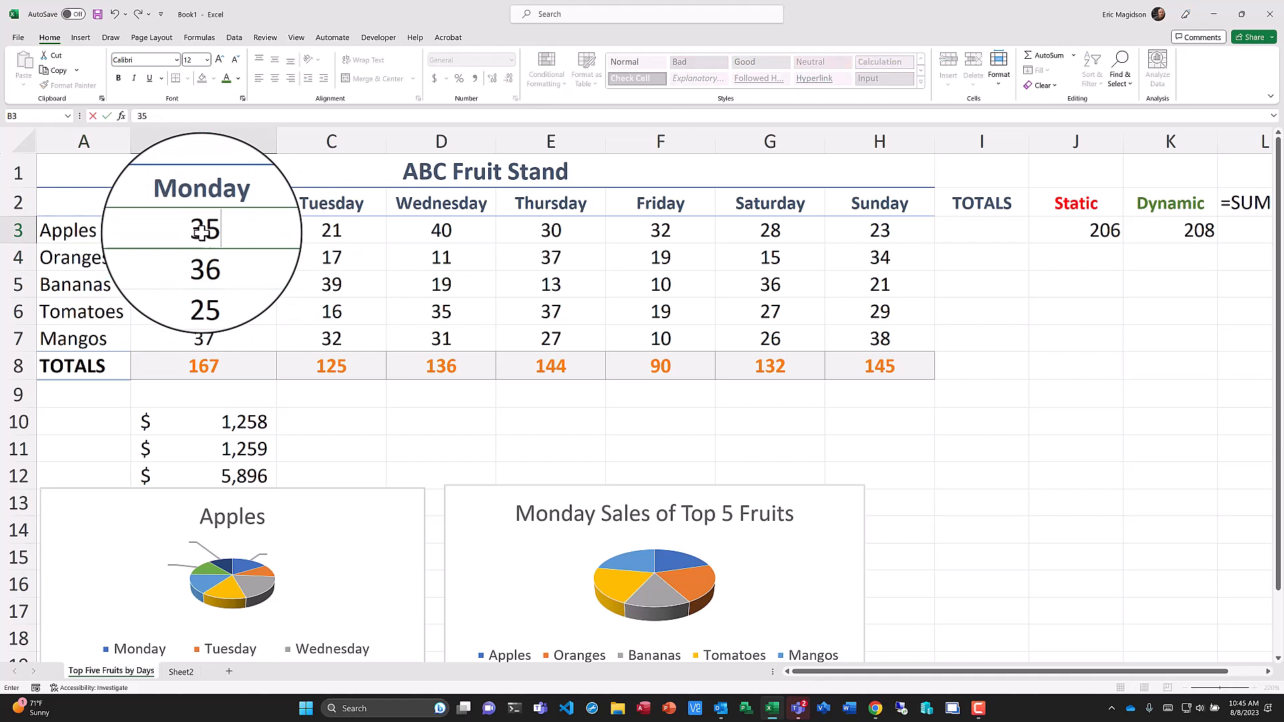
key("Return")
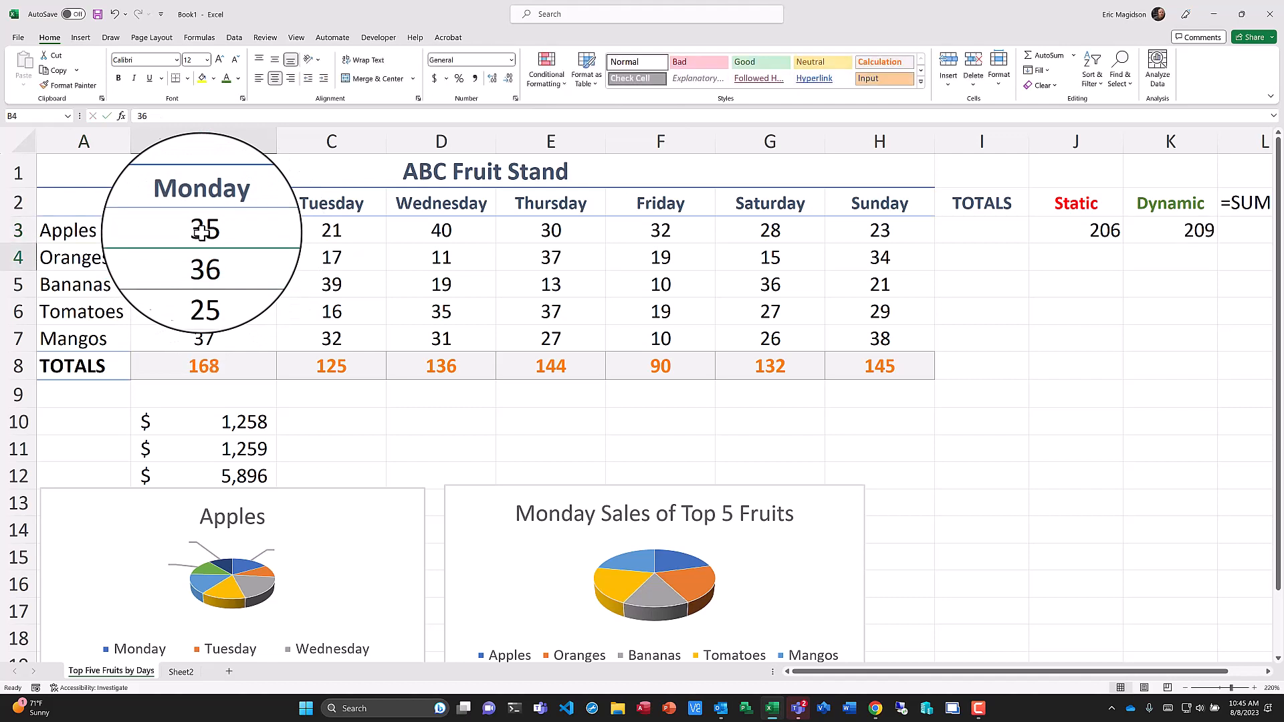
Enter Apples sales of 25 for Tuesday and 41 for Wednesday.
left_click(240, 229)
key("Down")
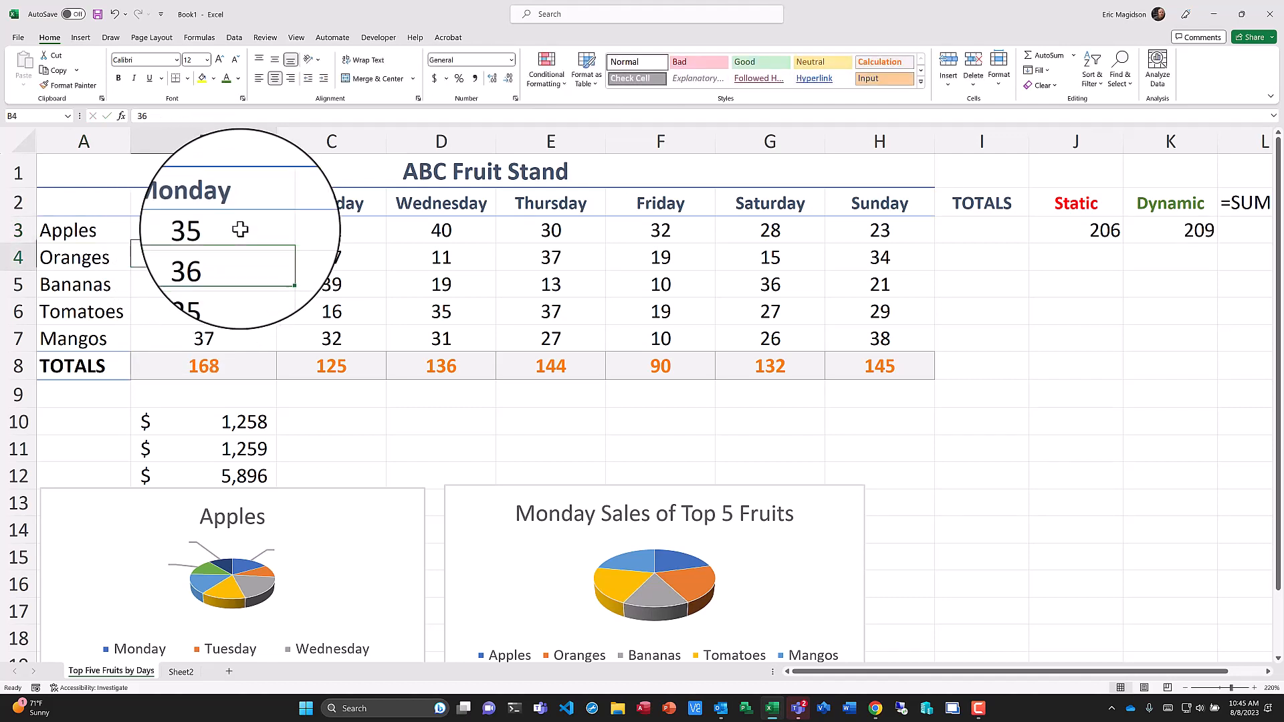
key("Up")
key("Right")
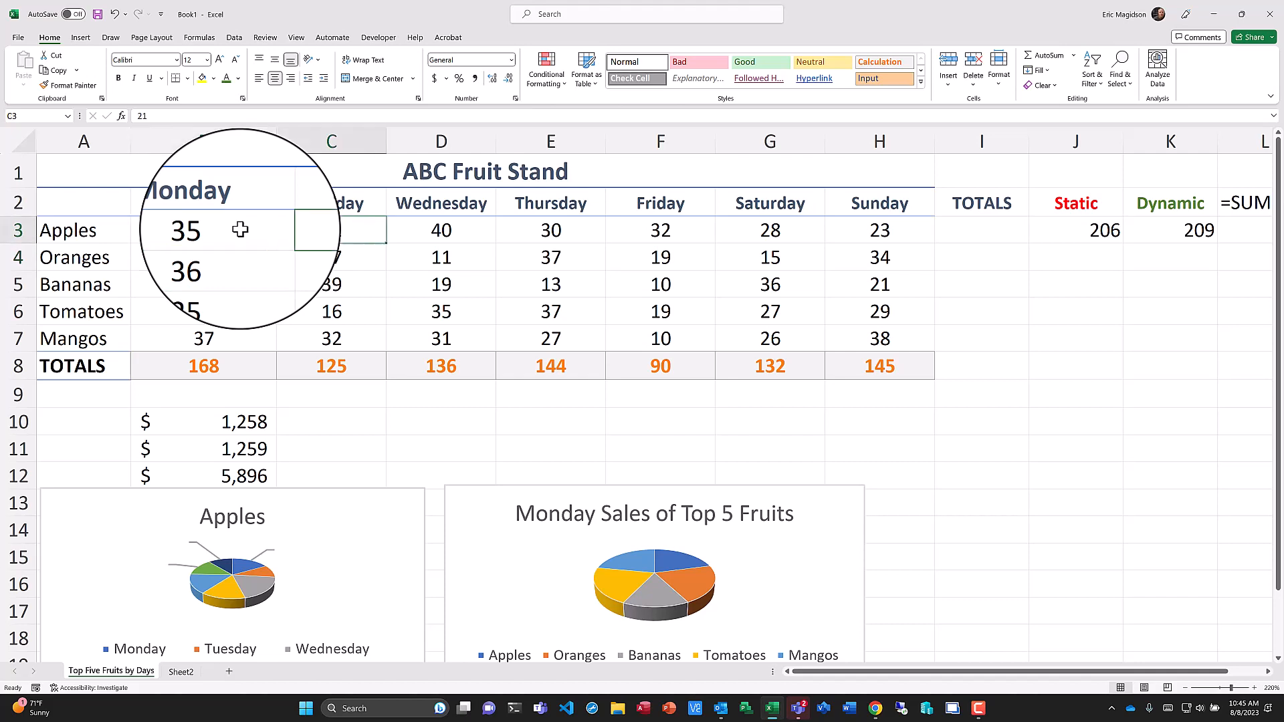
type("25")
key("Right")
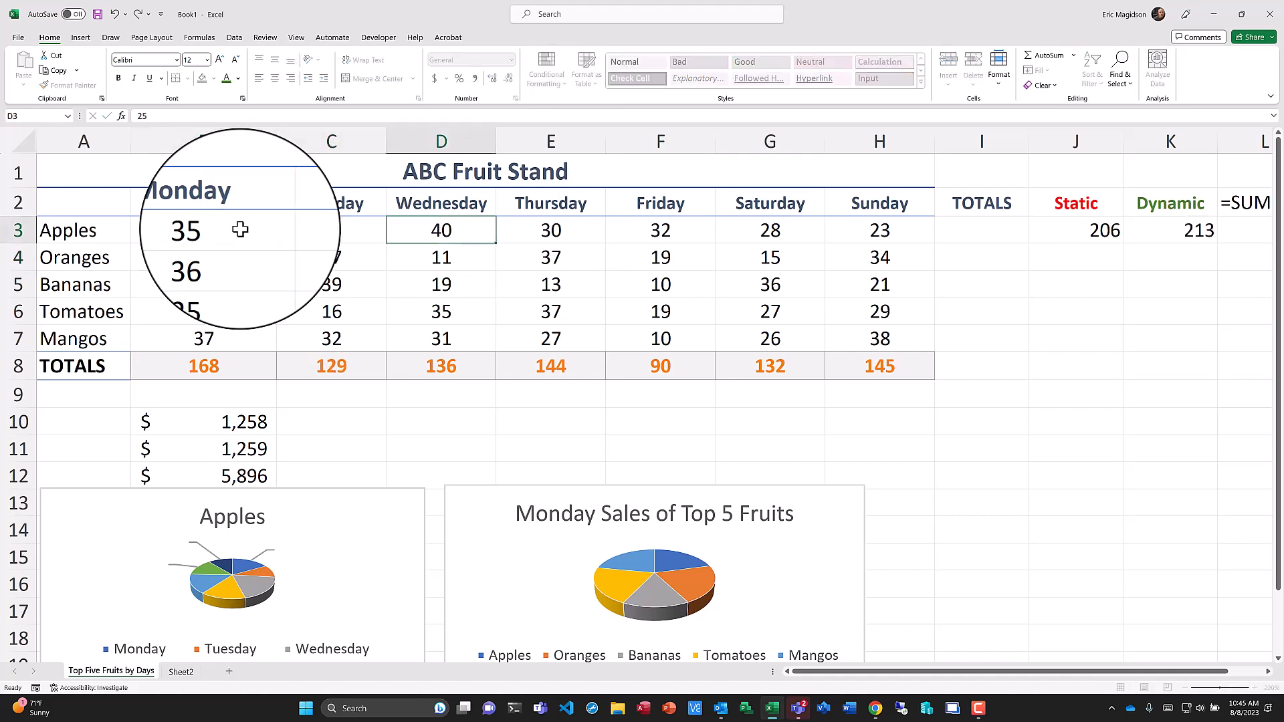
type("40")
key("Right")
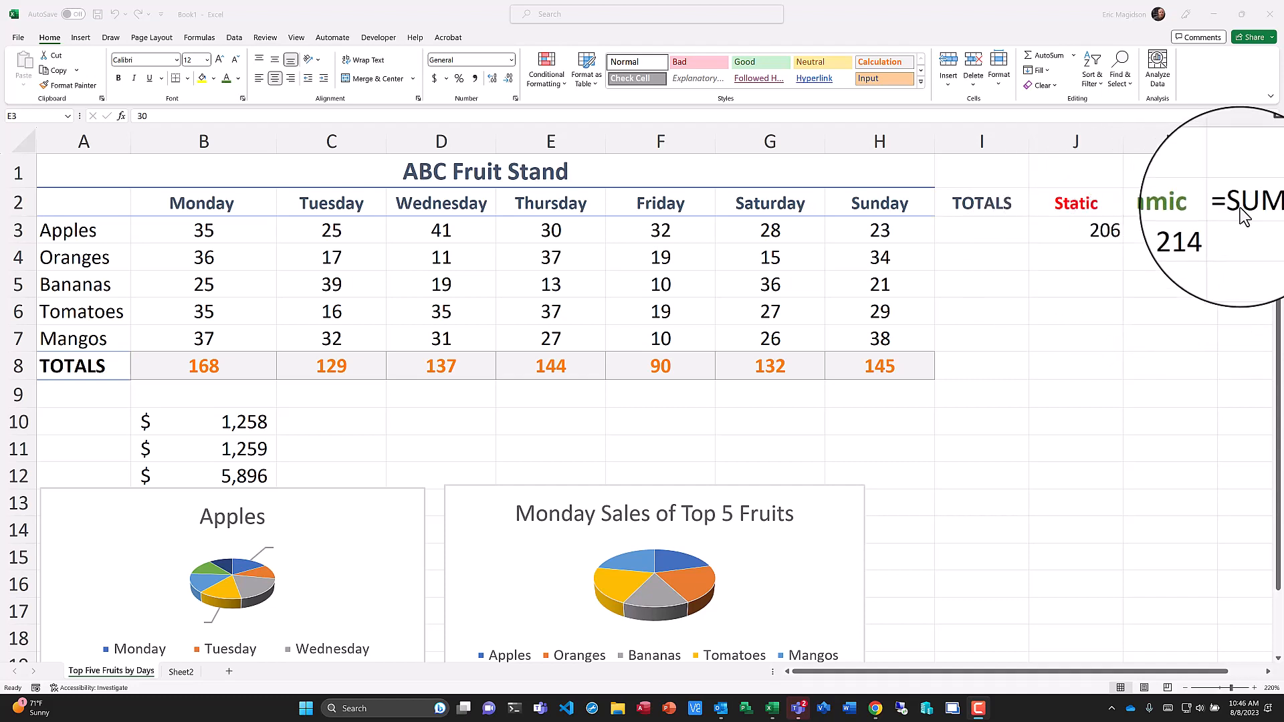
Enter =SUM(B3:H3) in I3 to total Apples sales for the week.
left_click(972, 233)
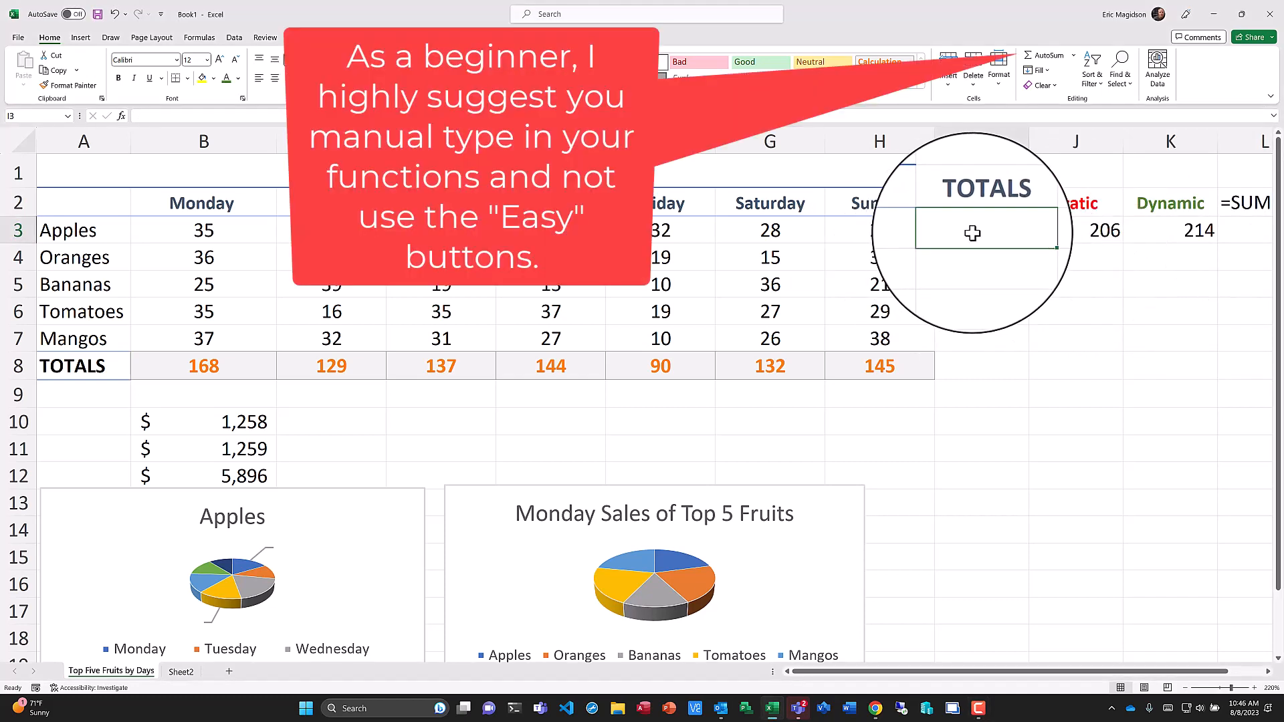
type("=")
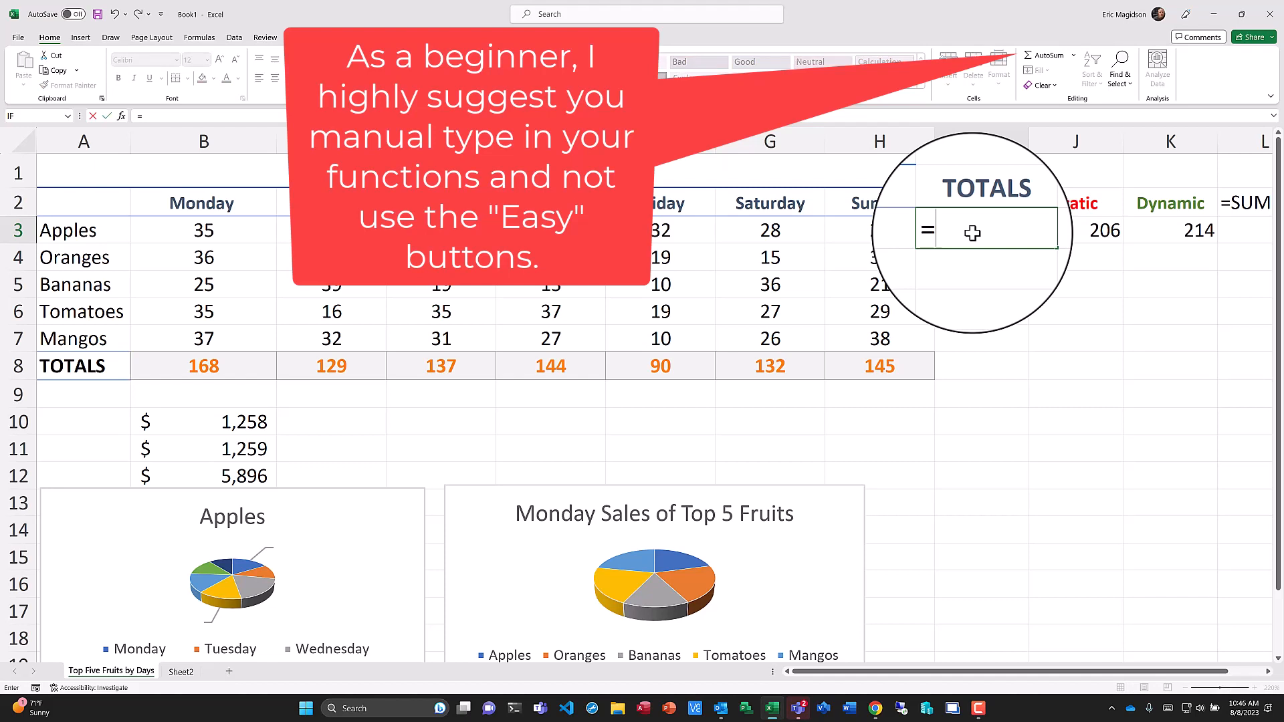
type("SUM")
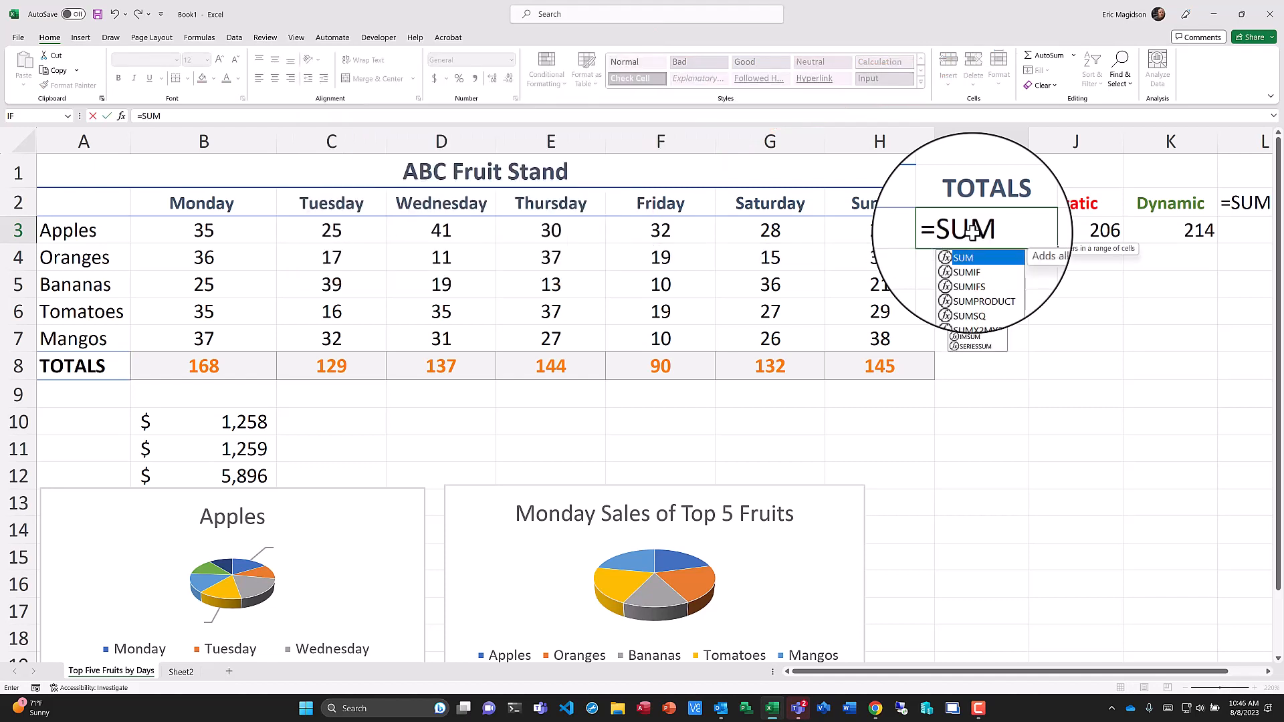
type("(")
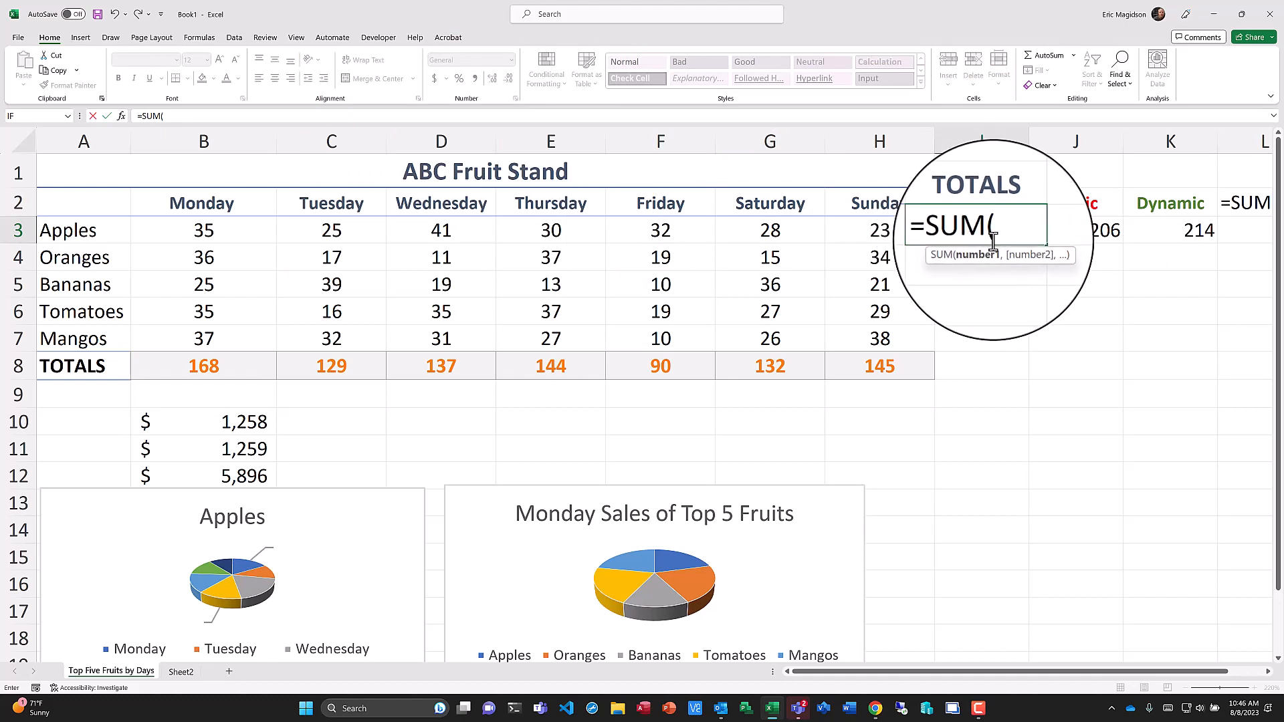
left_click_drag(192, 232, 848, 236)
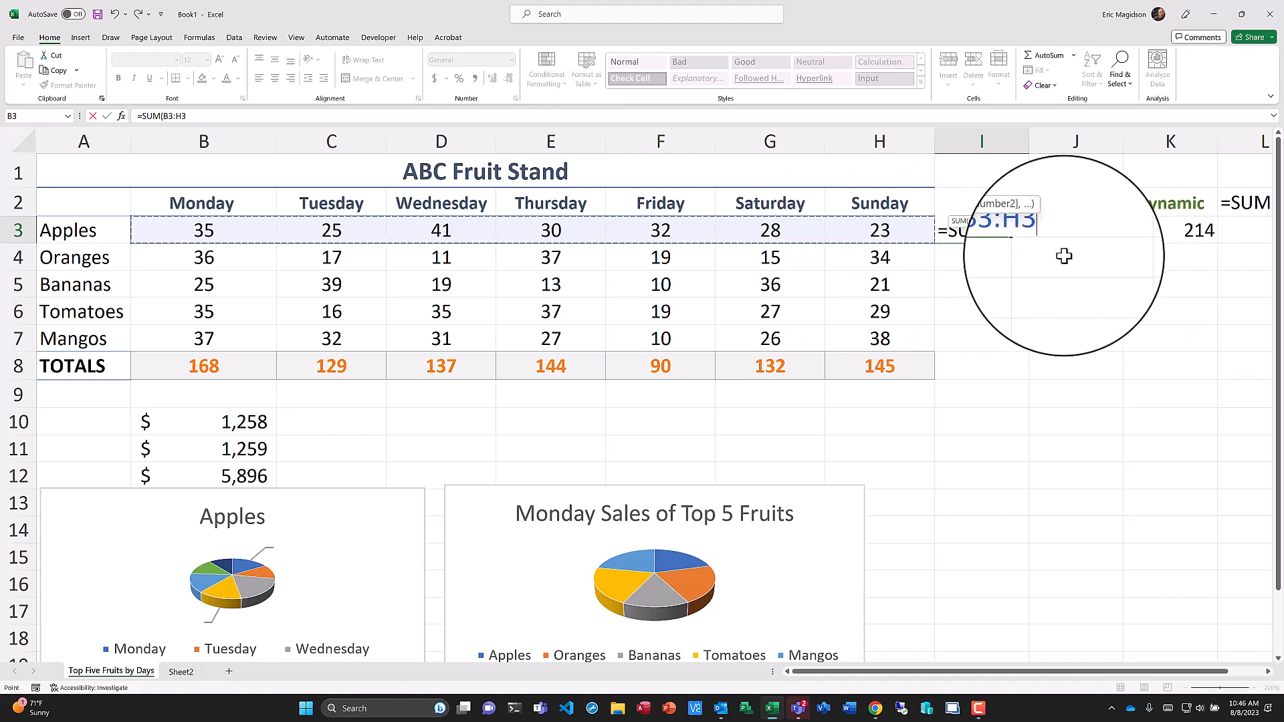
type(")")
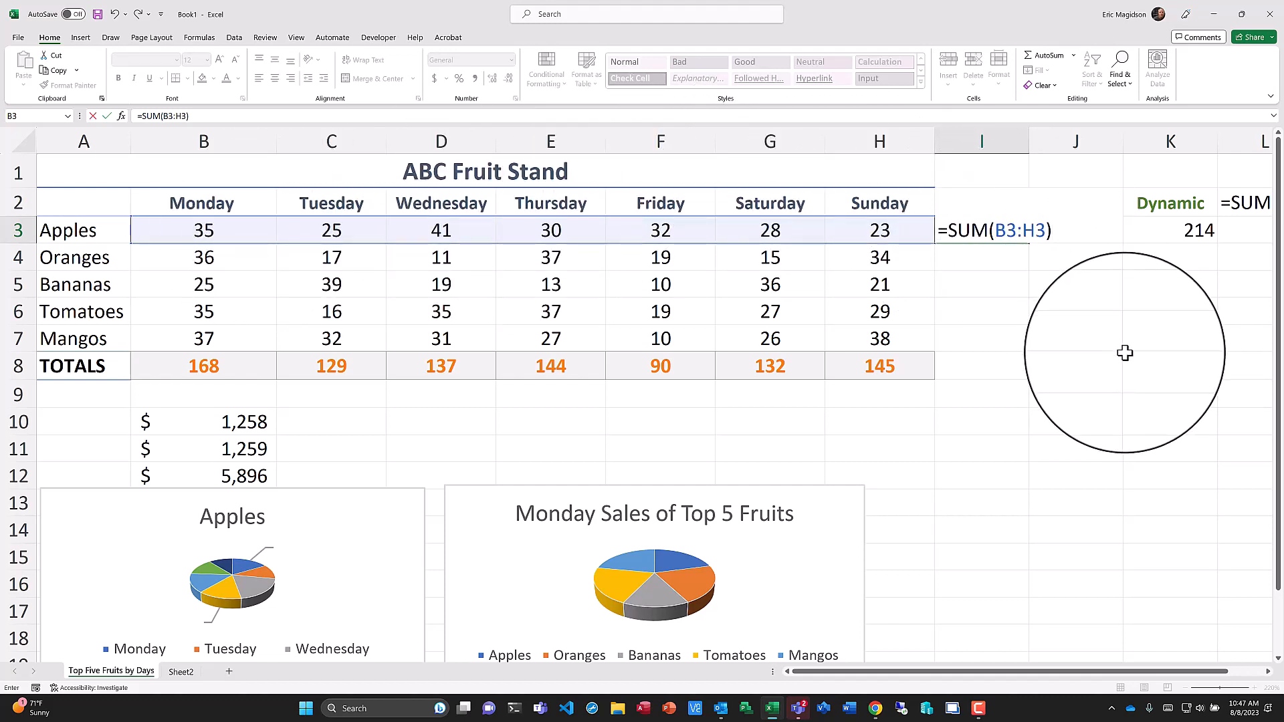
key("Return")
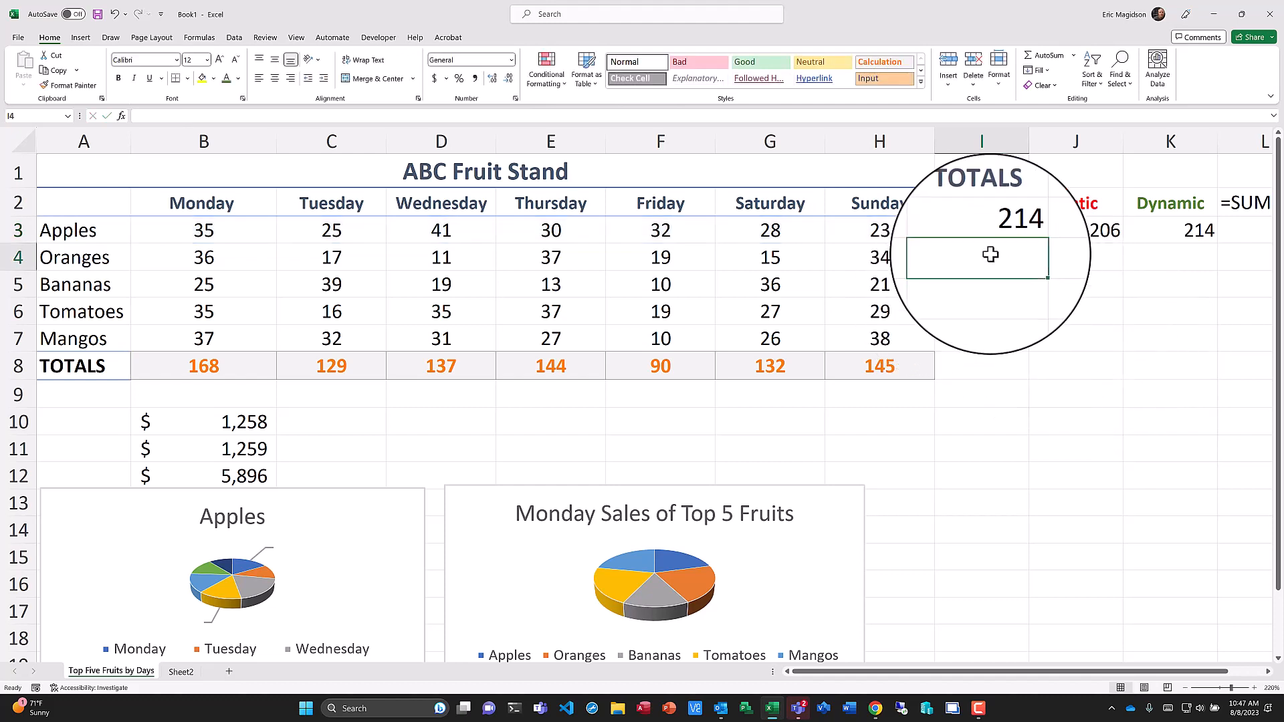
Fill the SUM formula in I3 down through I8 for every fruit and the TOTALS row.
left_click(994, 232)
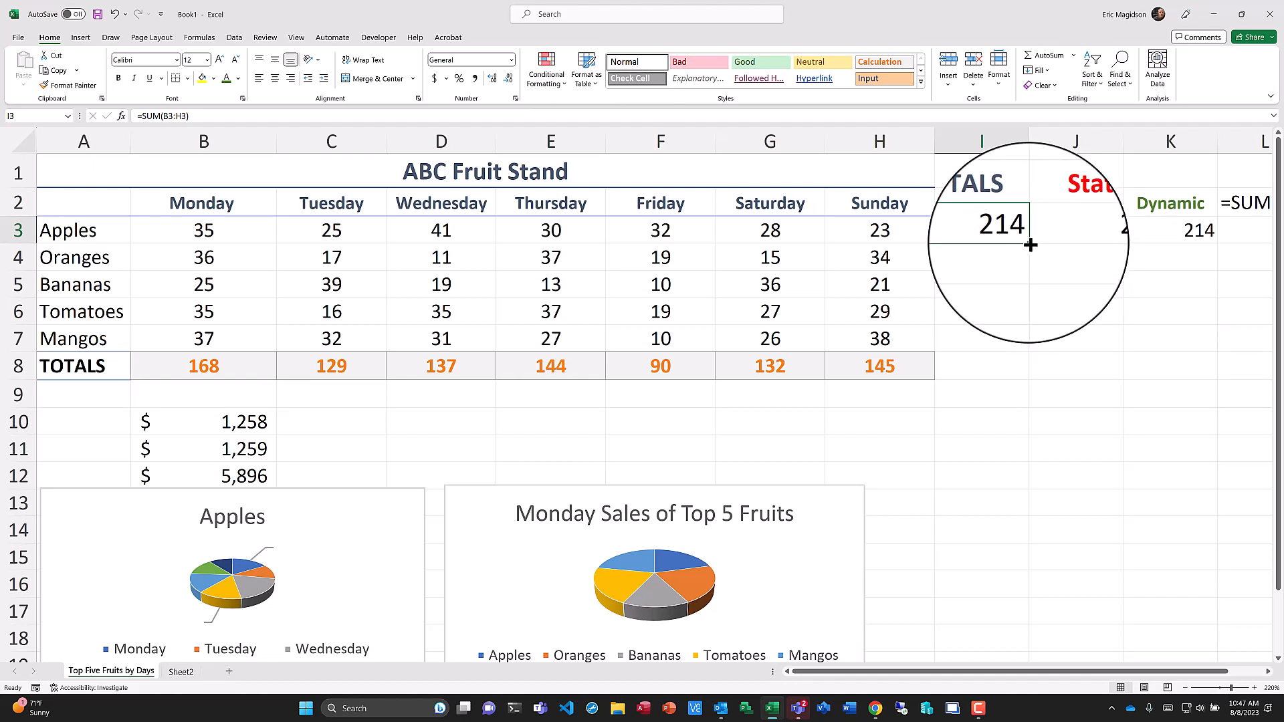
left_click_drag(1030, 246, 1021, 372)
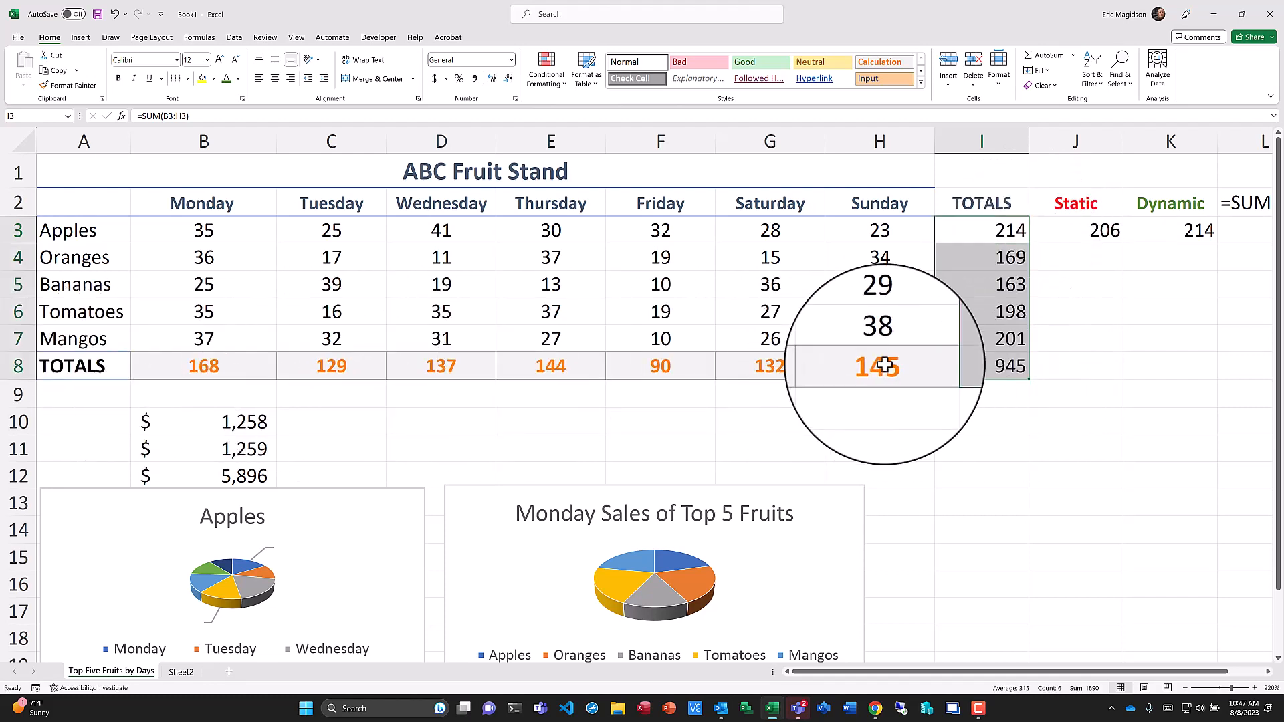
left_click(1007, 369)
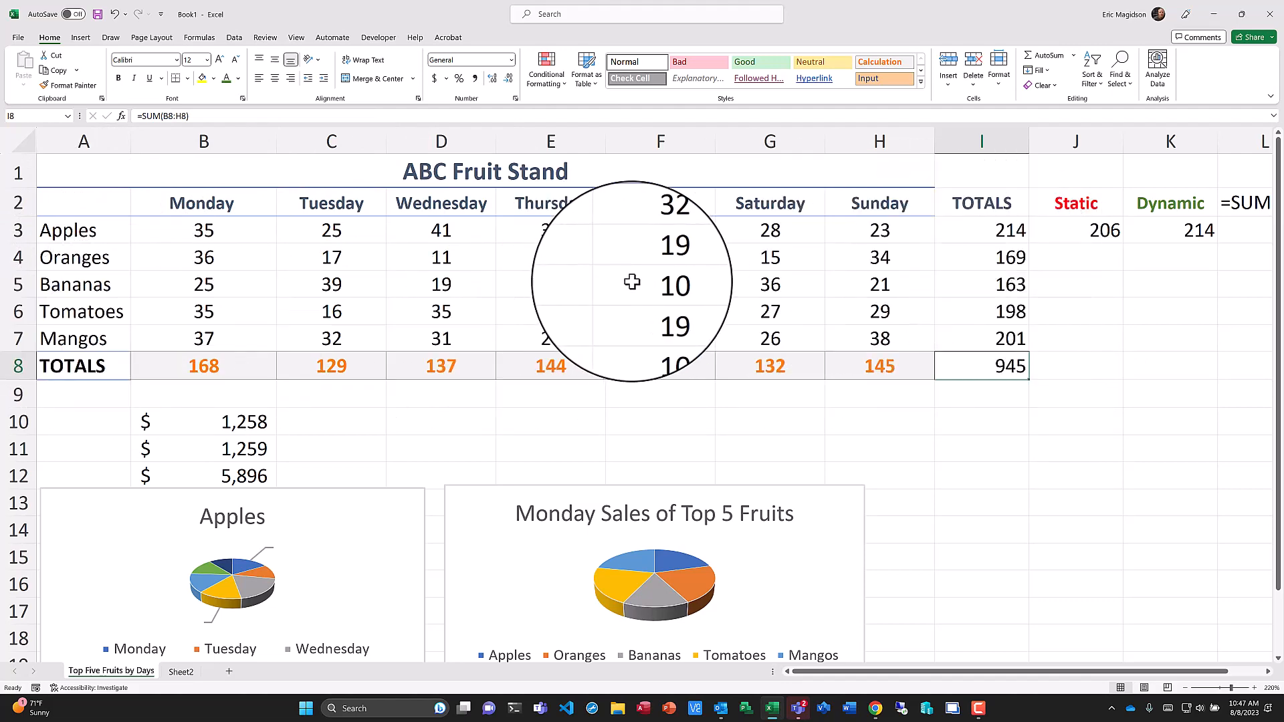
Copy H8's formatting onto I8 with Format Painter and give I8 a thick outside border.
left_click(868, 371)
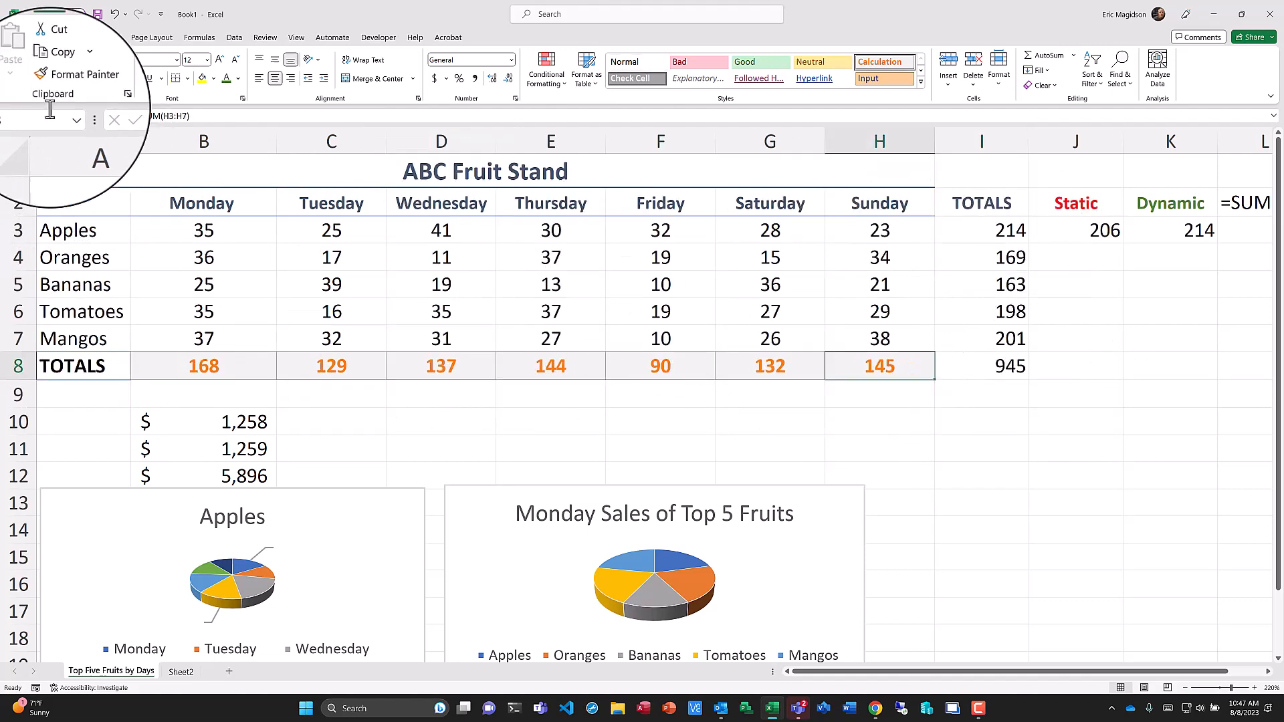
left_click(86, 86)
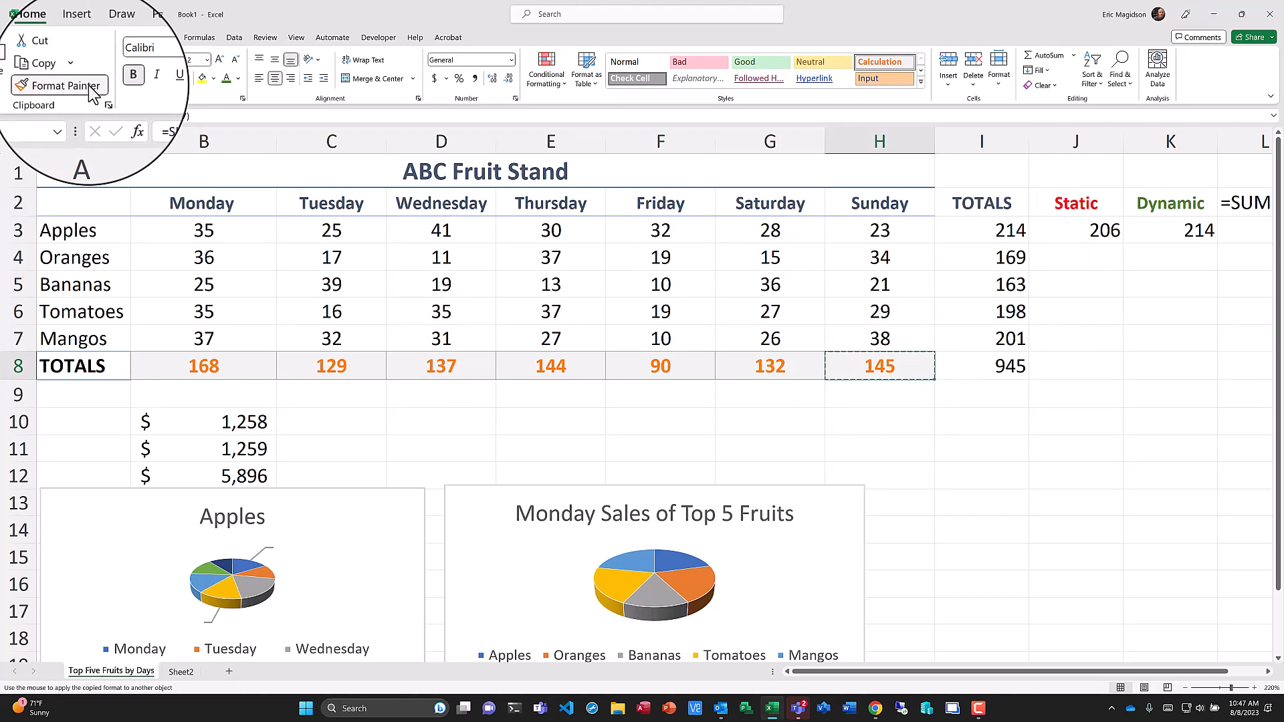
left_click(996, 369)
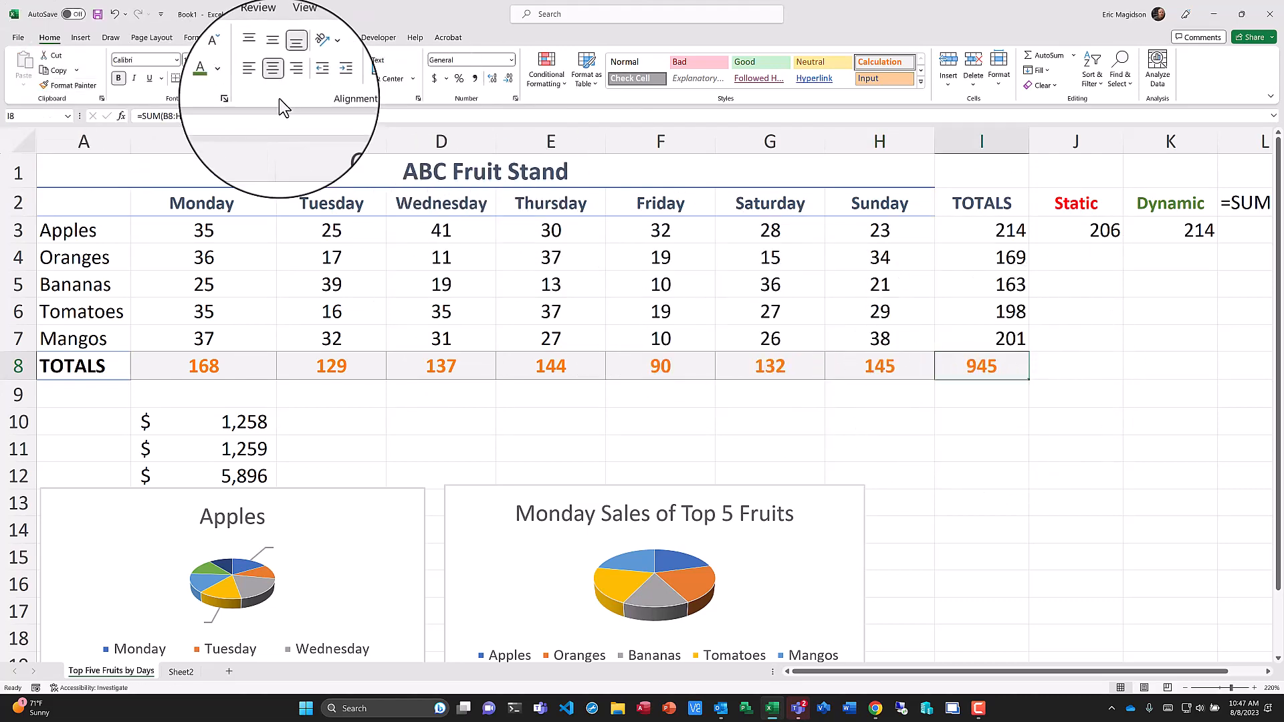
left_click(188, 79)
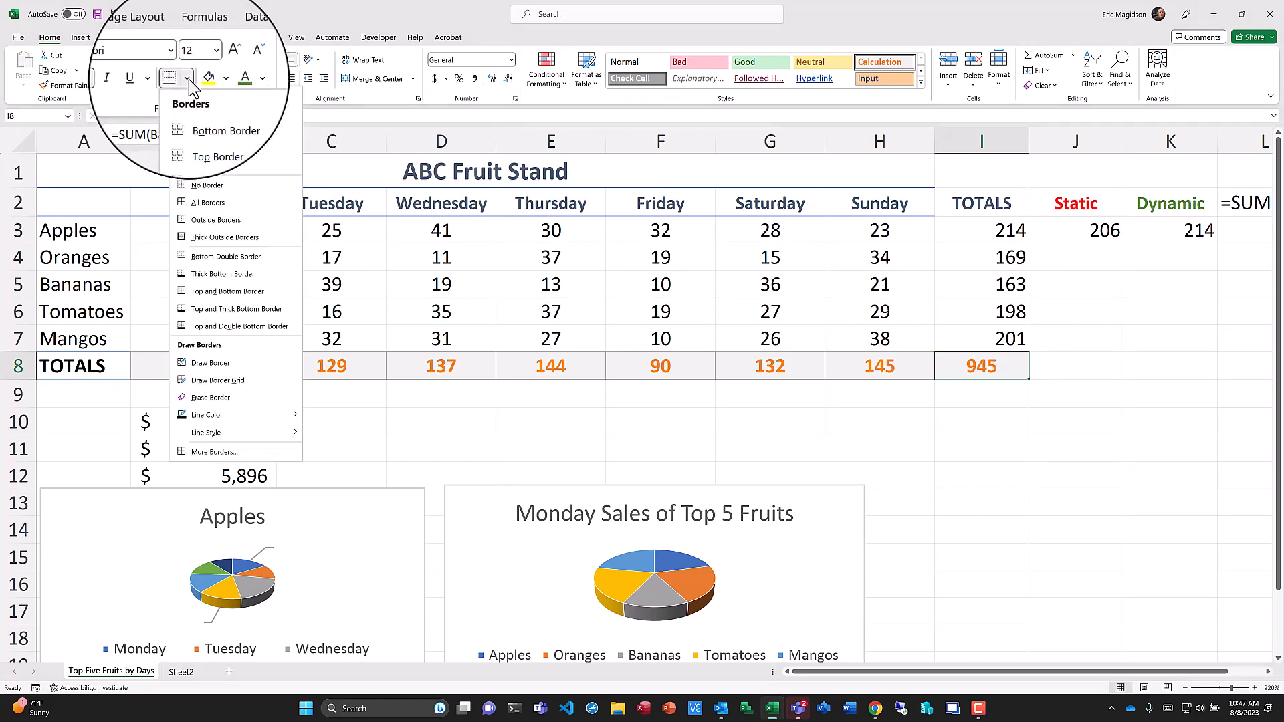
left_click(235, 246)
left_click(1058, 427)
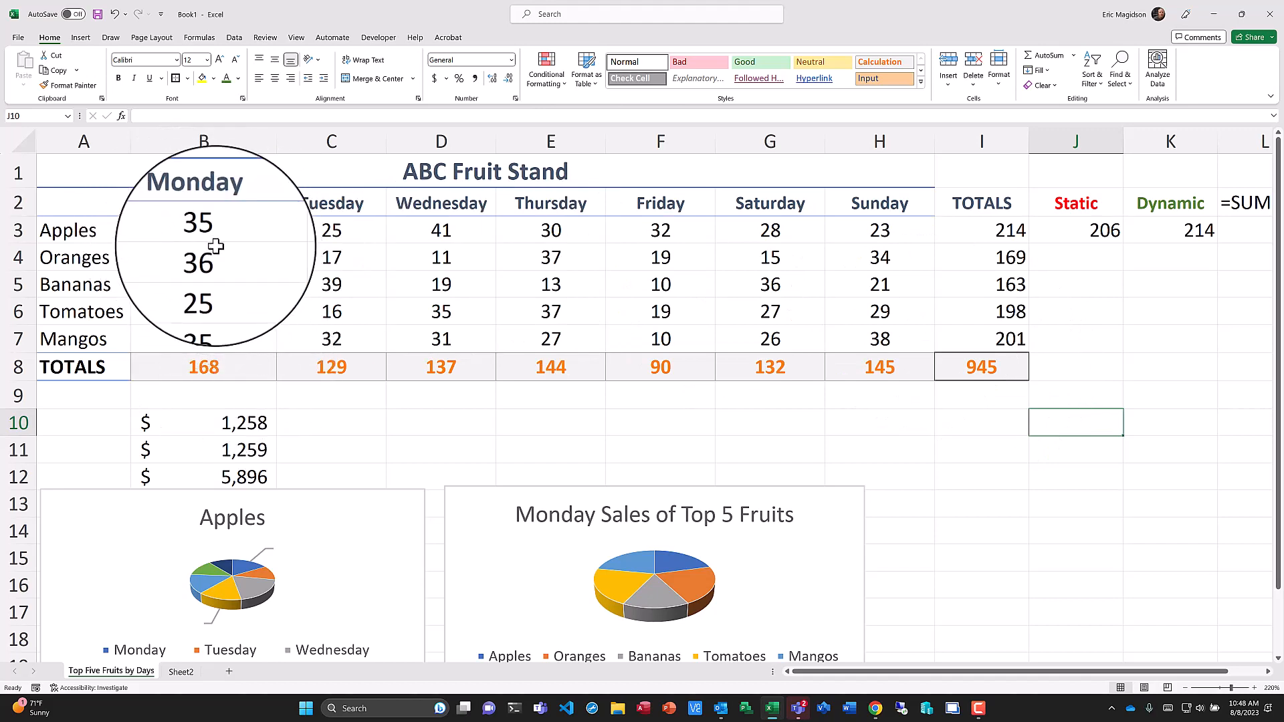
Right-align the numbers in B3:I8.
left_click_drag(209, 230, 994, 367)
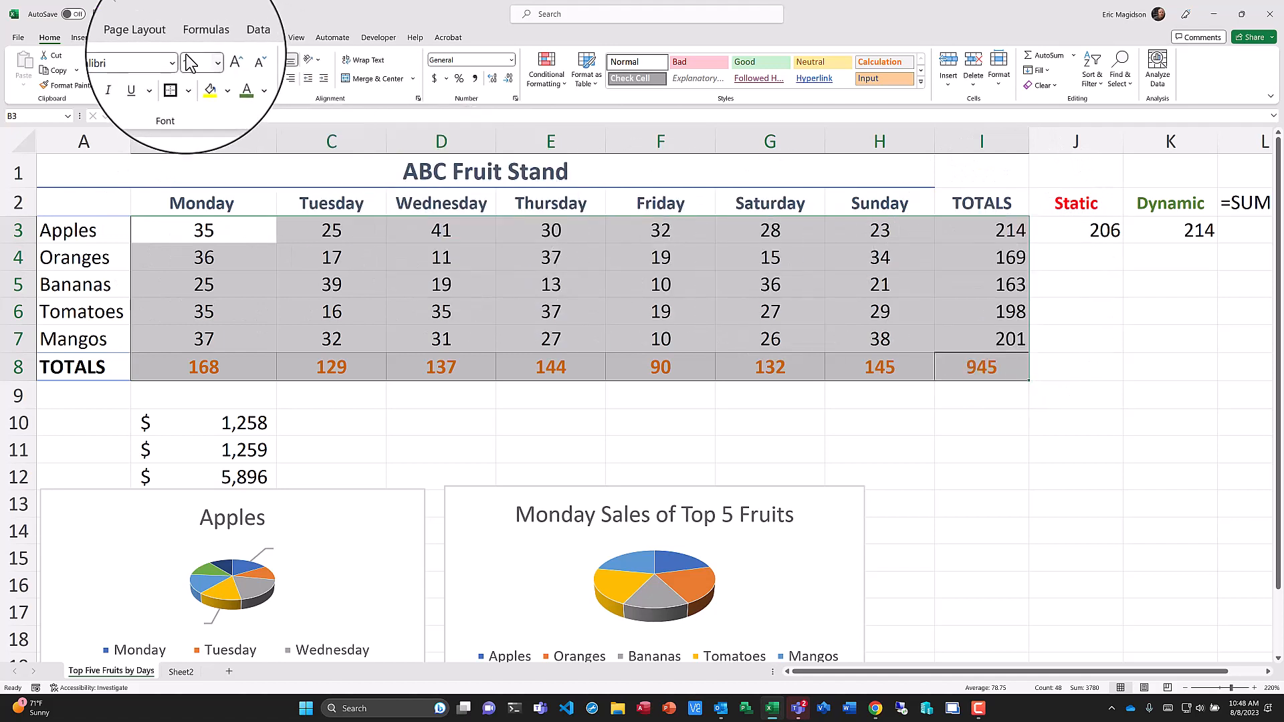
left_click(292, 79)
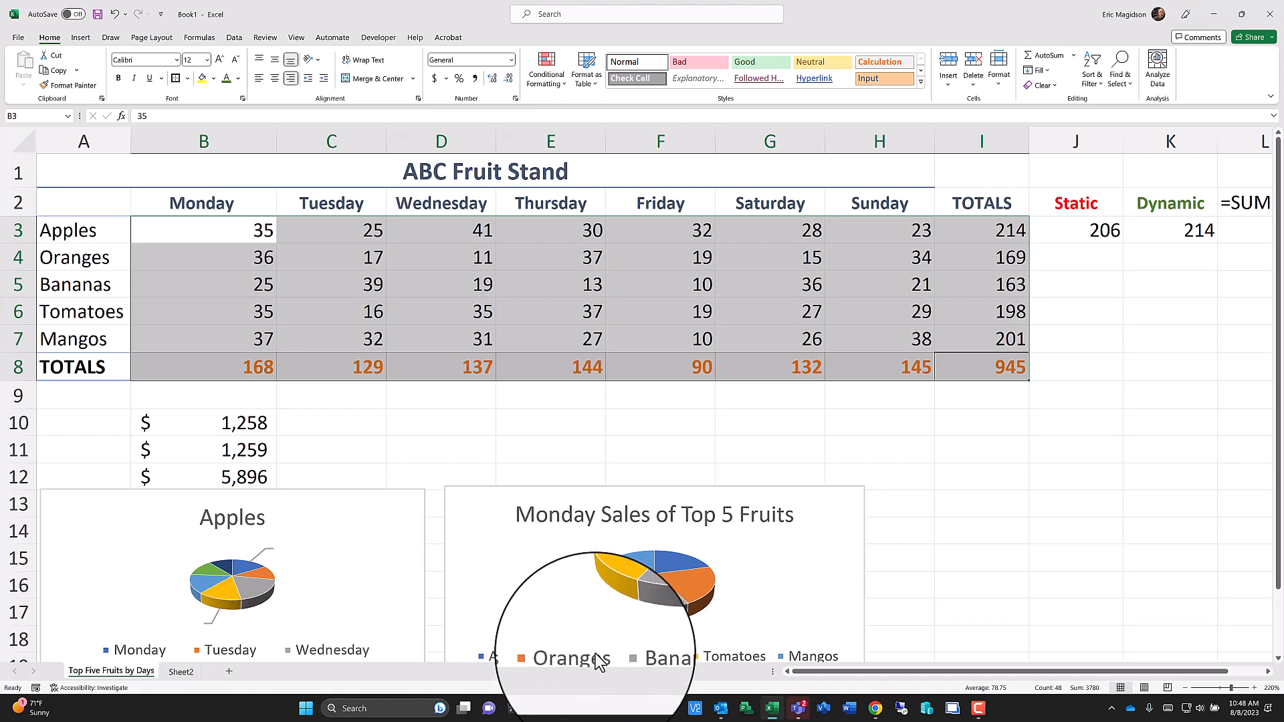
Rename Sheet2 as "Name of Worksheet".
left_click(179, 679)
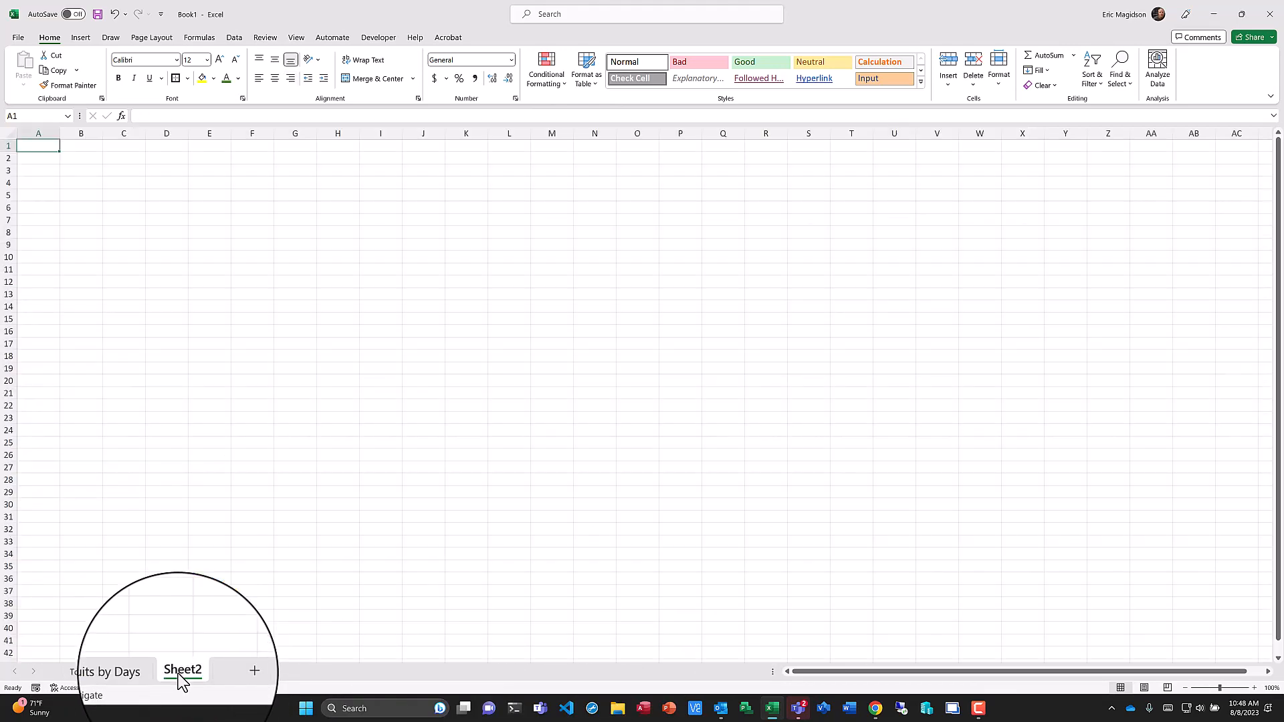
double_click(179, 671)
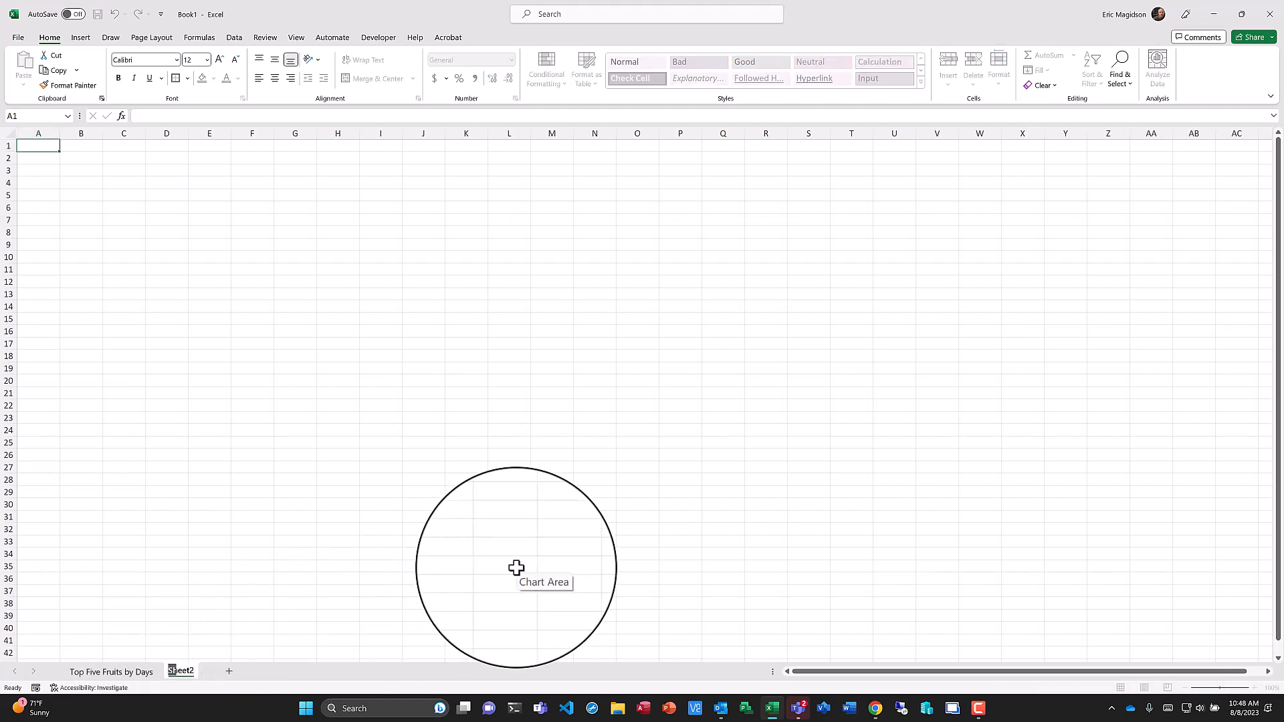
type("Name of Worksheet")
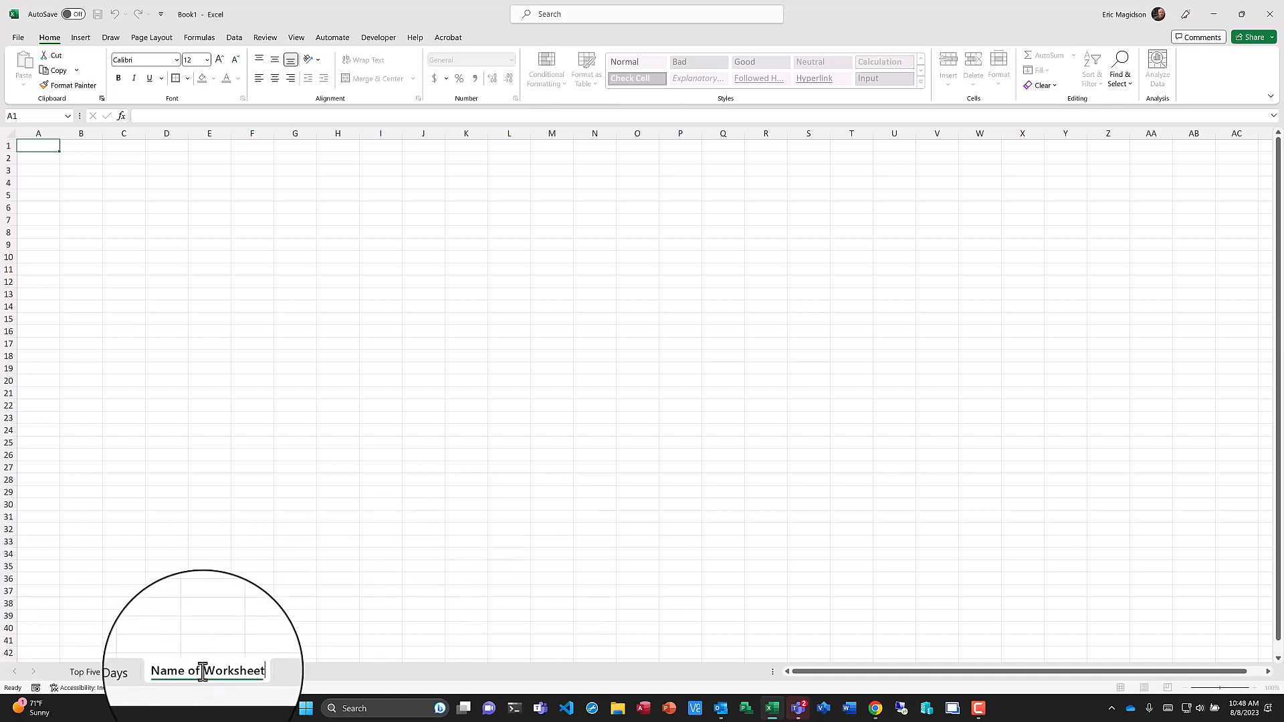
left_click(254, 638)
Set the "Name of Worksheet" tab color to orange.
right_click(203, 671)
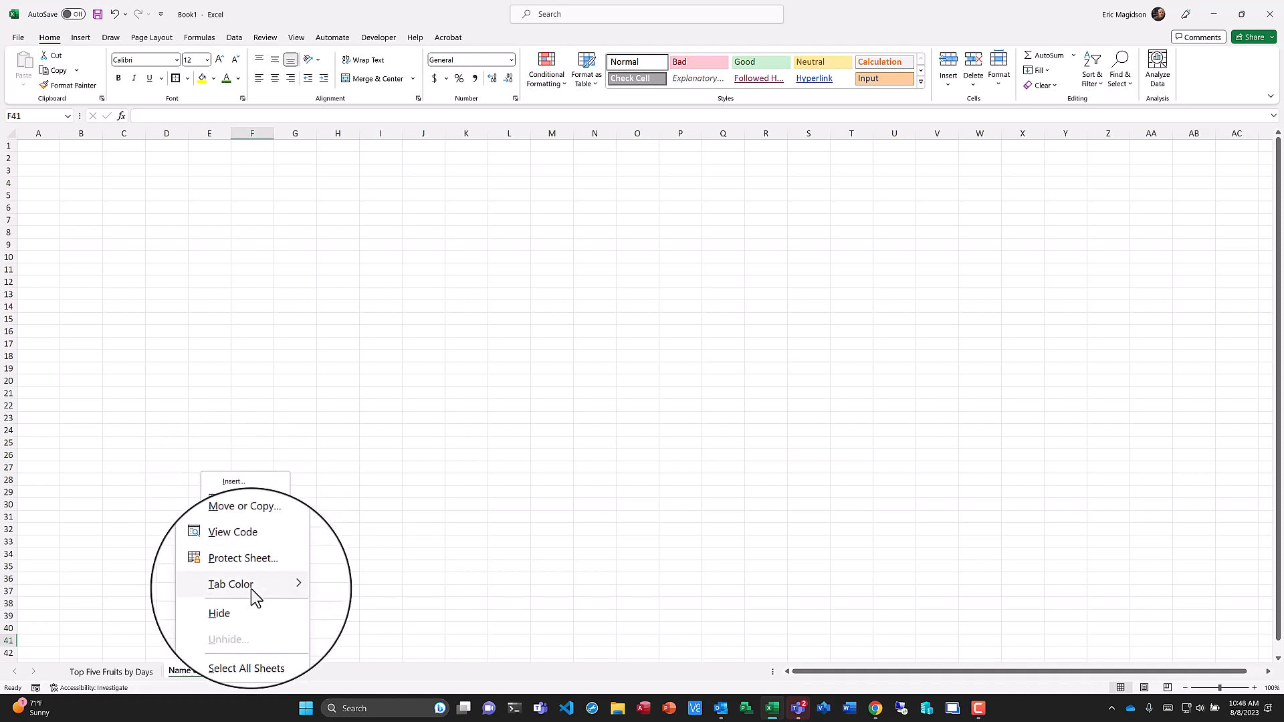
mouse_move(241, 586)
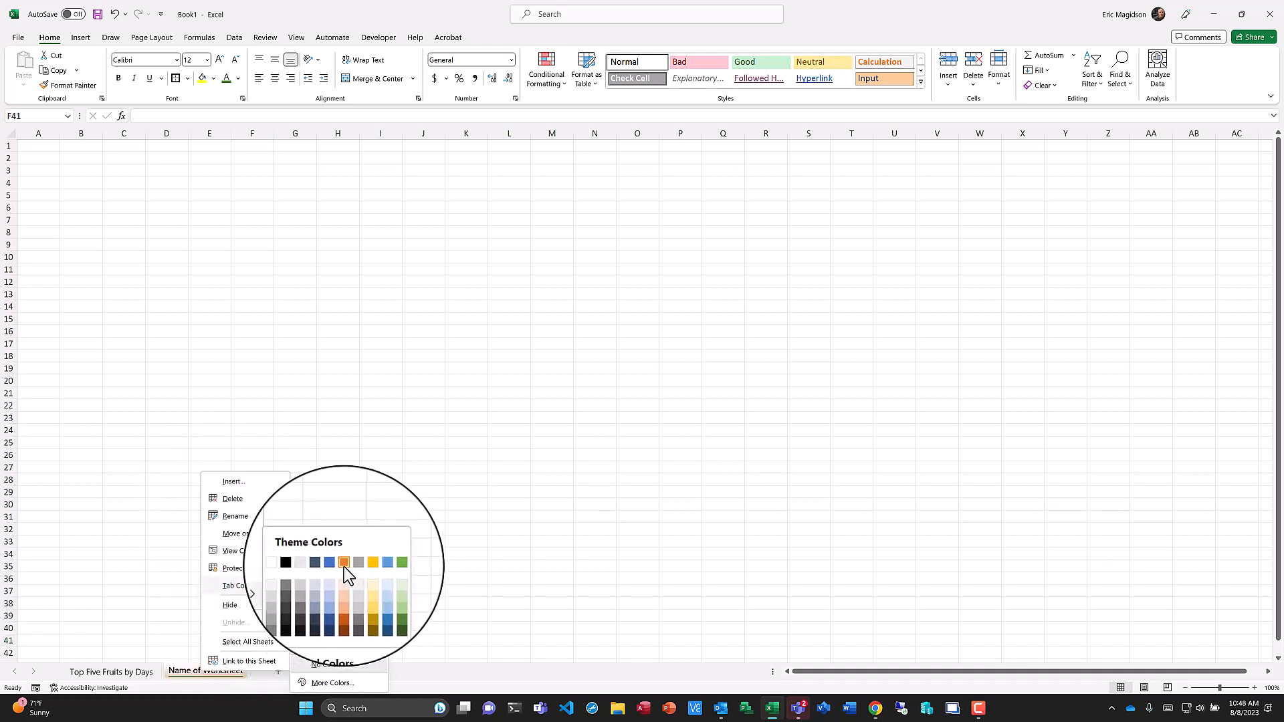
left_click(343, 569)
Set the "Top Five Fruits by Days" tab color to green.
left_click(129, 674)
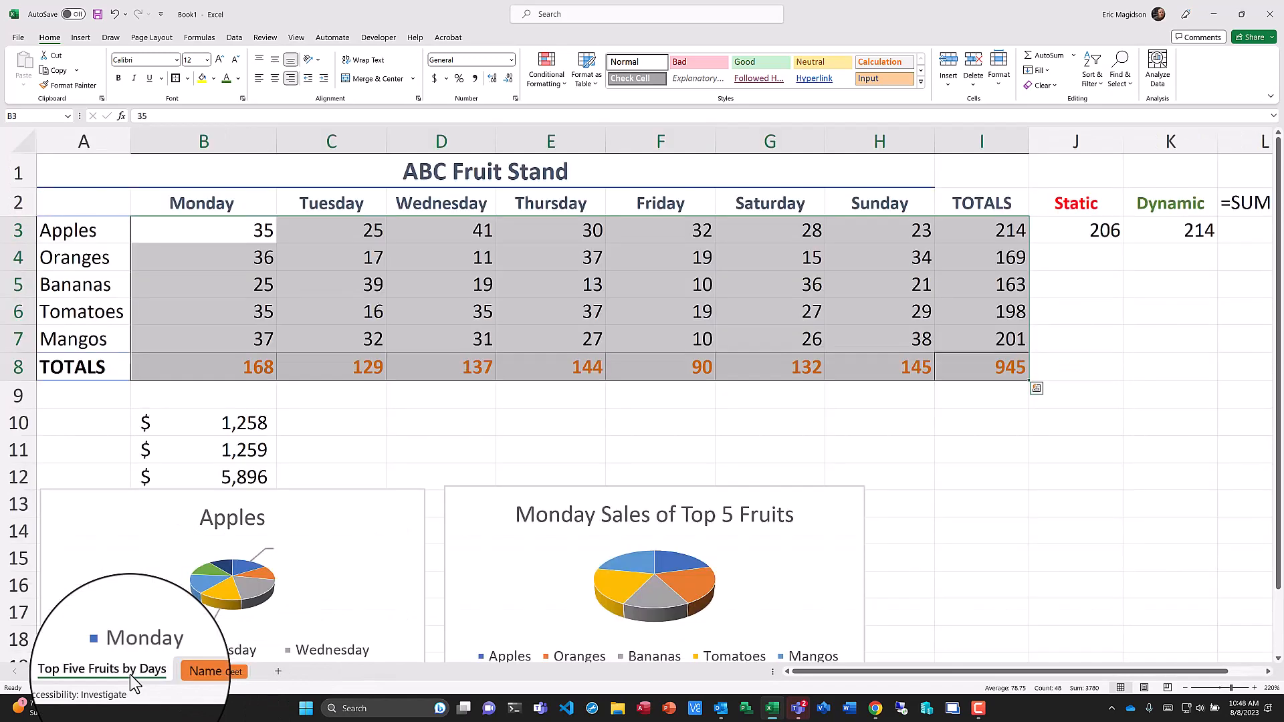
right_click(130, 674)
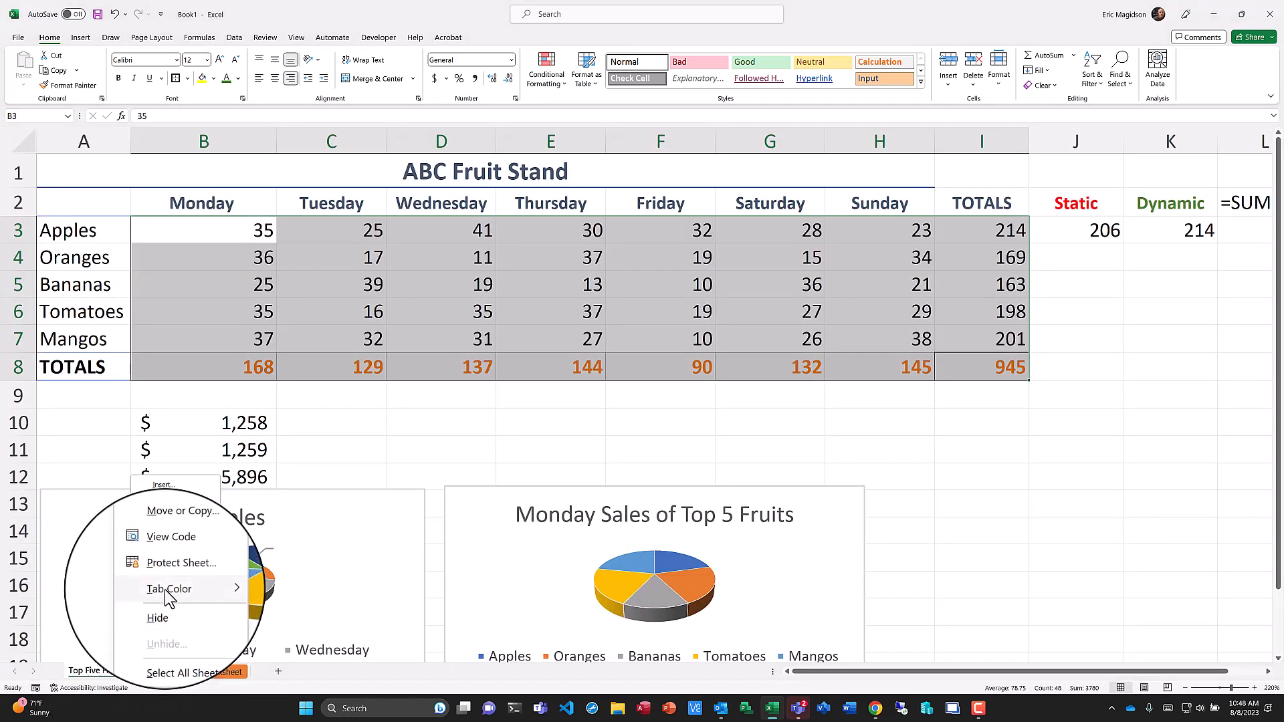
mouse_move(167, 590)
left_click(311, 564)
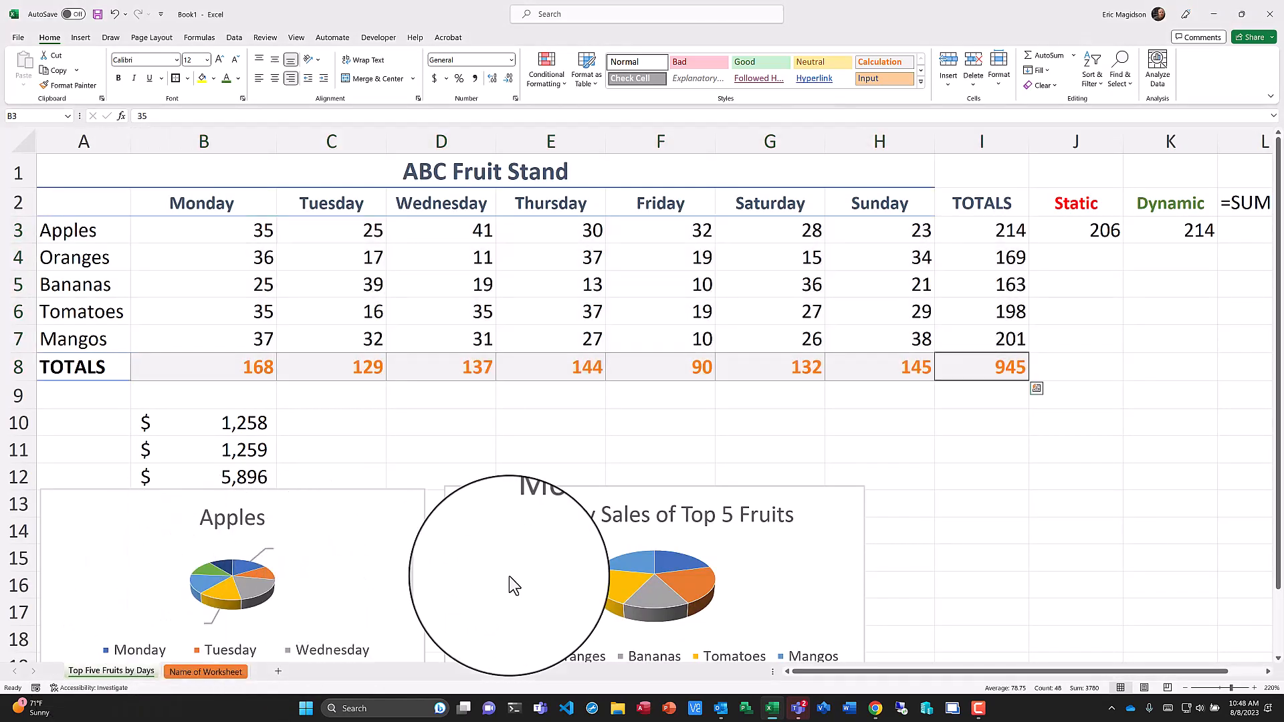
left_click(970, 525)
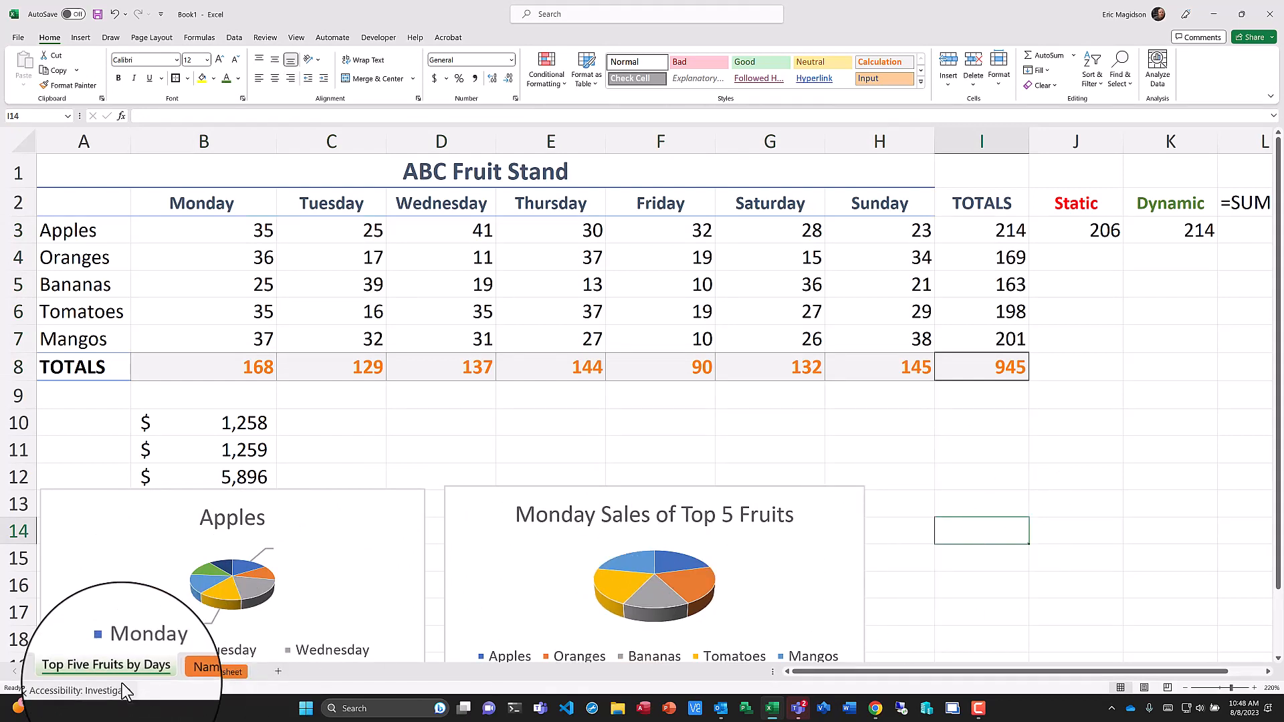
left_click(170, 672)
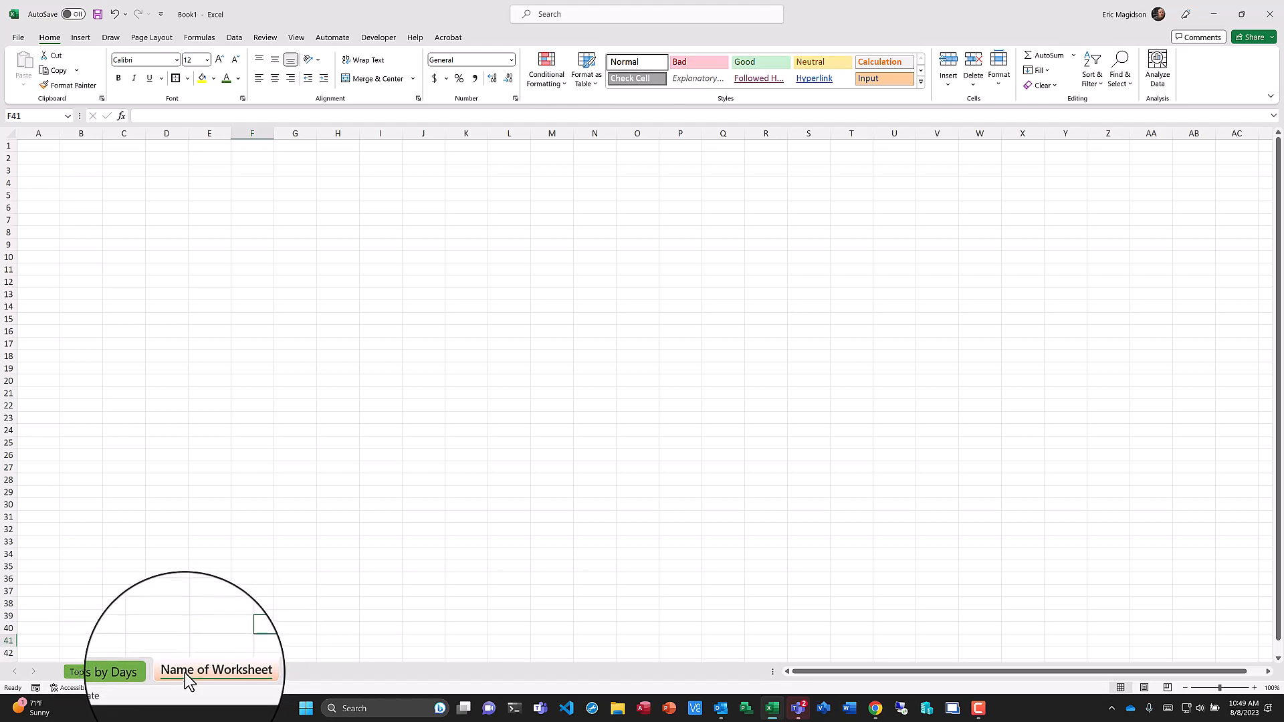
Open the workbook info, show all properties, and set the Title to "Top Five Fruits Sold Each Day".
left_click(18, 39)
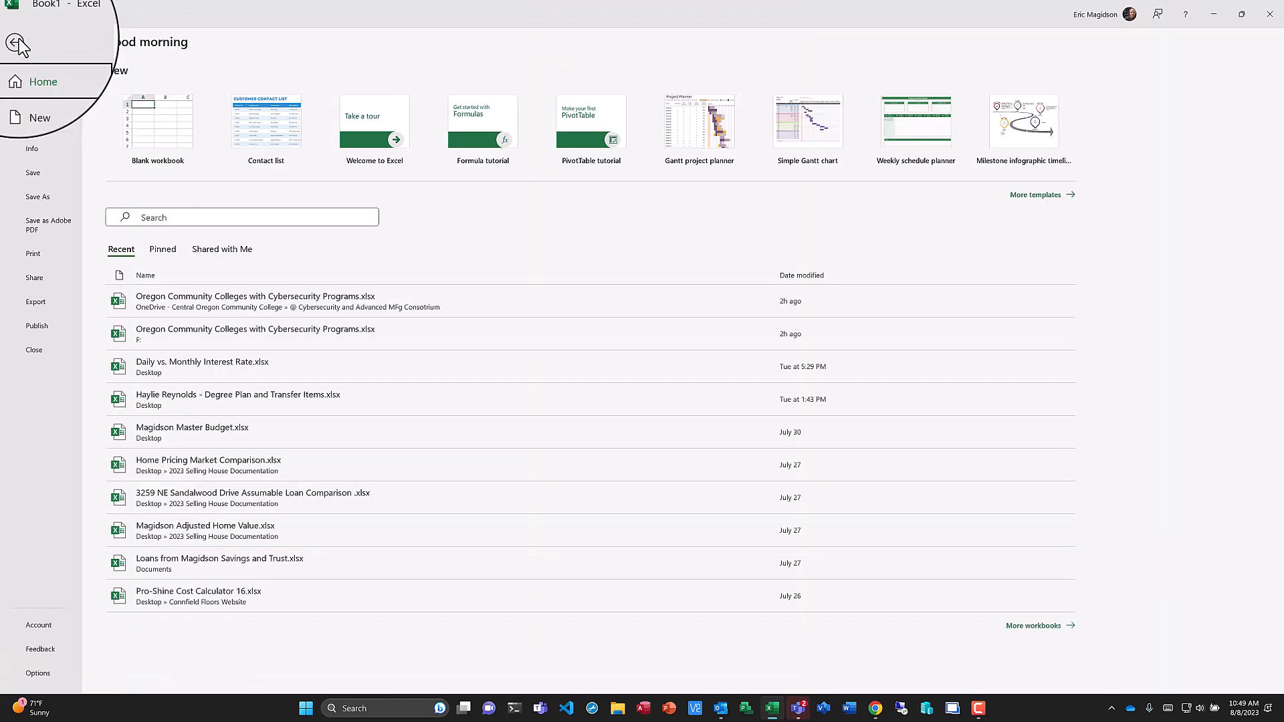
left_click(37, 151)
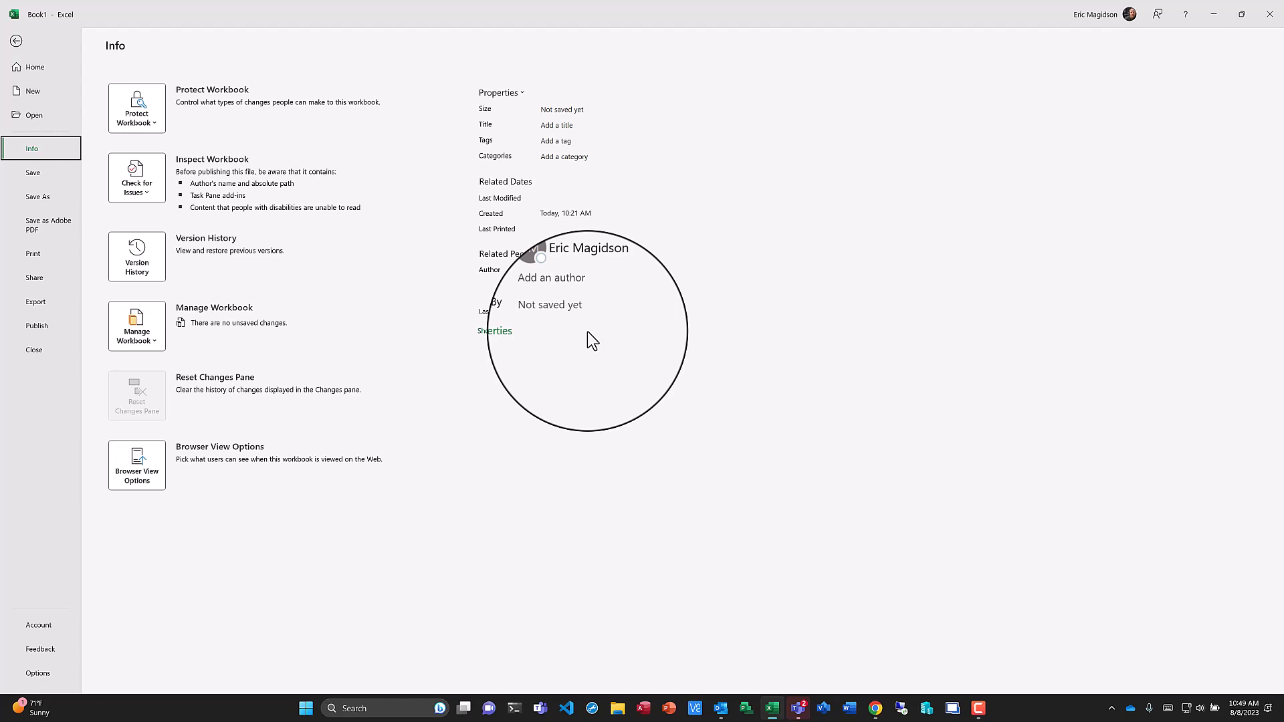
left_click(521, 335)
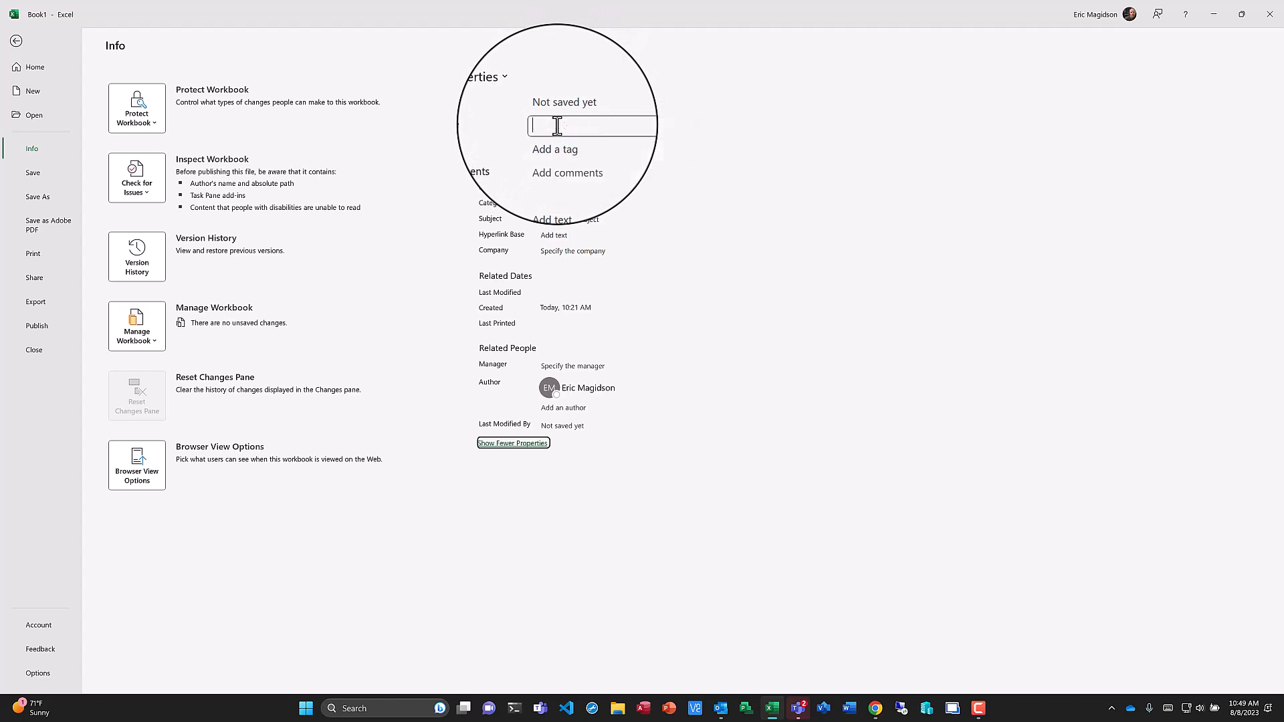
left_click(557, 125)
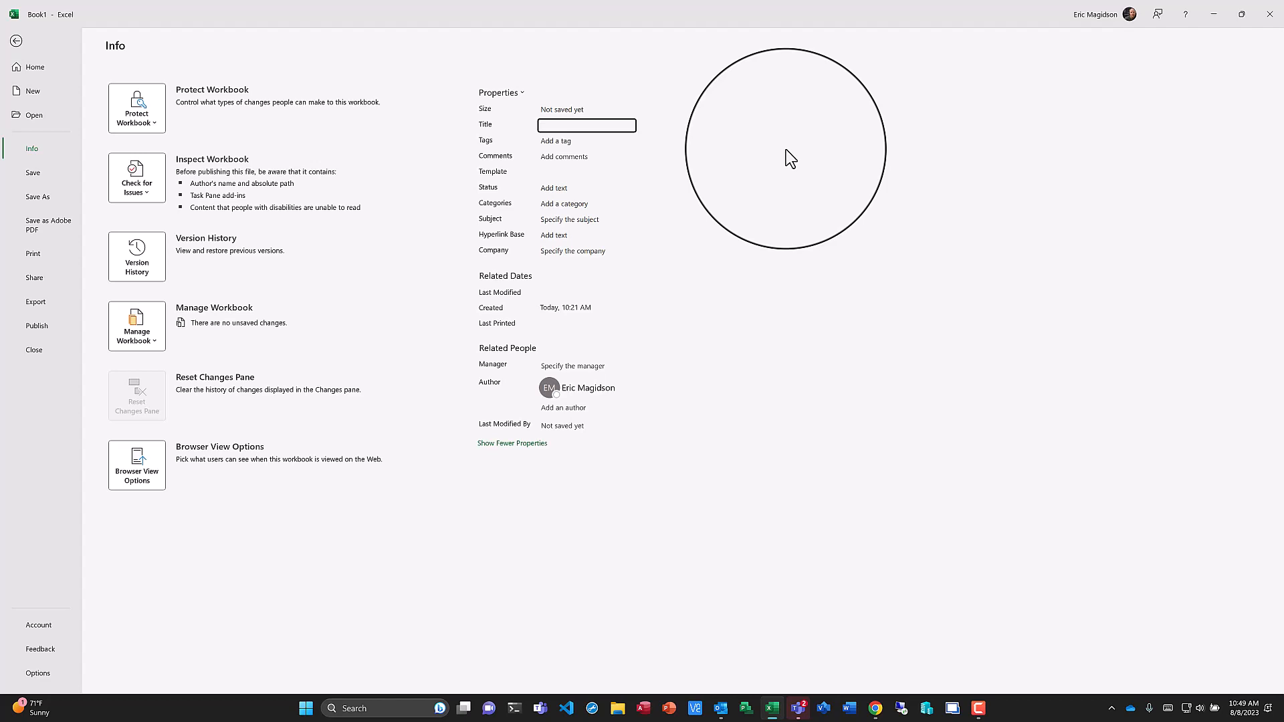
type("Top Five Frui")
key("BackSpace")
type("Sold Each Day")
Set the workbook Tags to "Fruit Sales, Fruit, Sales, Weekly Sale".
left_click(565, 141)
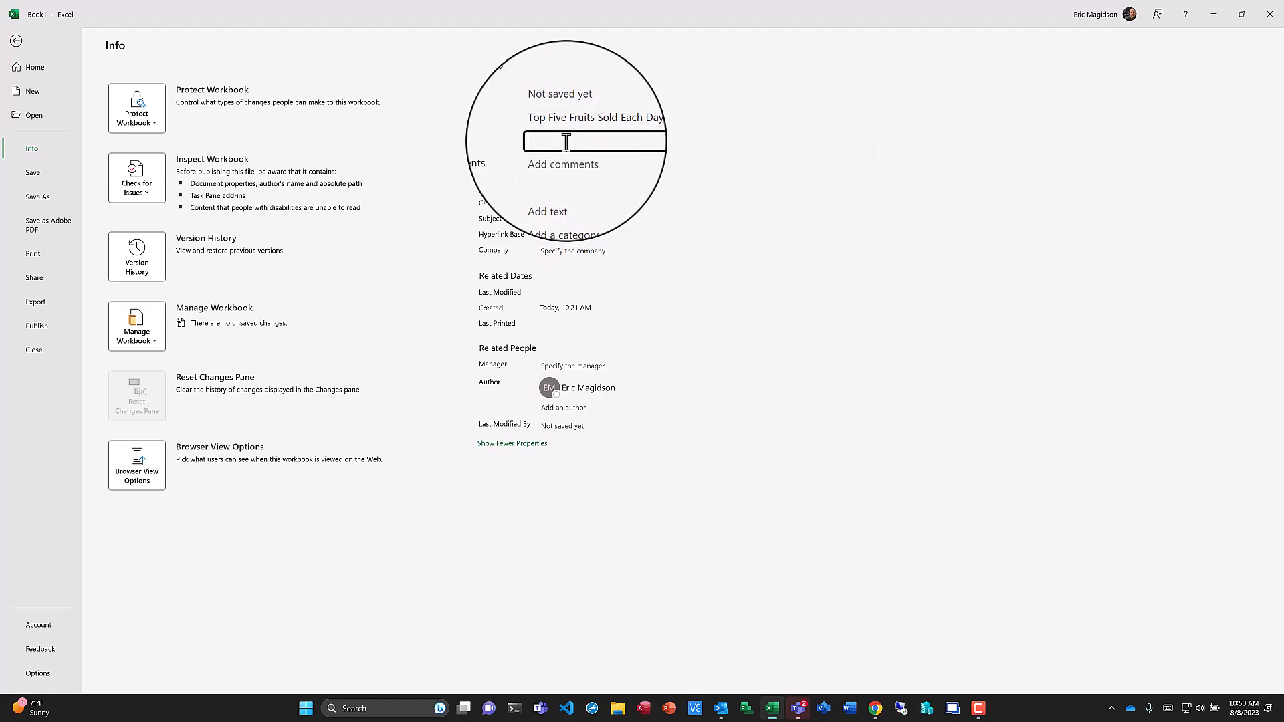
type("Fruit Sales")
type(", Fruit")
type(", ")
type("Sales")
type(",")
type(" EW")
key("BackSpace")
key("BackSpace")
type("Weekly Sale")
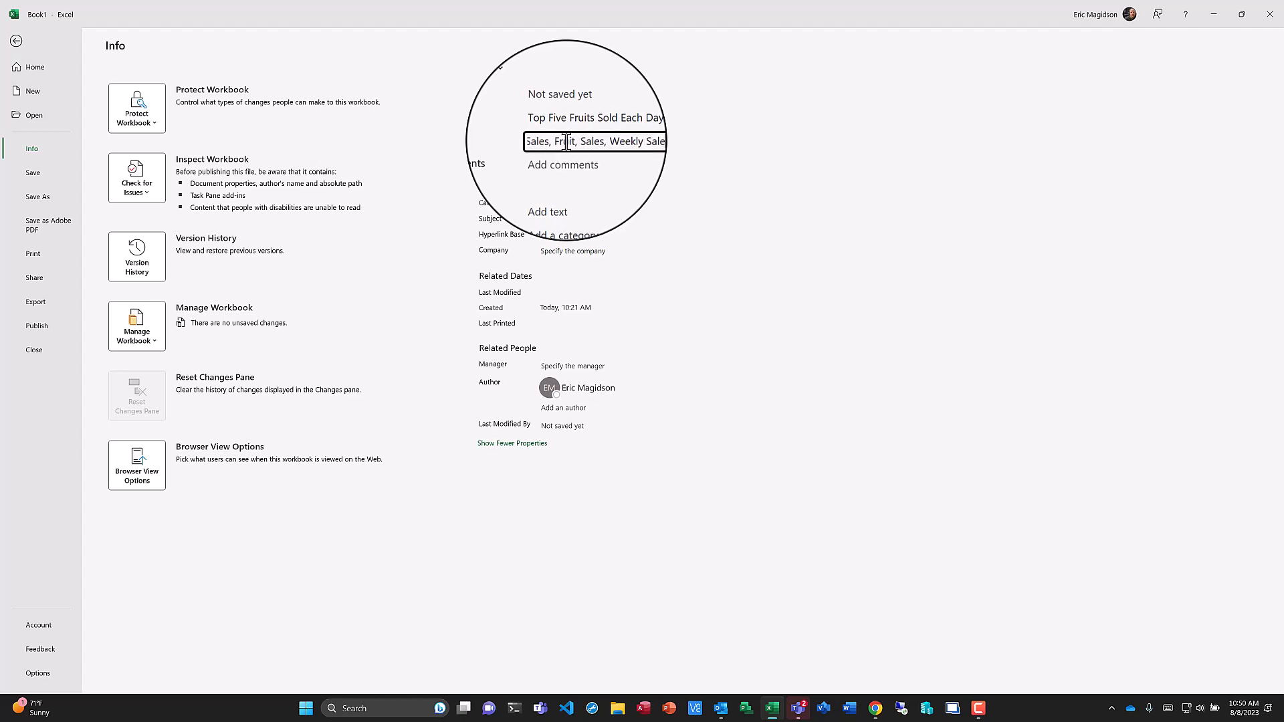
Add a workbook comment noting the sheet could be used for multiple weeks by putting in the new weeks' sales data.
left_click(560, 157)
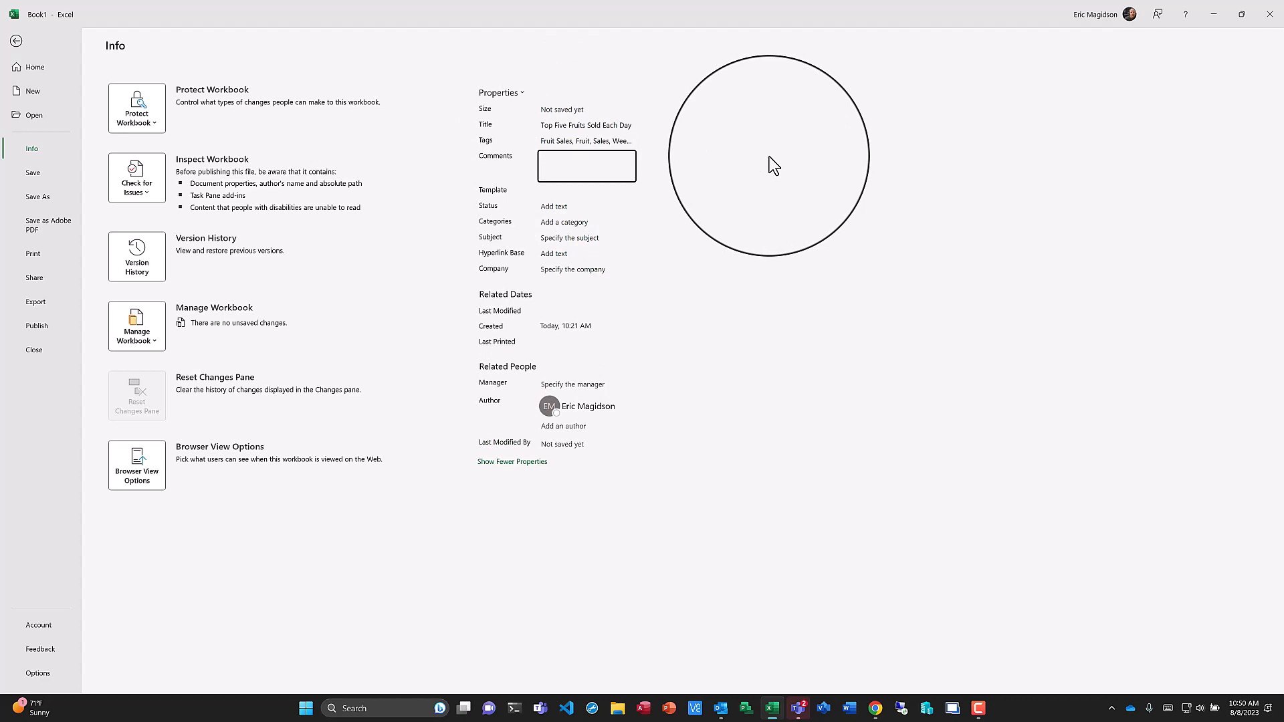
type("This could be used for multiple weeks just put in the new weeks ")
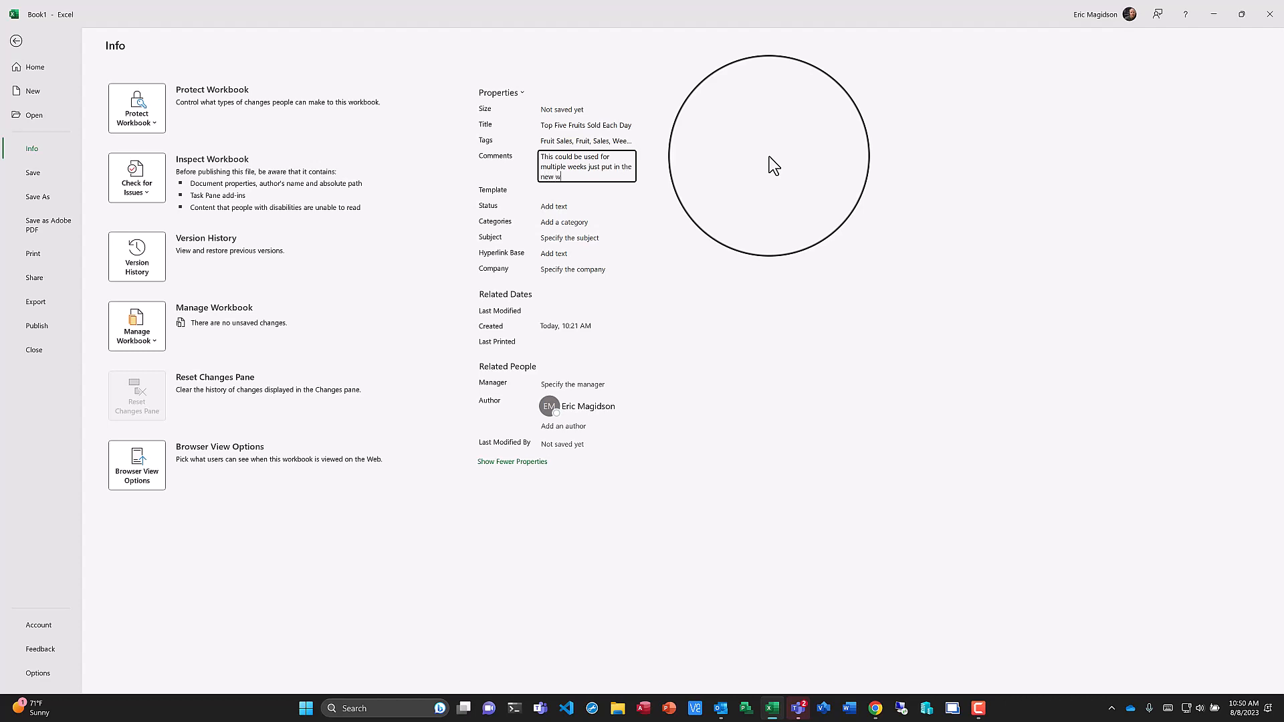
type("sales data")
Set the workbook Status to "Draft" and the Categories to "Fruits, Sales, Sales Charts".
left_click(555, 205)
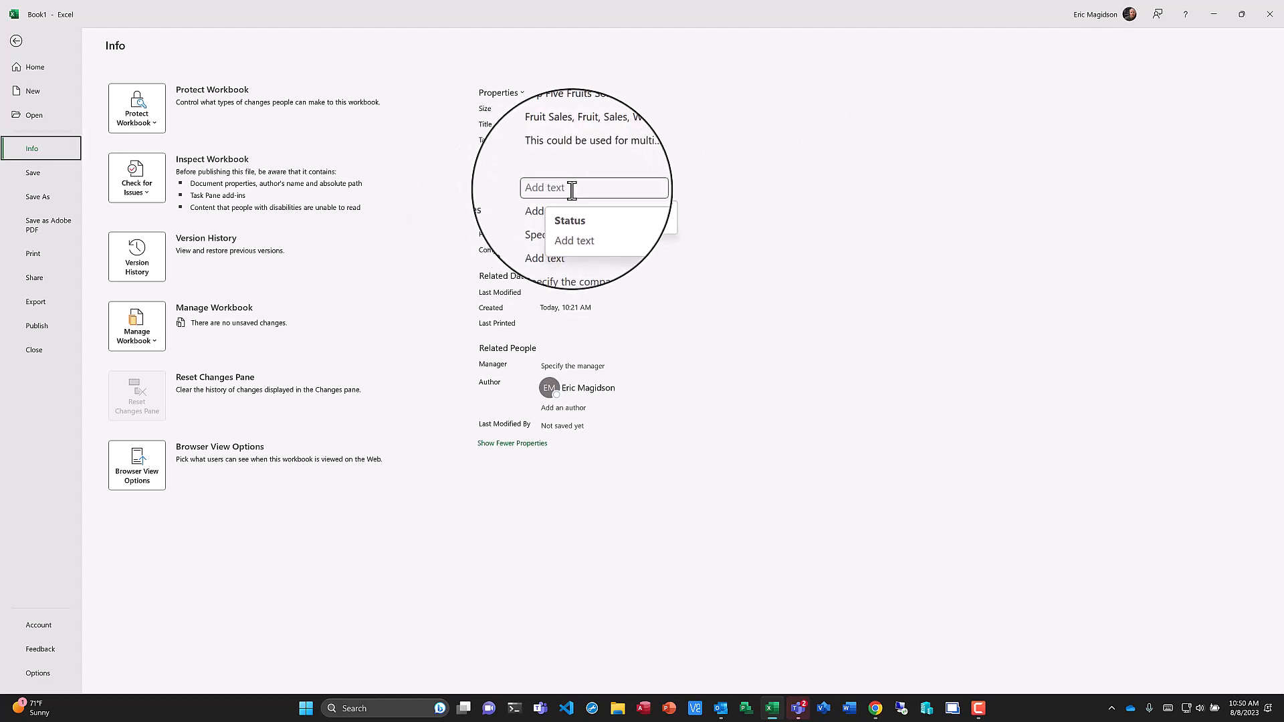
type("Draft")
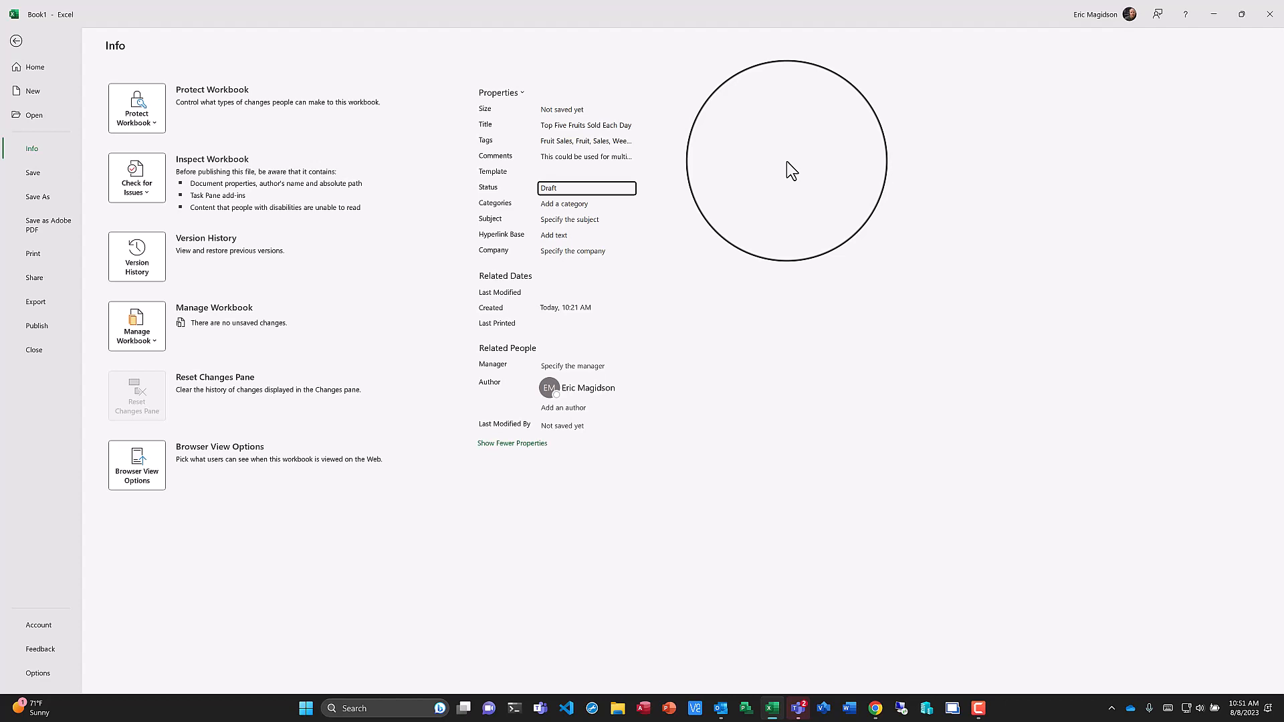
left_click(568, 207)
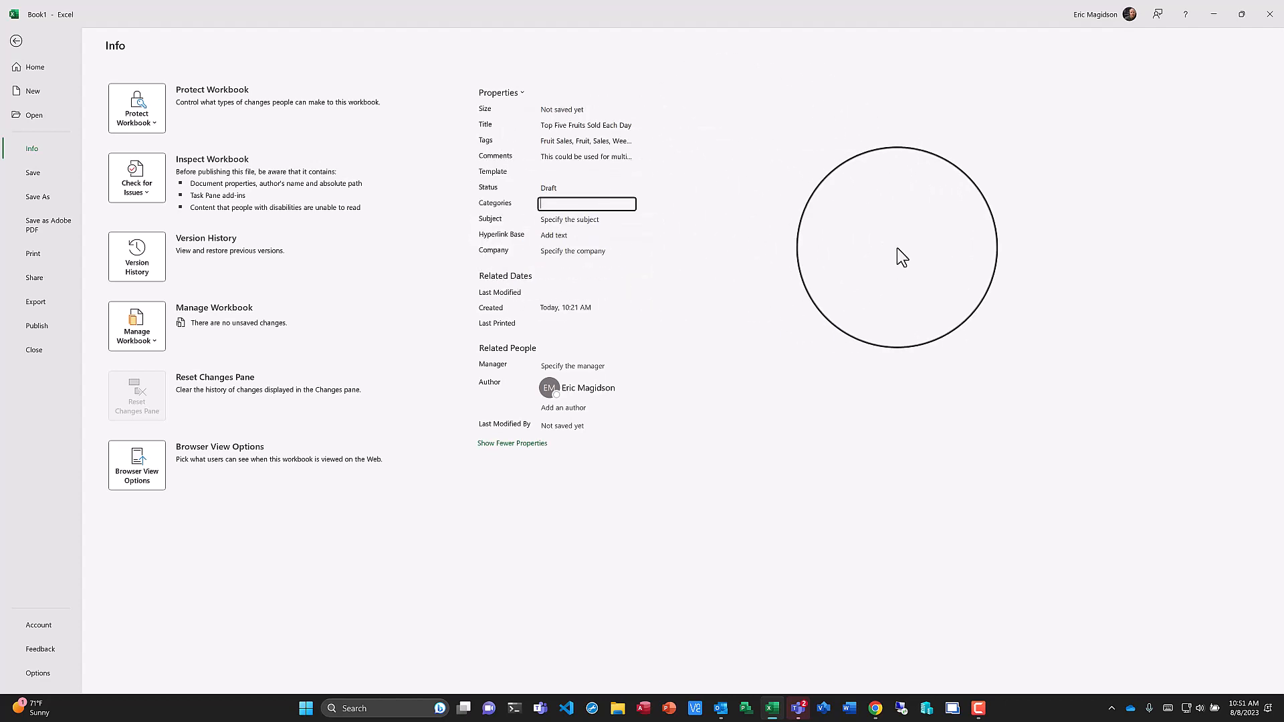
type("Fruits, Sa")
type("les, ")
type("C")
type("ales Chrts")
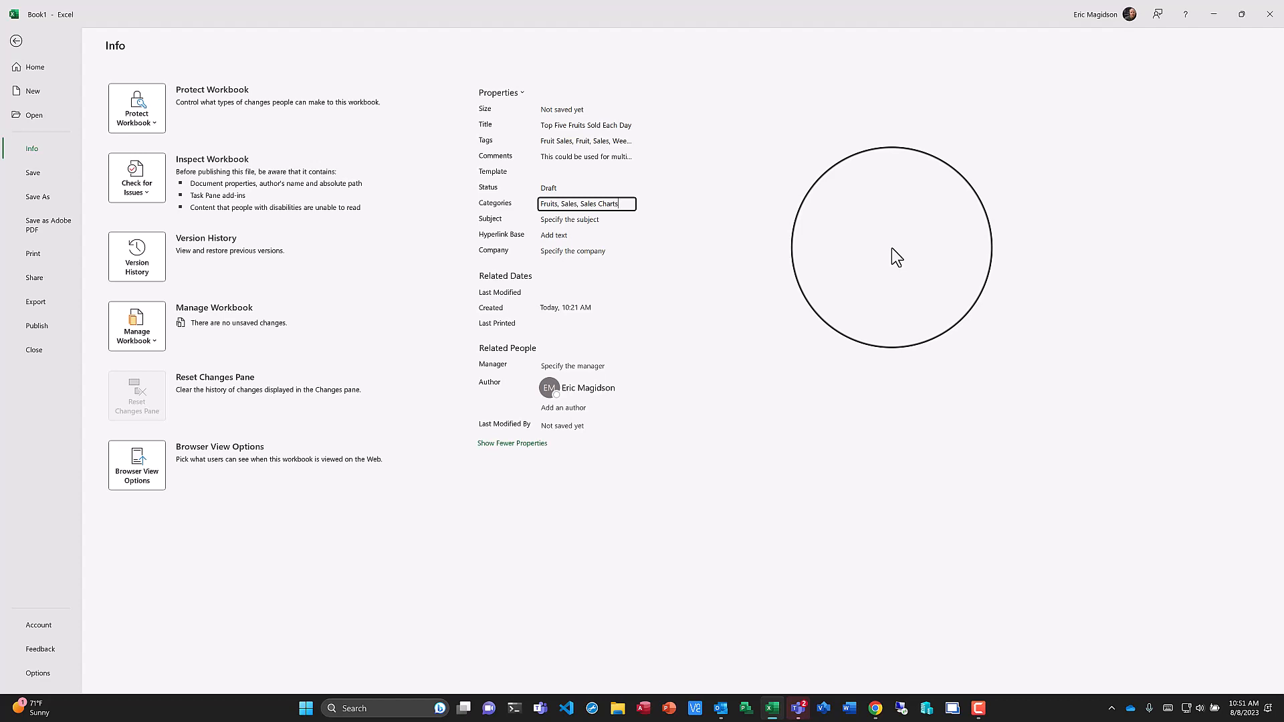
Set the workbook Subject to "Sales Data" and the Company to "ABD Fruits".
left_click(587, 221)
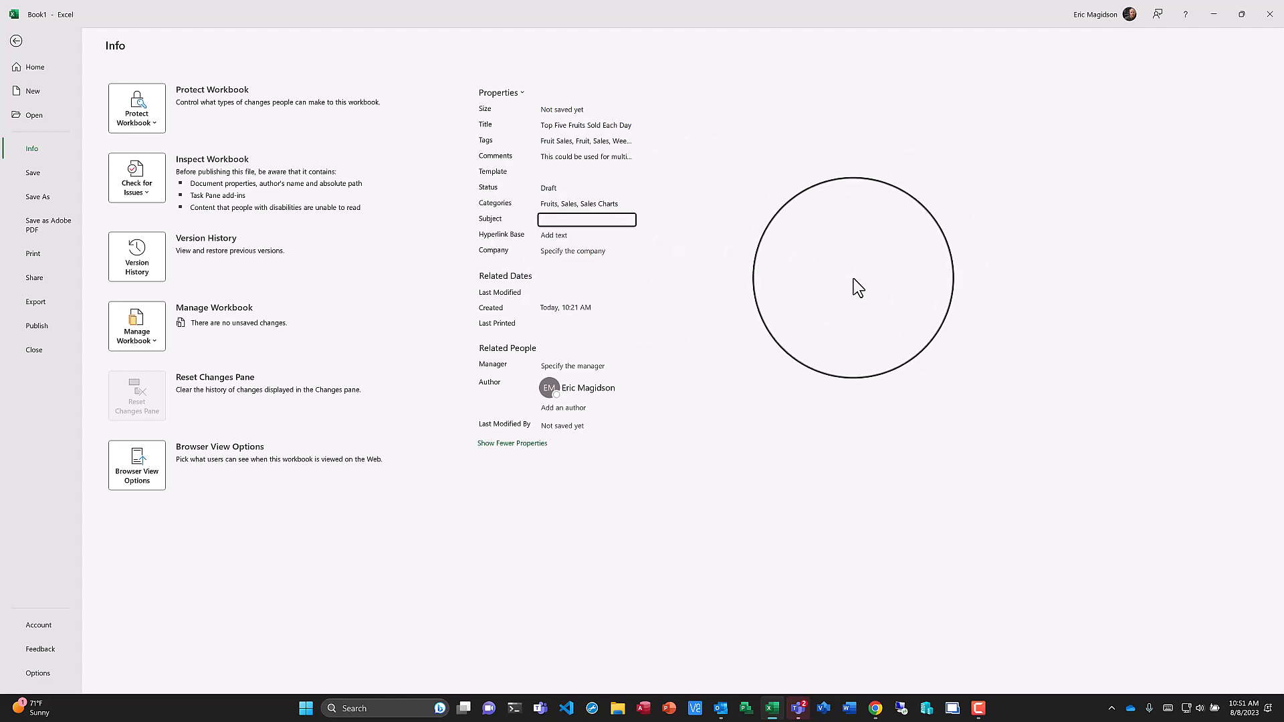
type("Sales Data")
left_click(545, 252)
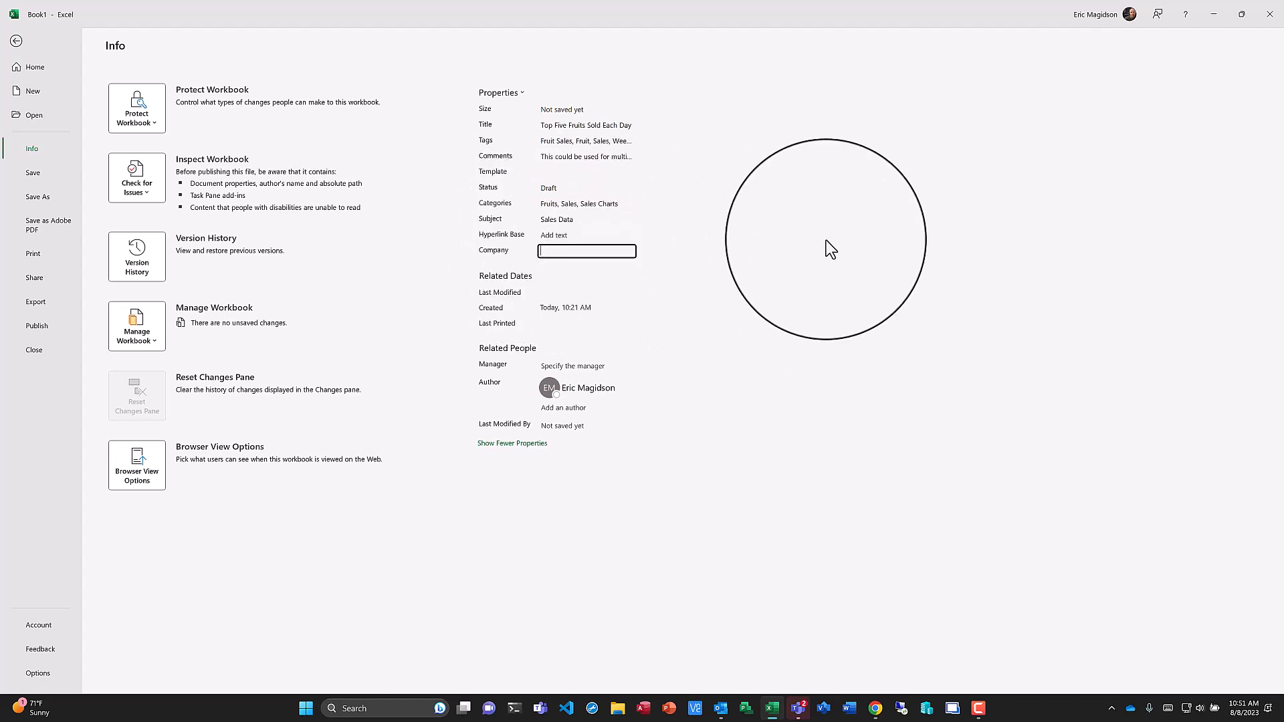
type("ABD Fruits")
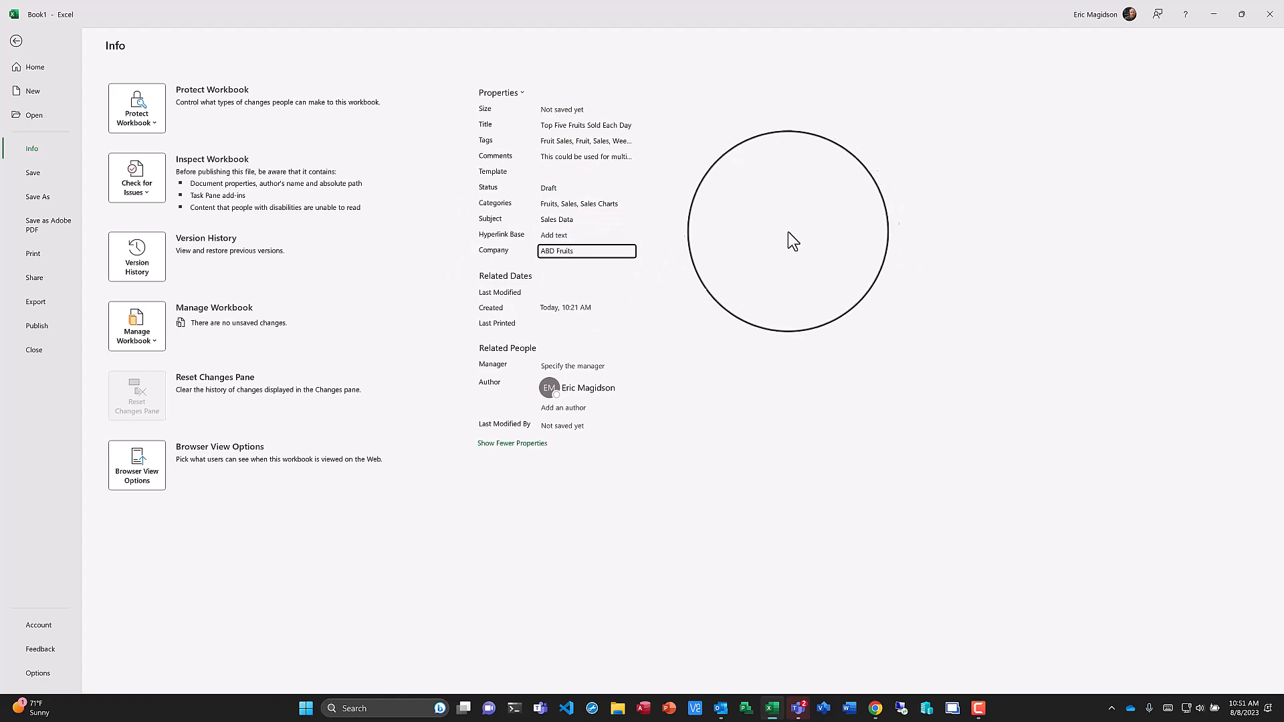
Switch to the Top Five Fruits by Days sheet, then change the workbook Company to "ABD Fruit Stand".
left_click(16, 40)
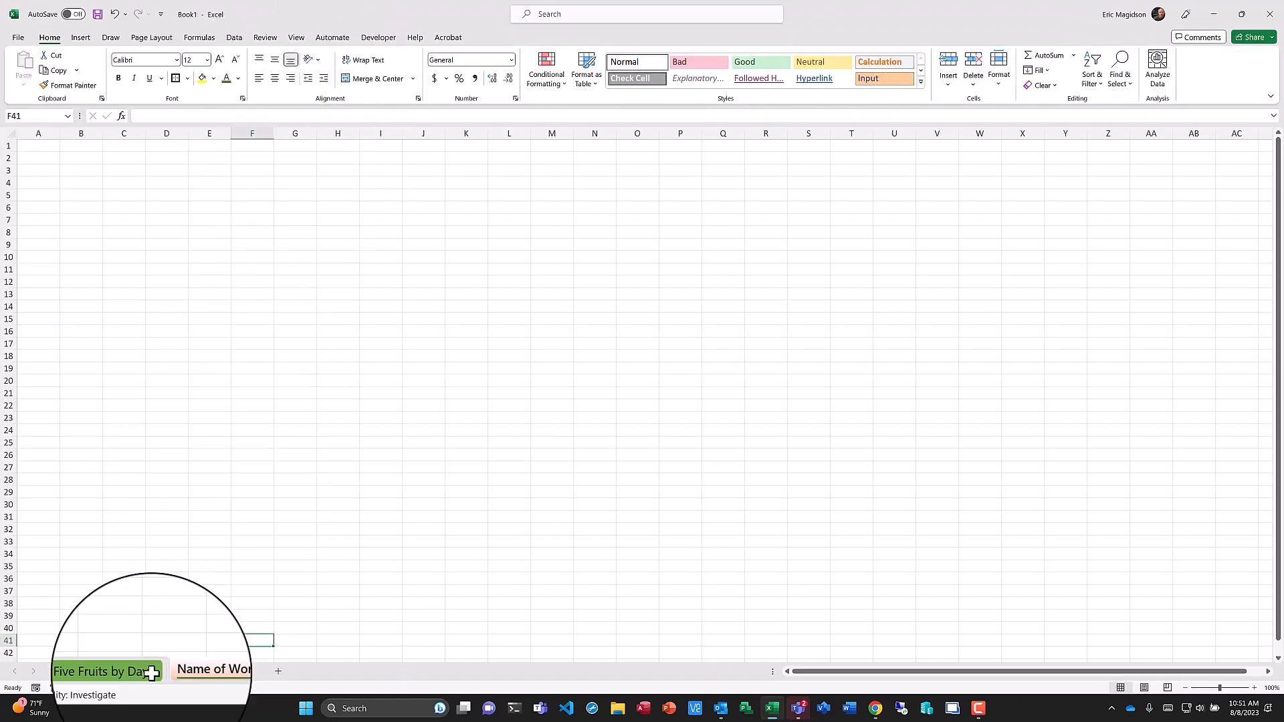
left_click(111, 672)
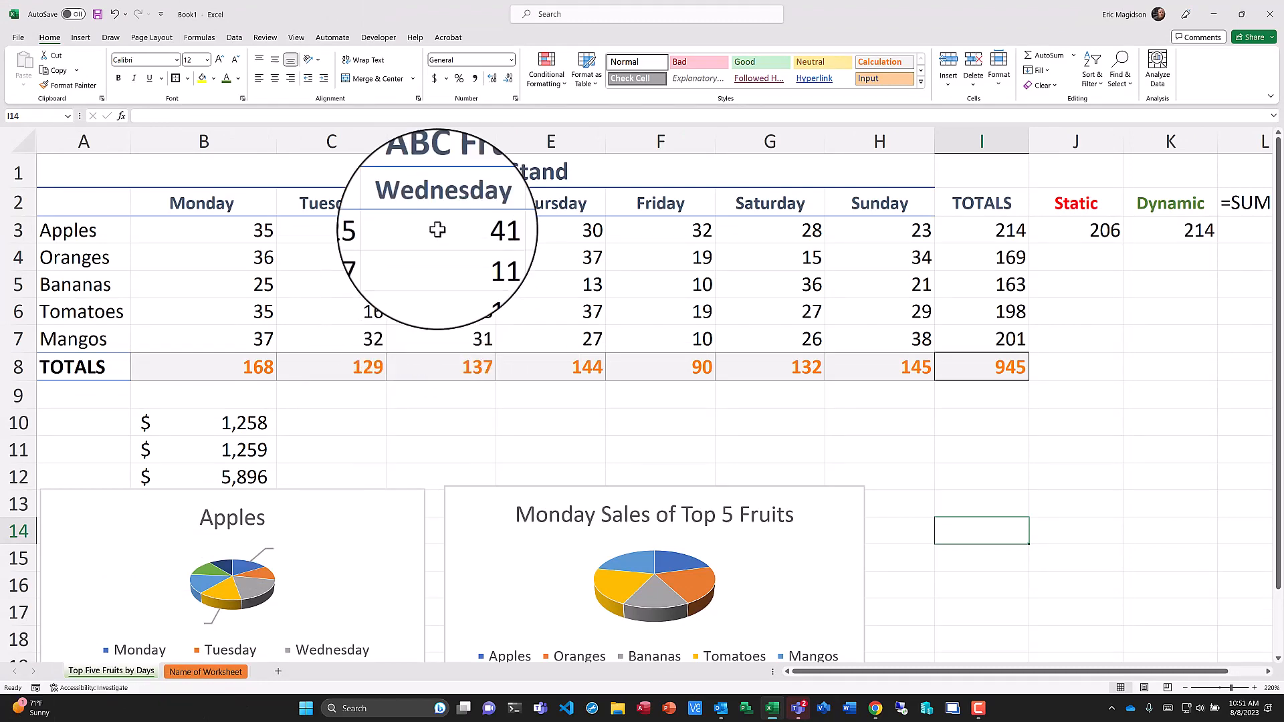
left_click(18, 42)
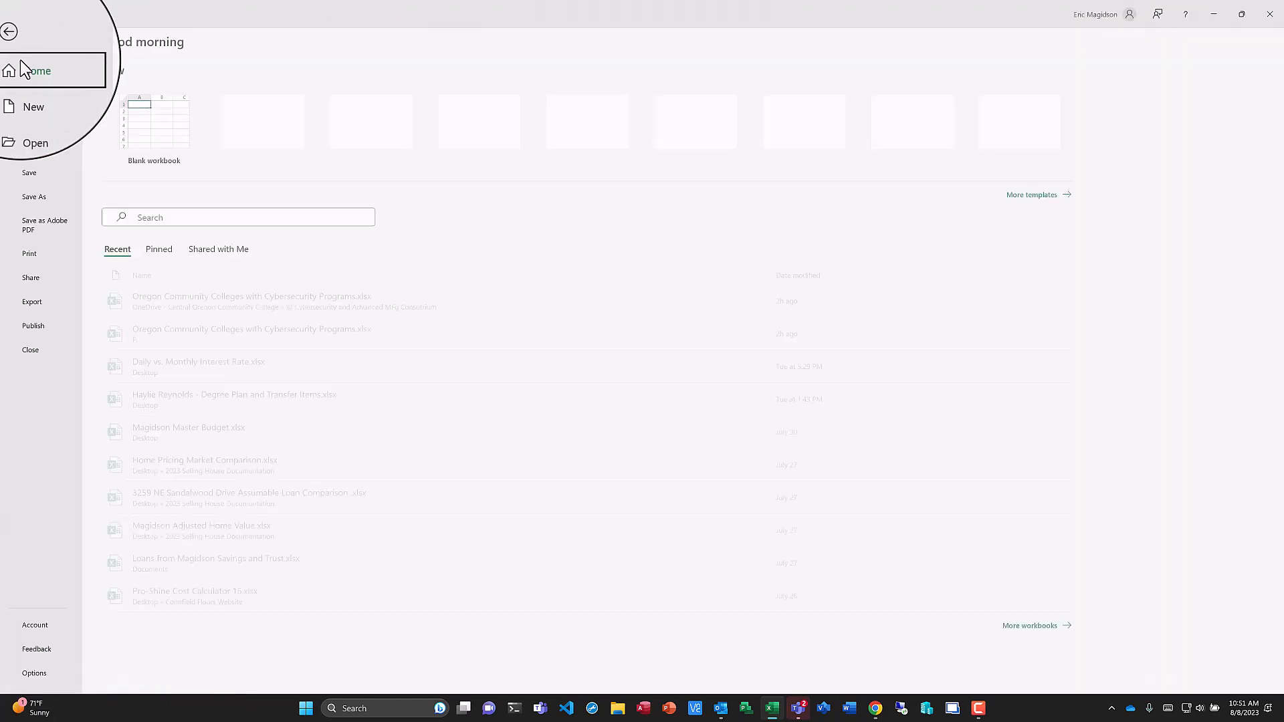
left_click(37, 150)
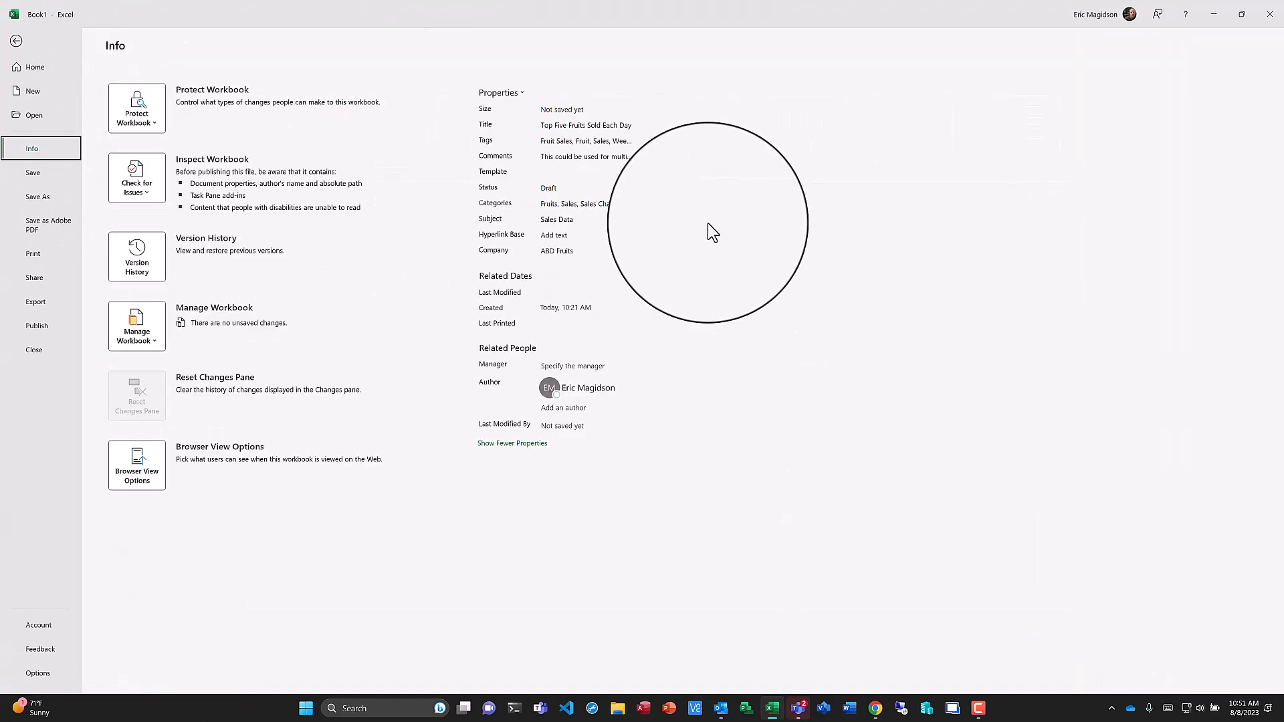
left_click(576, 252)
left_click(576, 252)
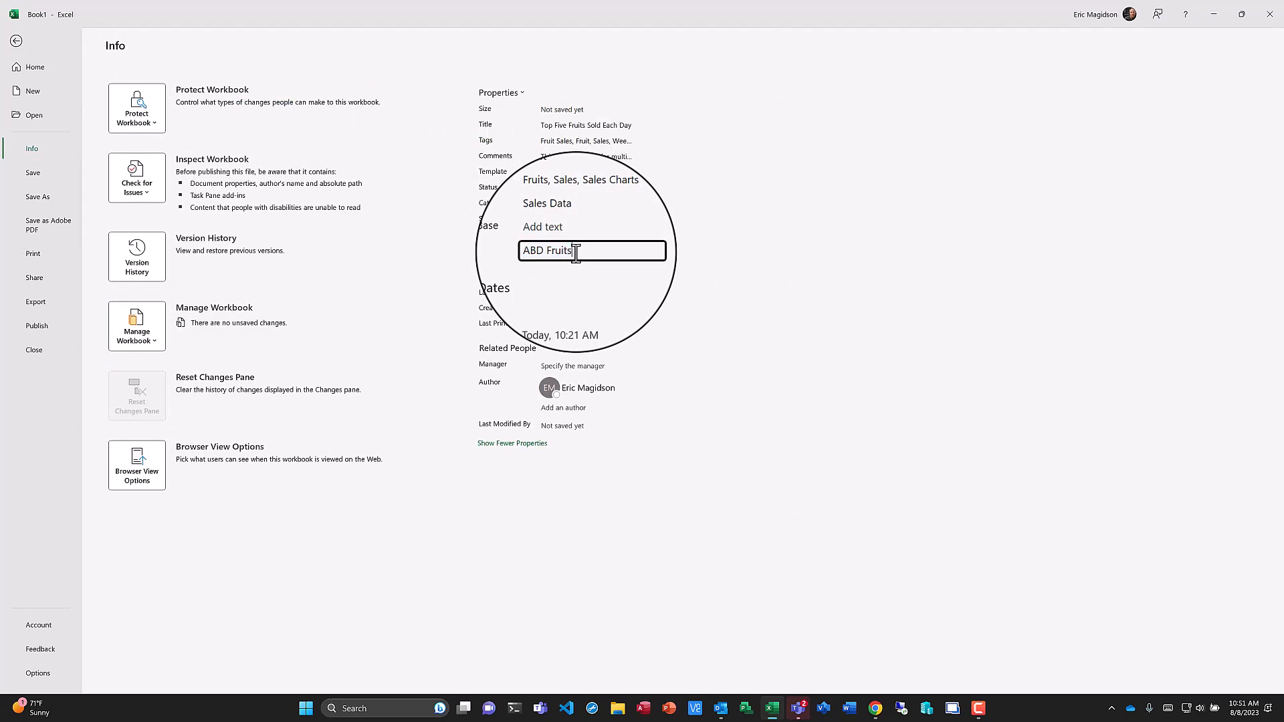
key("BackSpace")
type("Stand")
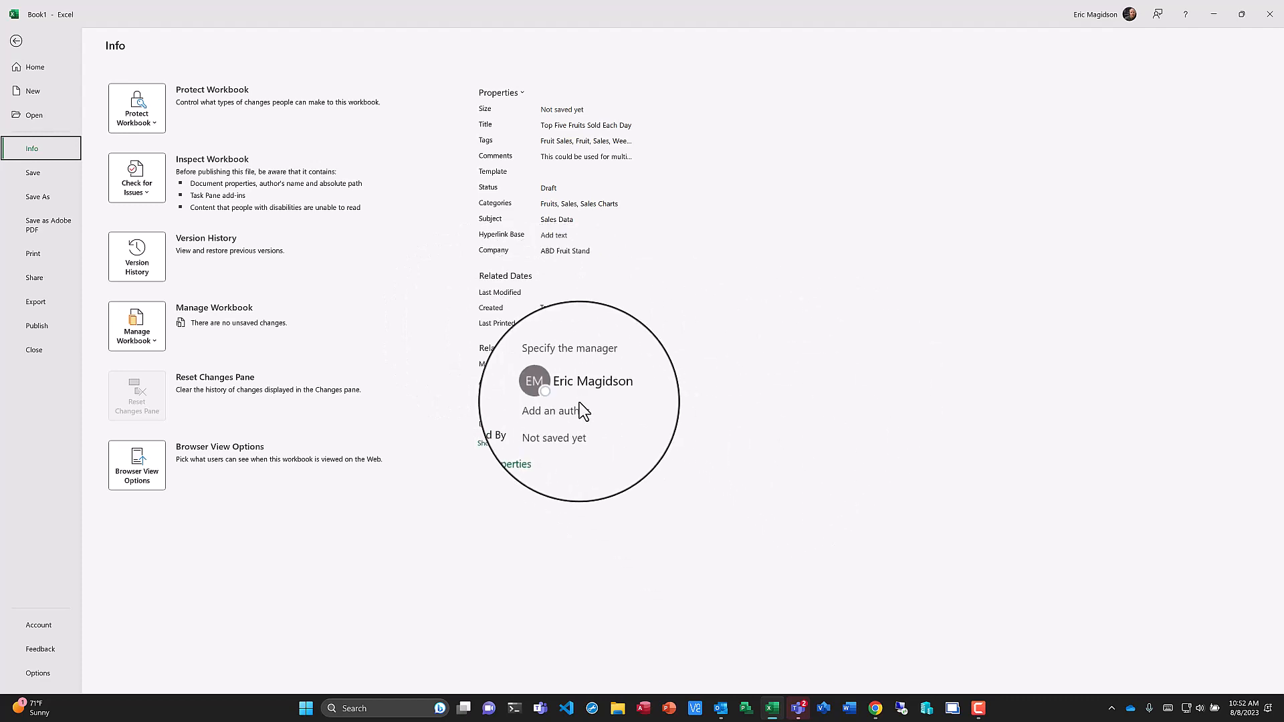
left_click(546, 366)
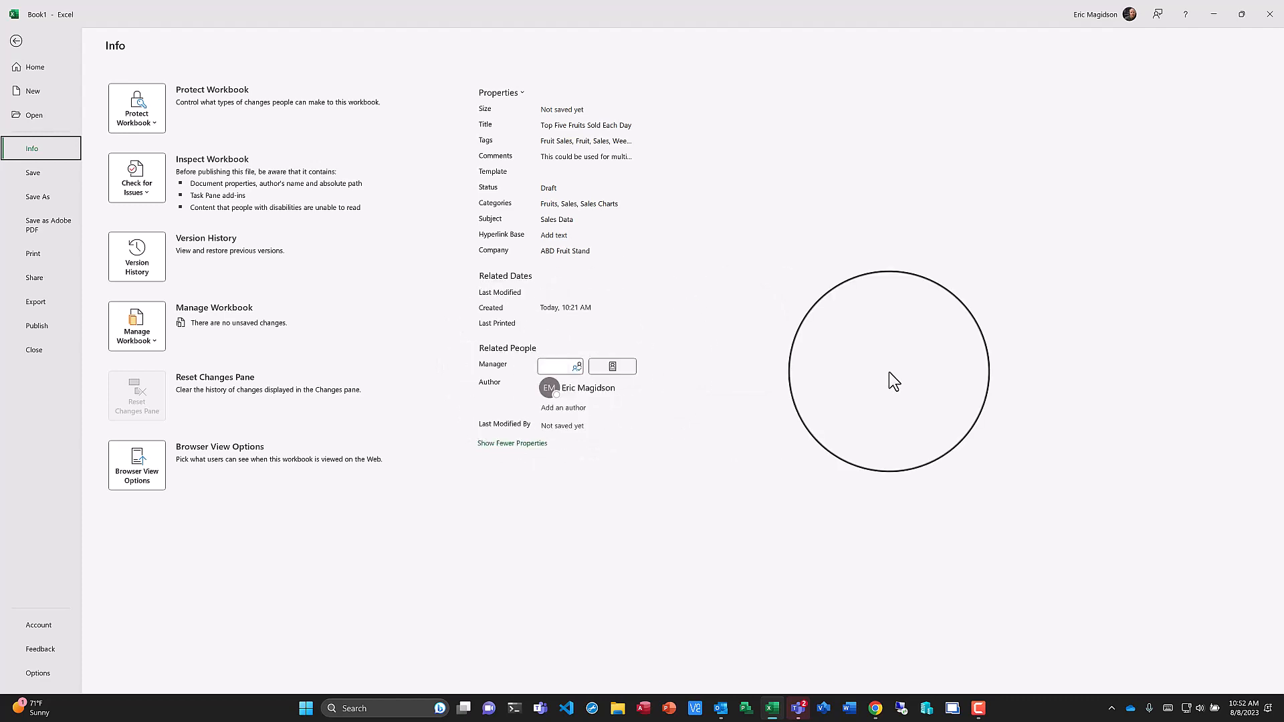
left_click(889, 372)
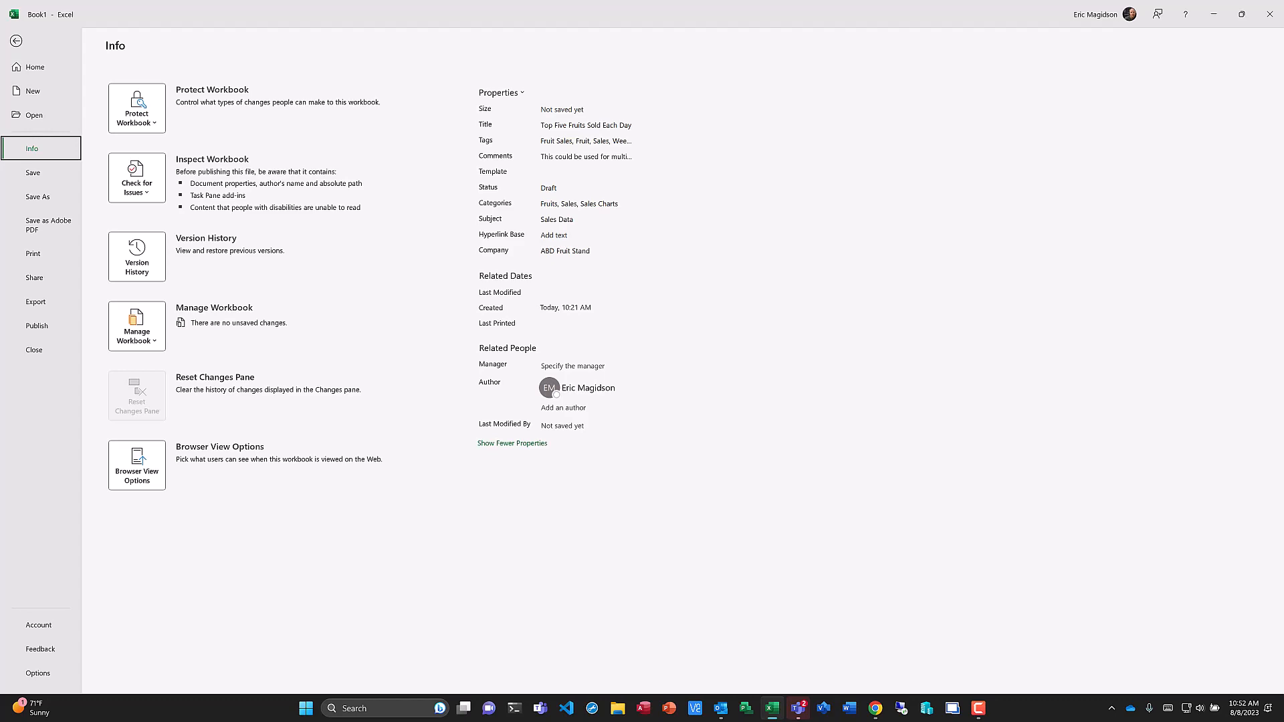
left_click(16, 42)
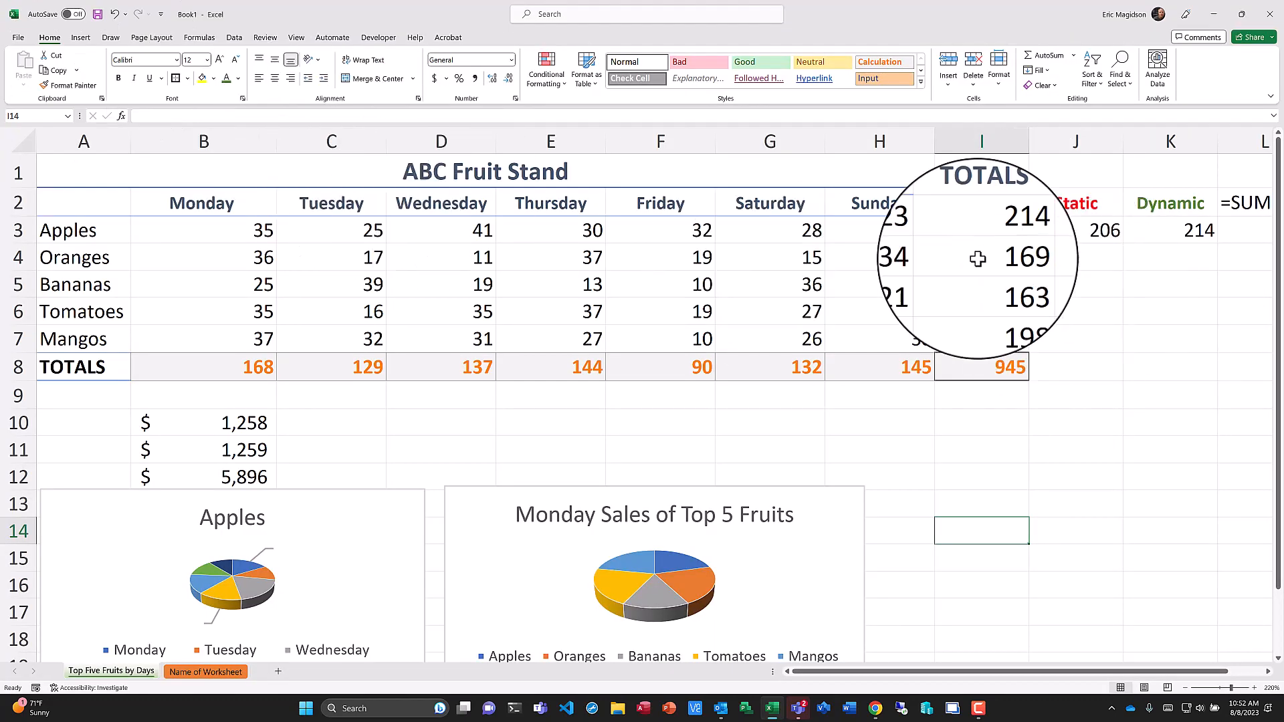
Open the print settings and set the page to Landscape Orientation.
left_click(18, 40)
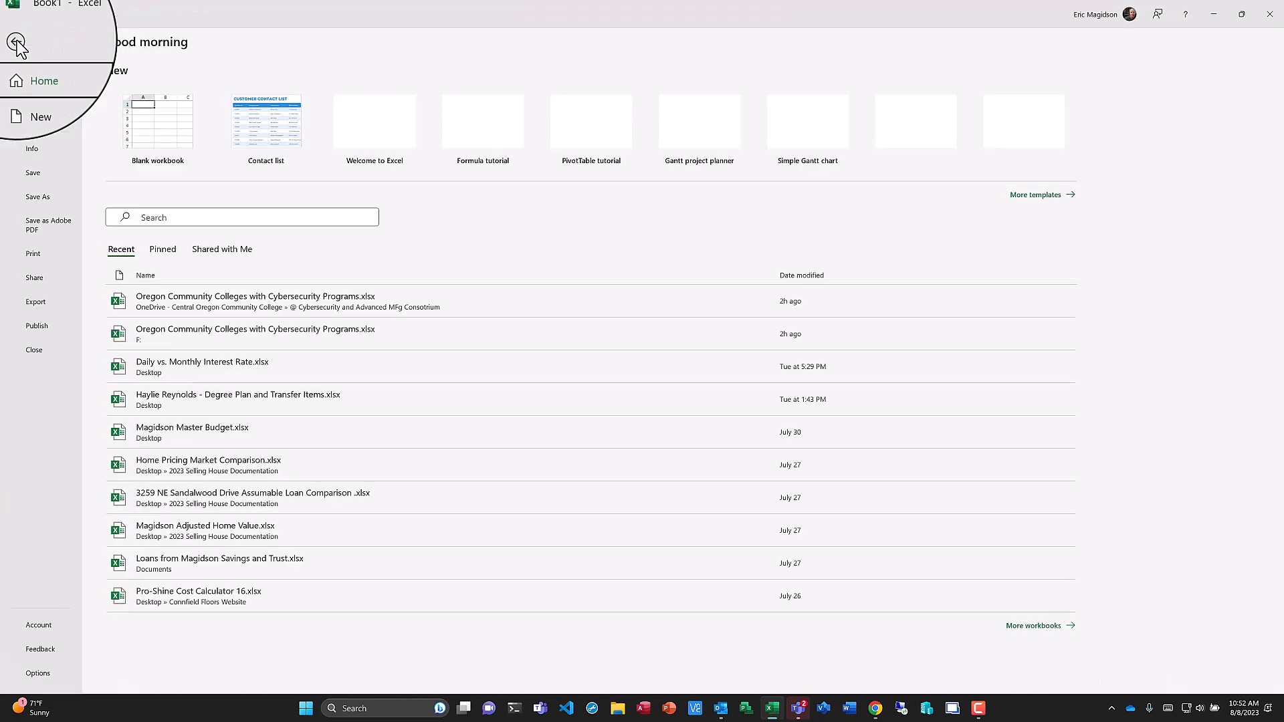
left_click(42, 254)
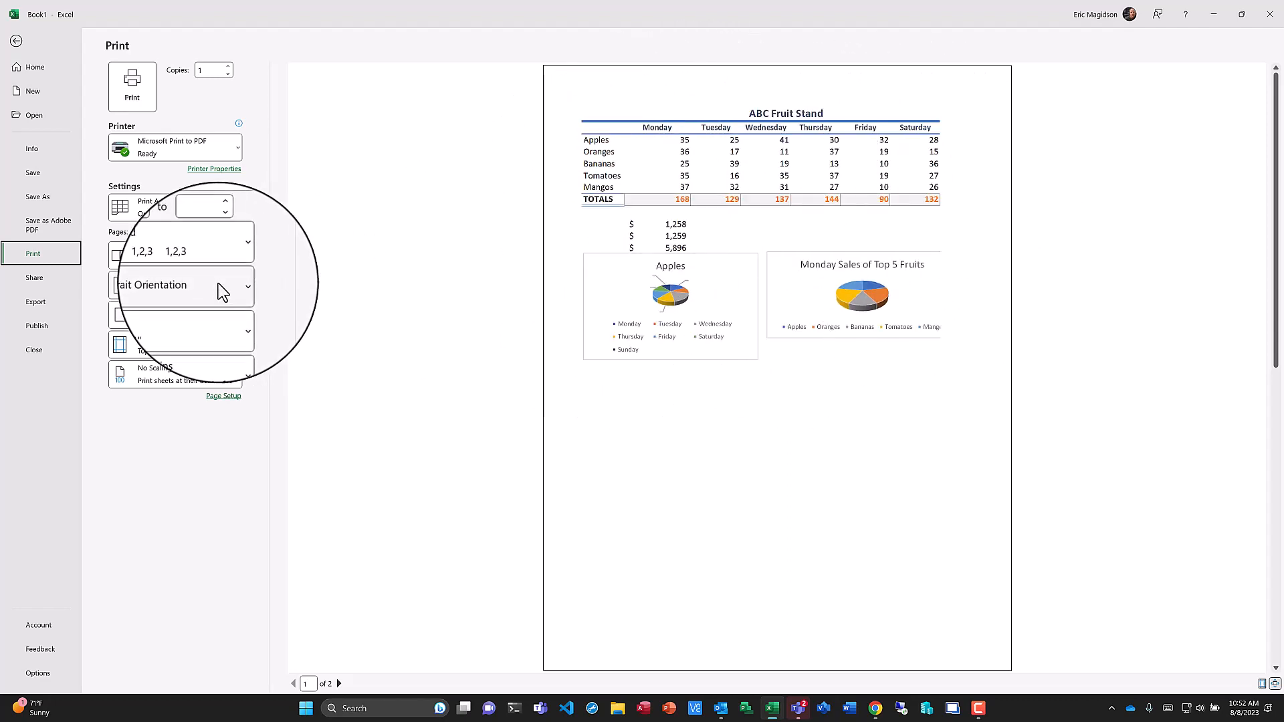
left_click(238, 286)
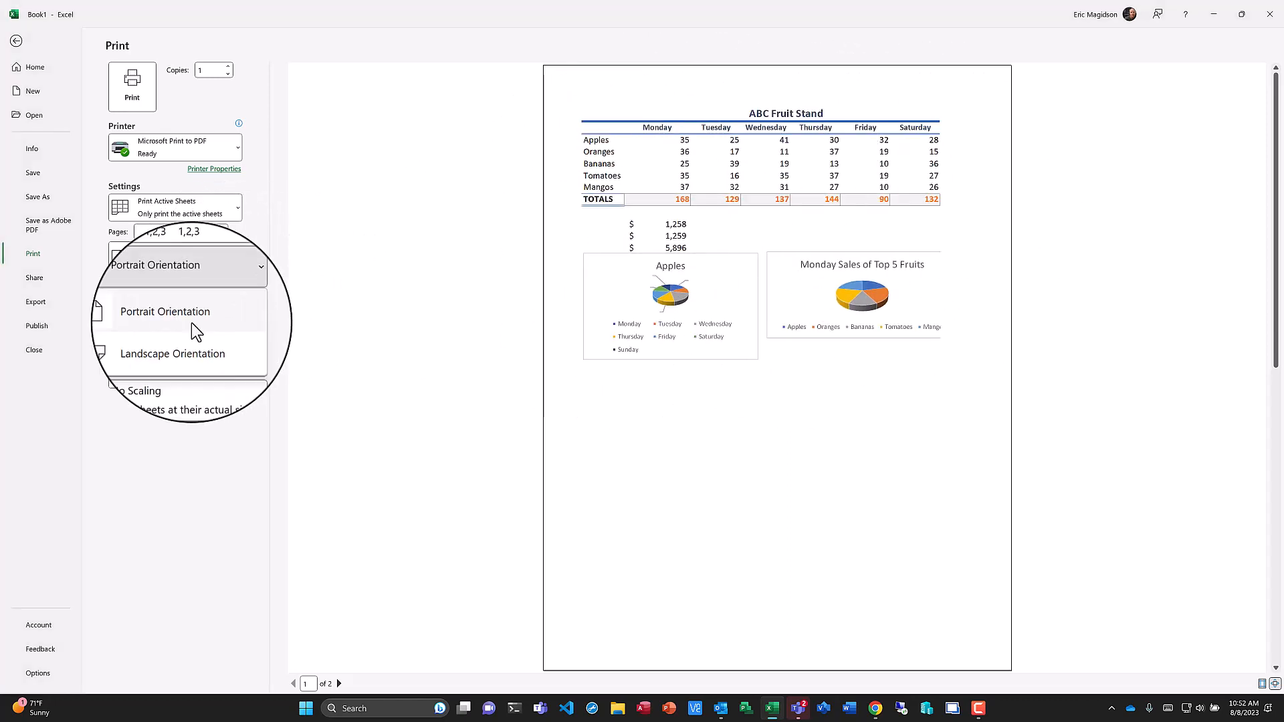
left_click(186, 349)
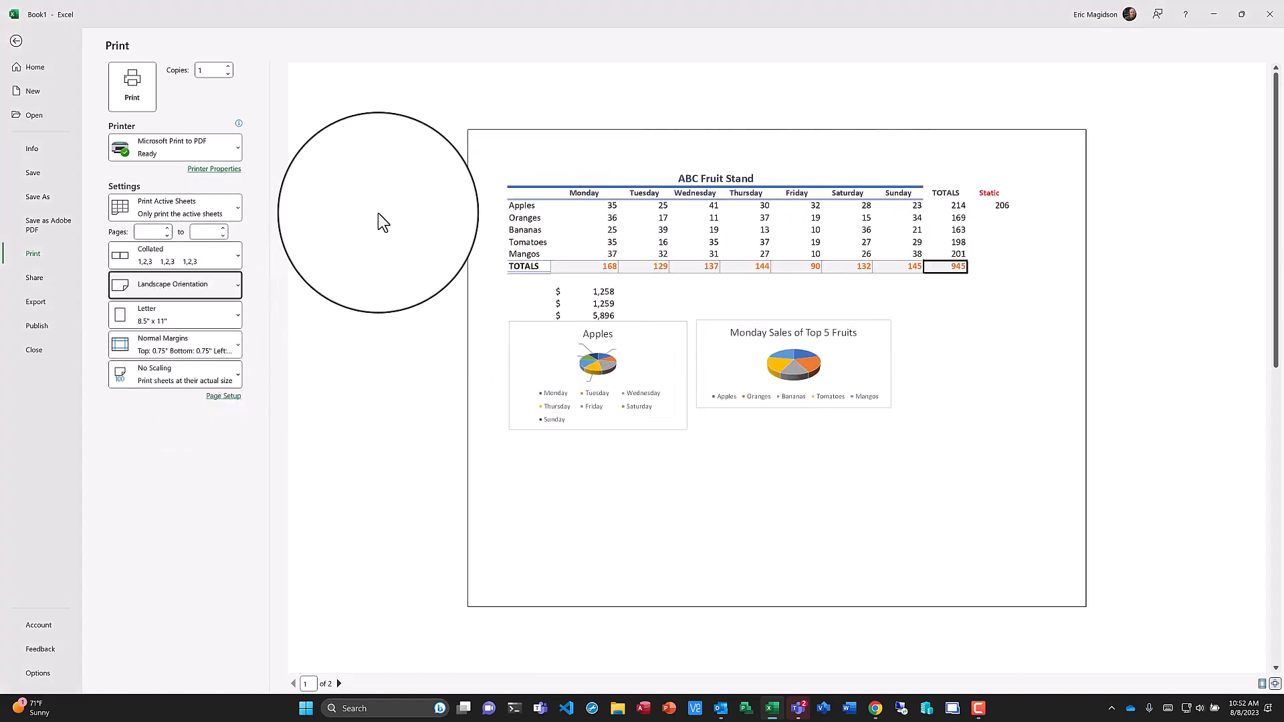
Set custom page margins: Left and Right 0.2, Top and Bottom 0.25.
left_click(237, 207)
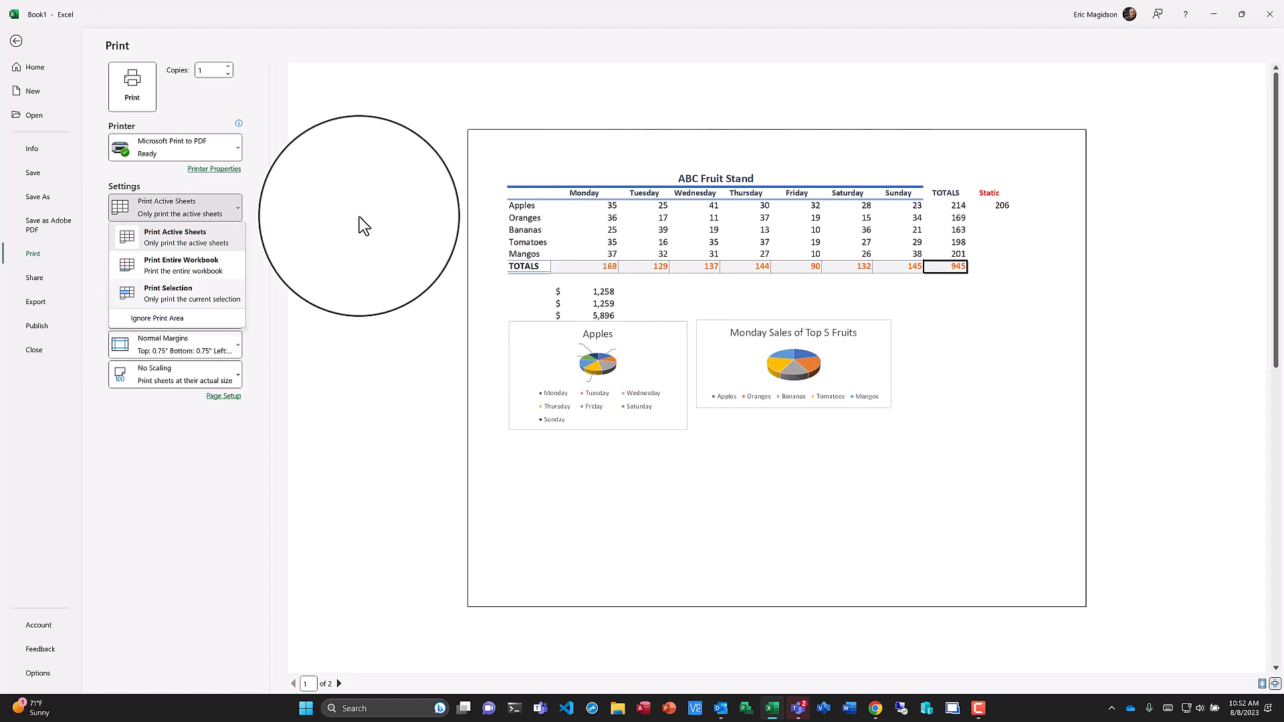
left_click(360, 217)
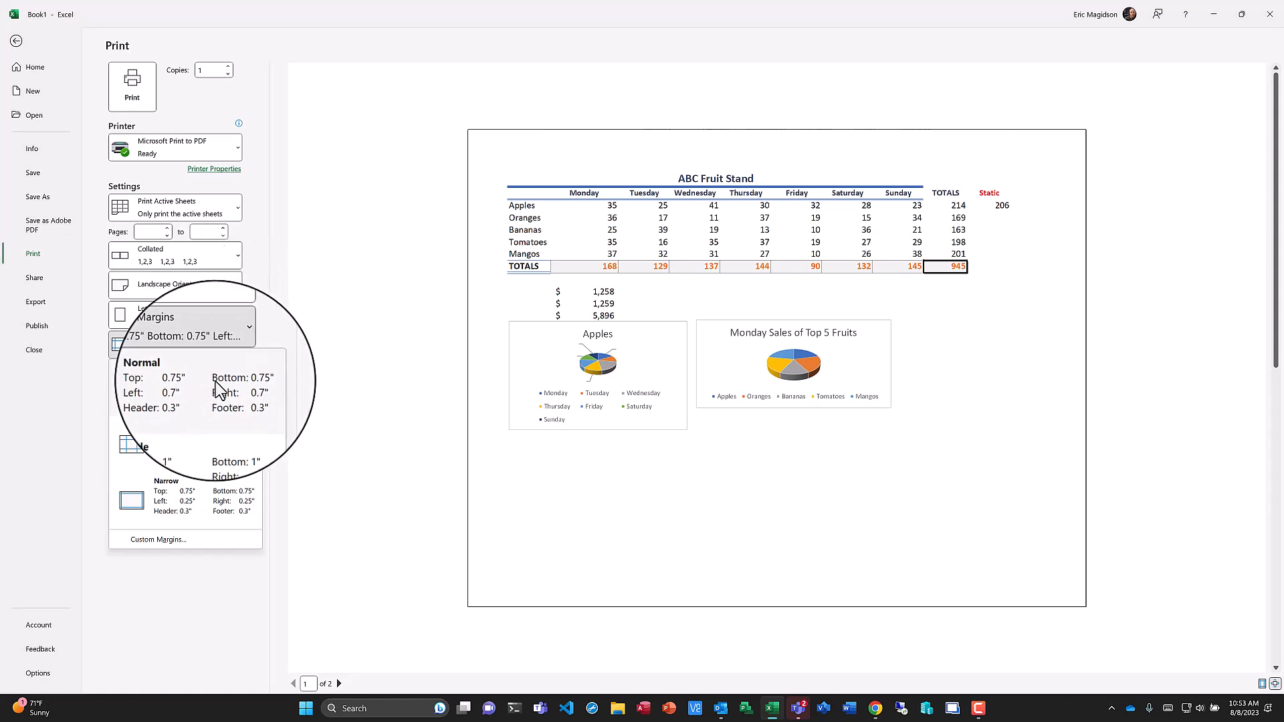
left_click(149, 552)
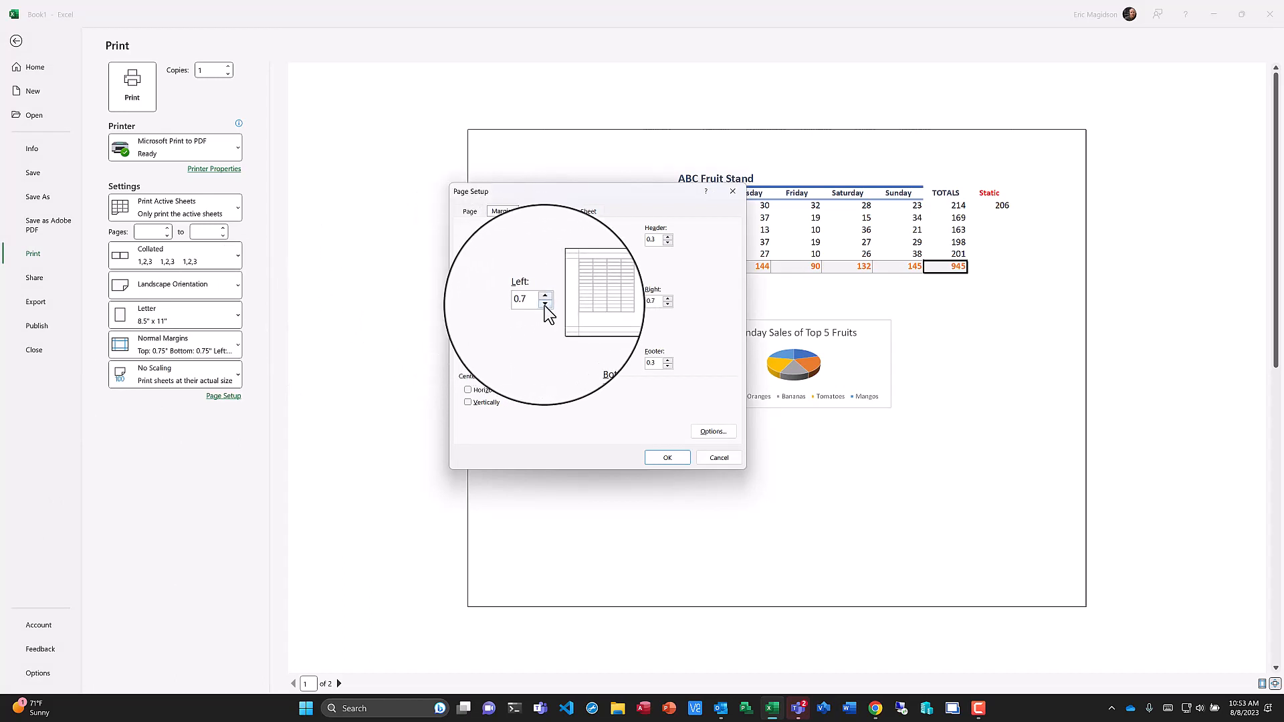
left_click(545, 304)
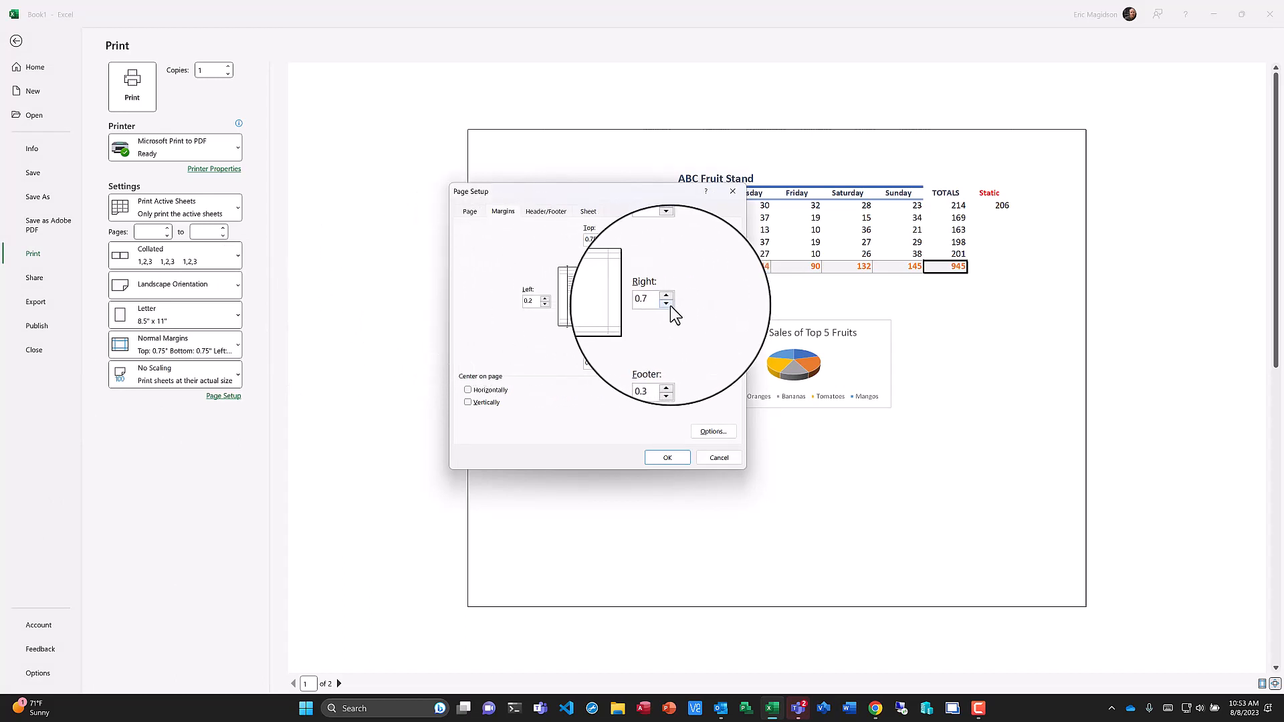
left_click(668, 304)
left_click(605, 244)
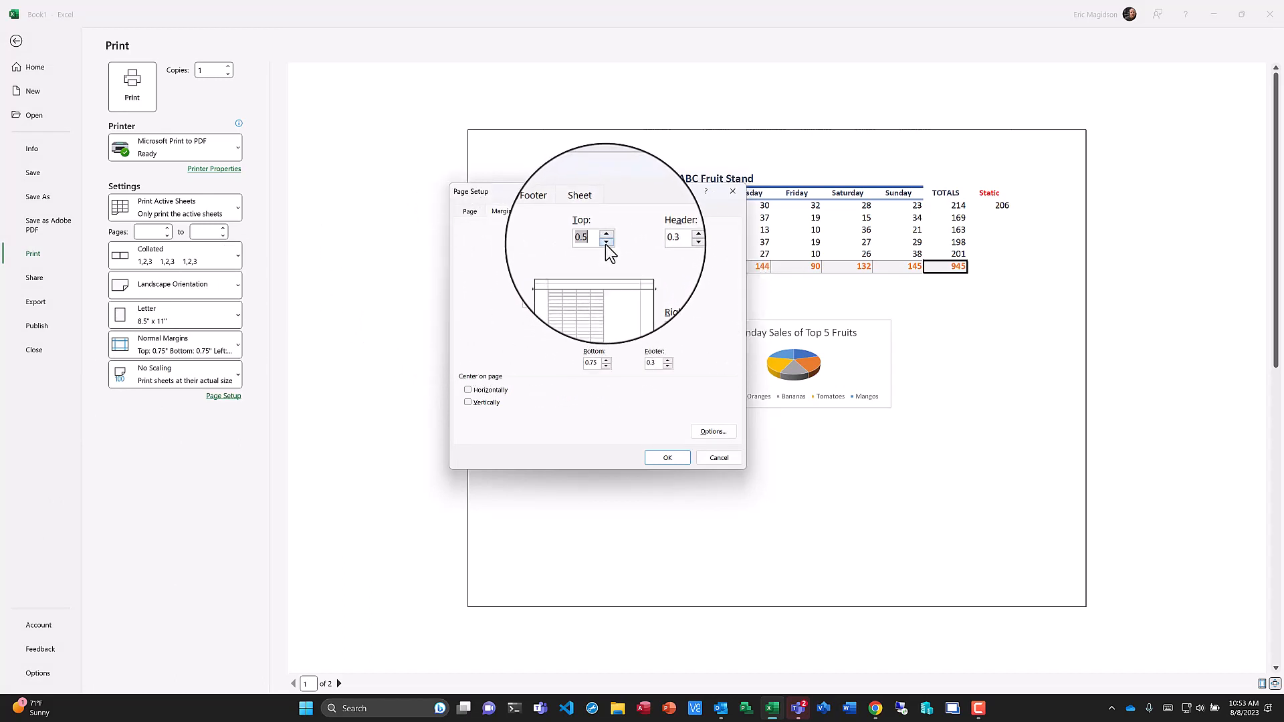
left_click(604, 244)
left_click(606, 366)
left_click(606, 366)
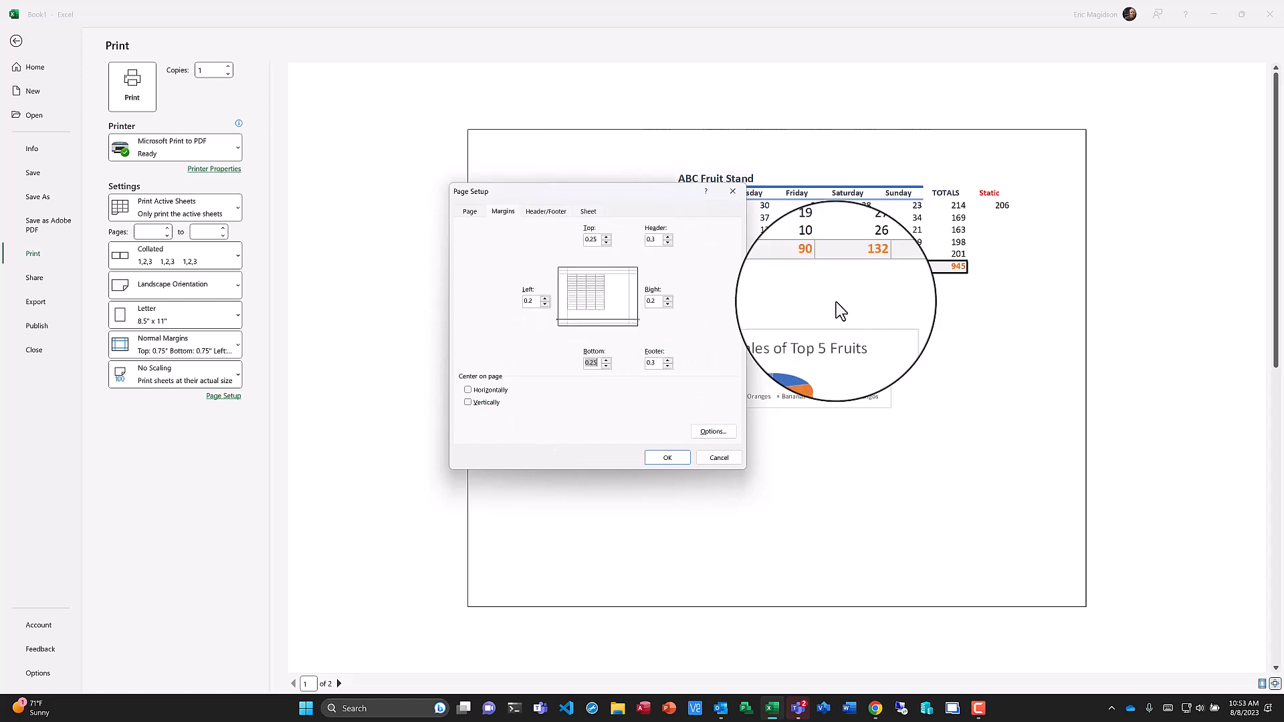
left_click(668, 460)
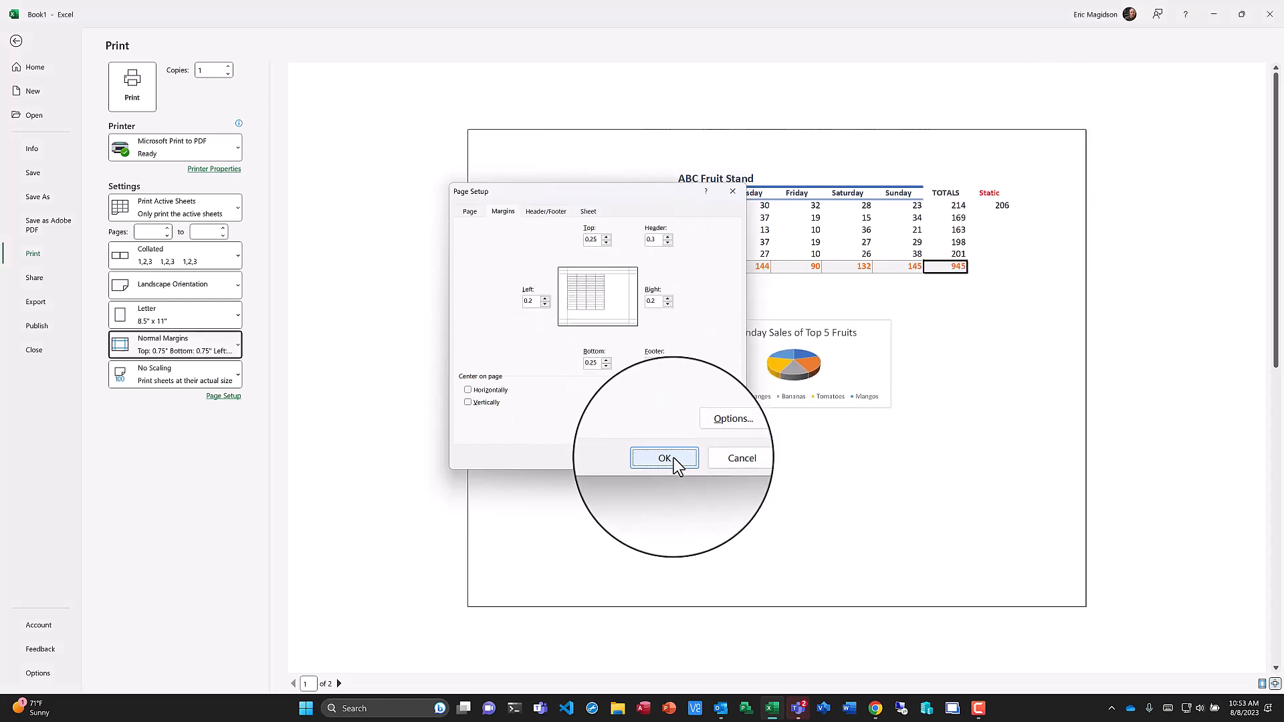
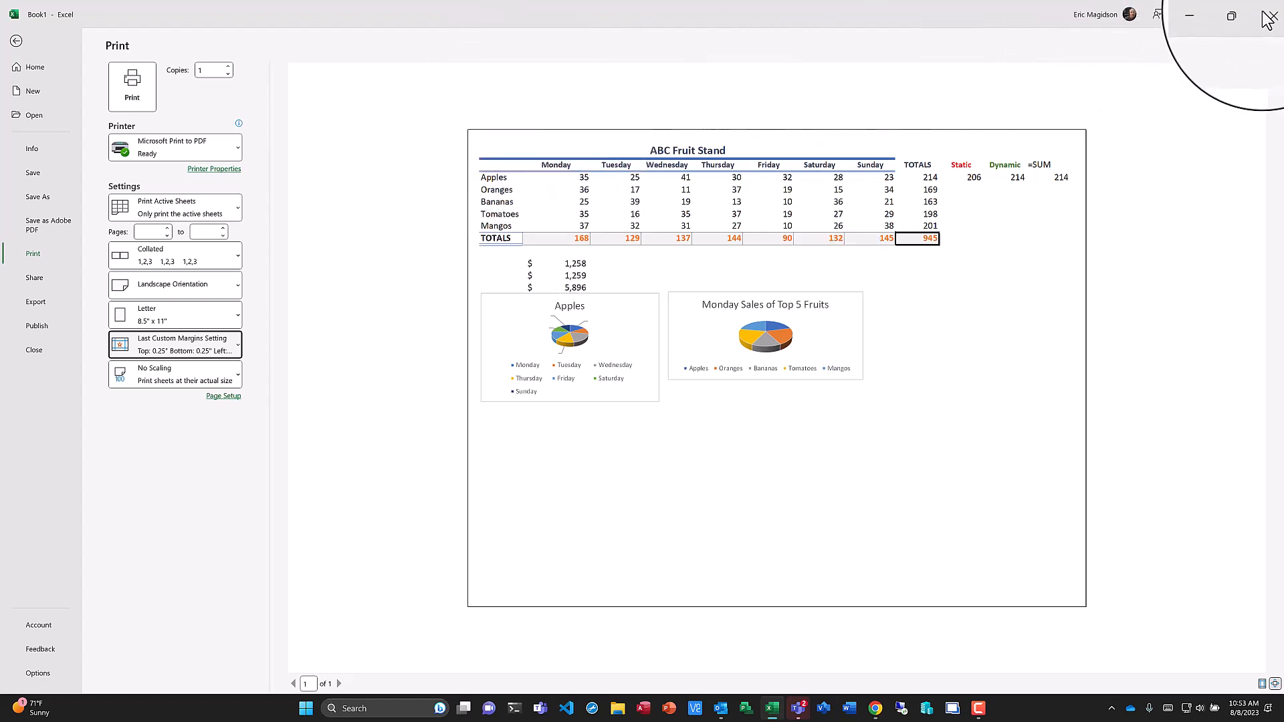
Return to the worksheet and set the workbook calculation option to Manual.
left_click(16, 40)
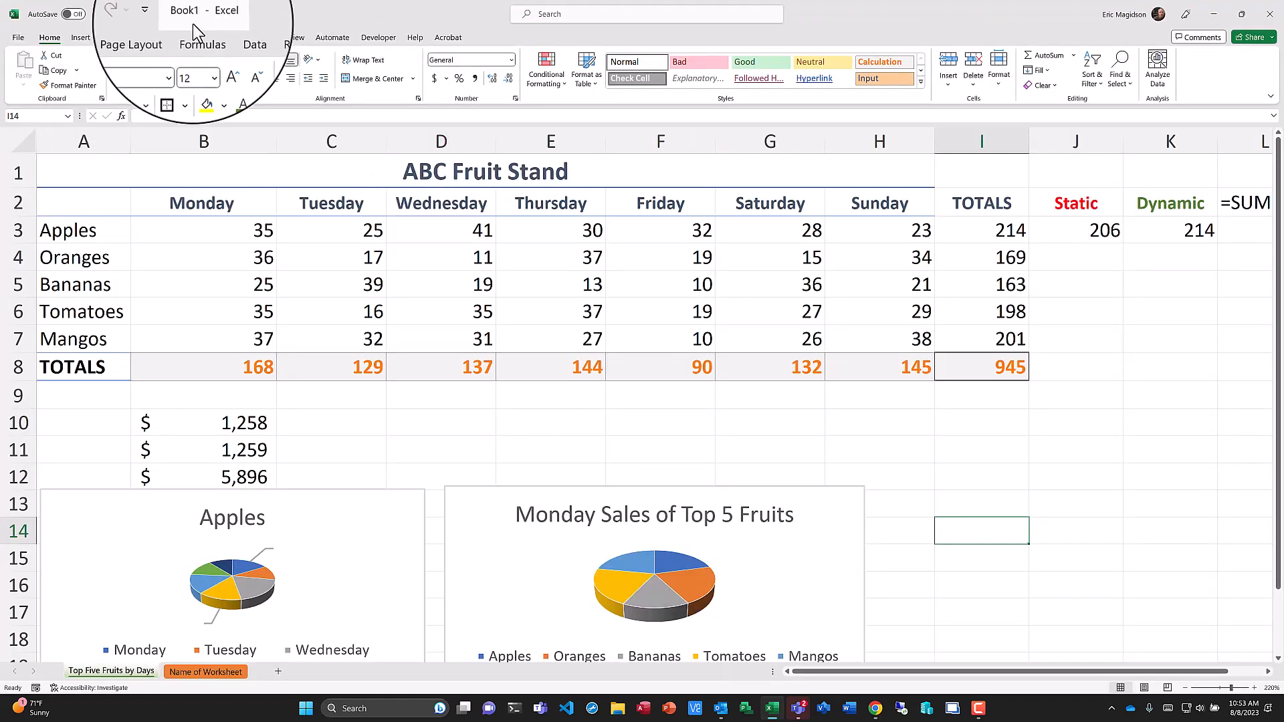
left_click(198, 38)
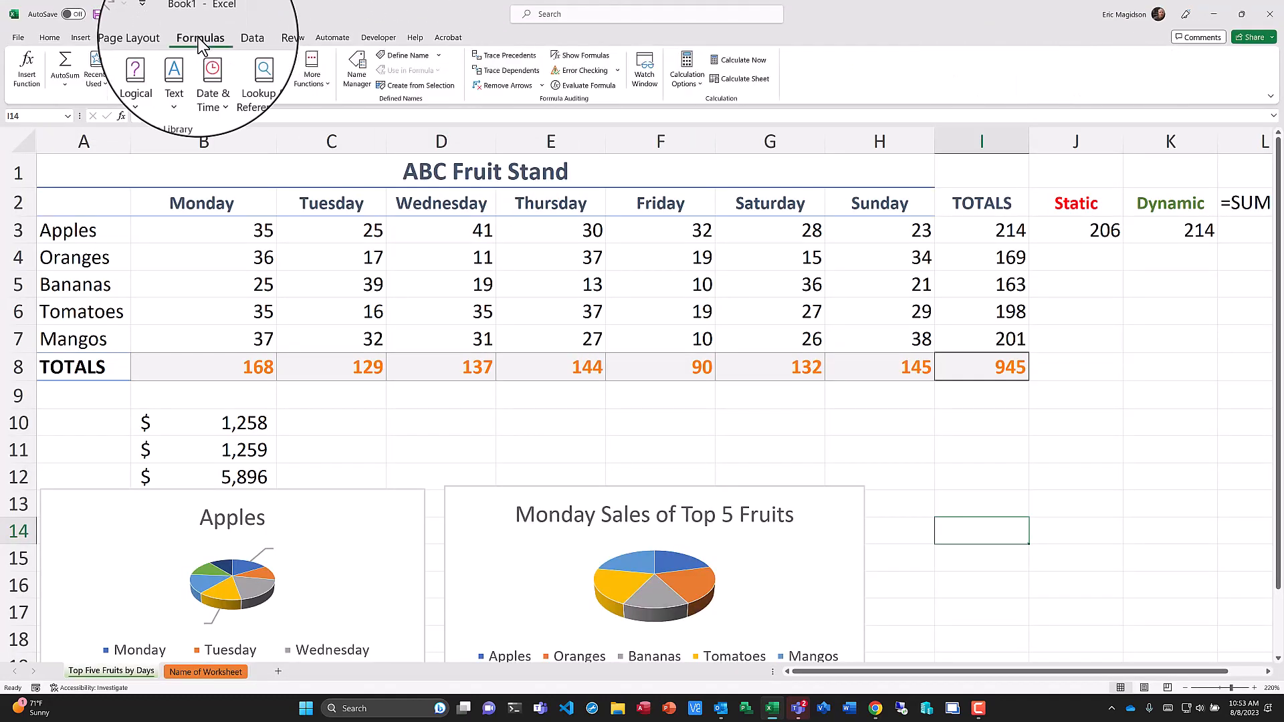
left_click(700, 90)
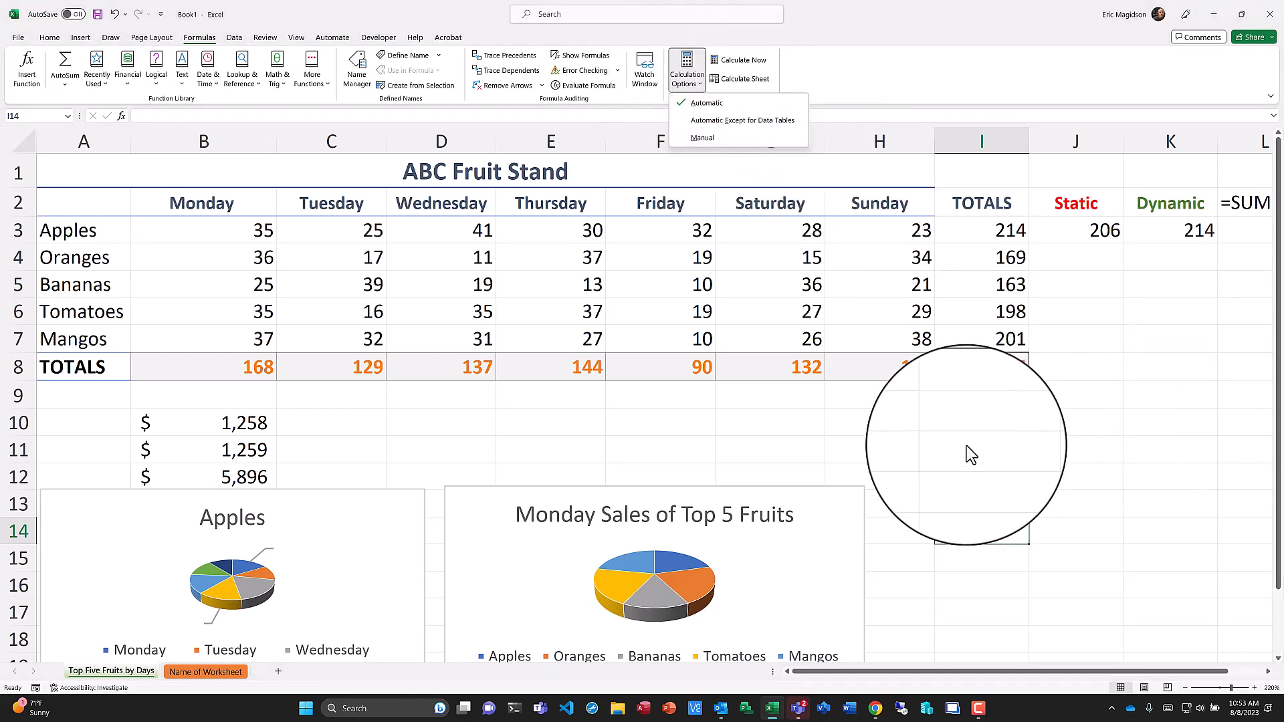
left_click(699, 138)
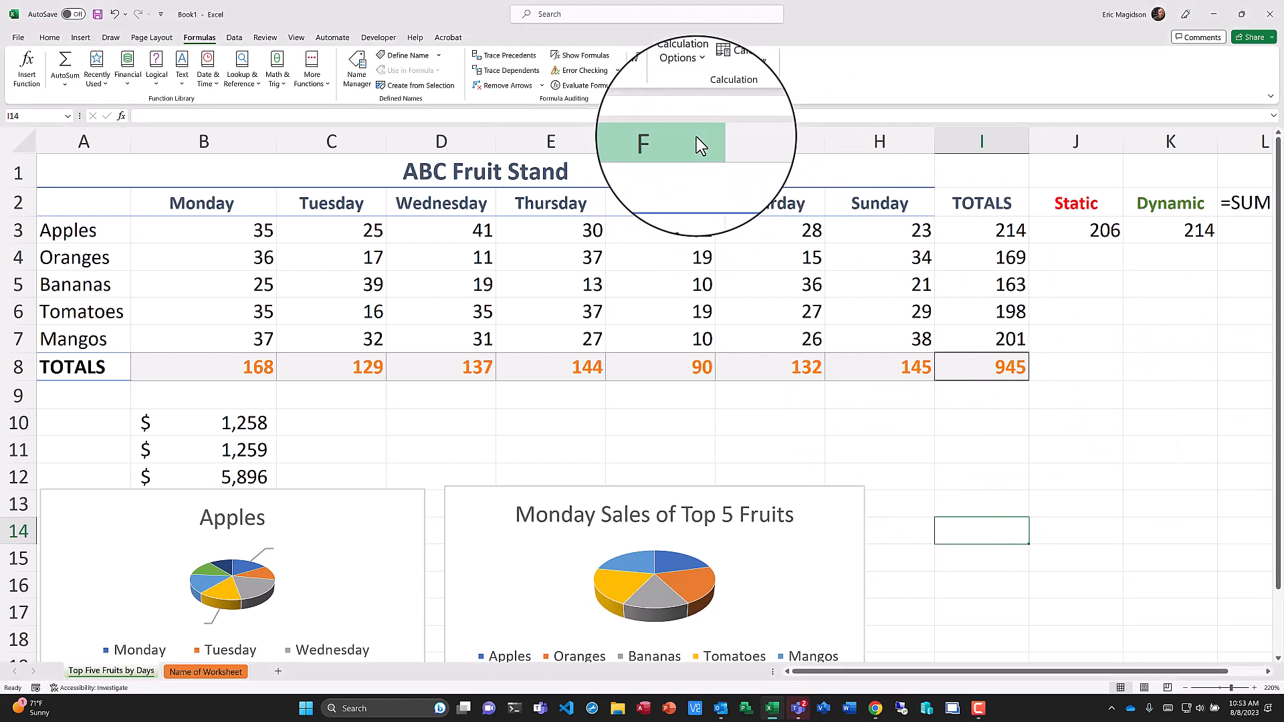
Change the Apples Sunday sales to 25, then switch the calculation option back to Automatic.
left_click(902, 230)
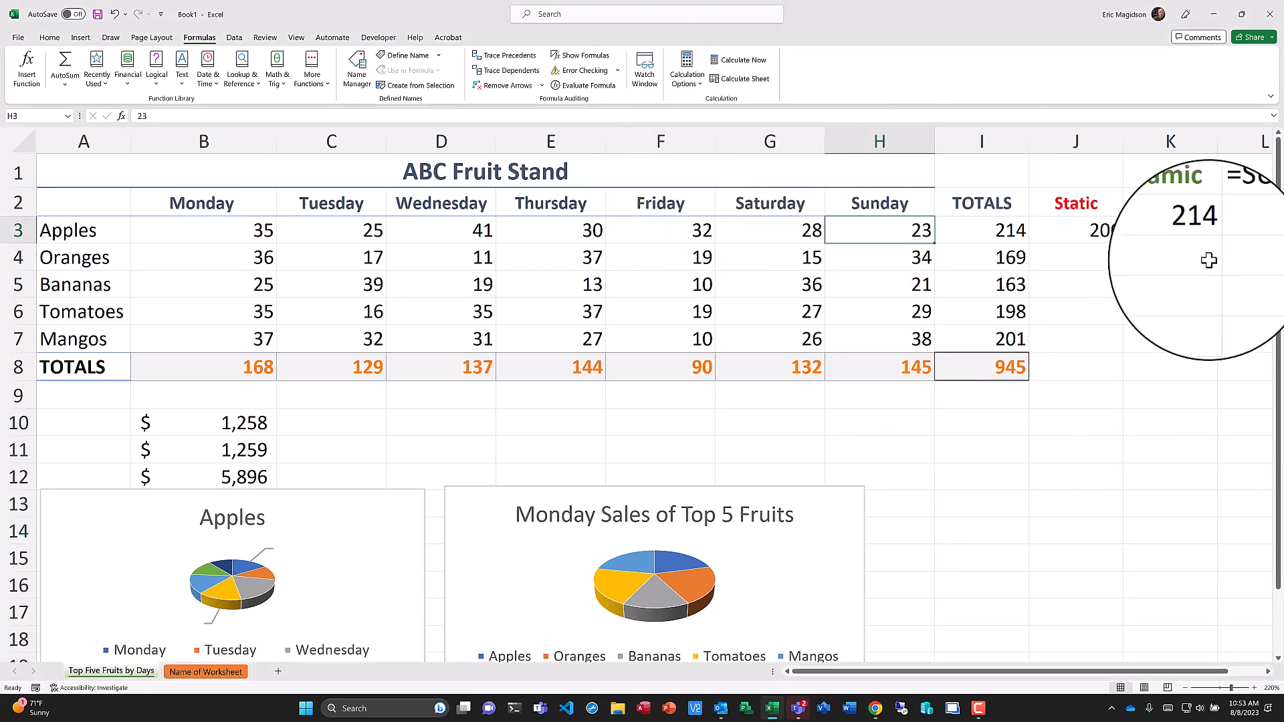
type("25")
key("Return")
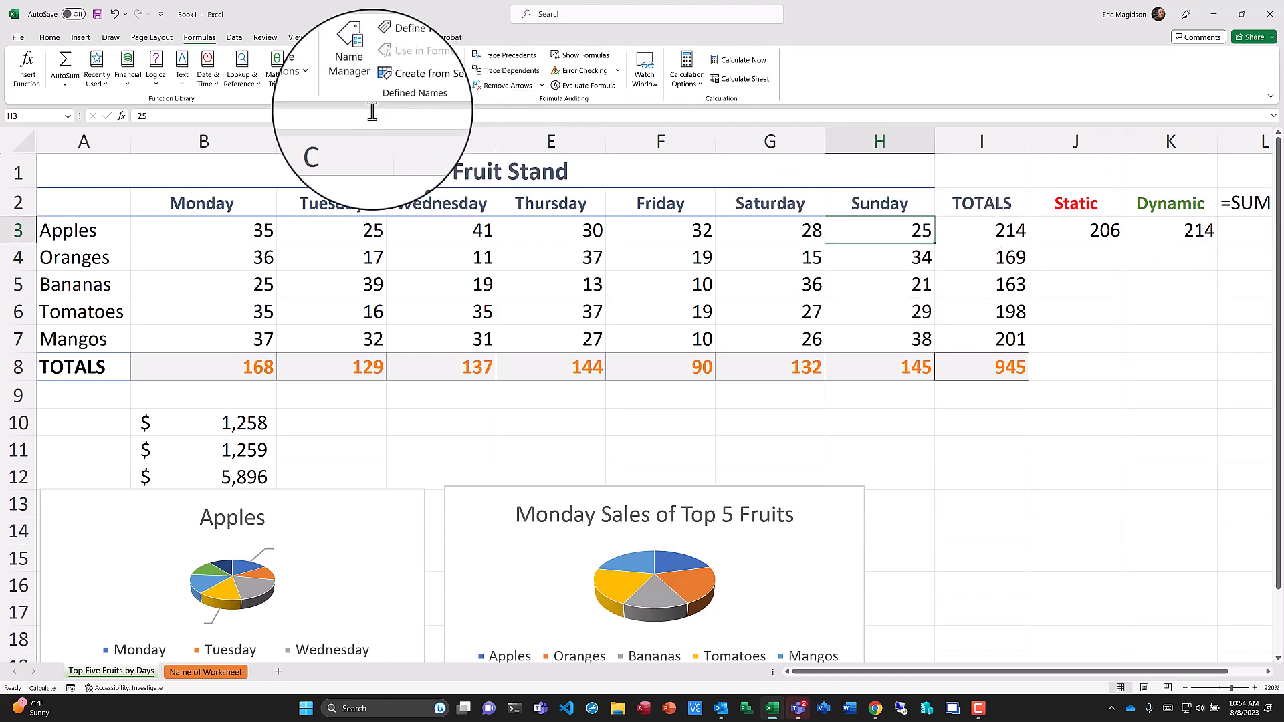
left_click(687, 70)
left_click(707, 105)
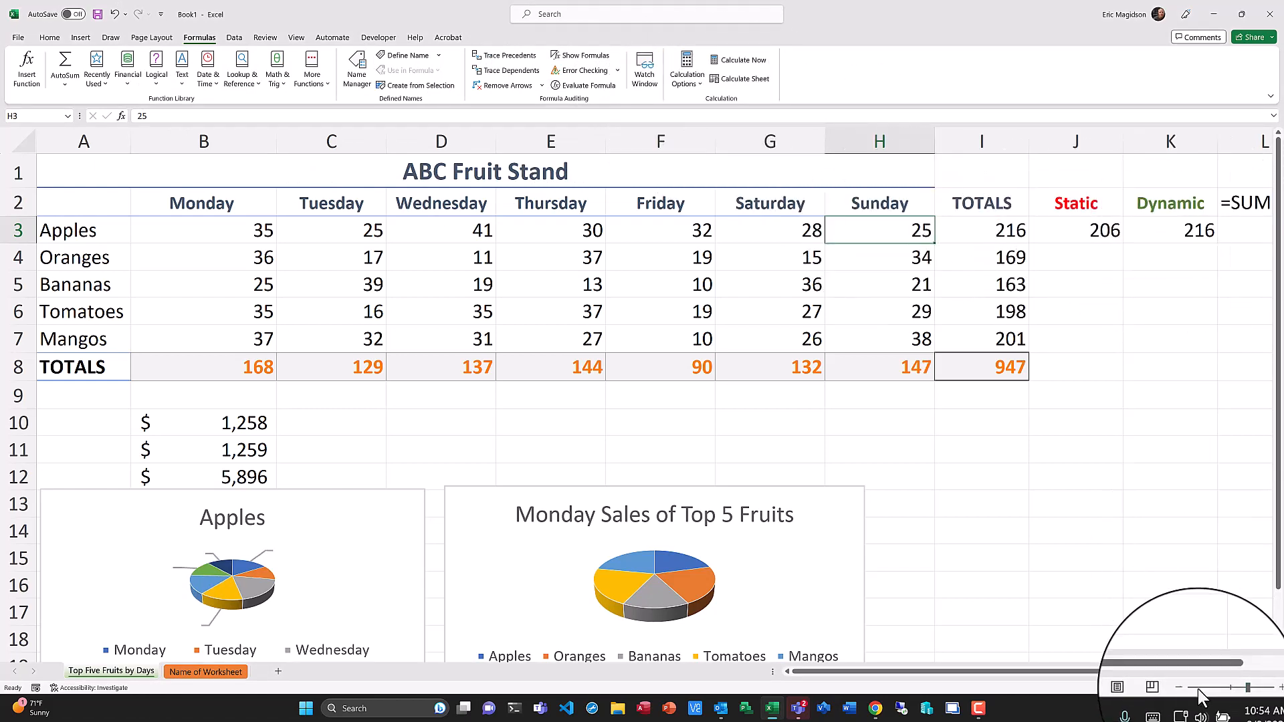
Scroll across the sheet and inspect the SUM formulas in the Apples total and Monday total cells.
left_click_drag(1193, 672, 1241, 672)
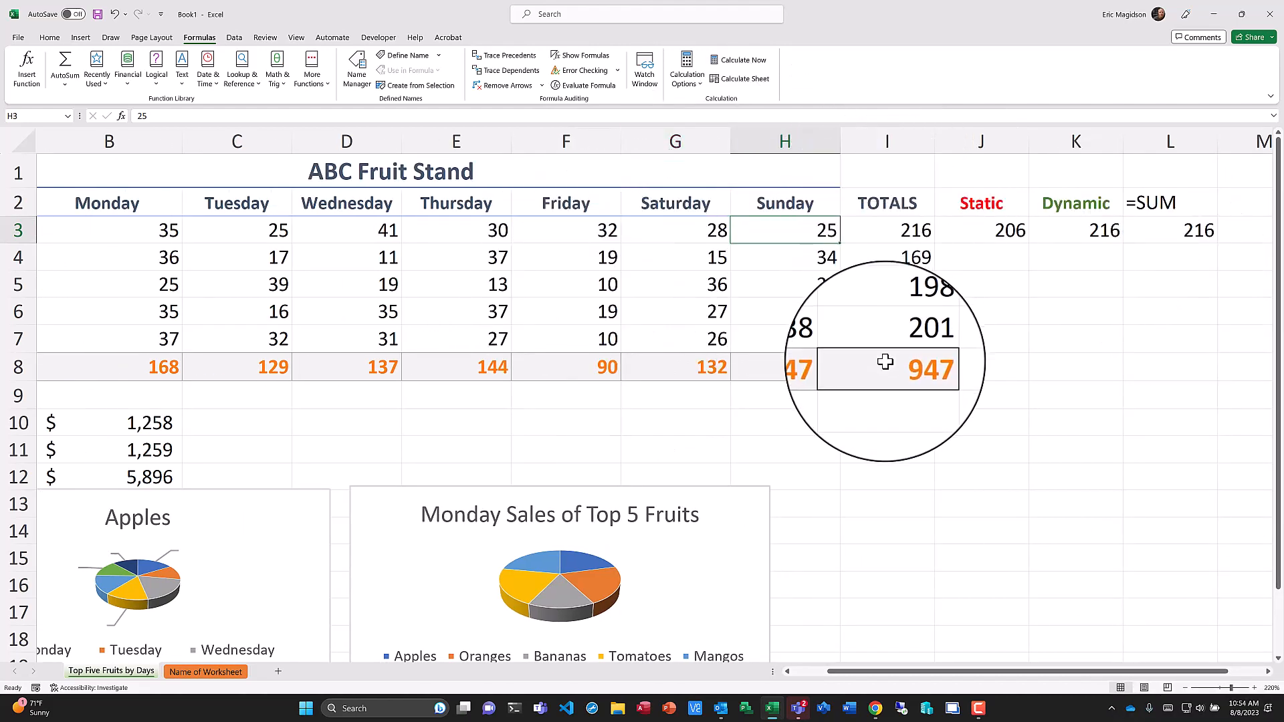
left_click_drag(880, 673, 804, 672)
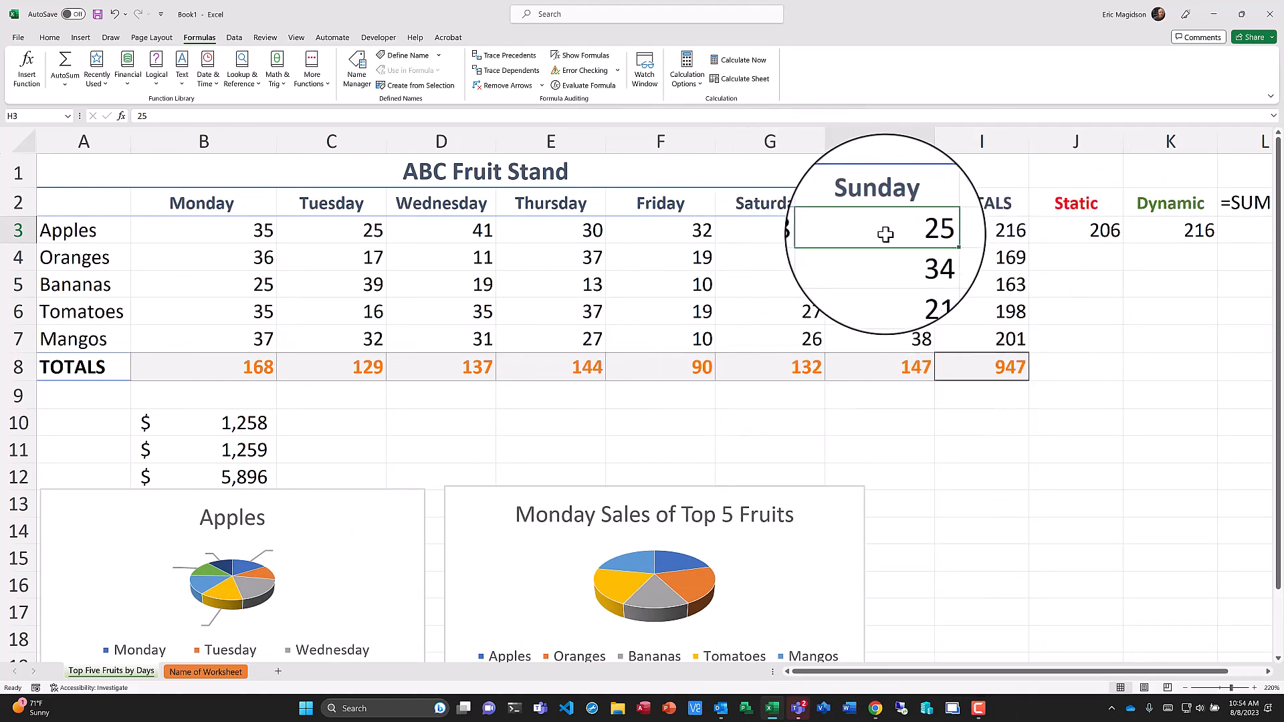
left_click(991, 232)
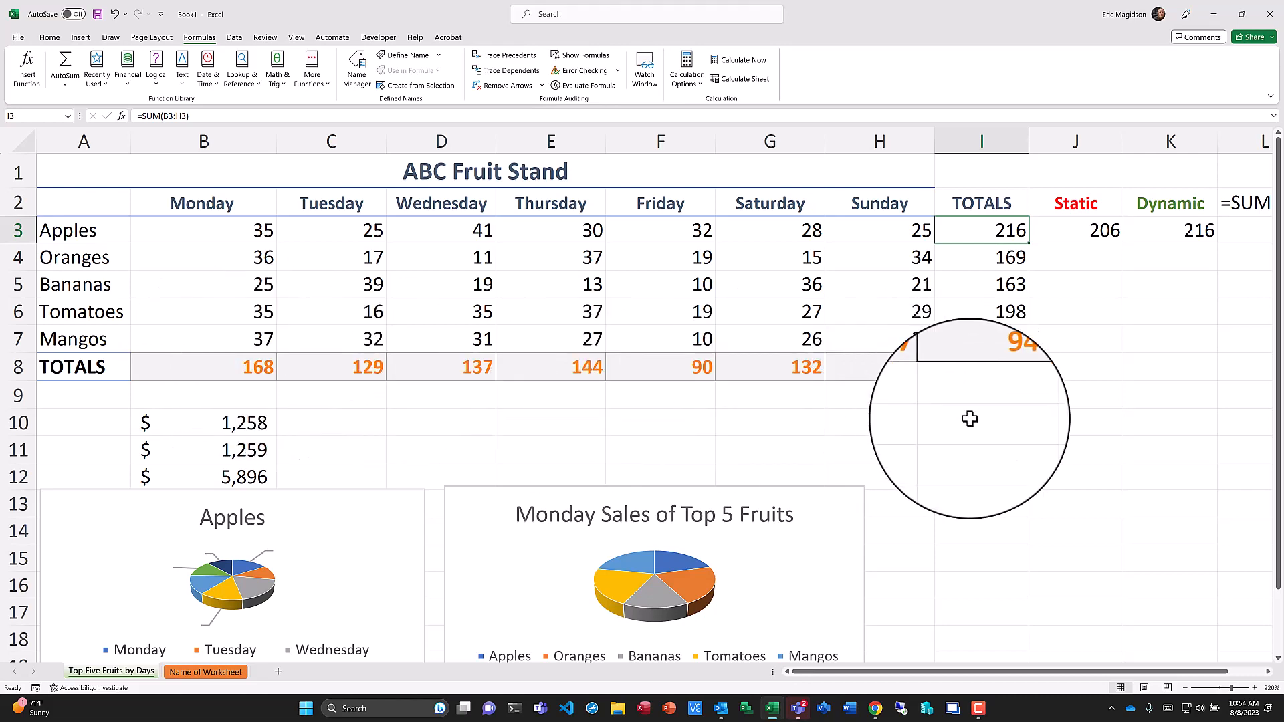
scroll(969, 419, "down", 4)
scroll(944, 279, "up", 4)
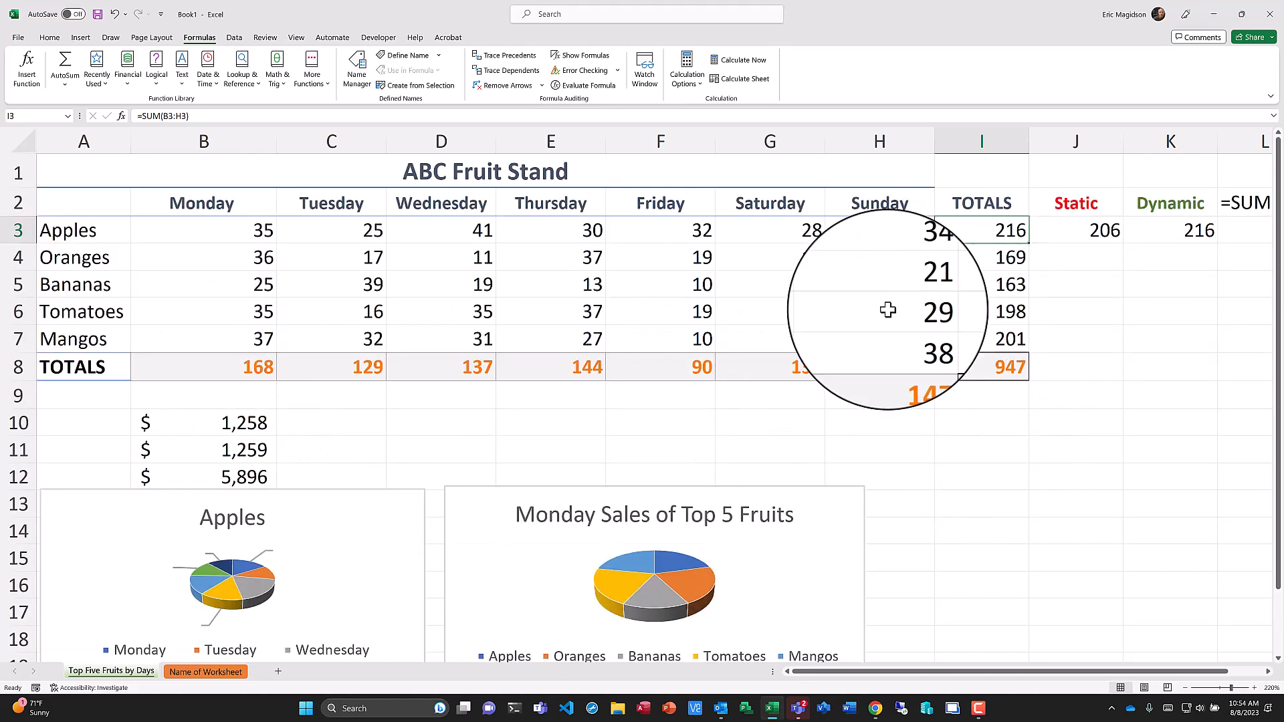
mouse_move(258, 574)
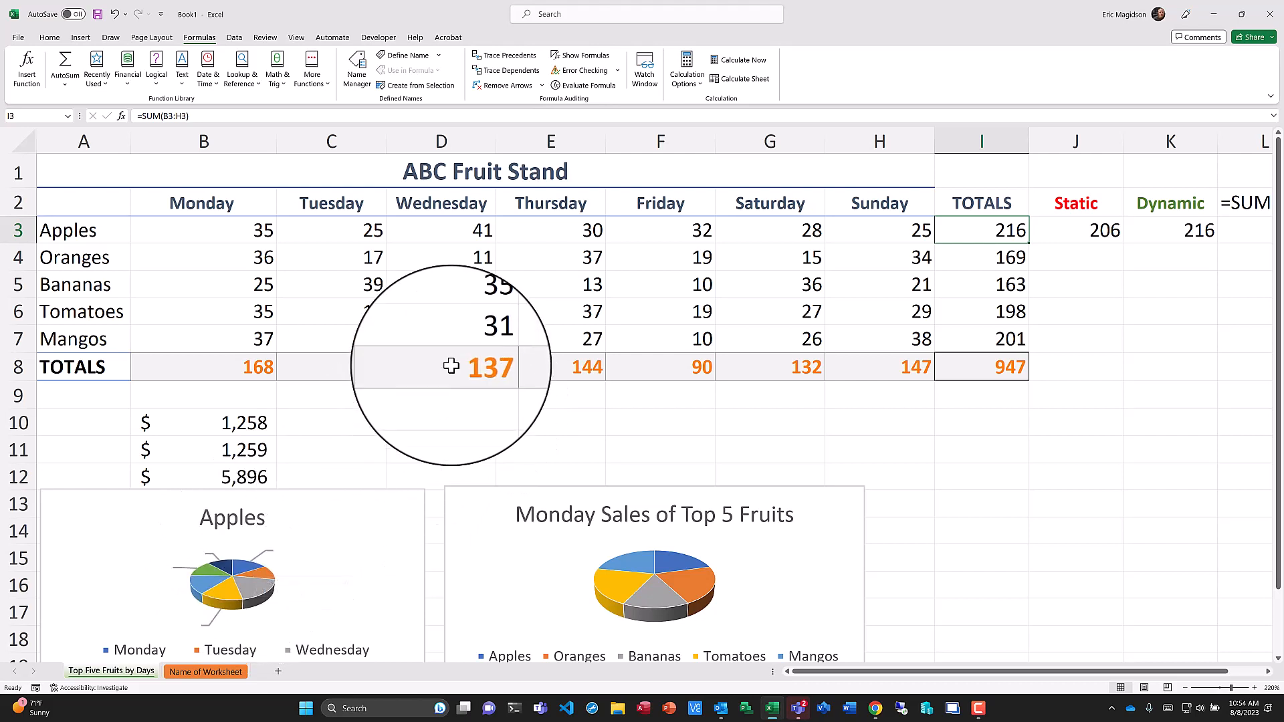
left_click(195, 369)
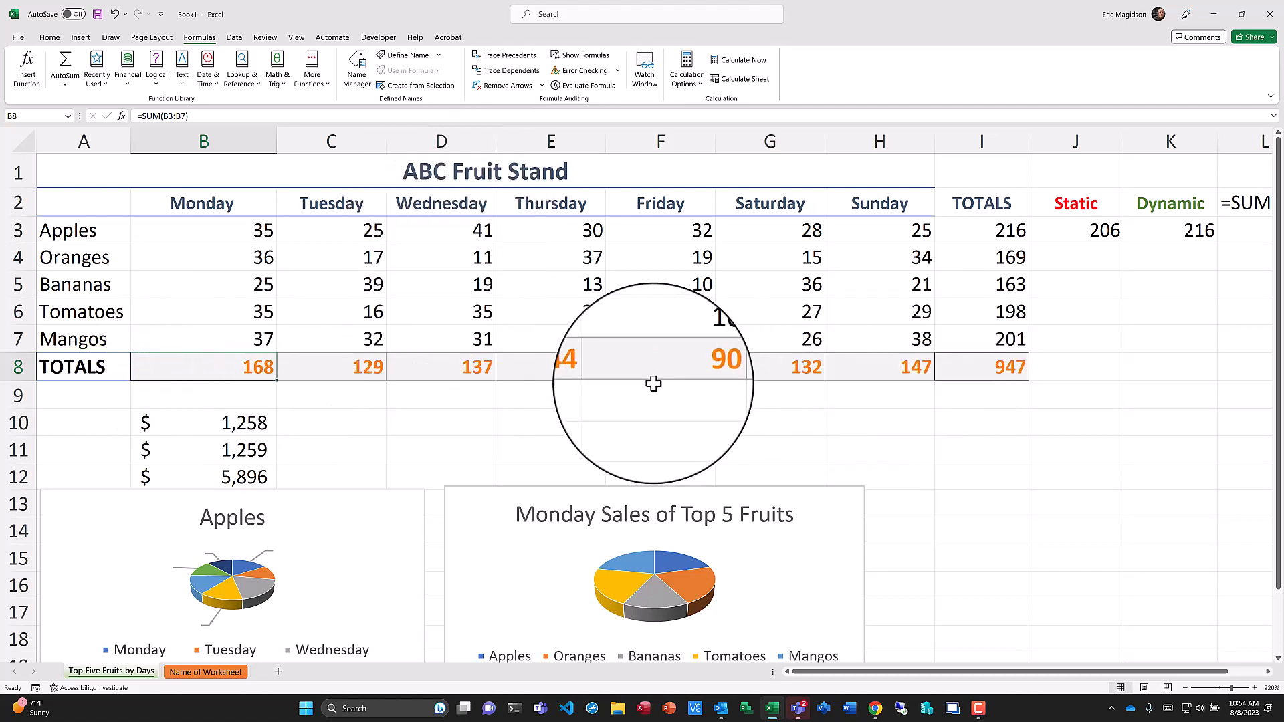
Examine the SUM formulas behind the Friday, Tomatoes and Bananas total cells by opening them for editing.
left_click(681, 372)
key("alt+equal")
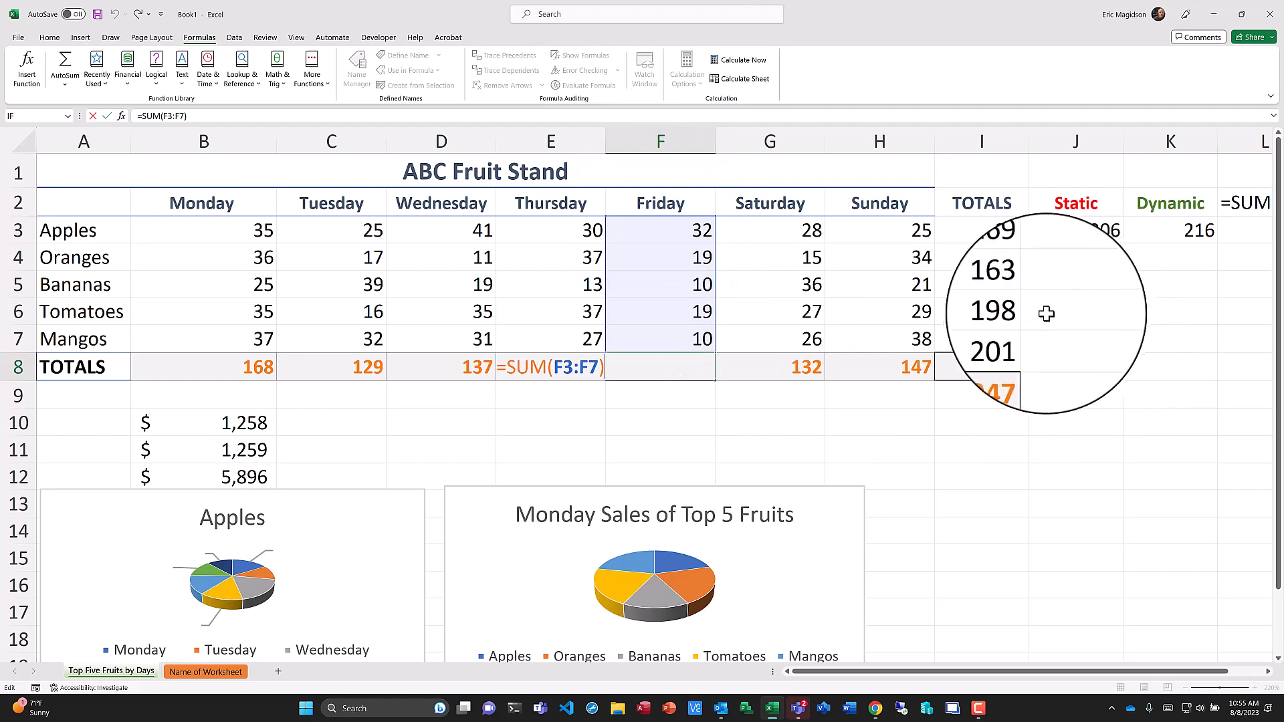
left_click(1017, 312)
double_click(1017, 312)
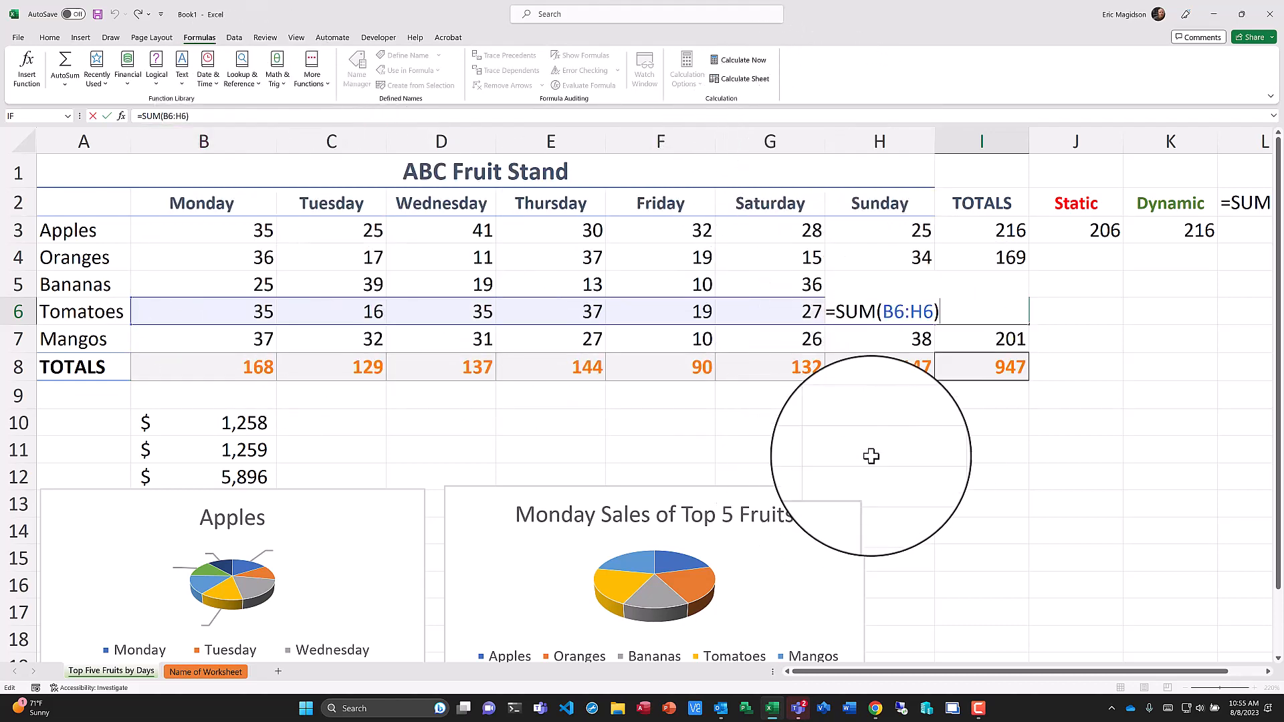
key("Return")
left_click(903, 444)
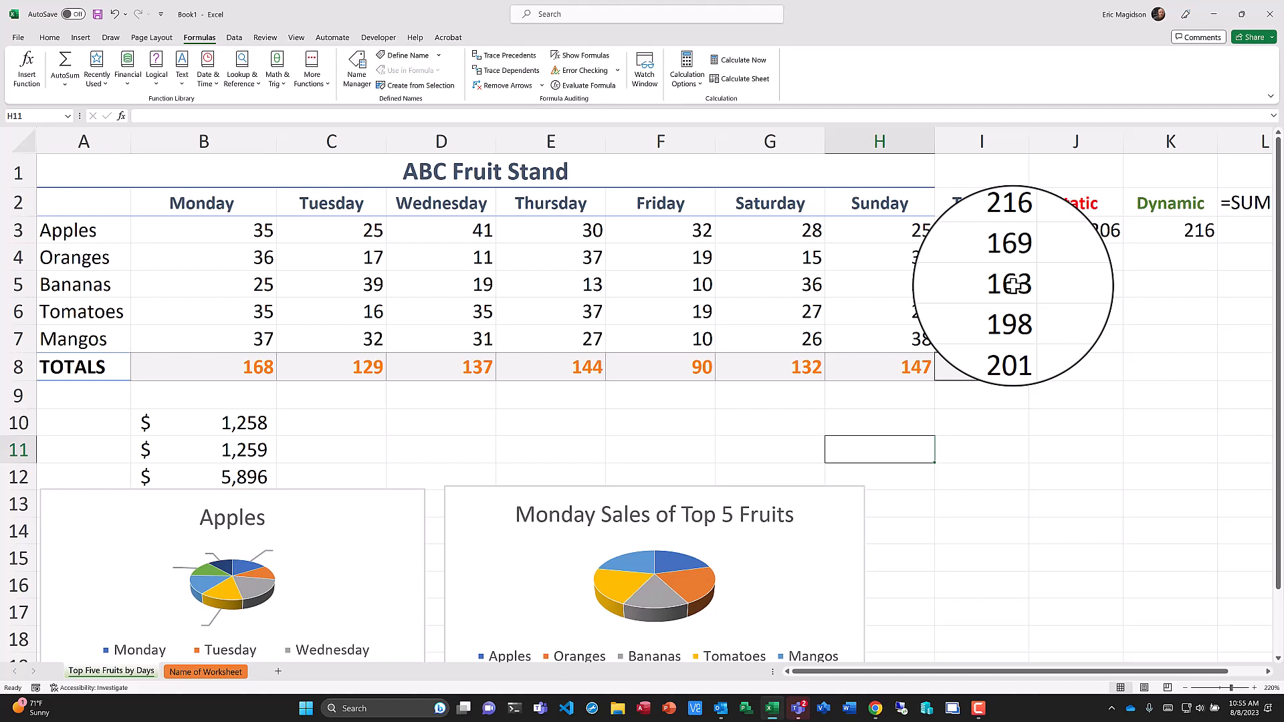
double_click(1013, 284)
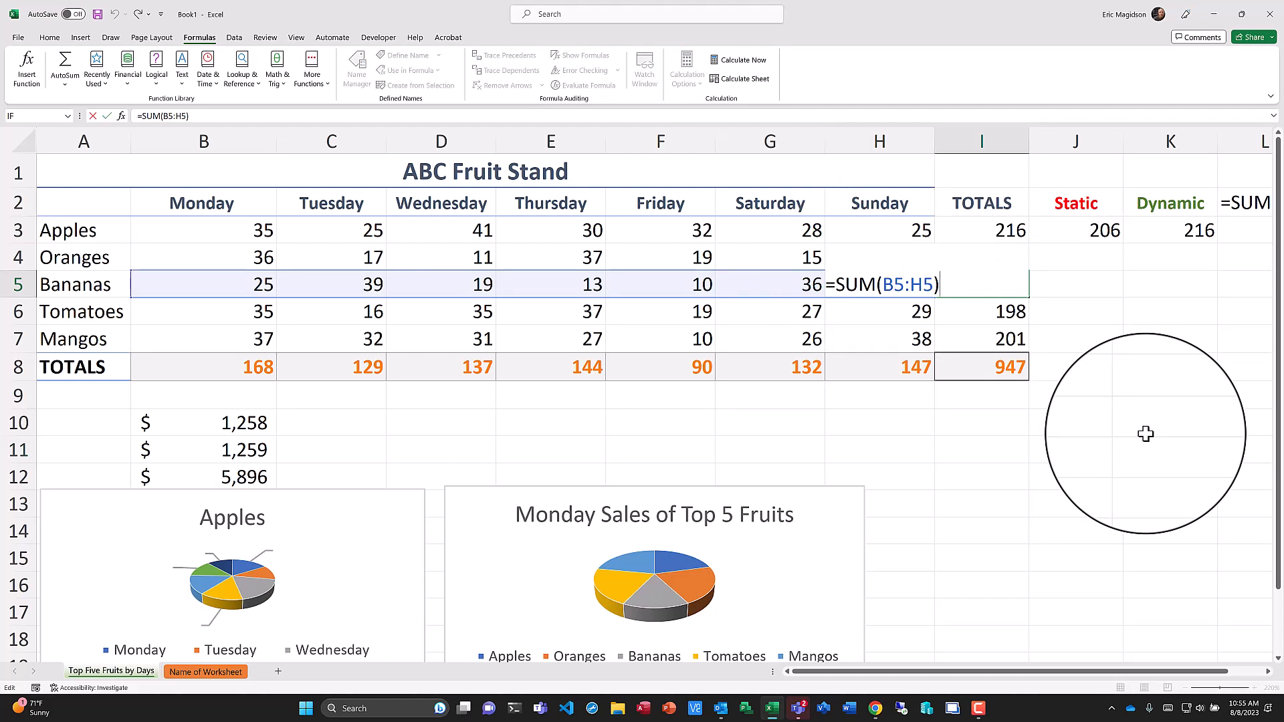
key("Return")
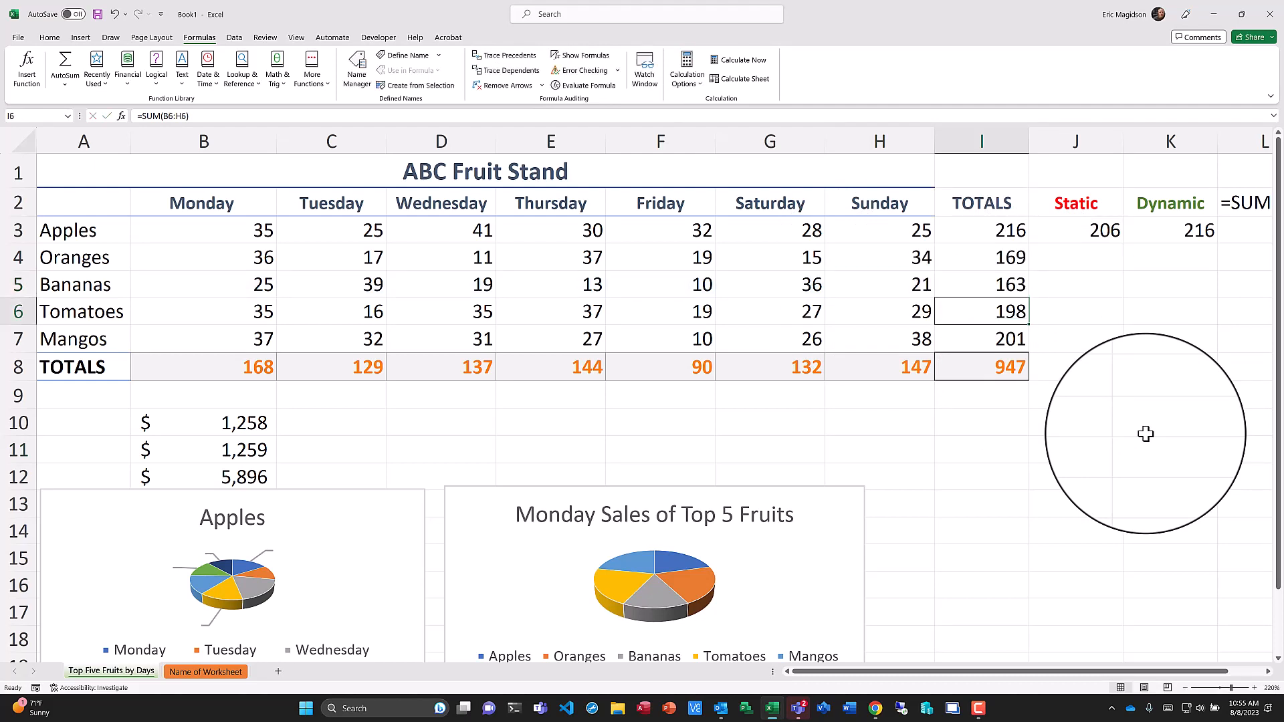